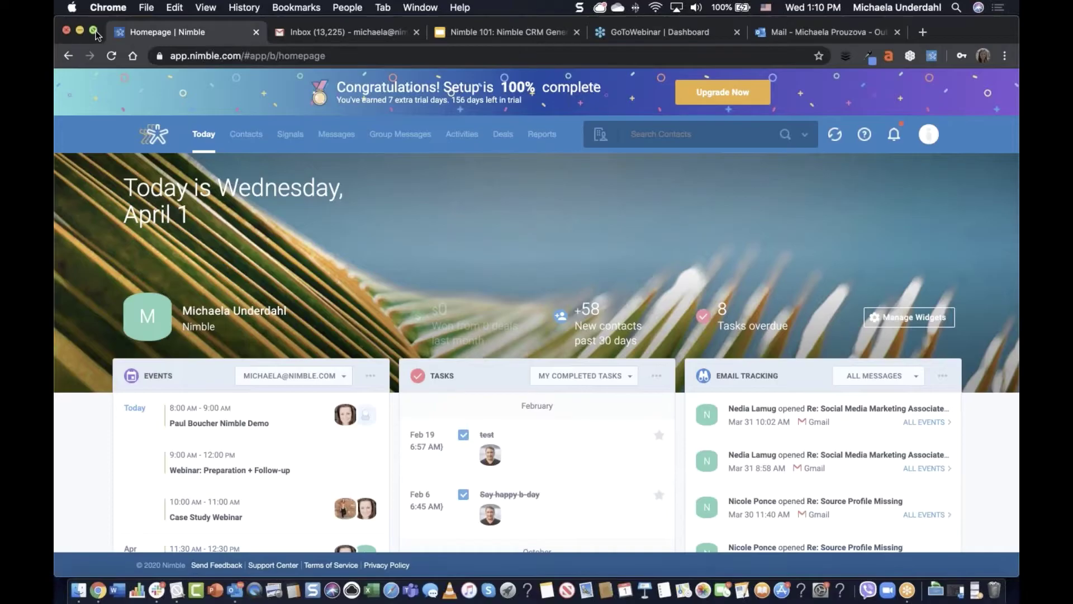
Step: Switch the browser window to full screen and open the Networks & Imports settings
click(95, 32)
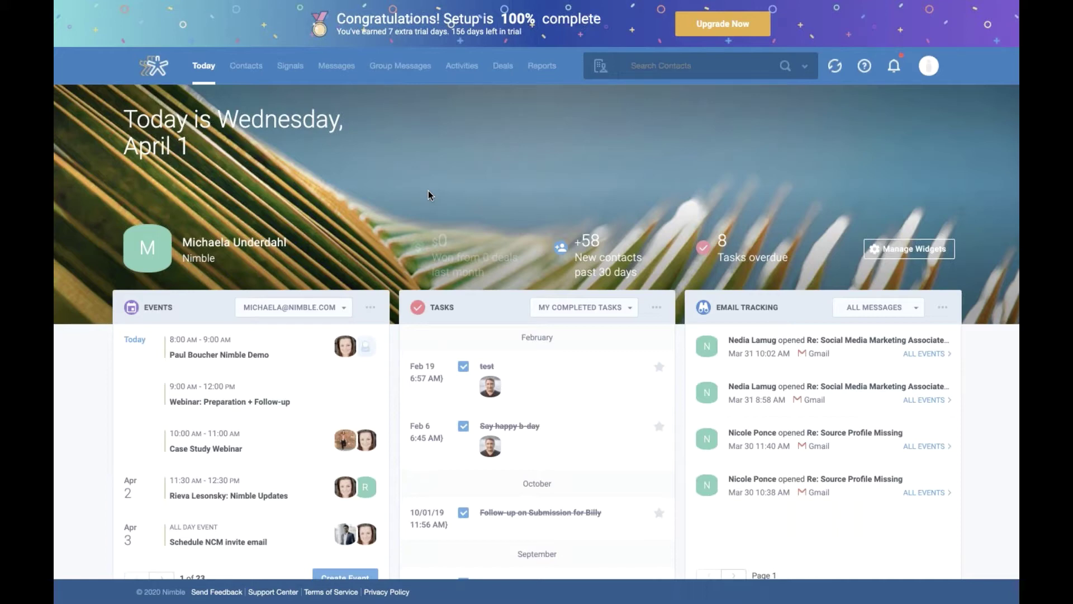
click(929, 70)
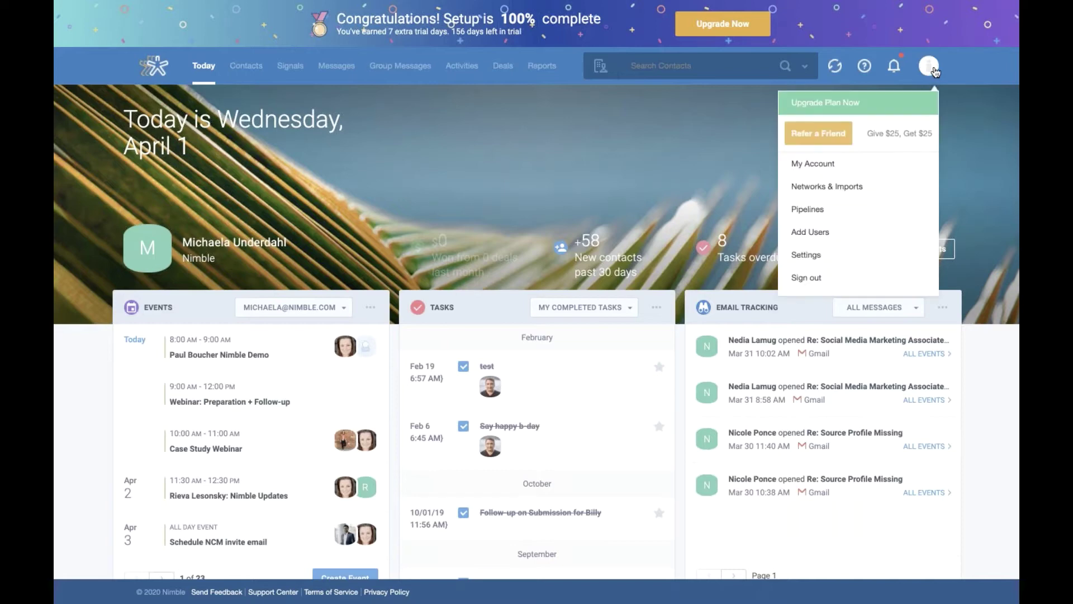
click(894, 190)
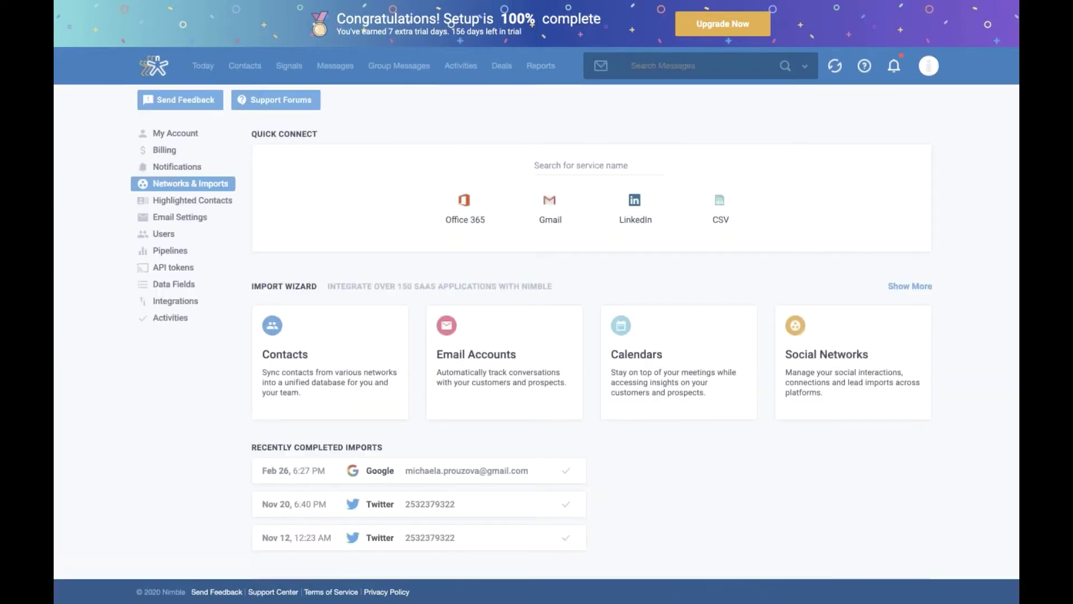
Step: Review the Email, Contacts and Calendar options for connecting an Office 365 account from the connected accounts list, and return to the list
scroll(762, 407, down, 3)
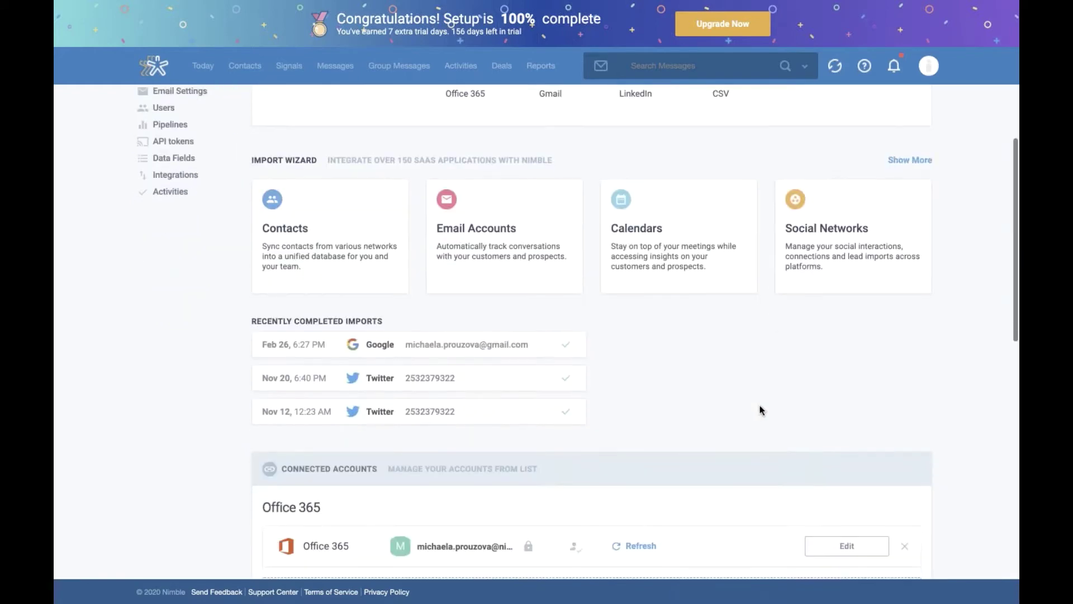
scroll(762, 411, down, 5)
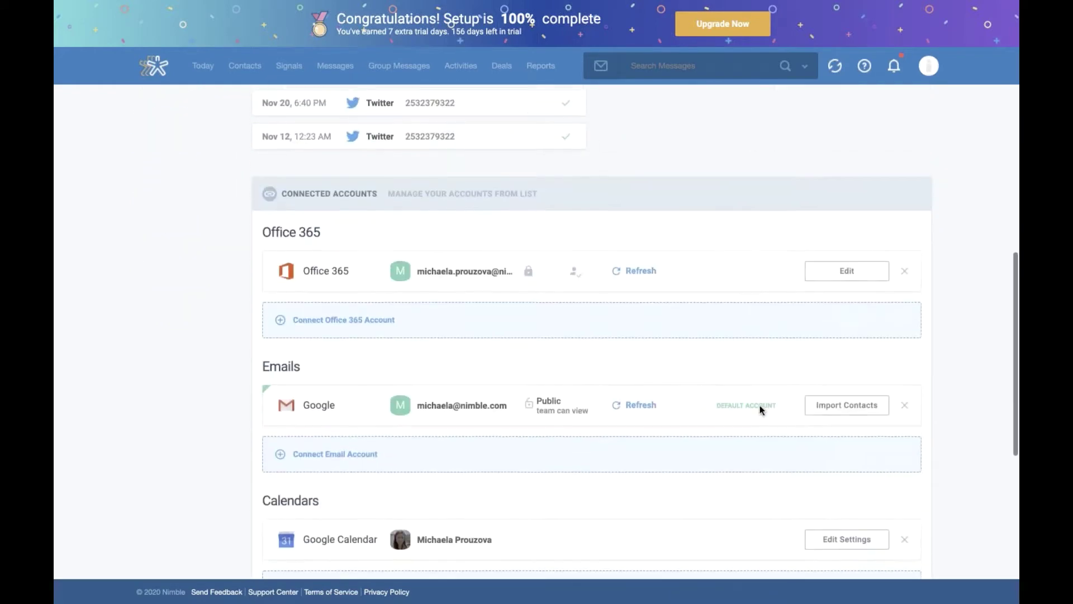
scroll(958, 252, down, 1)
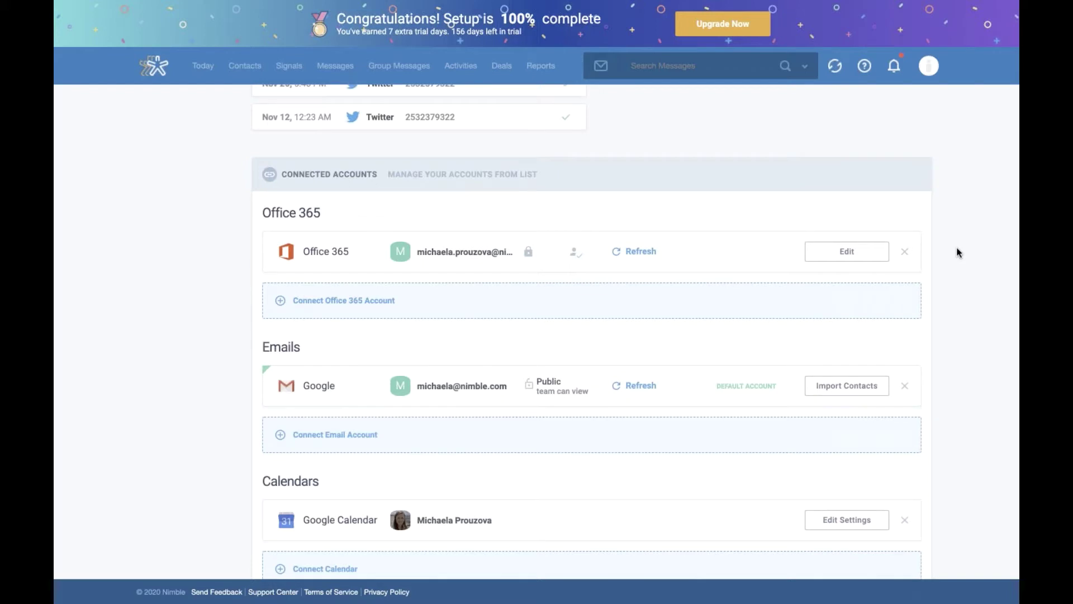
scroll(957, 252, down, 2)
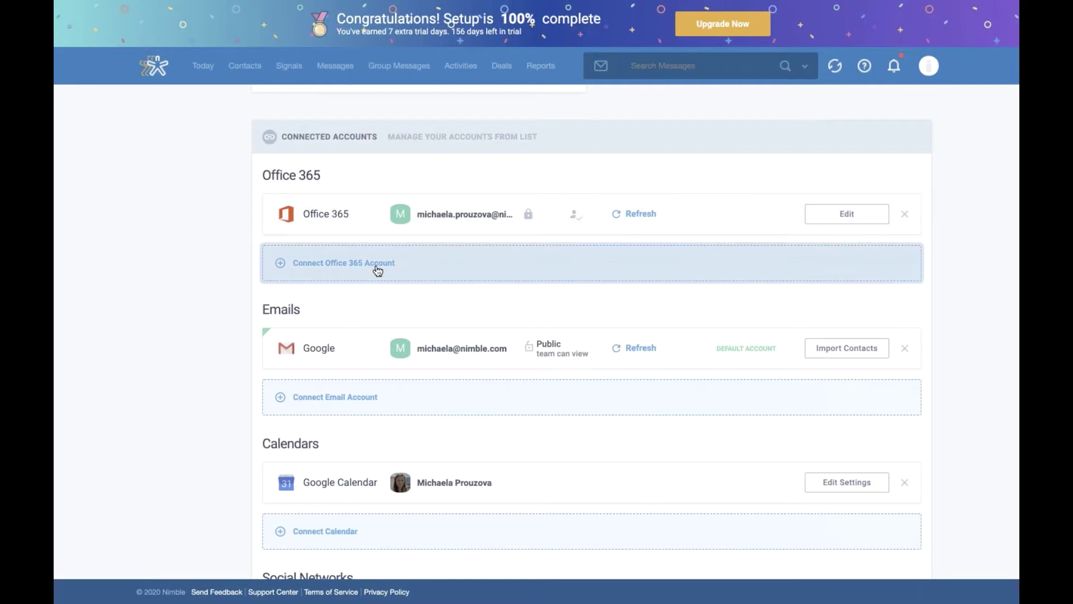
scroll(657, 147, down, 1)
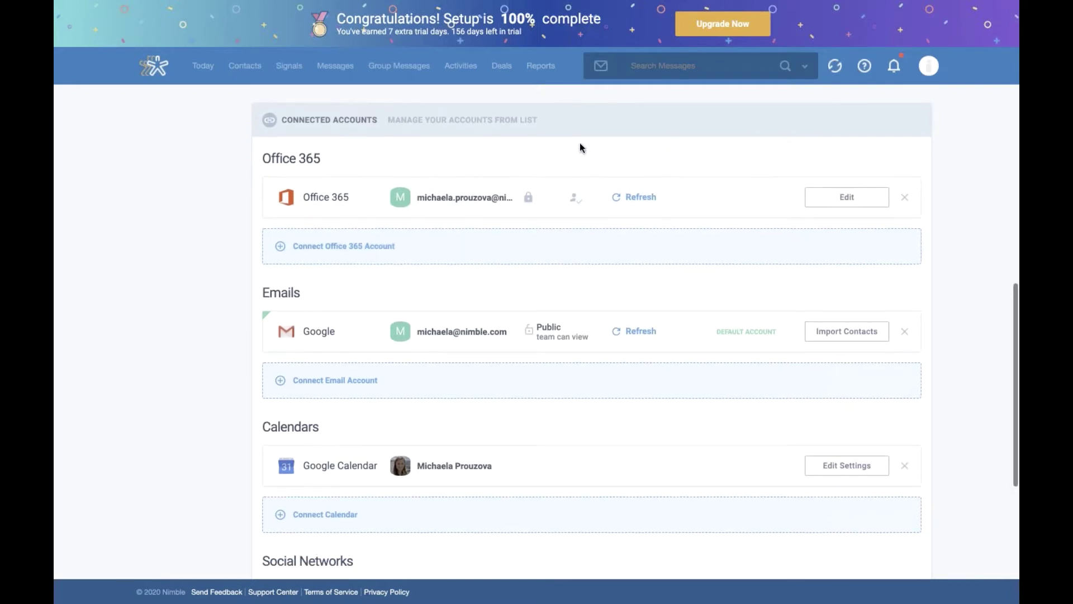
scroll(579, 146, down, 1)
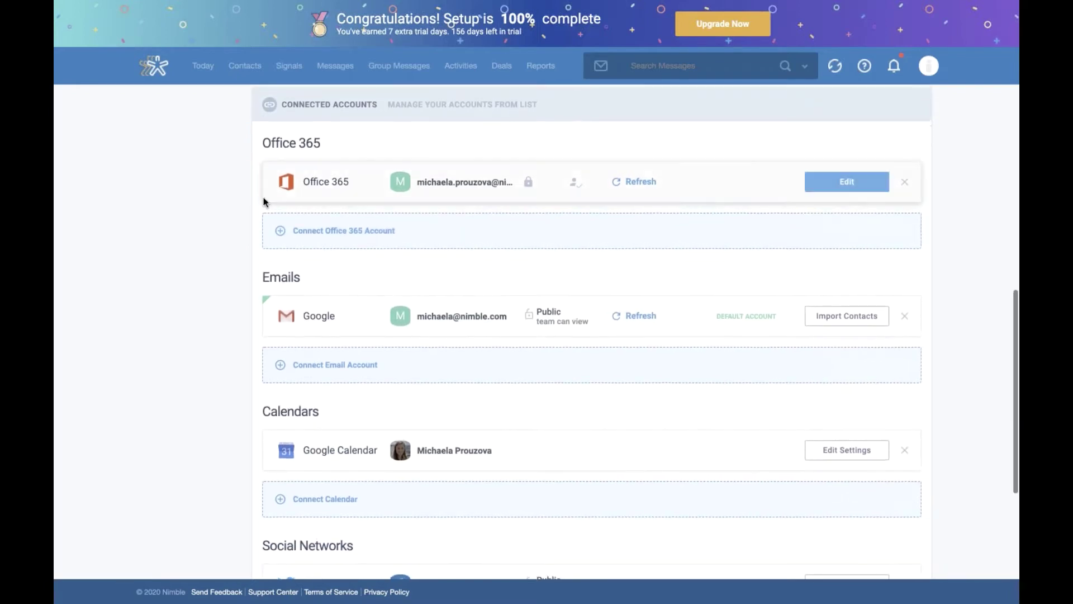
click(354, 244)
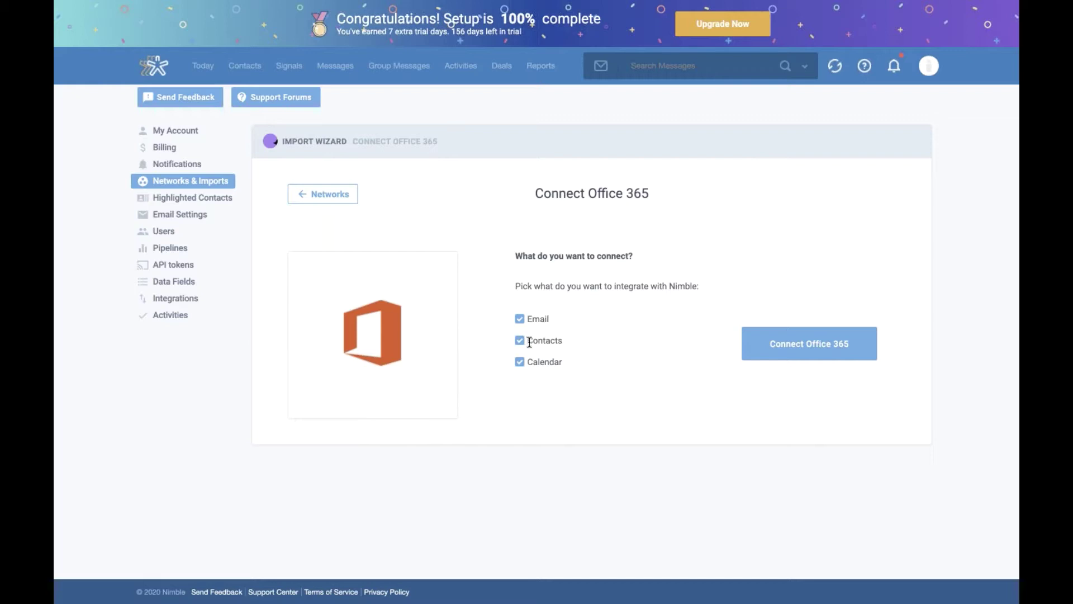
drag(528, 342, 570, 342)
click(545, 342)
drag(531, 362, 570, 365)
click(610, 247)
click(313, 197)
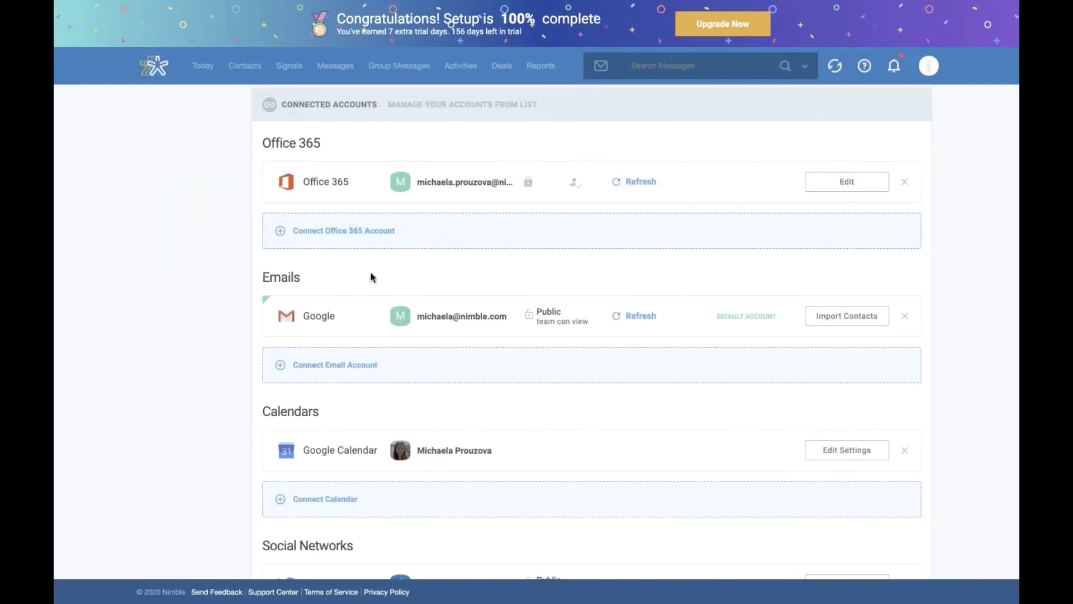
Step: View the email services and the calendar services available to connect, returning to the connected accounts list after each
click(326, 375)
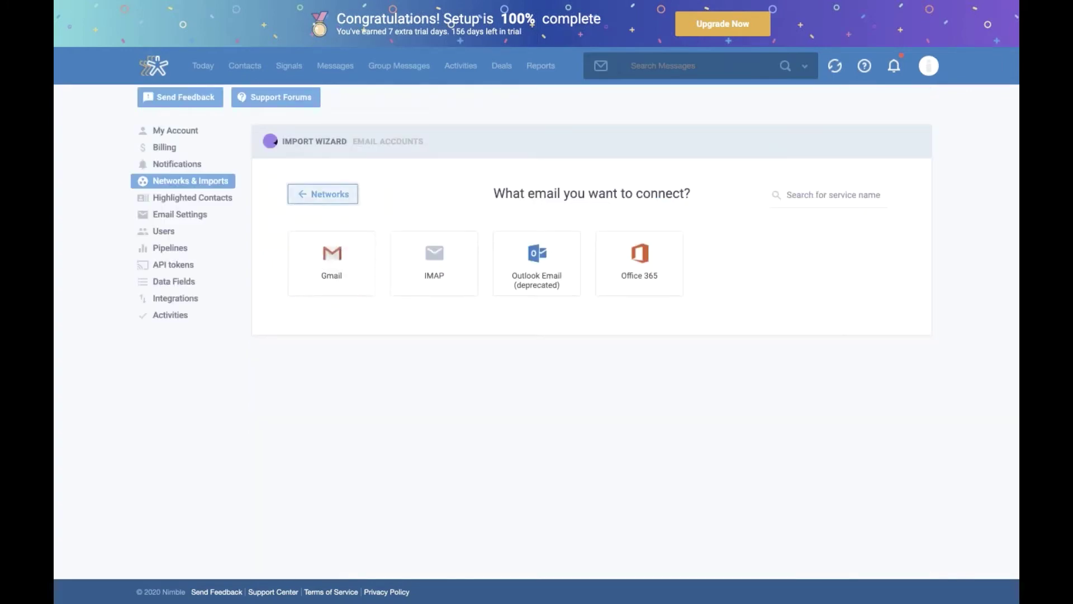
click(325, 196)
scroll(424, 278, down, 1)
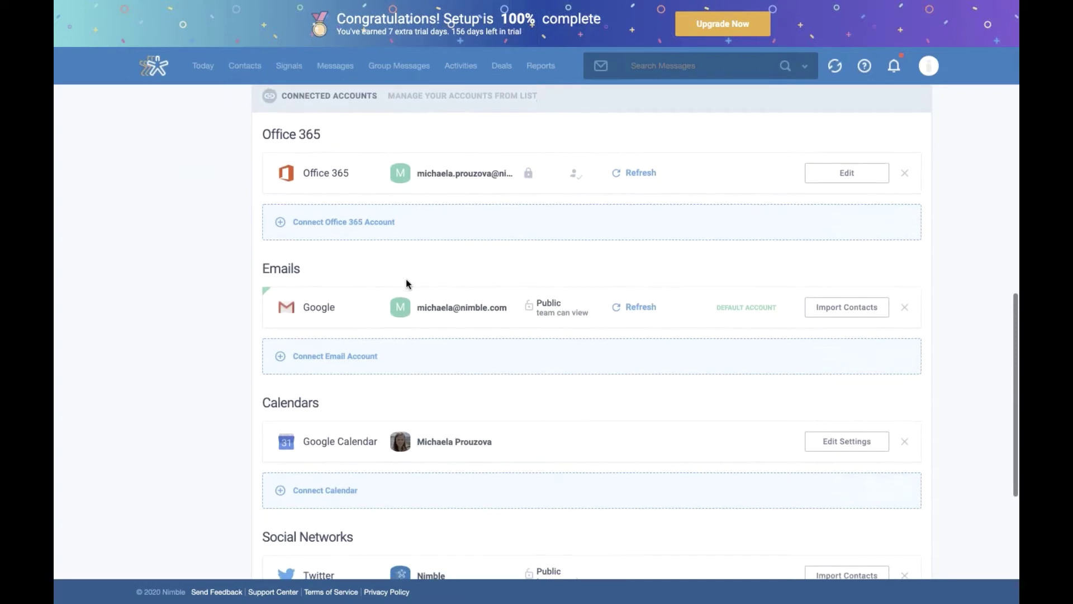
scroll(230, 358, down, 1)
scroll(231, 358, down, 1)
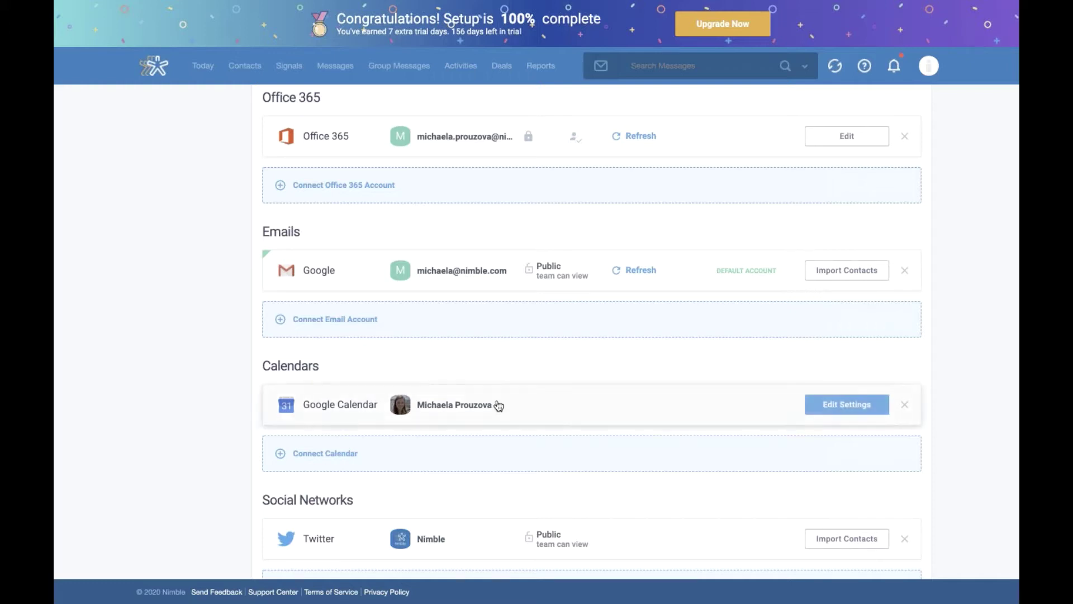
click(328, 459)
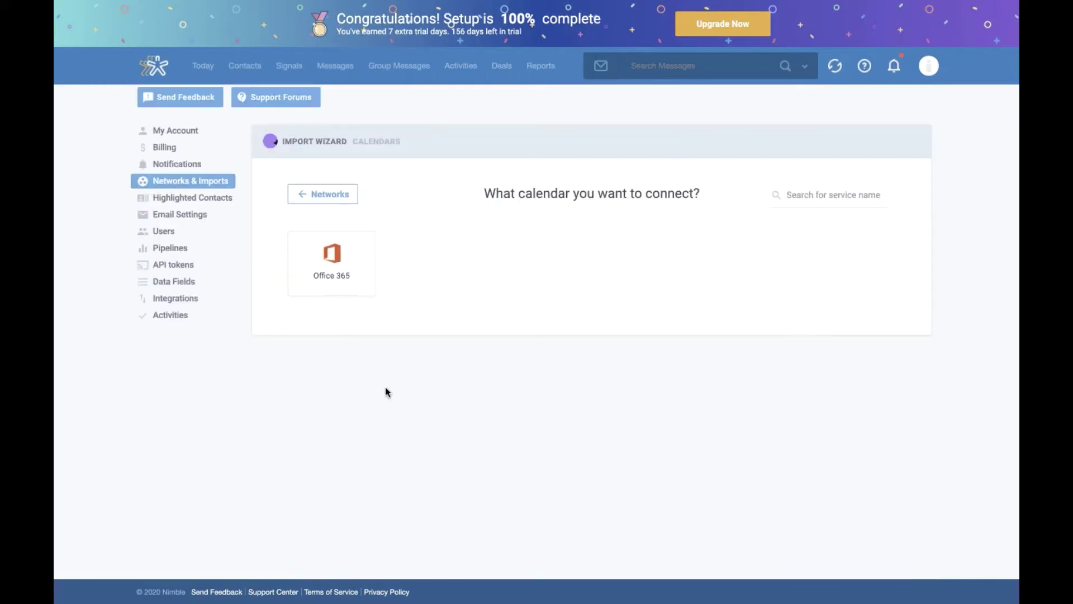
click(315, 199)
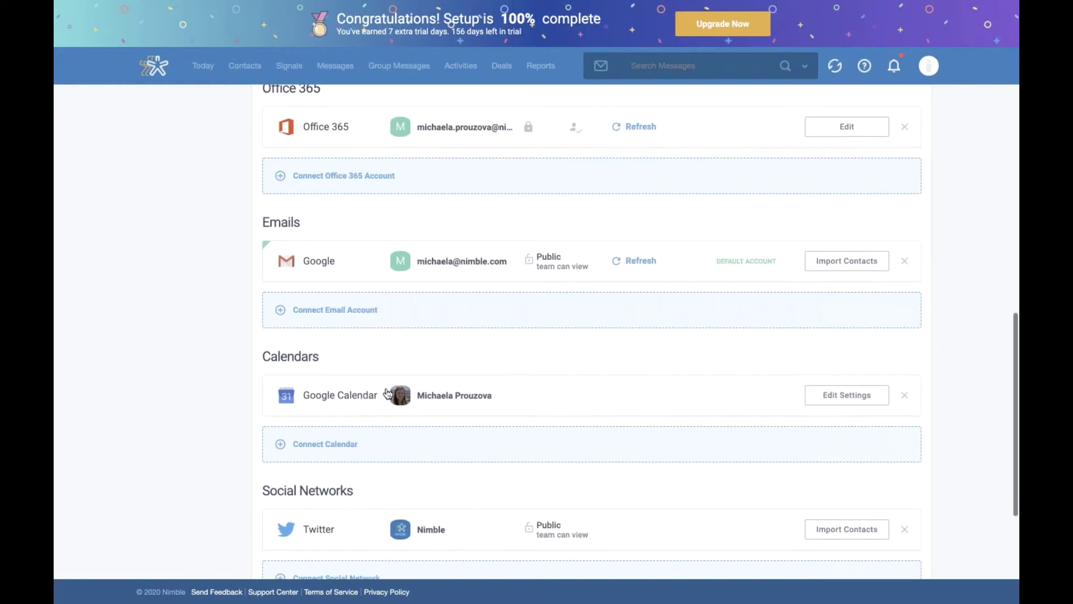
Step: Open the contact import options for the connected Twitter account and inspect its tags field without adding any
scroll(396, 459, down, 2)
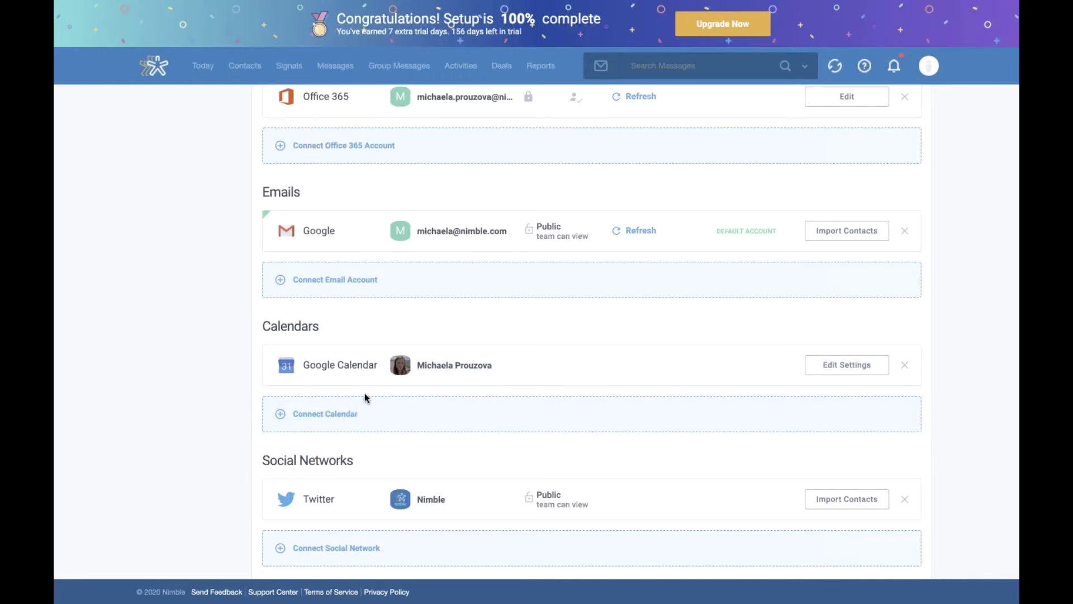
scroll(365, 393, down, 1)
scroll(557, 304, down, 1)
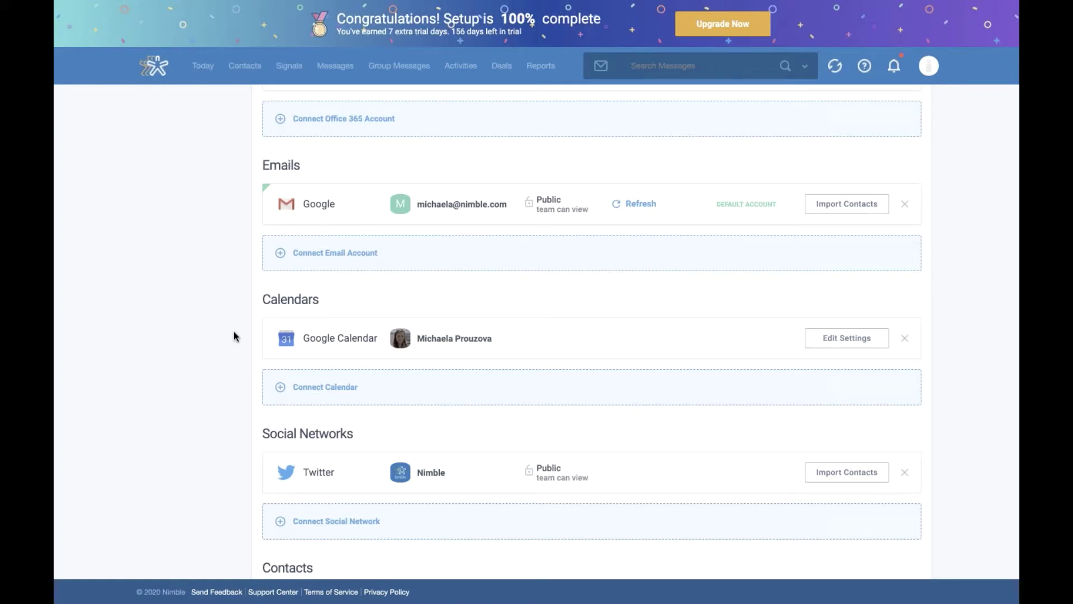
scroll(585, 284, down, 1)
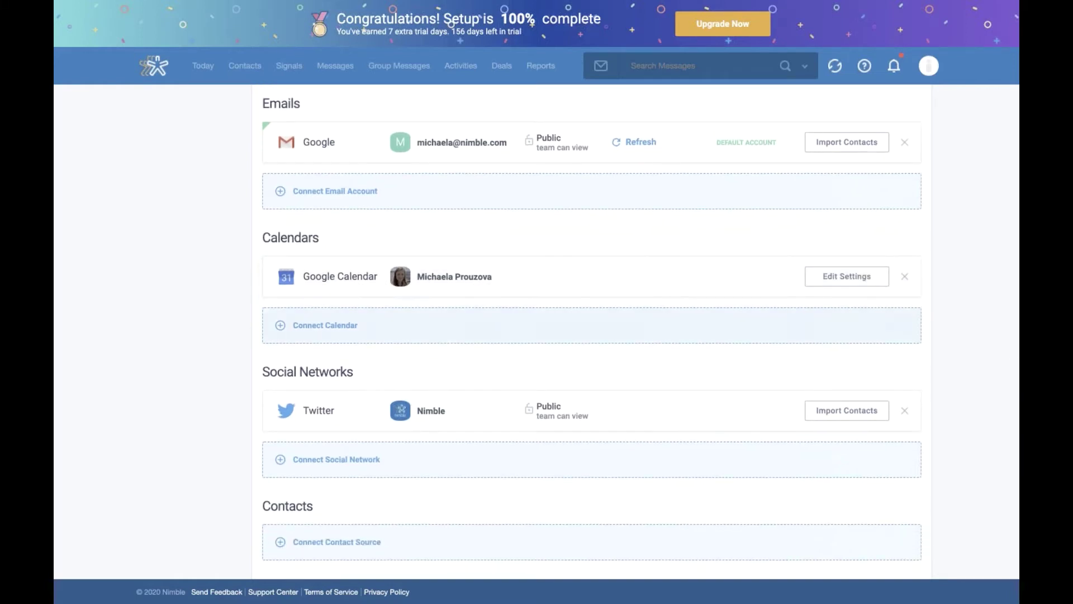
click(845, 420)
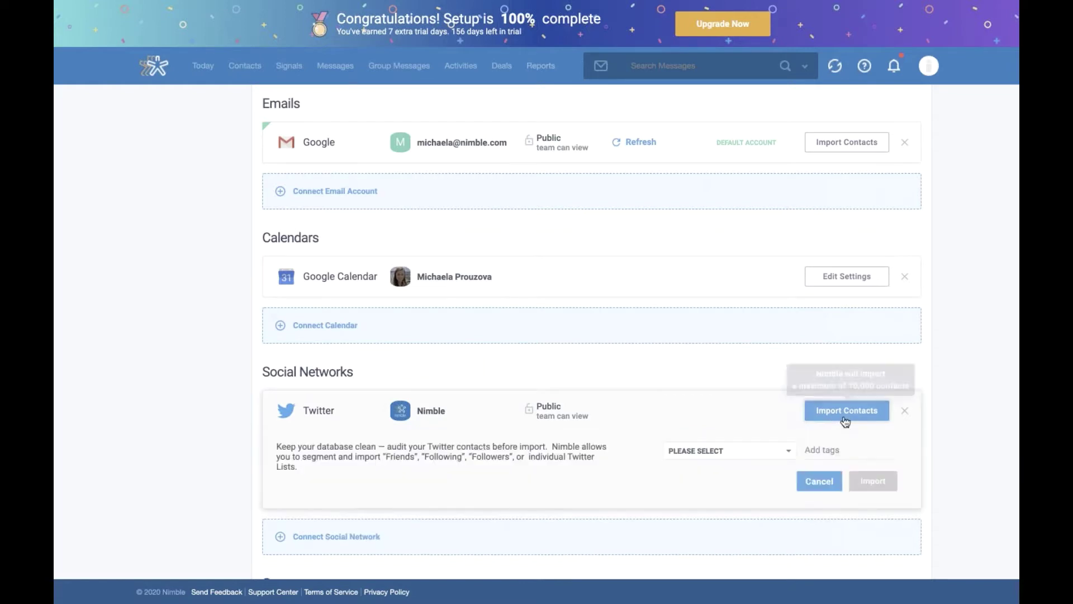
click(807, 449)
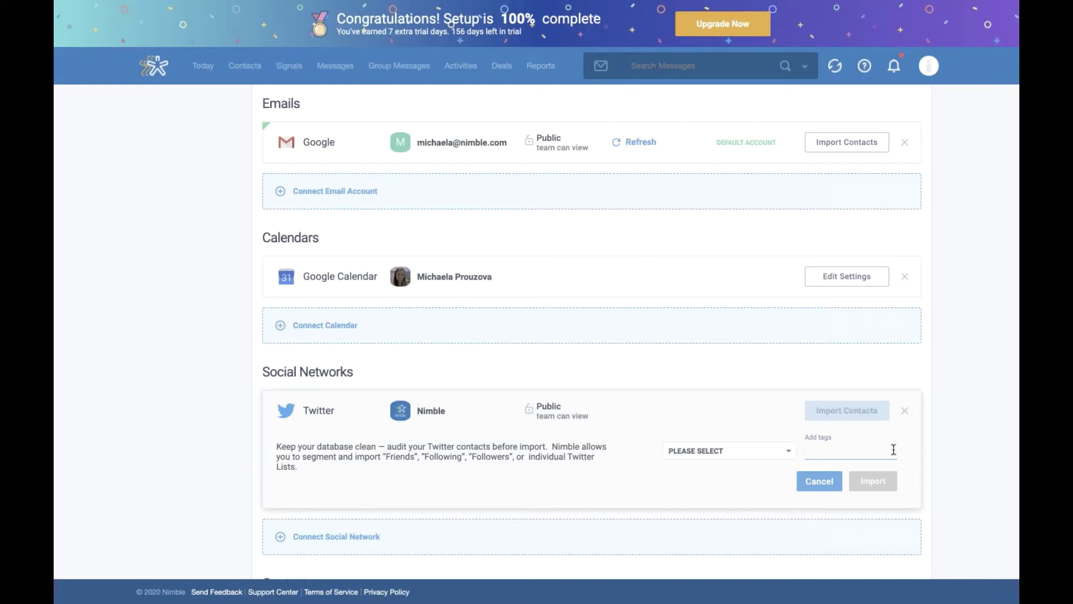
click(943, 444)
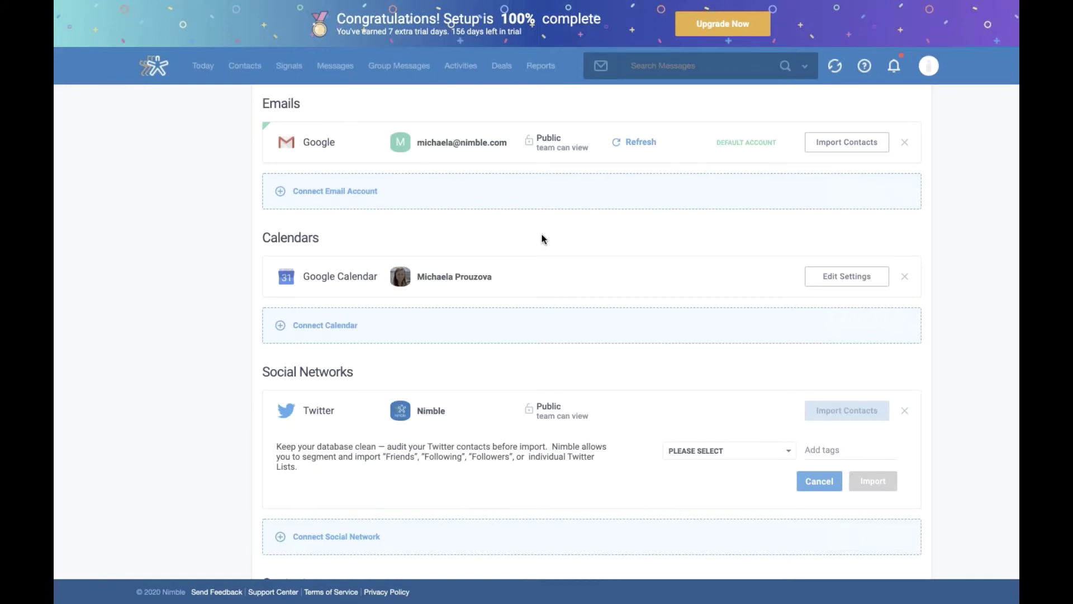
Step: Look through the Twitter groups and lists offered for contact import and close the list without choosing one
scroll(981, 275, down, 1)
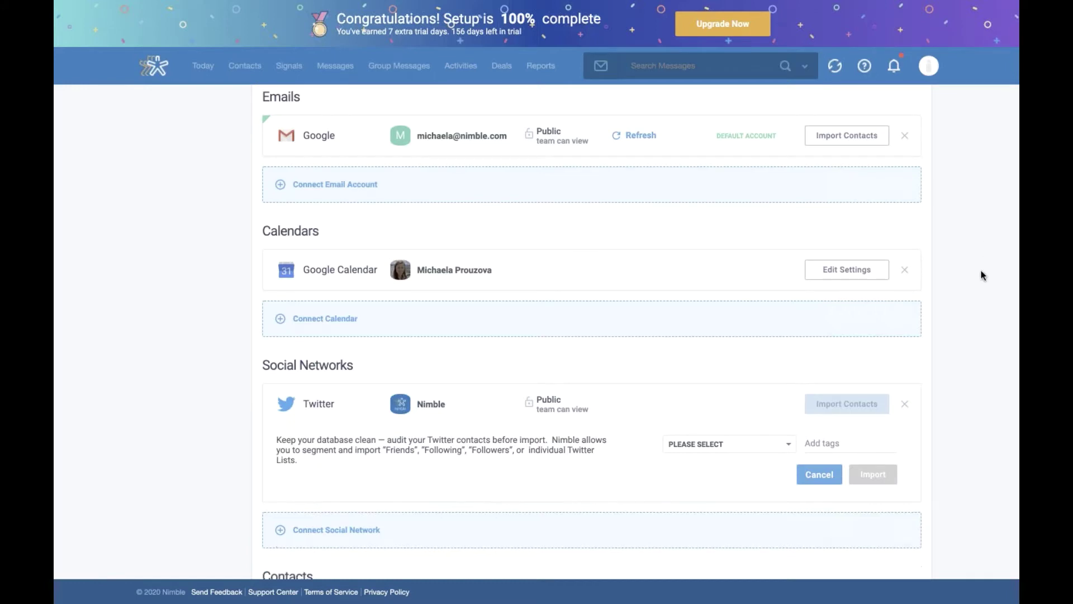
scroll(457, 387, down, 1)
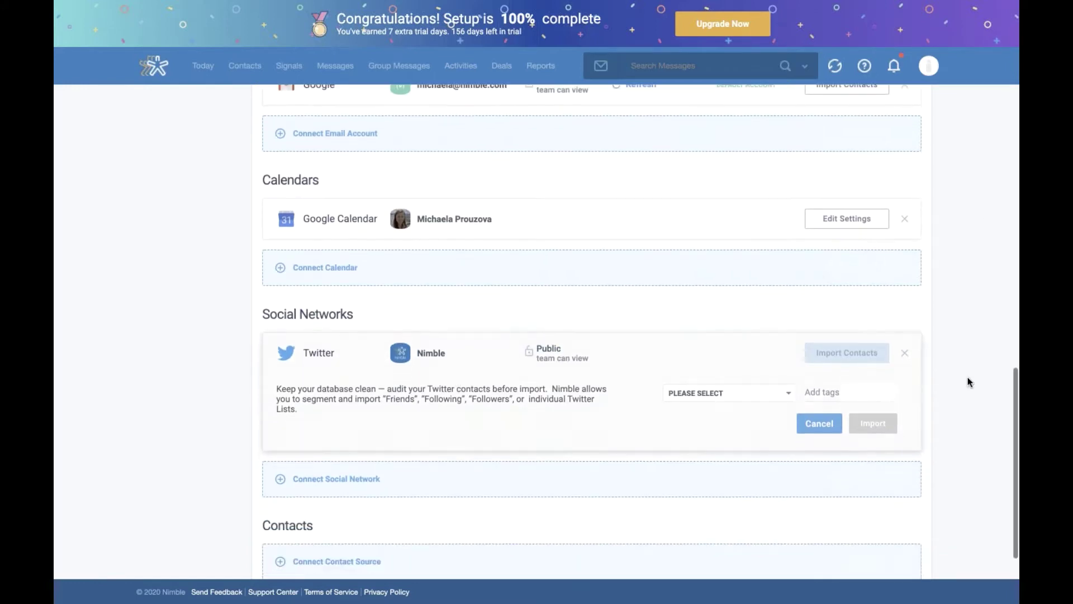
scroll(945, 379, down, 2)
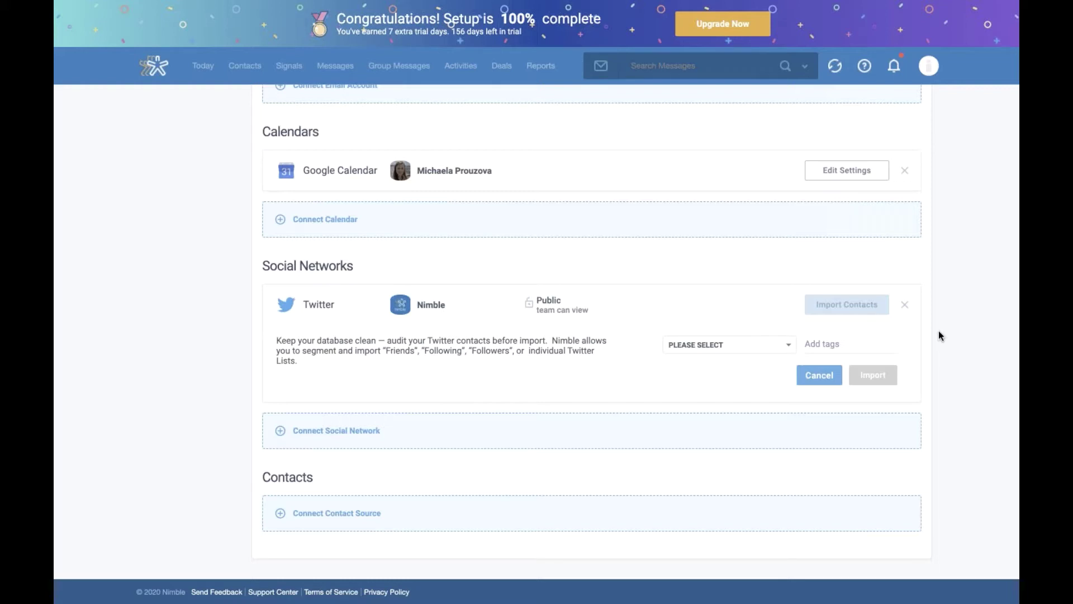
click(788, 347)
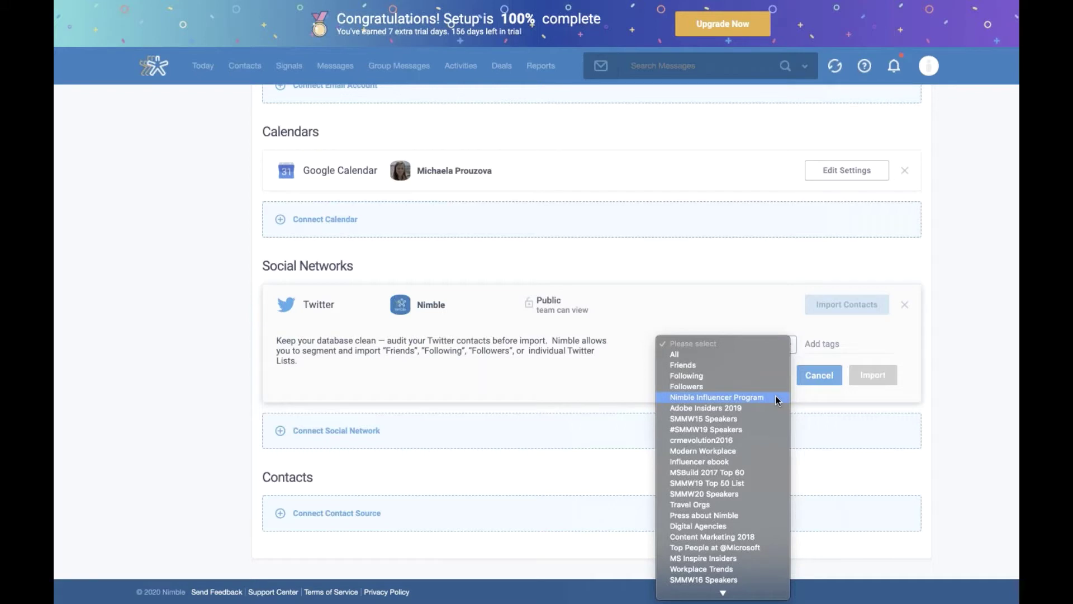
scroll(776, 395, down, 4)
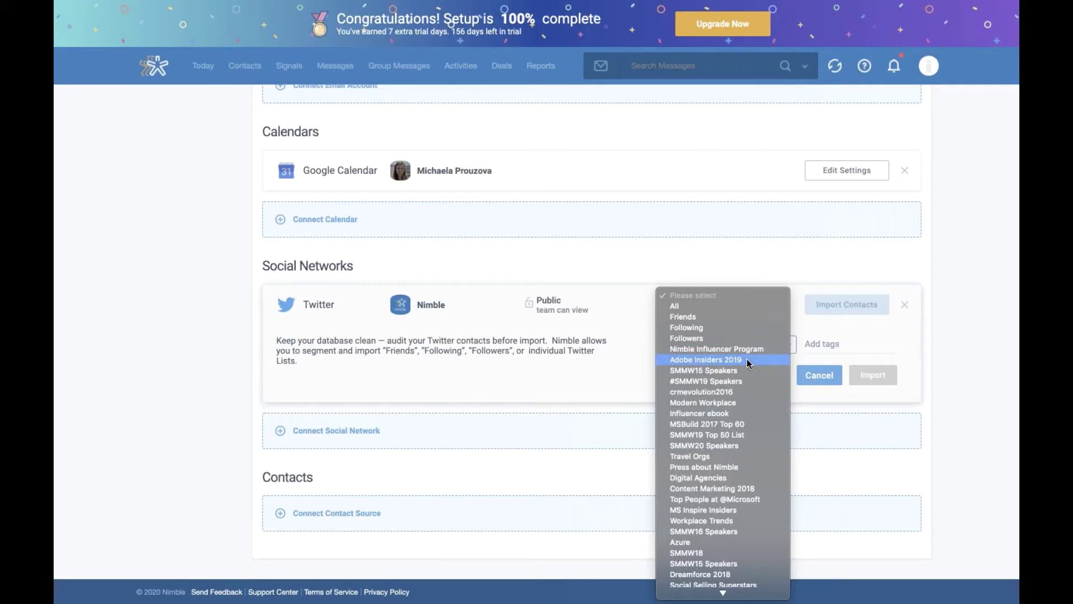
click(712, 256)
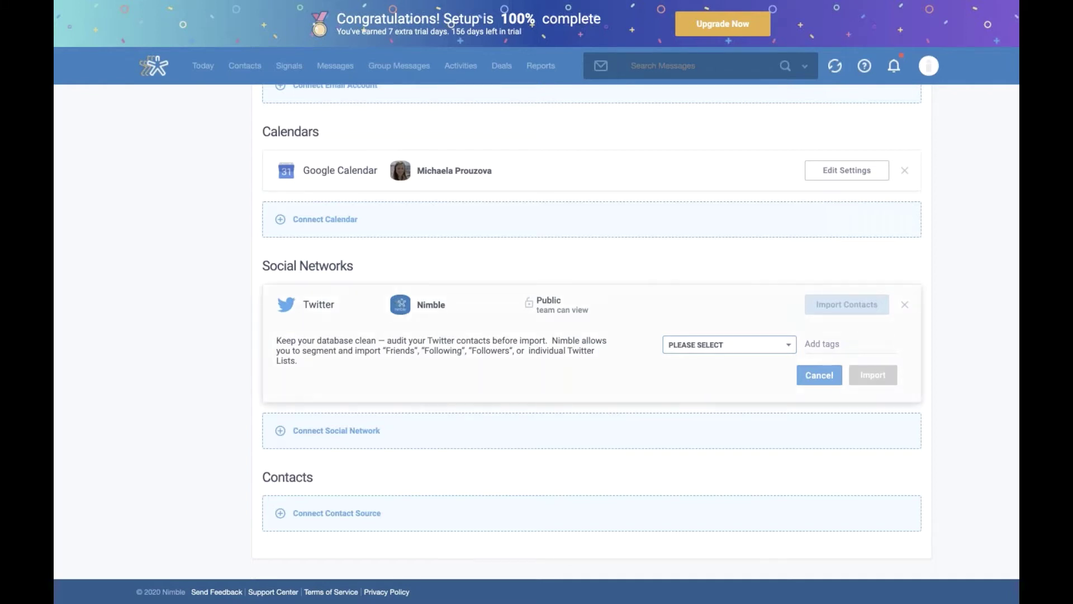
Step: View the additional social networks that can be connected and return to the start of the Networks & Imports page
click(337, 439)
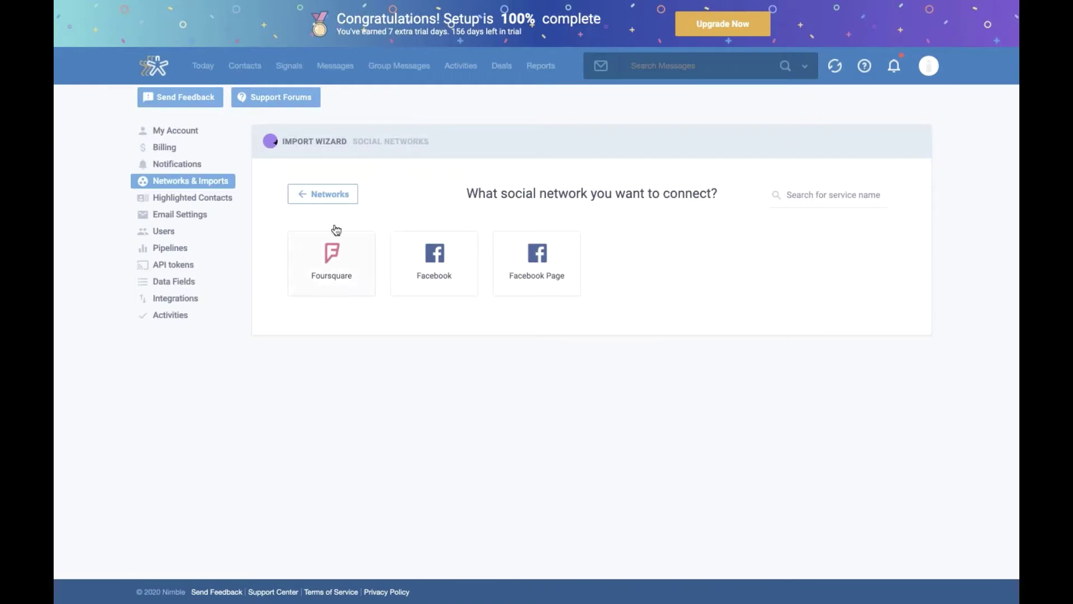
click(326, 202)
scroll(535, 216, up, 10)
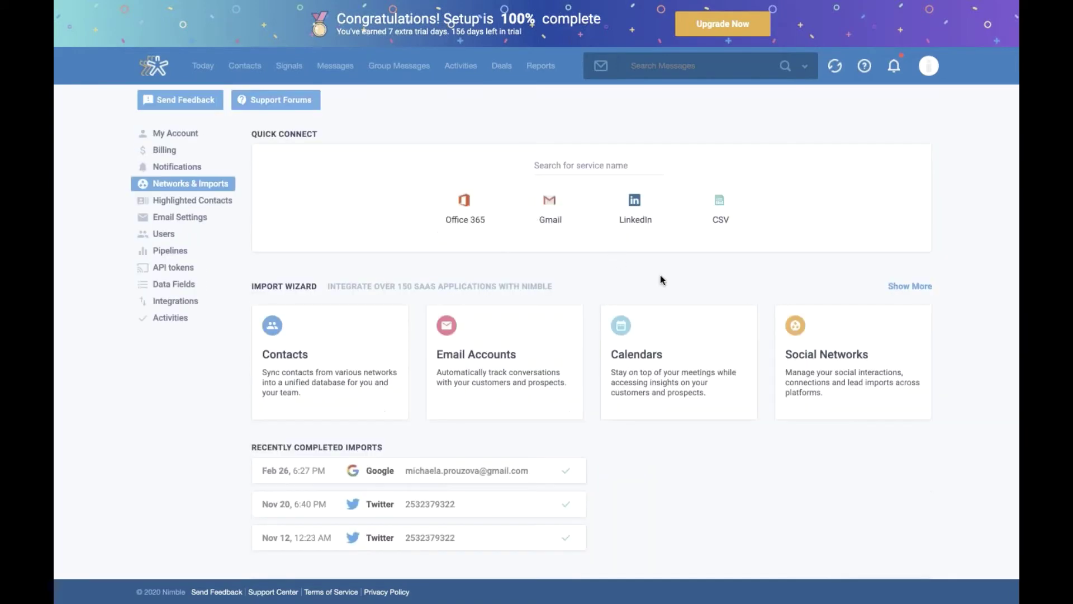
Step: Read the instructions for exporting LinkedIn connections and uploading them as a CSV, and return to Networks & Imports
right_click(639, 264)
click(630, 267)
click(637, 219)
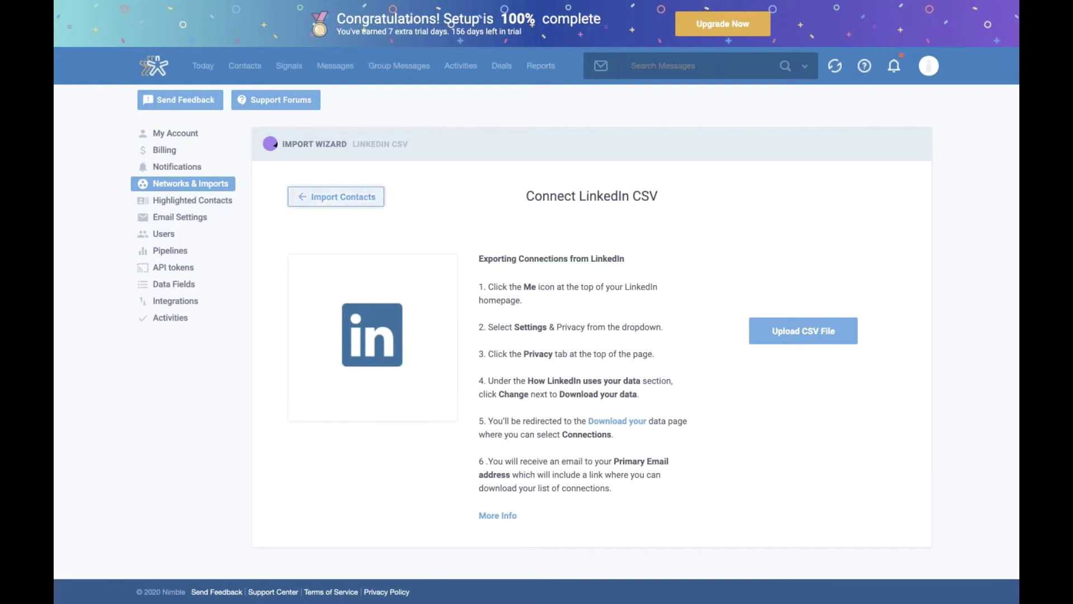
click(358, 196)
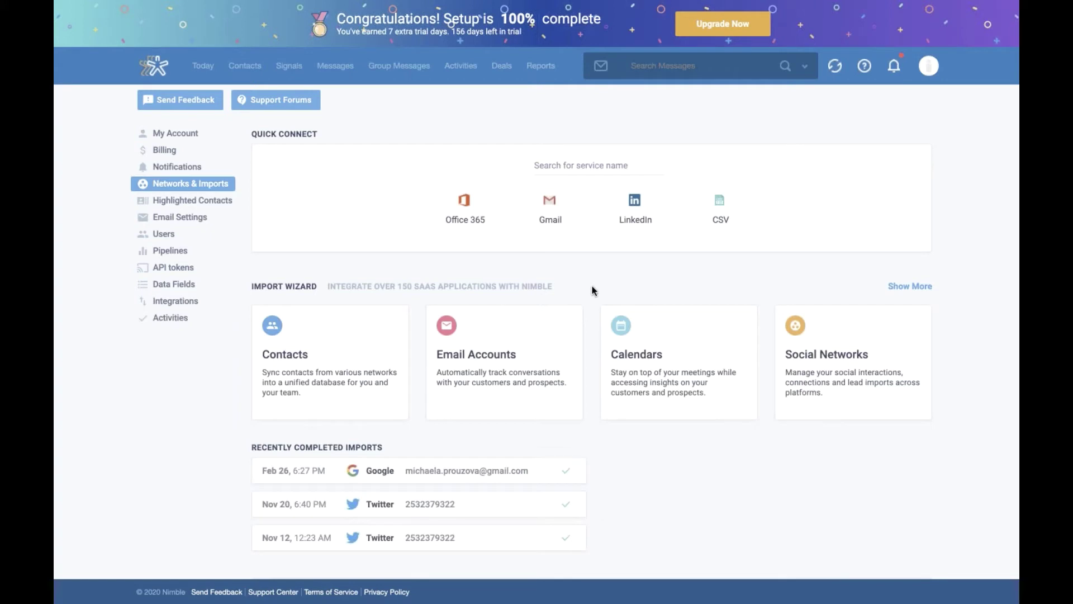
Step: Open the list of contact import sources, view the generic CSV import page, and return to the sources
click(339, 344)
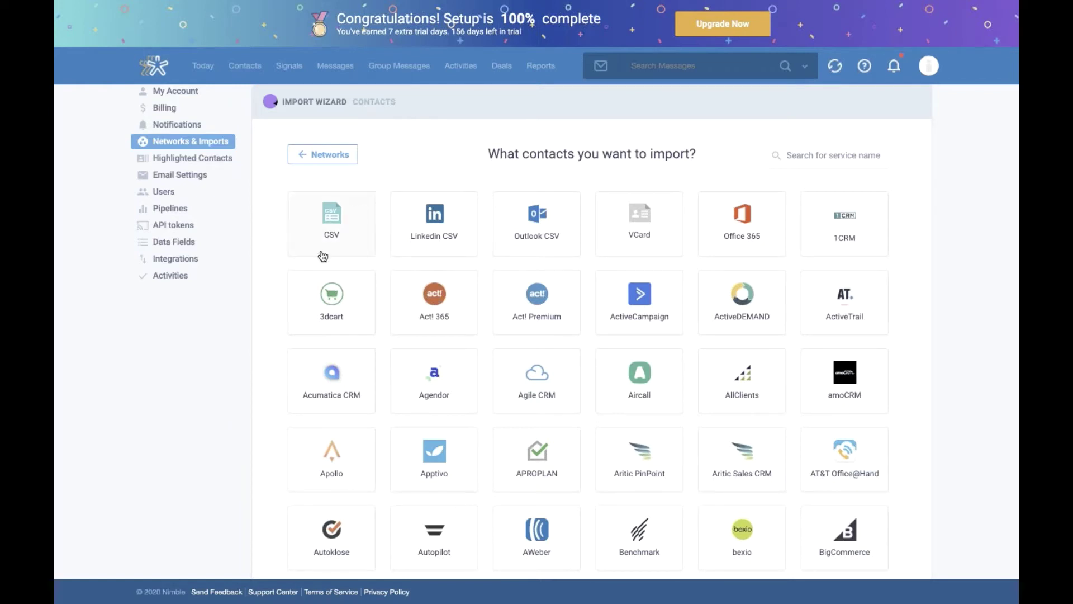
click(347, 228)
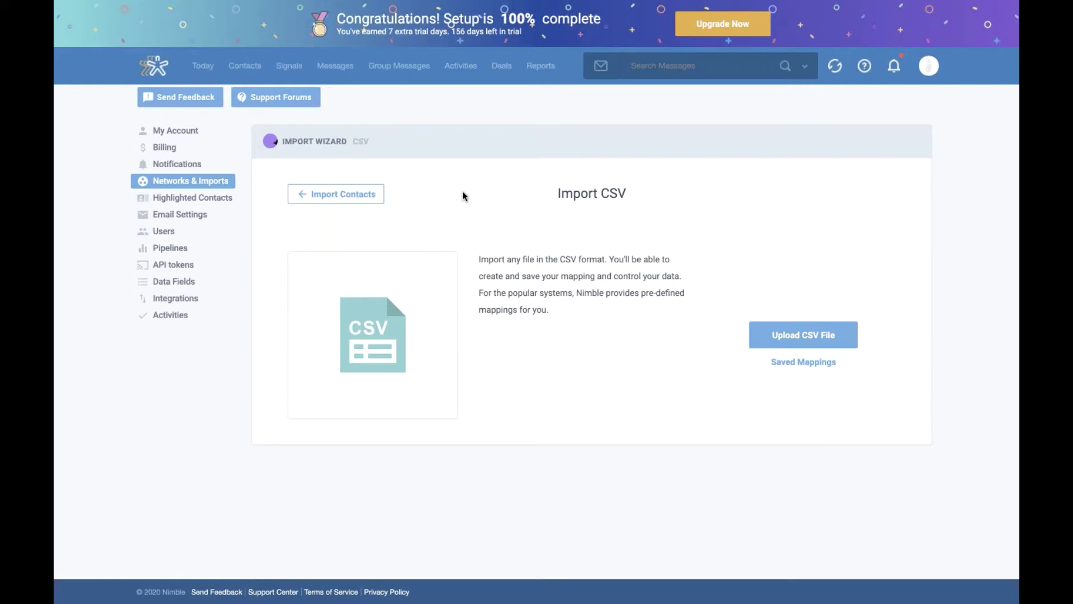
click(363, 195)
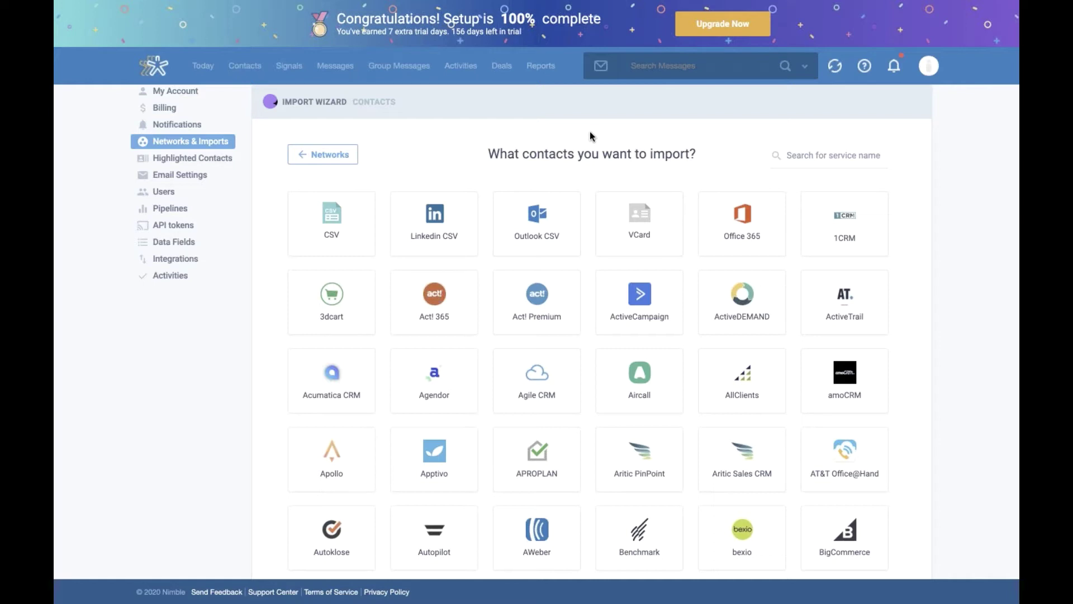
Step: Look through the list of services contacts can be imported from and search it for "mail"
scroll(932, 211, down, 2)
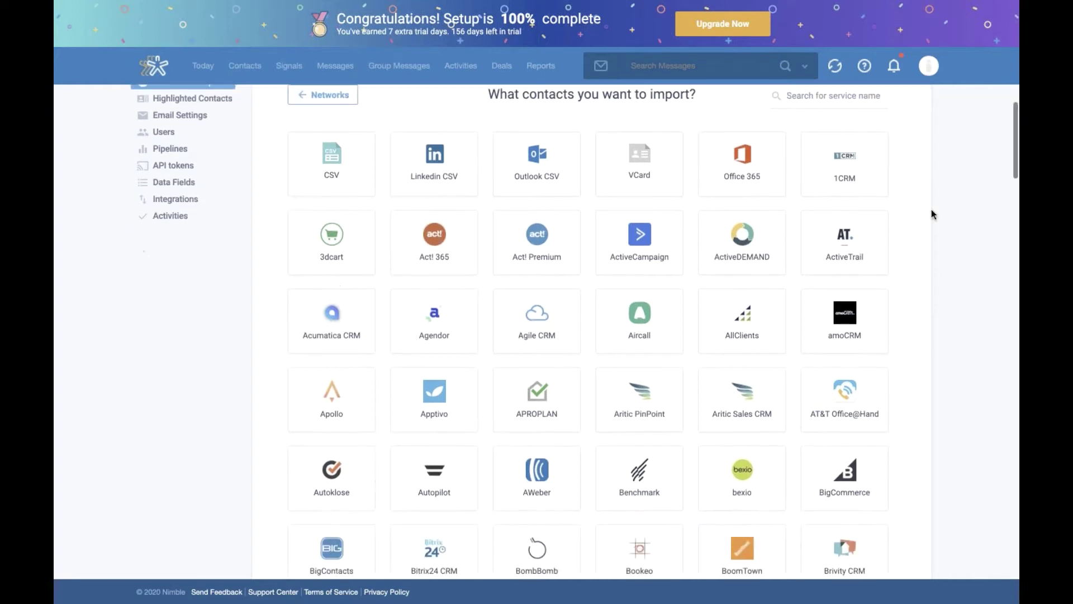
scroll(931, 214, down, 1)
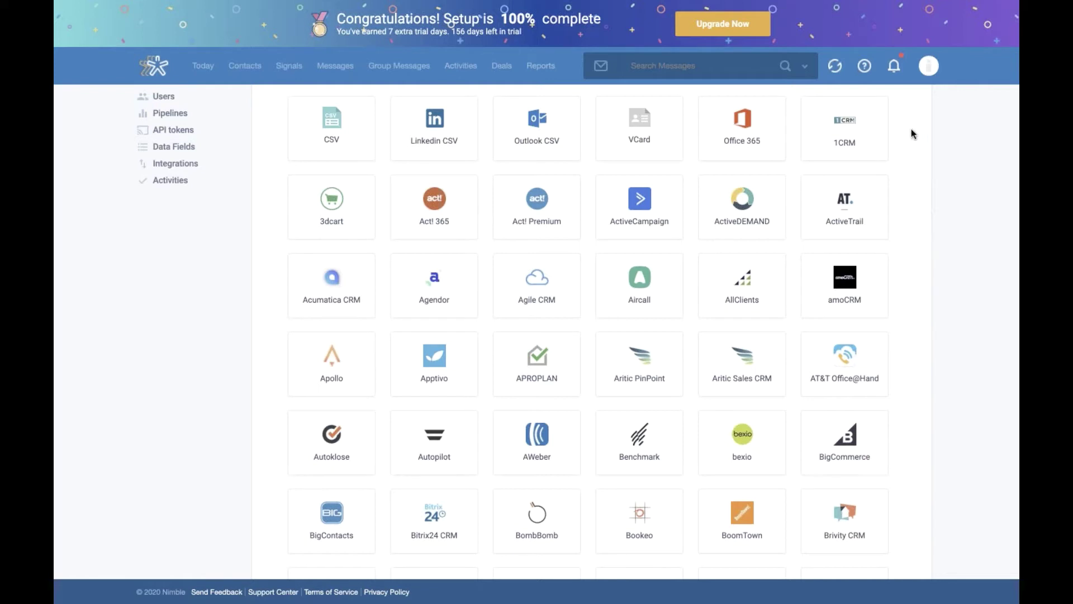
scroll(911, 134, up, 1)
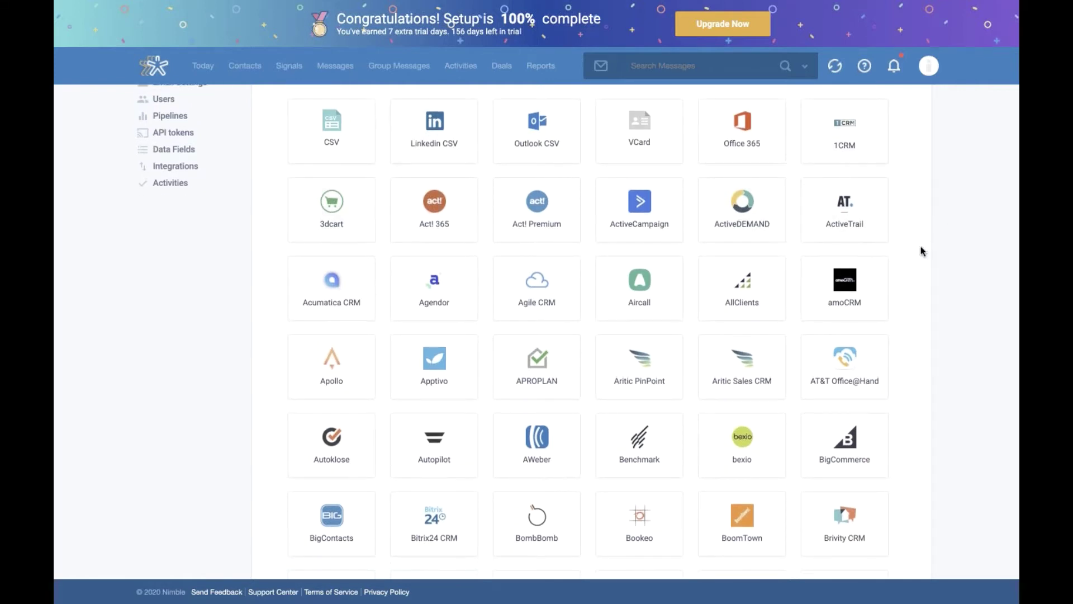
scroll(923, 251, down, 3)
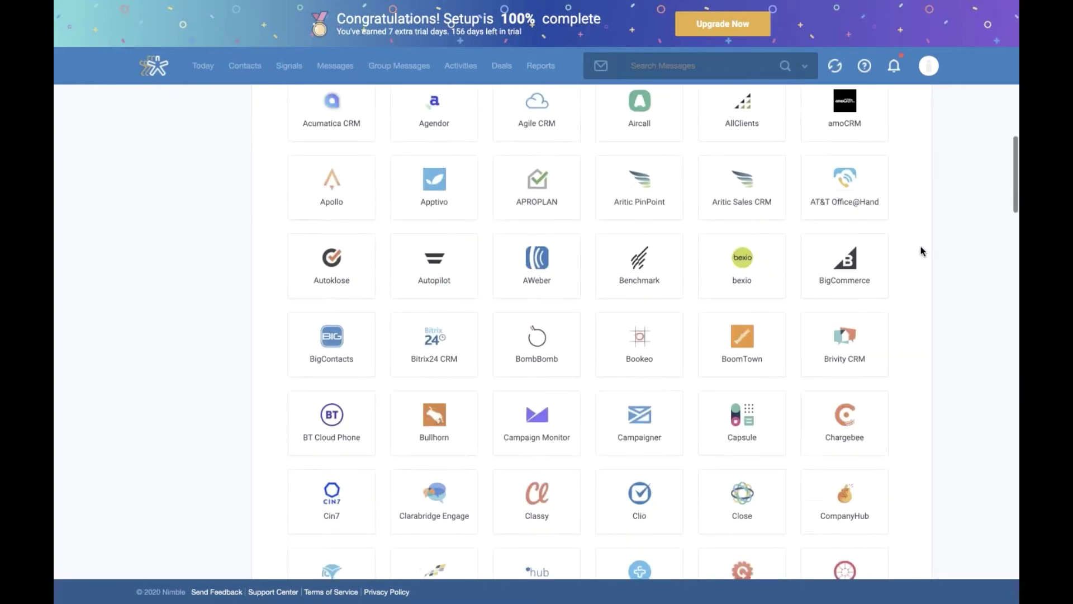
scroll(921, 246, down, 3)
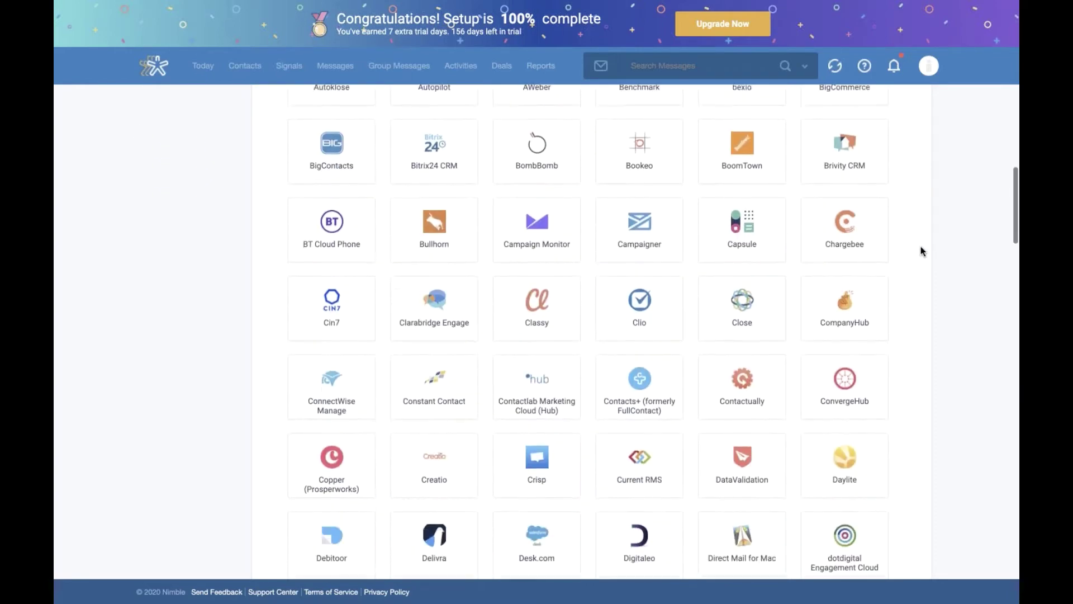
scroll(920, 246, up, 8)
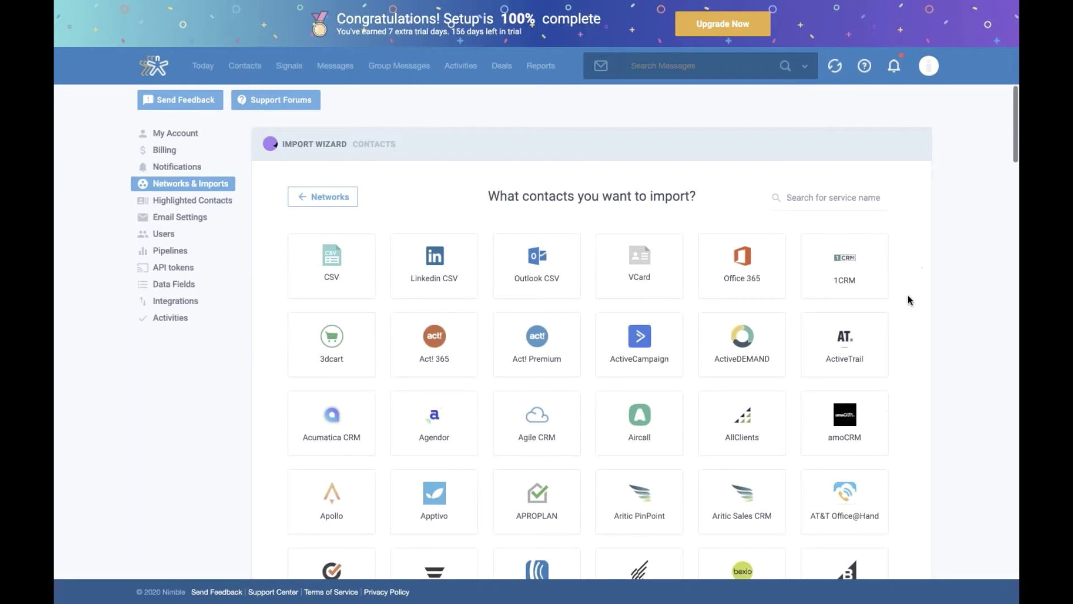
scroll(910, 300, down, 4)
scroll(910, 301, up, 4)
click(812, 202)
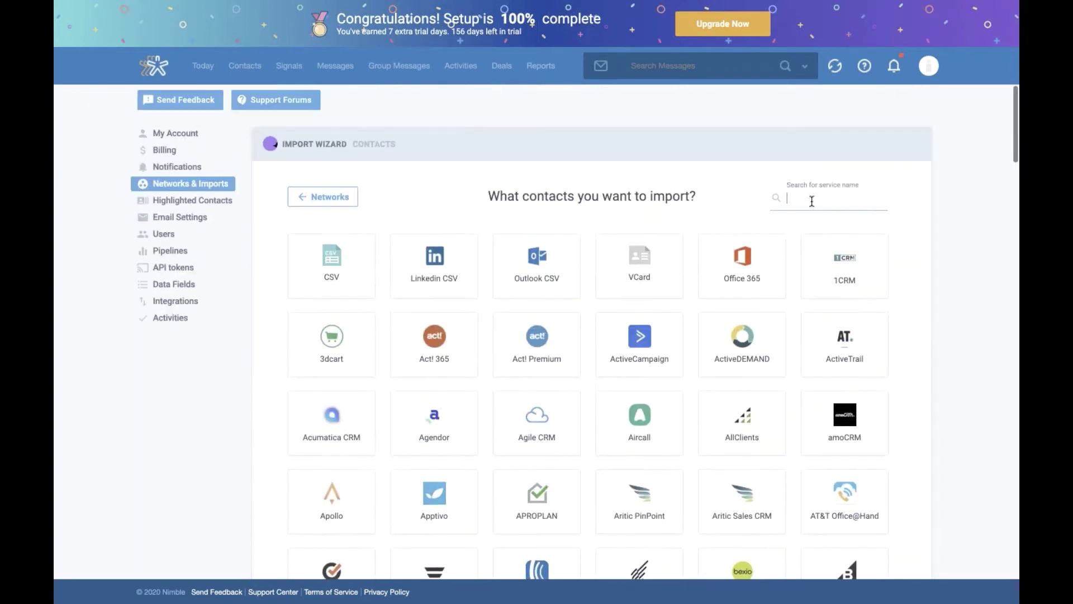
text(mail)
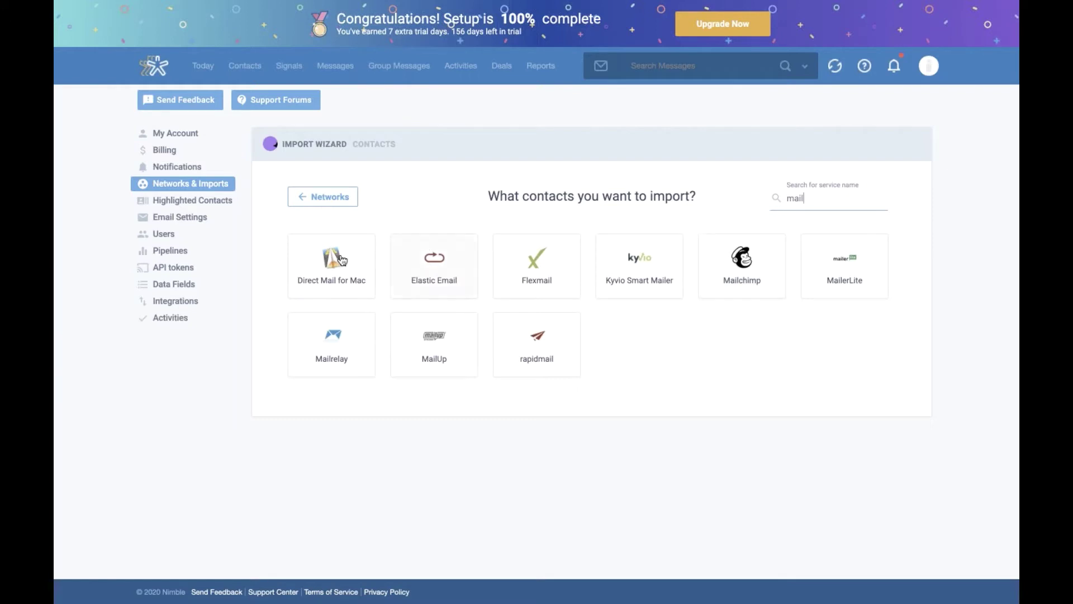
Step: Open the Users settings, view the form for inviting team members, and close it without sending an invitation
click(174, 237)
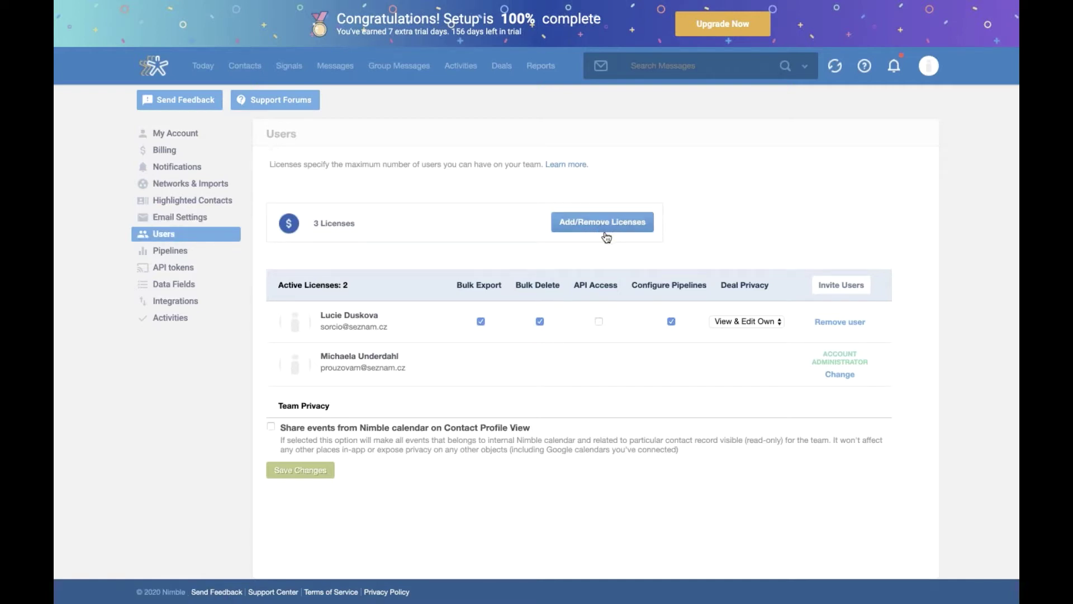
click(843, 293)
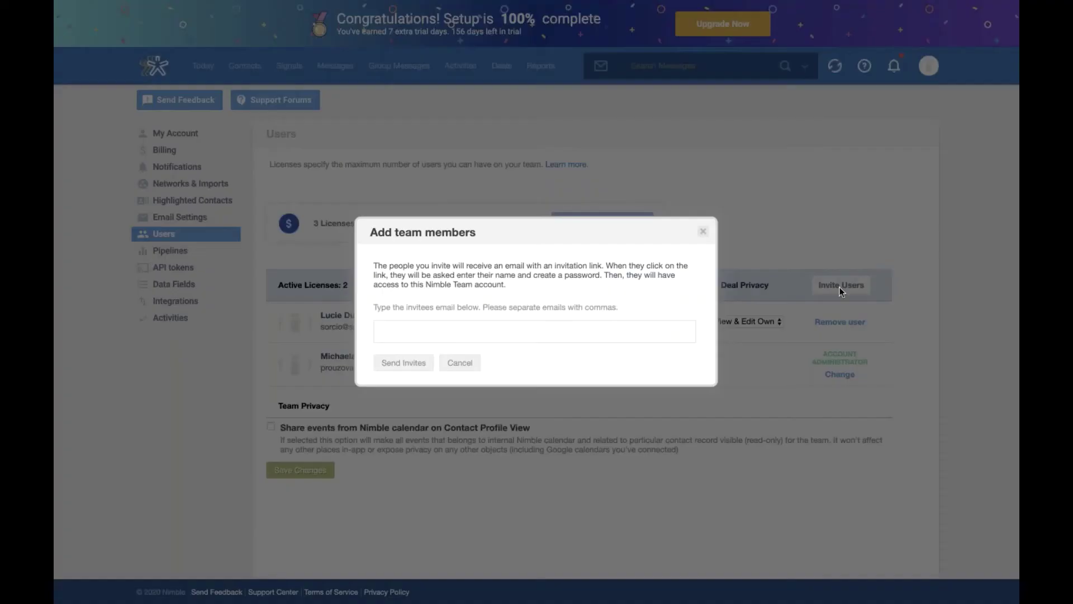
click(460, 336)
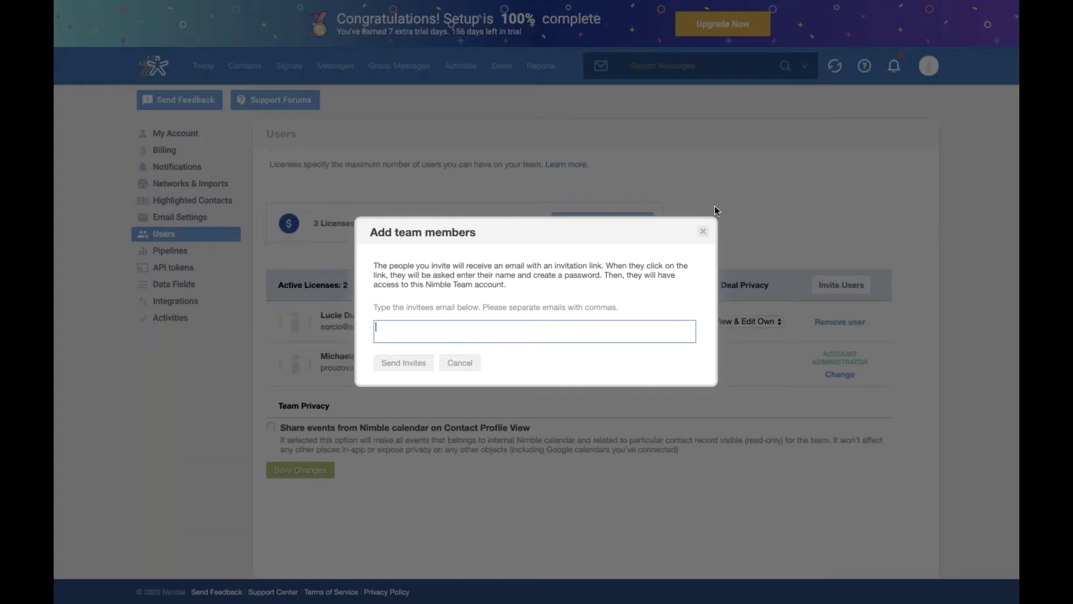
click(703, 232)
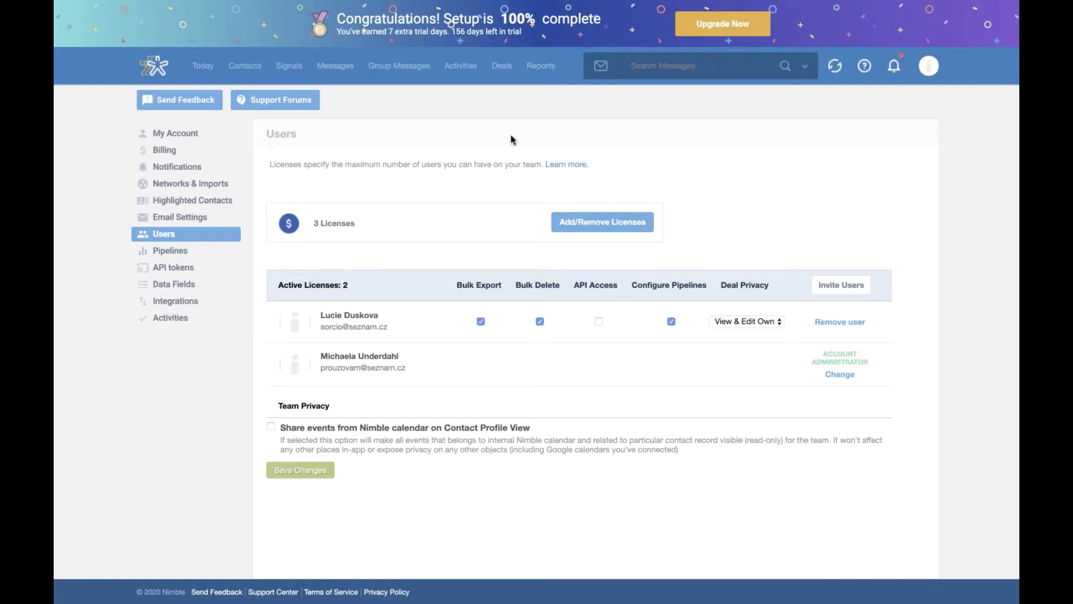
Step: Go to the Today page and open its widget selection to review the widgets that can be added or removed
click(203, 67)
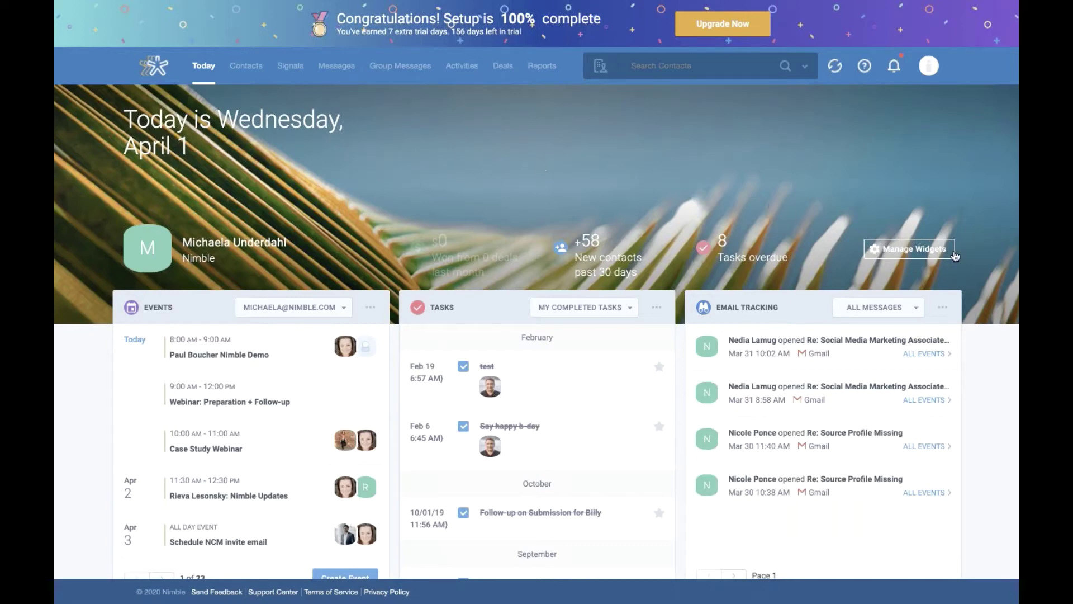
click(911, 248)
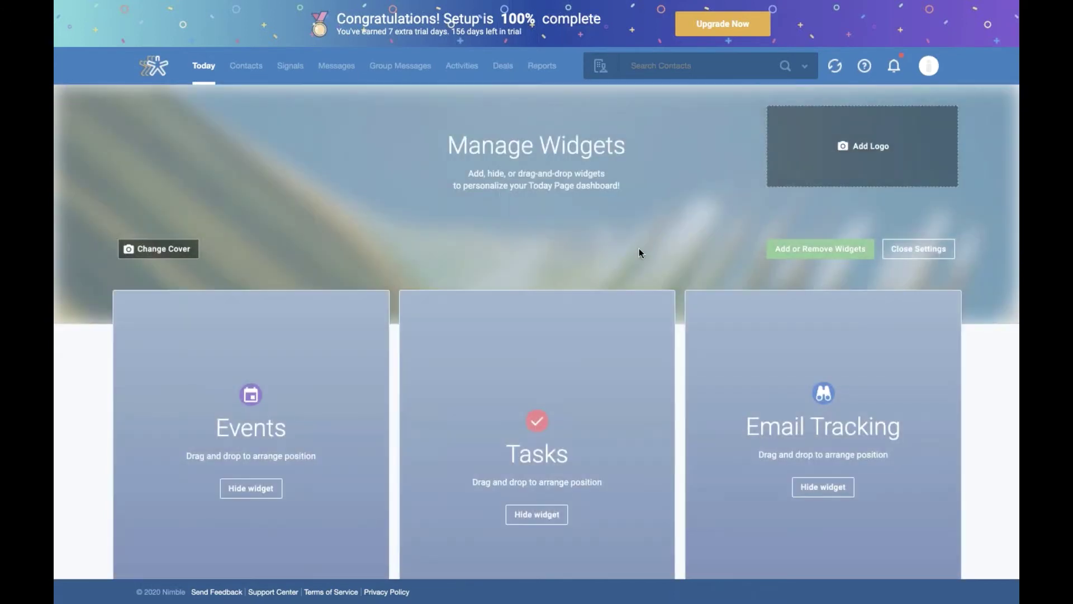
scroll(640, 252, down, 2)
scroll(640, 252, down, 2)
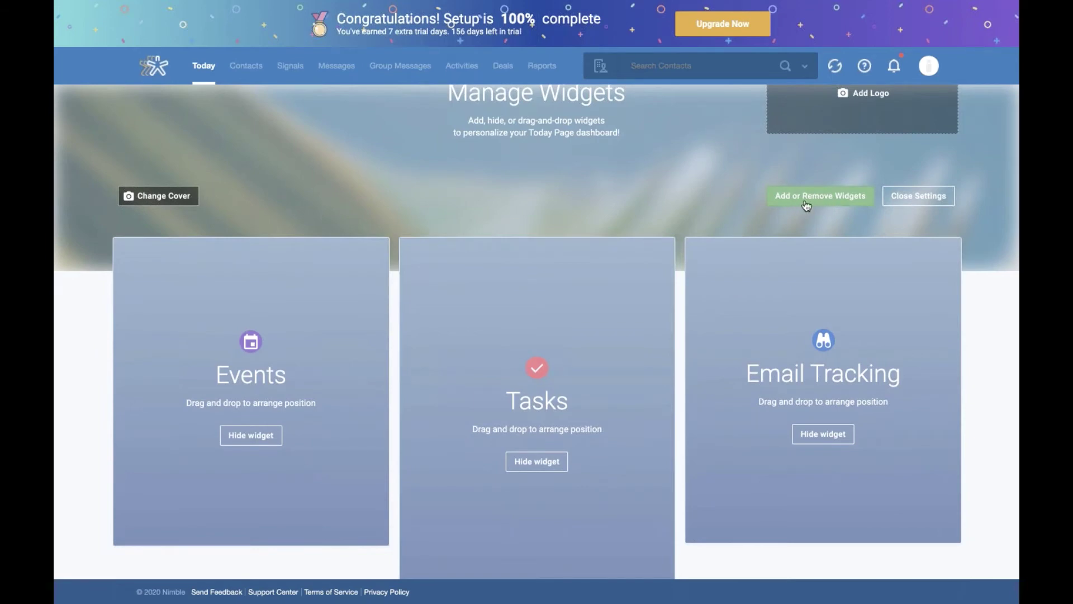
click(831, 204)
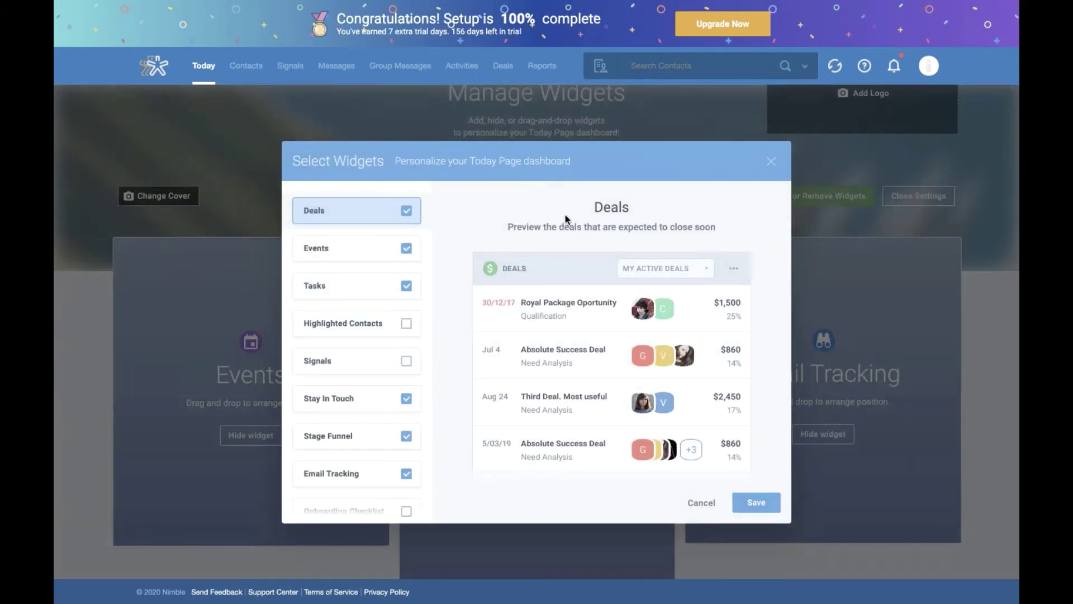
scroll(387, 338, down, 2)
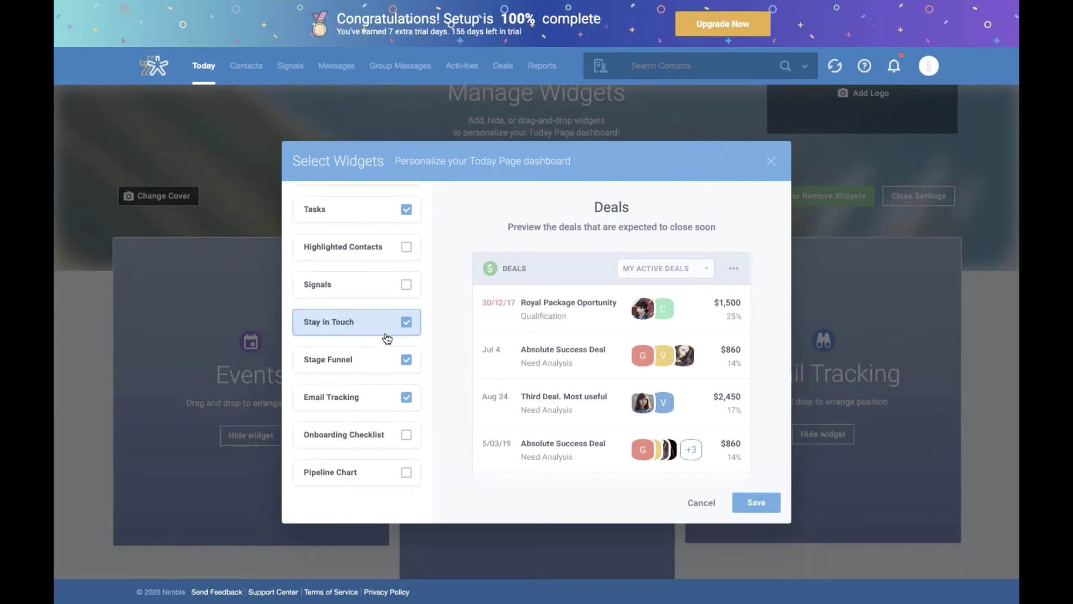
scroll(387, 338, up, 2)
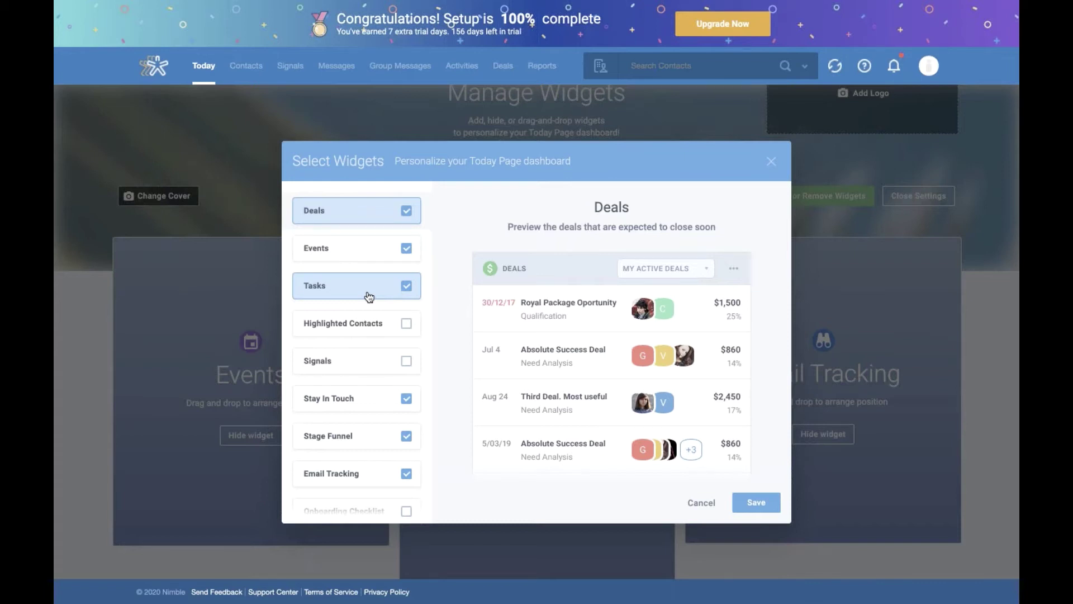
Step: Add the Highlighted Contacts, Signals and Pipeline Chart widgets to the Today page, save the selection, and close the widget settings
click(407, 324)
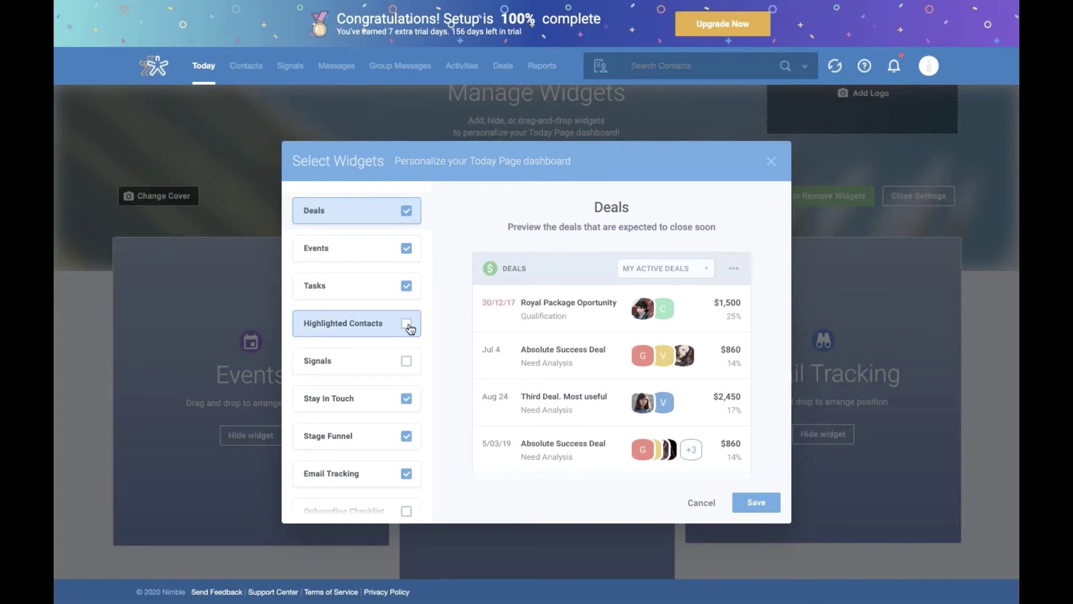
click(407, 361)
scroll(408, 361, down, 2)
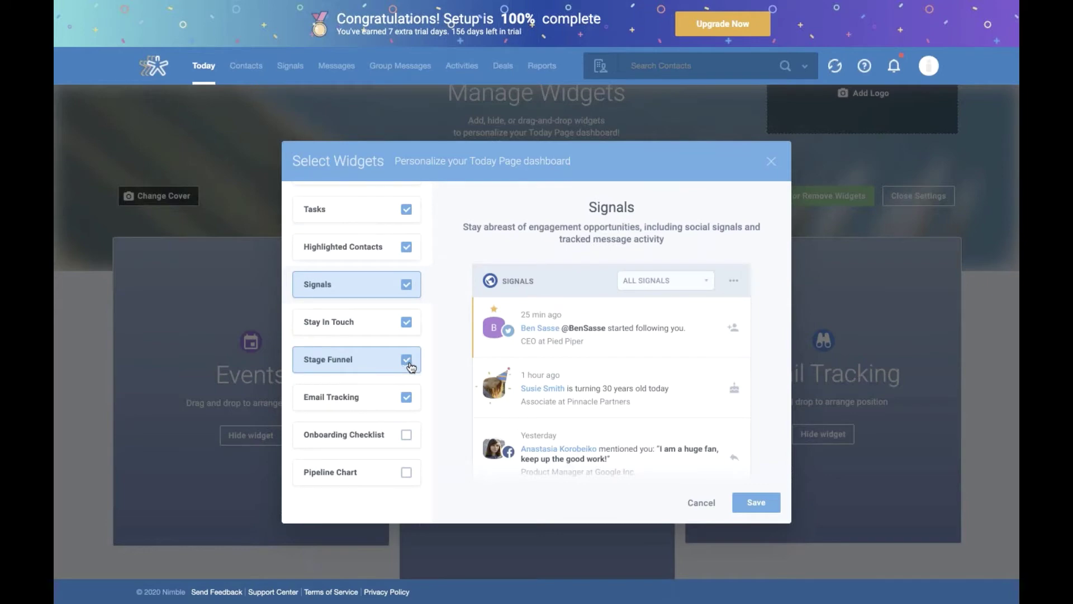
click(407, 472)
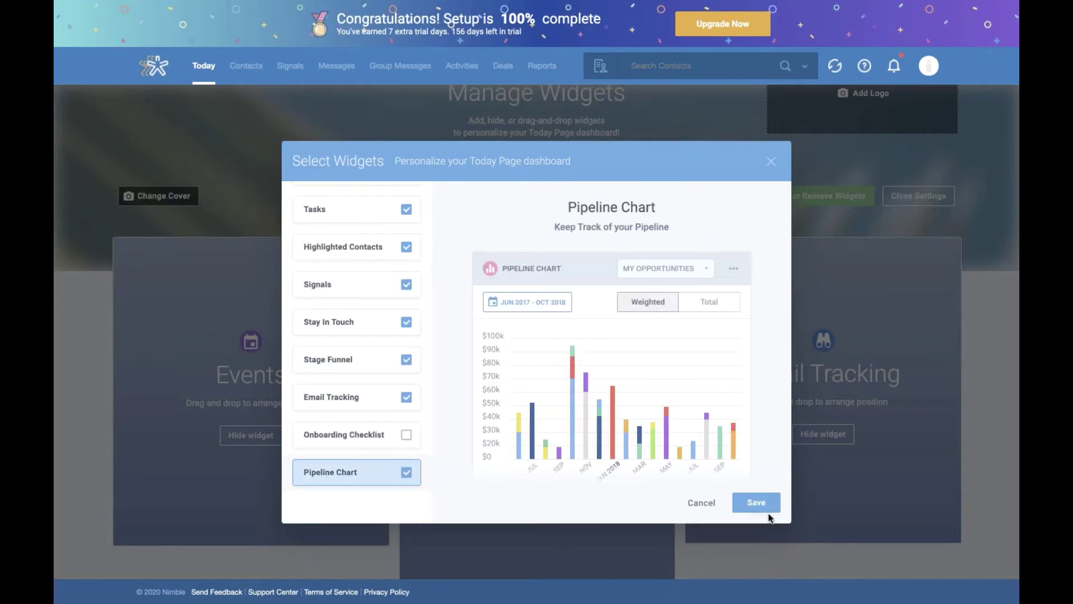
click(757, 503)
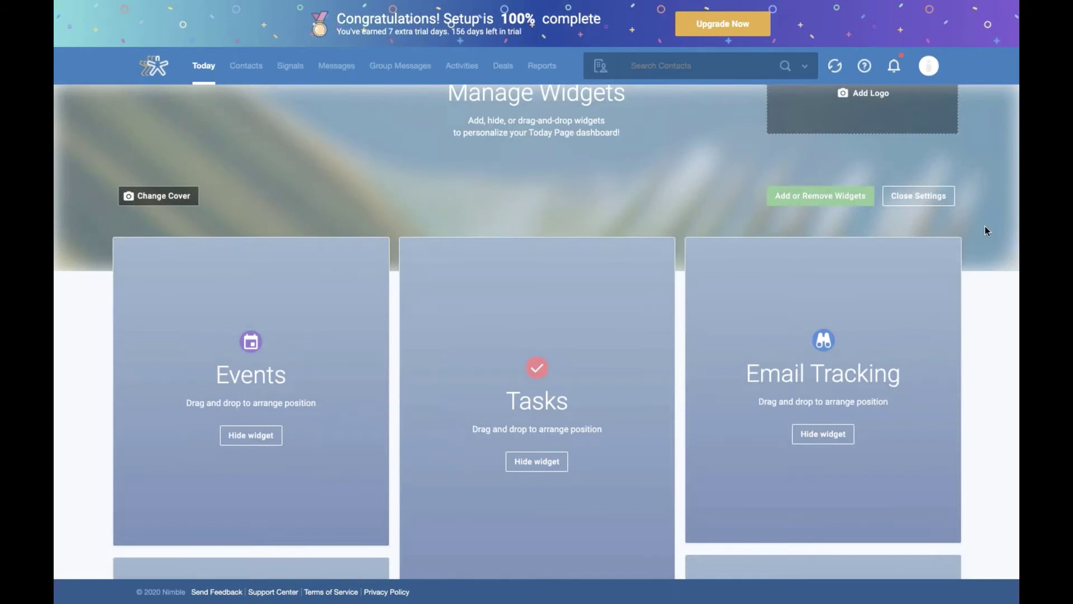
scroll(537, 330, up, 2)
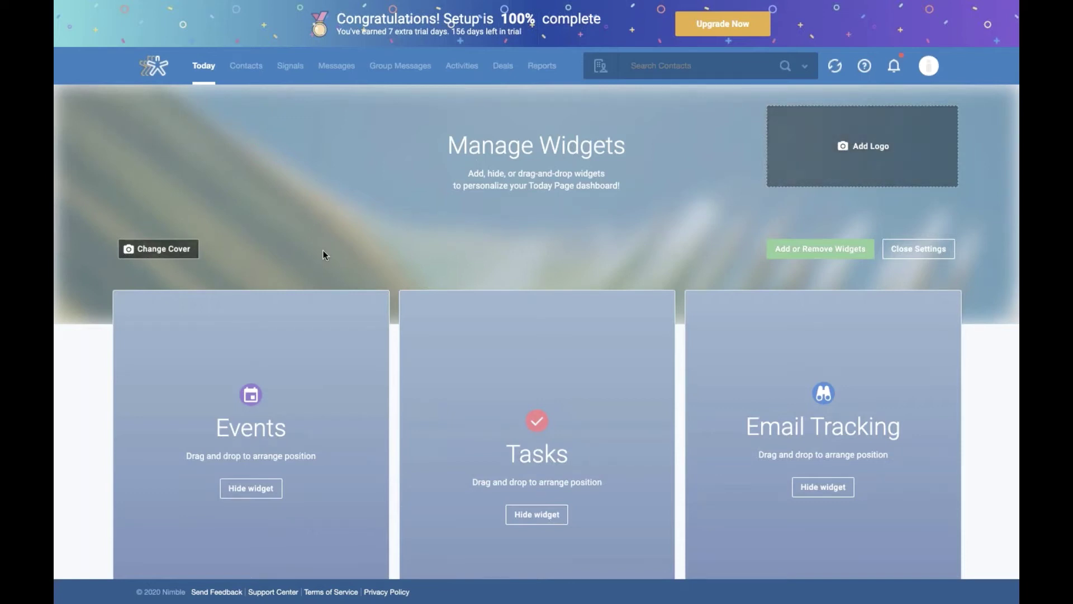
click(916, 250)
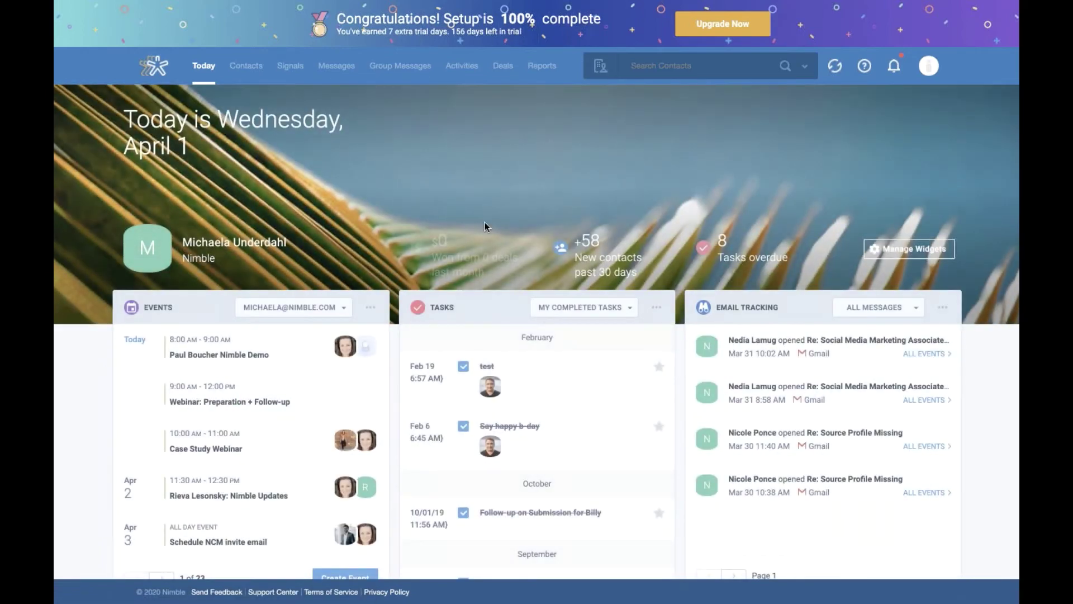
Step: Set the Events widget on the Today page to show events from all calendars
scroll(485, 223, down, 1)
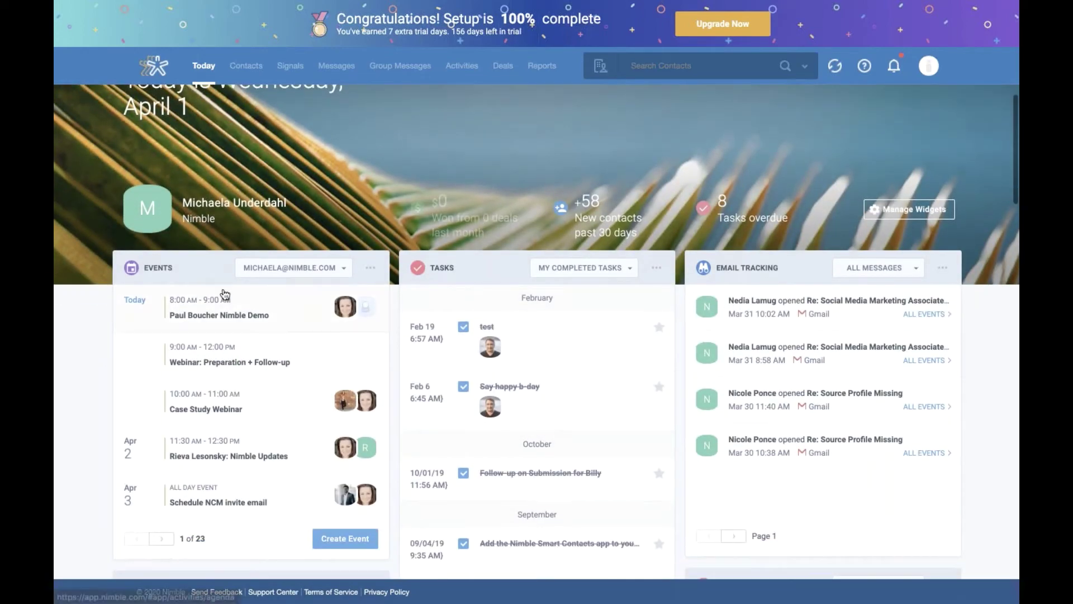
click(345, 270)
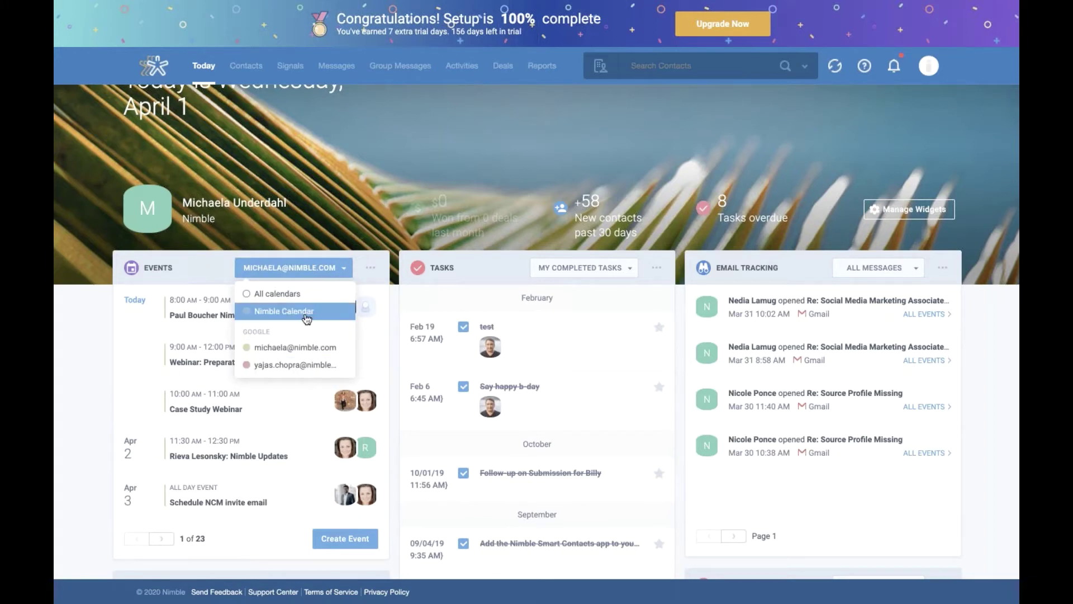
click(270, 303)
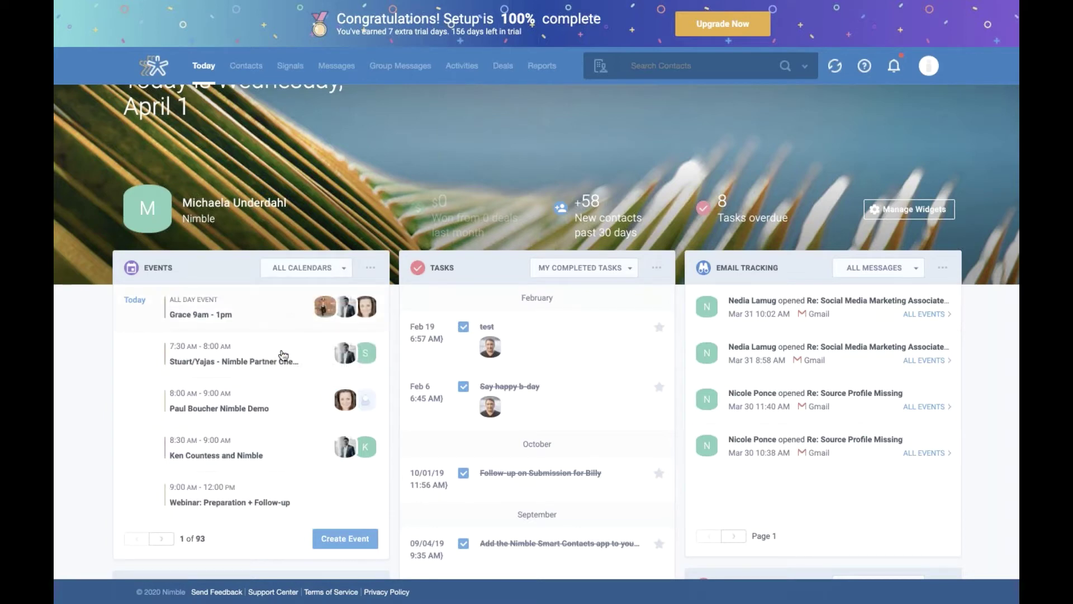
Step: View the personal and team task filters offered in the Tasks widget and close the list without choosing one
scroll(297, 436, down, 1)
scroll(296, 436, up, 1)
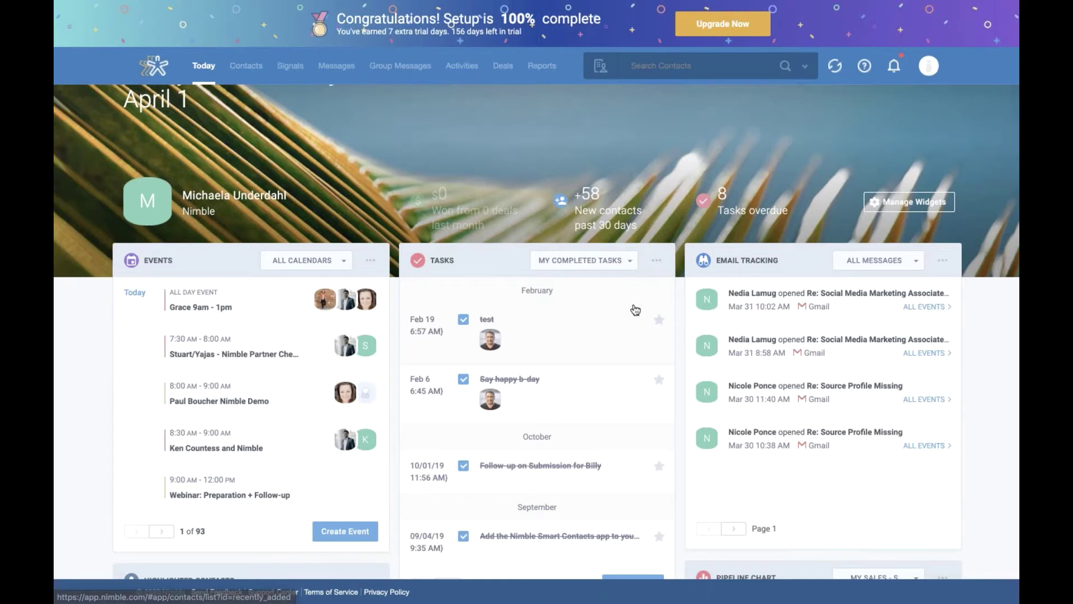
scroll(635, 311, down, 3)
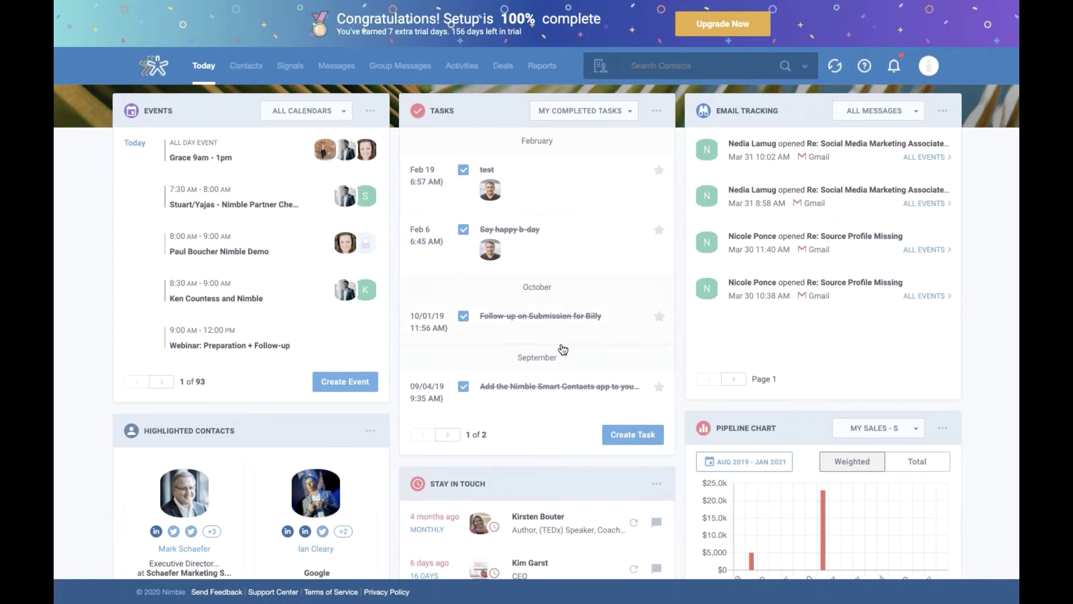
click(605, 118)
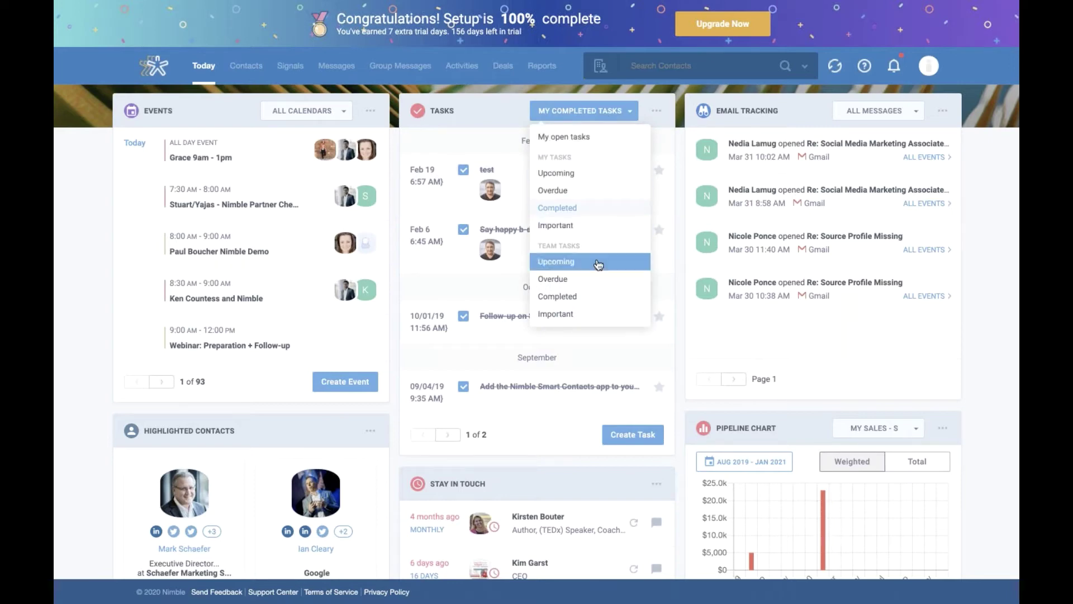
click(680, 115)
scroll(680, 115, up, 1)
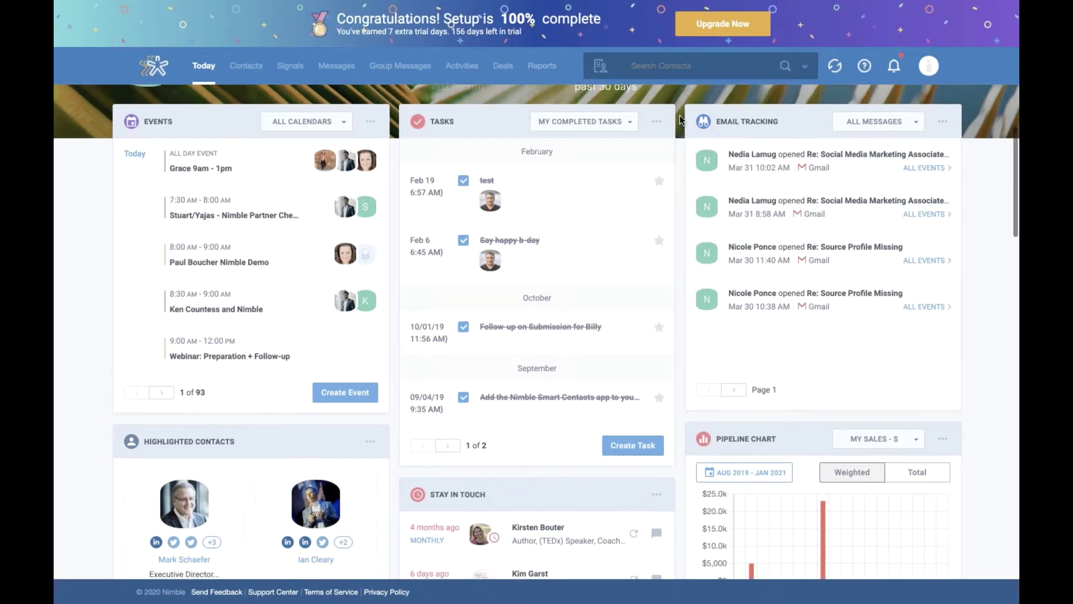
Step: Examine the Email Tracking, Highlighted Contacts, Stay In Touch, Deals and Pipeline Chart widgets on the Today page
scroll(680, 115, down, 1)
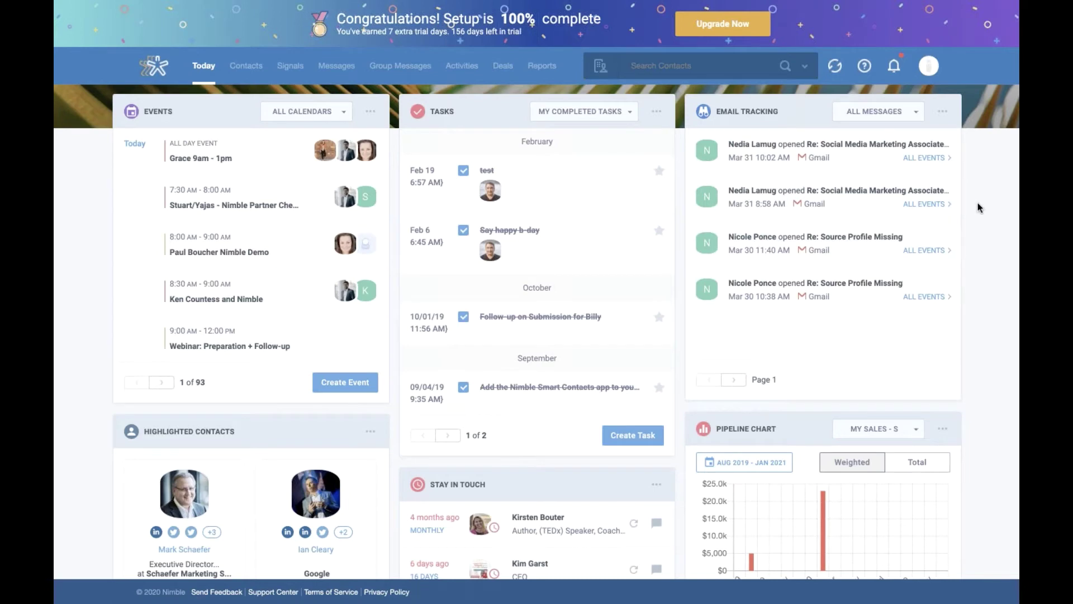
scroll(980, 208, down, 1)
scroll(978, 207, down, 6)
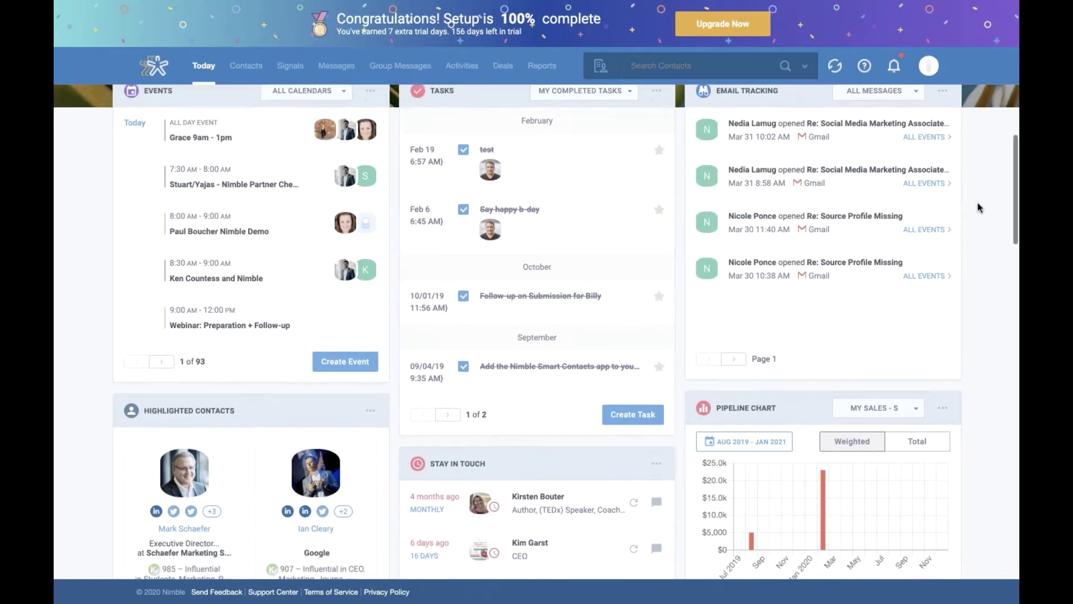
scroll(979, 207, up, 1)
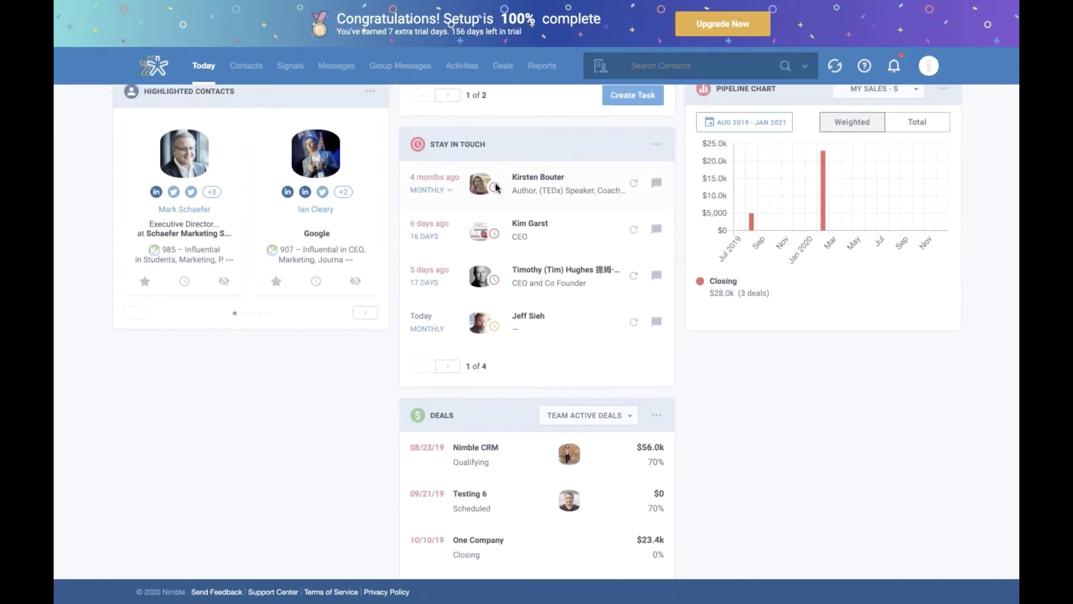
mouse_move(481, 189)
scroll(679, 165, up, 3)
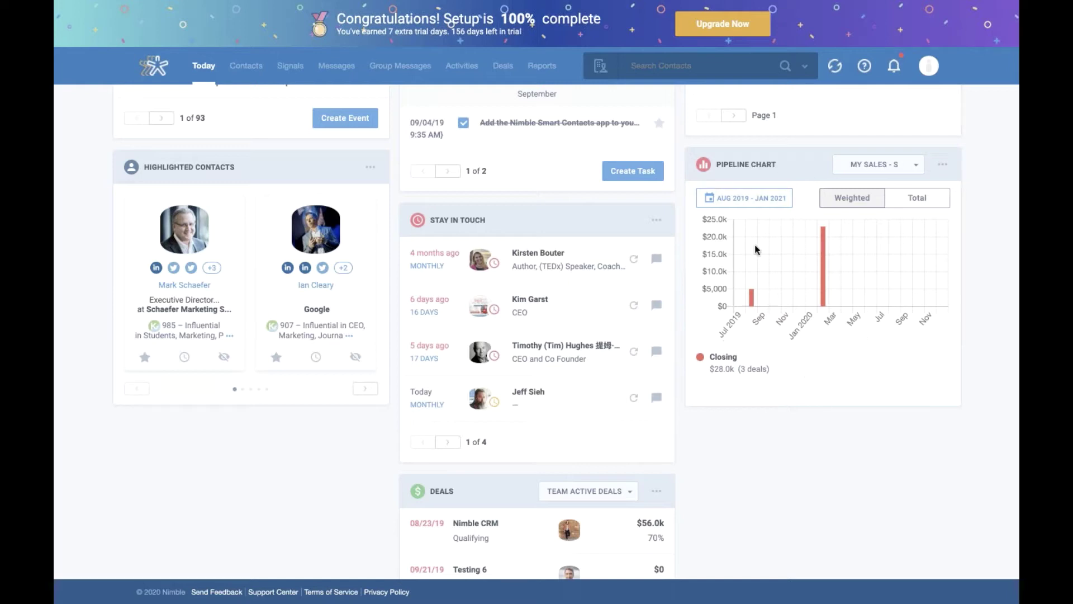
Step: Set the Pipeline Chart widget on the Today page to show team deals
scroll(973, 278, down, 2)
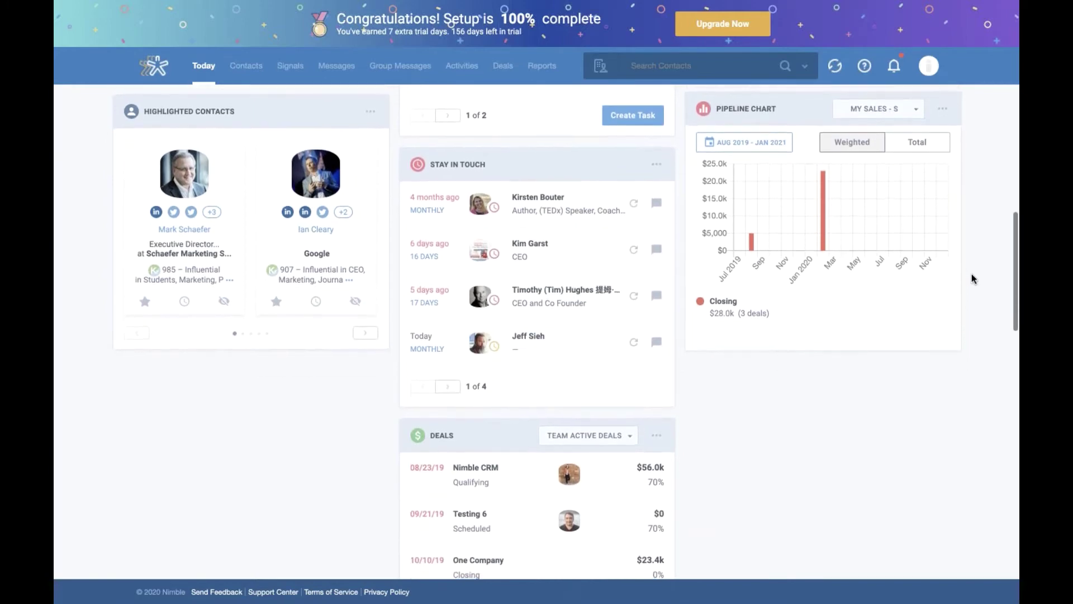
click(916, 110)
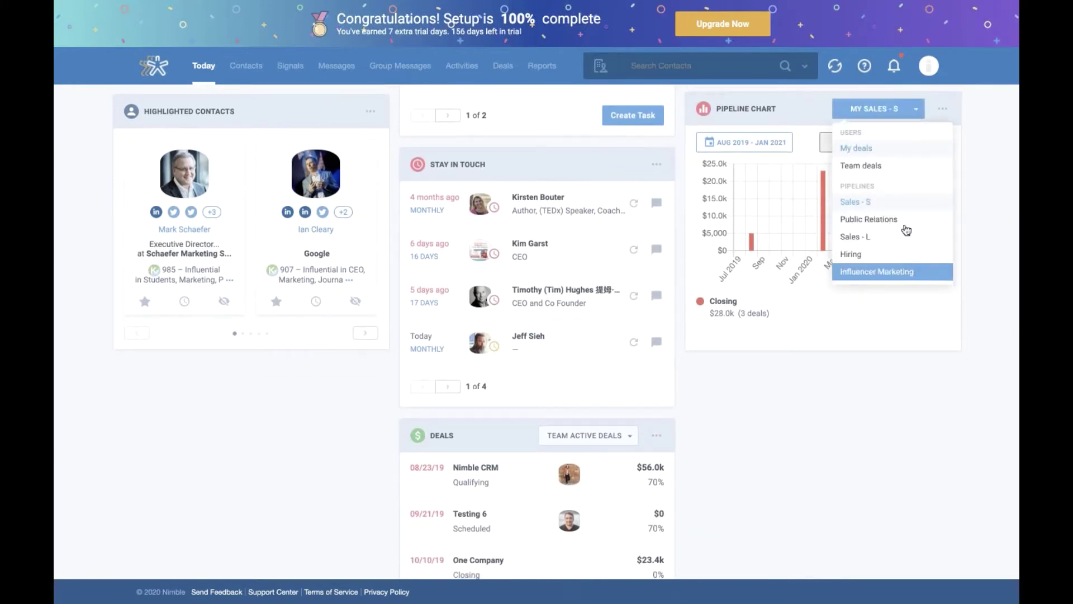
click(895, 174)
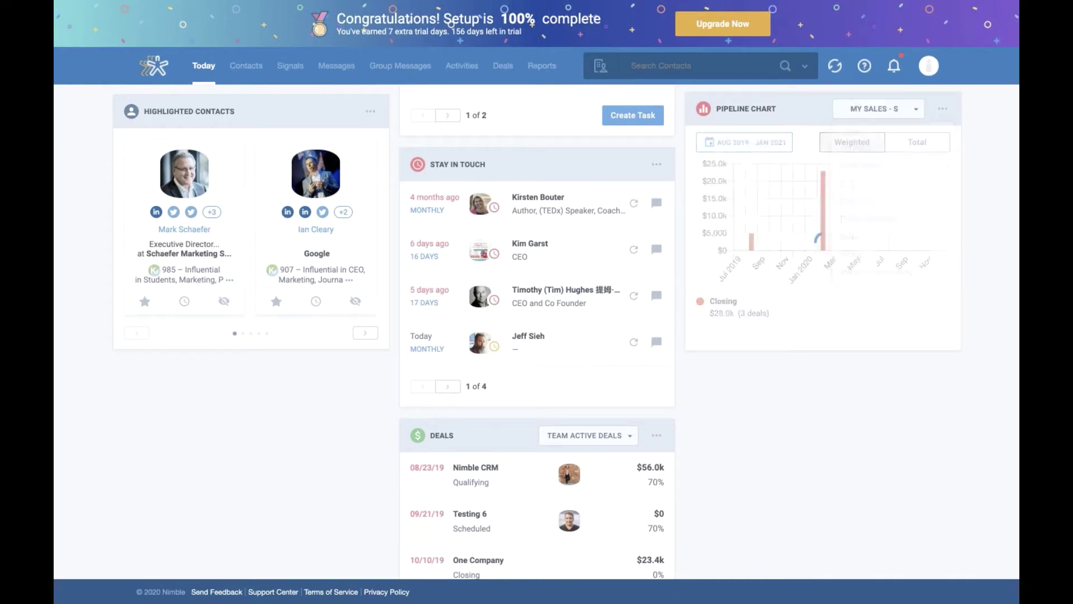
Step: Switch the Pipeline Chart widget to the Sales - L pipeline, view it, and return the chart to Sales - S
click(913, 113)
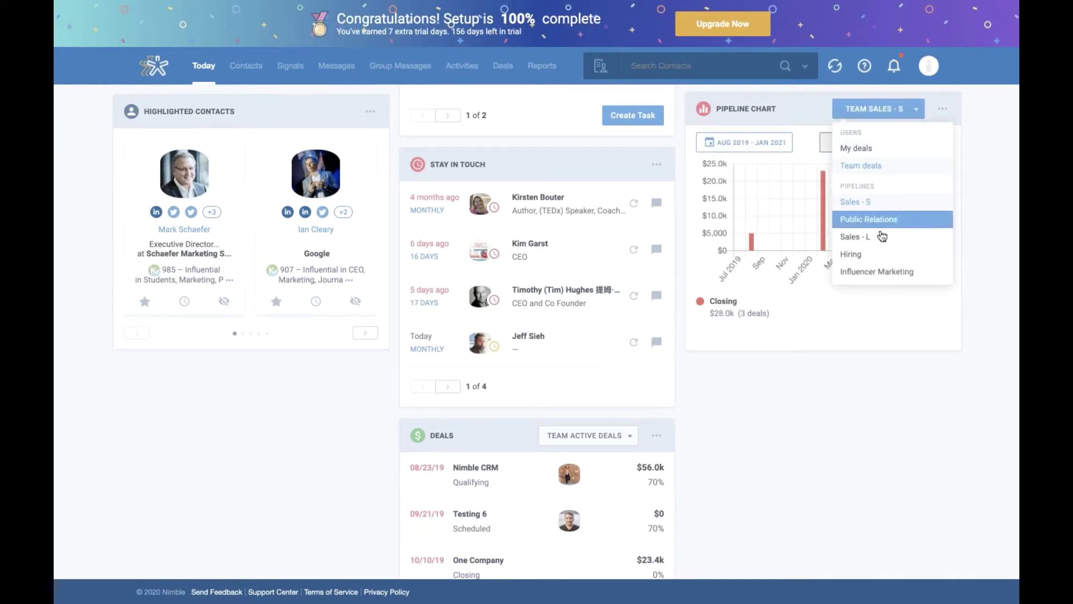
click(883, 254)
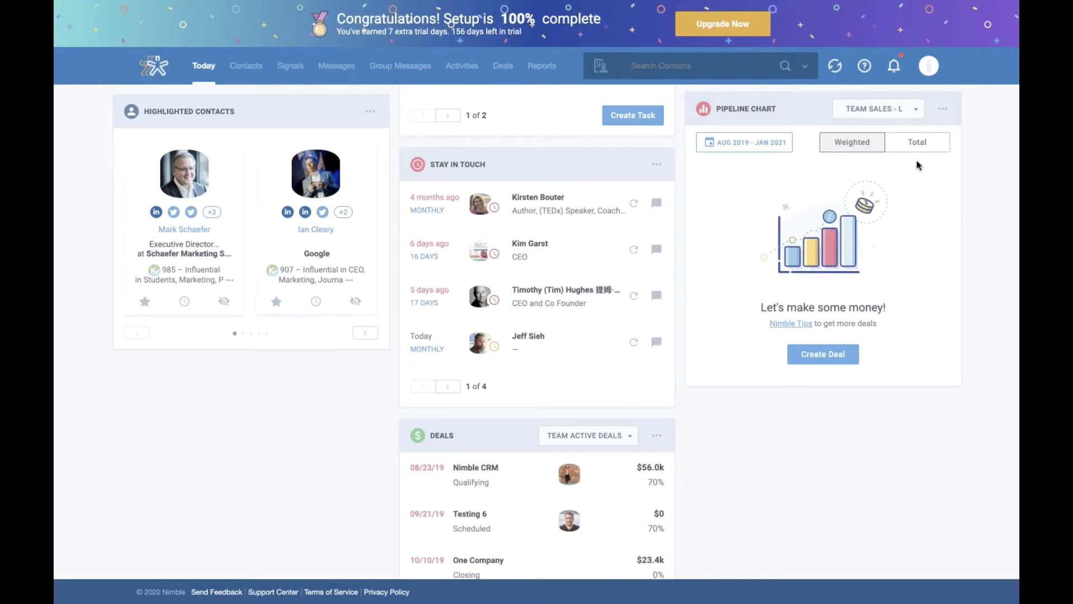
click(913, 112)
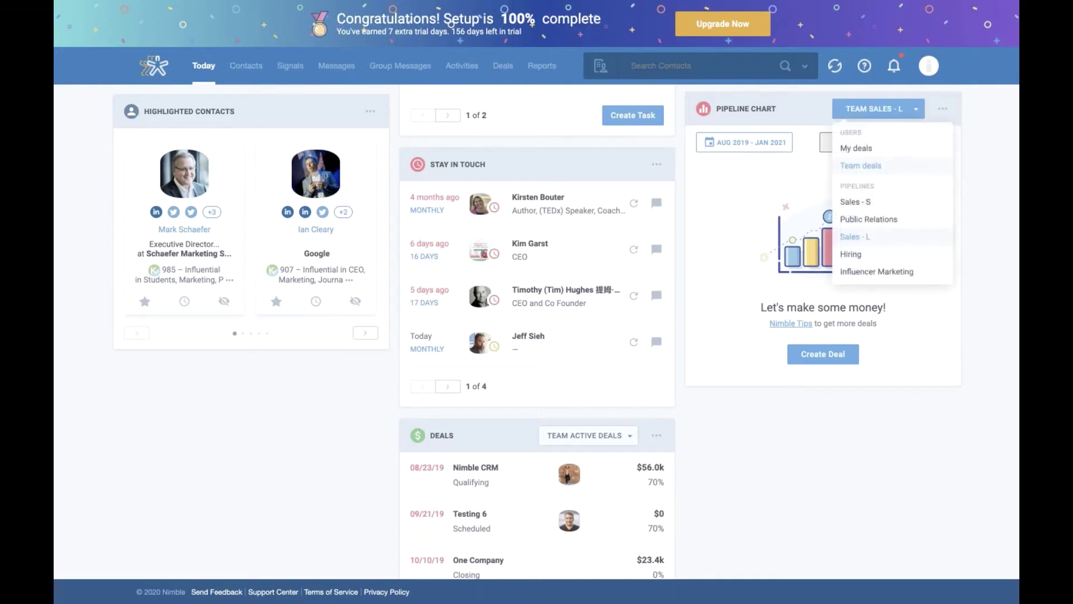
click(888, 202)
Step: Examine the Deals widget's personal and team filter options, and look over the Stage Funnel and Signals widgets
scroll(690, 384, down, 3)
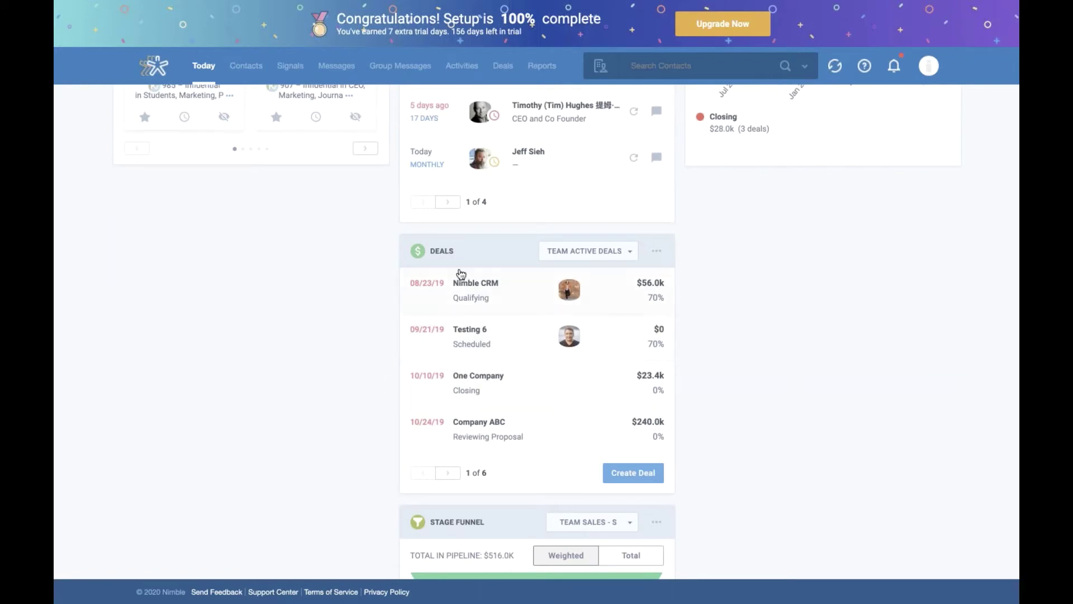
click(624, 261)
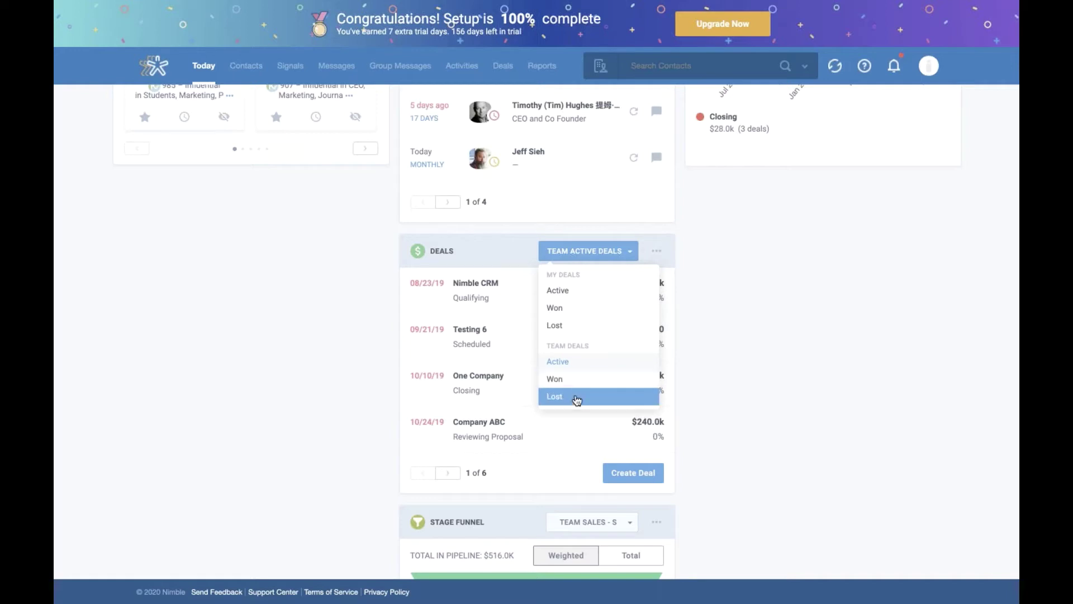
scroll(757, 347, down, 6)
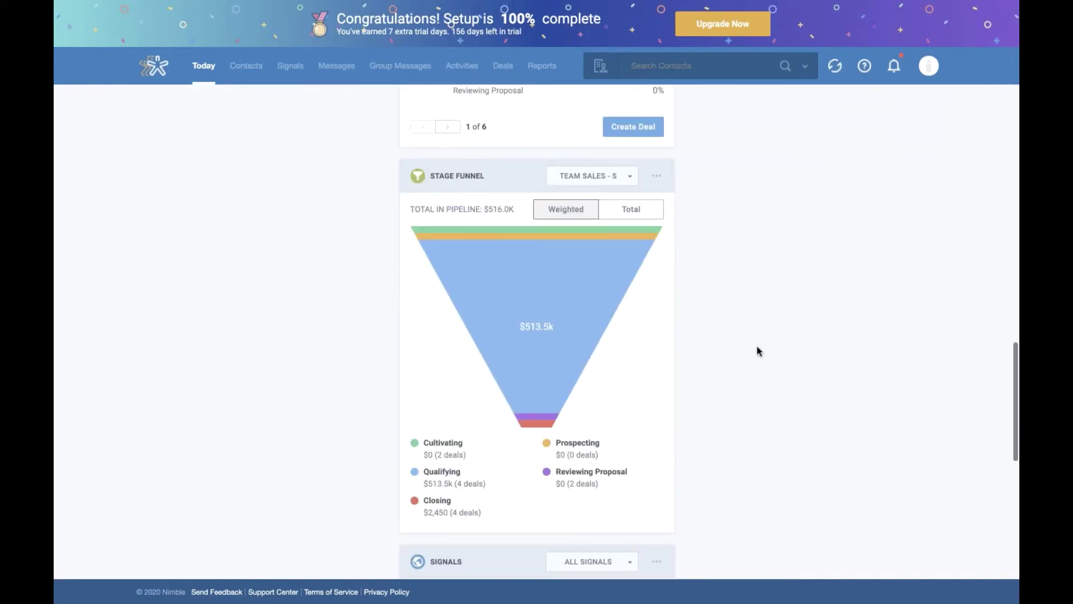
scroll(777, 342, down, 1)
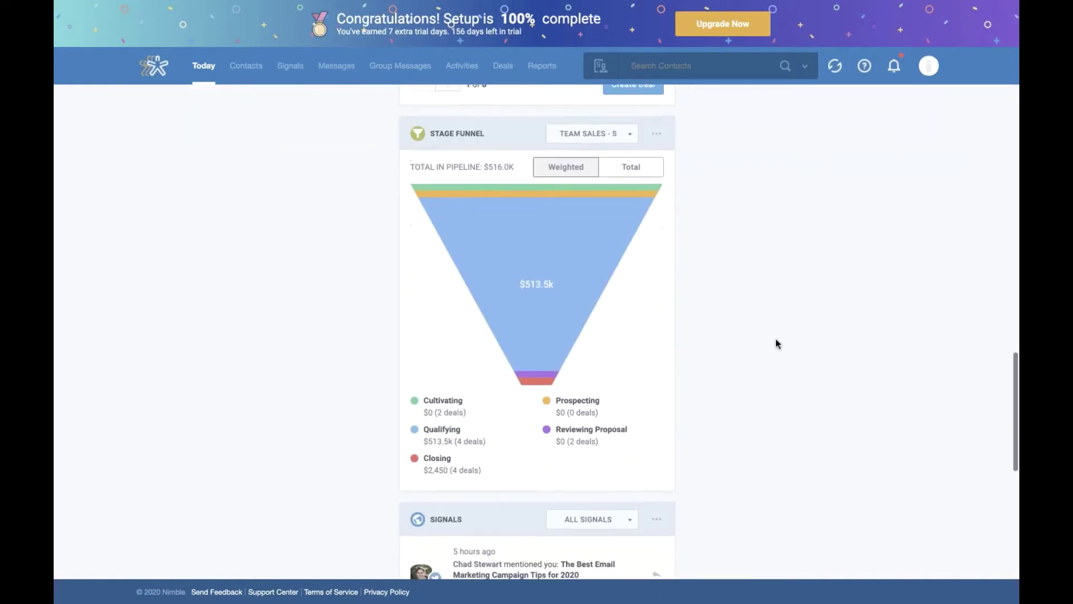
scroll(777, 343, down, 1)
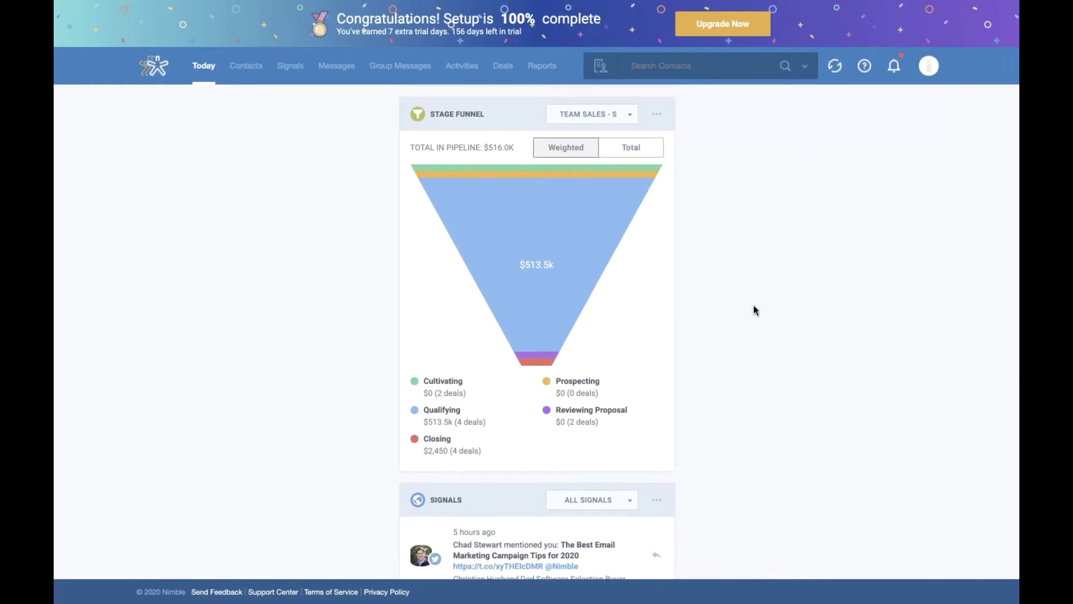
scroll(754, 306, down, 6)
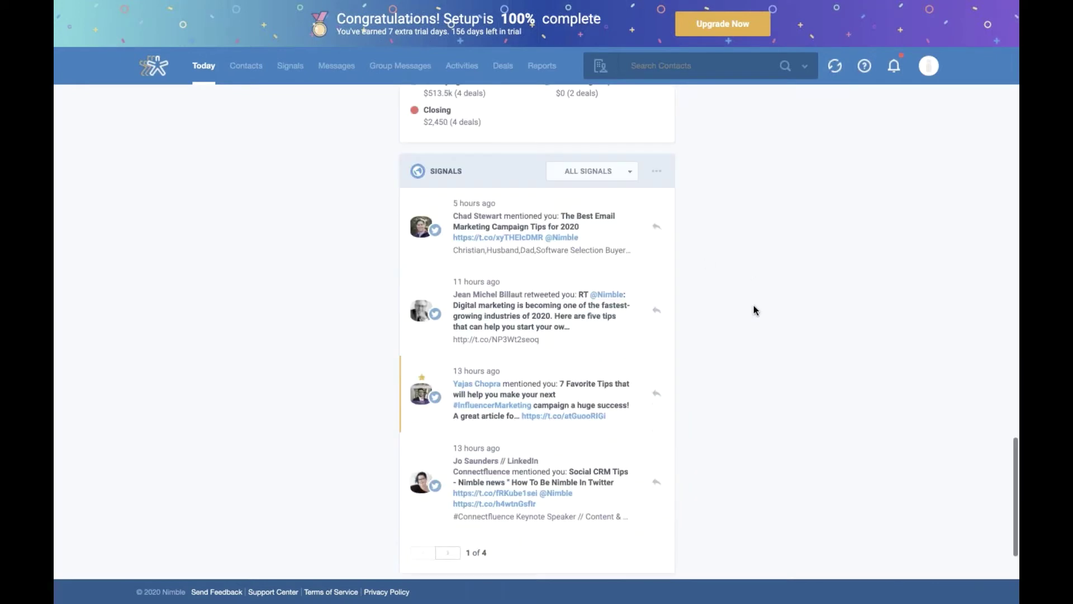
scroll(754, 305, down, 1)
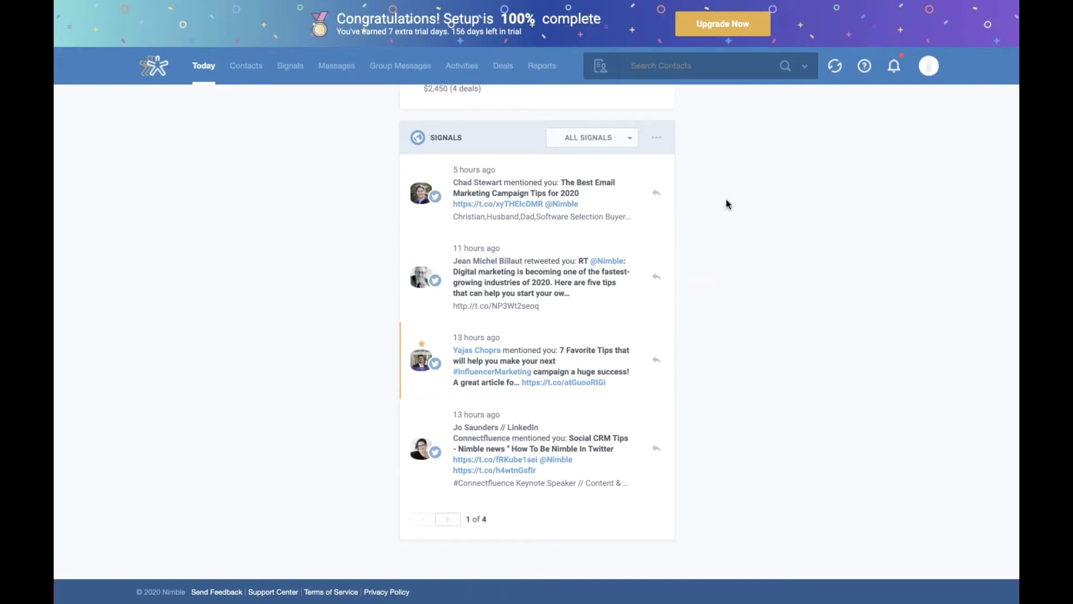
scroll(727, 199, up, 3)
scroll(726, 199, down, 2)
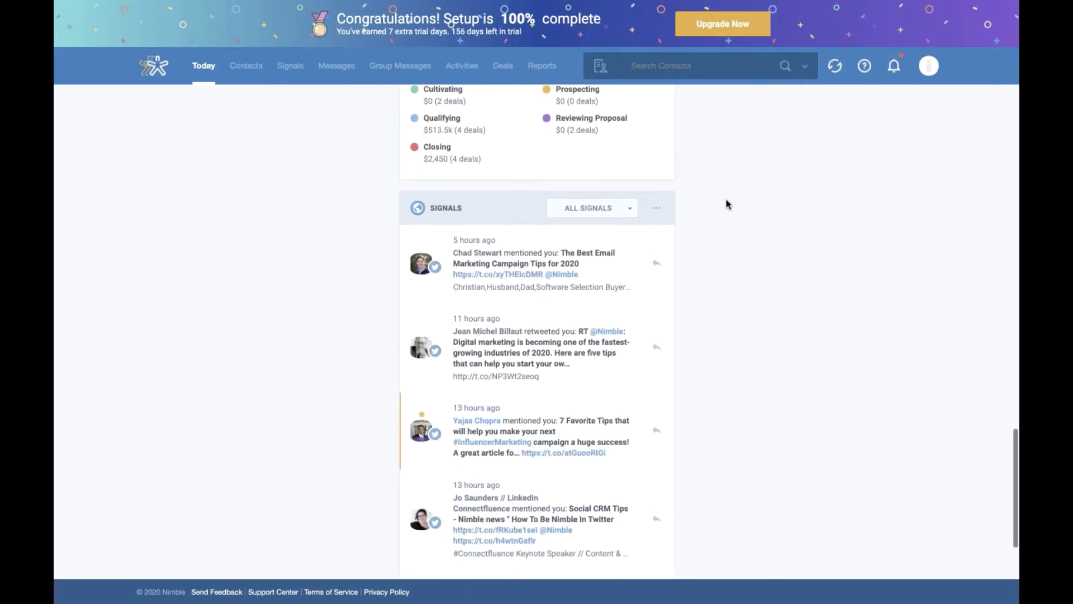
scroll(726, 199, down, 2)
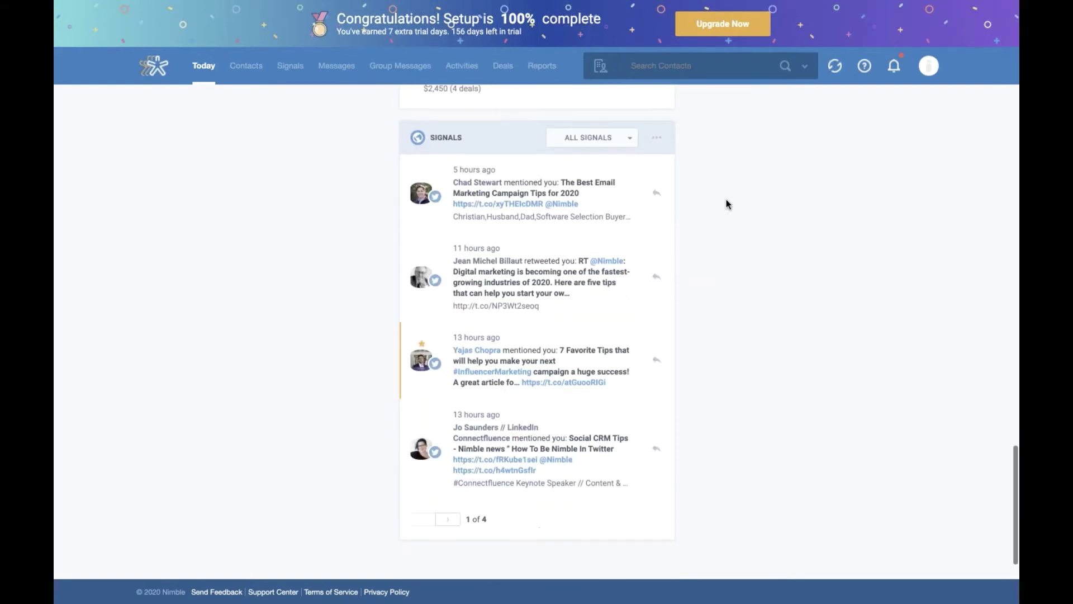
Step: Hide the Signals widget and move the Stage Funnel widget into the first column beneath Highlighted Contacts
click(659, 139)
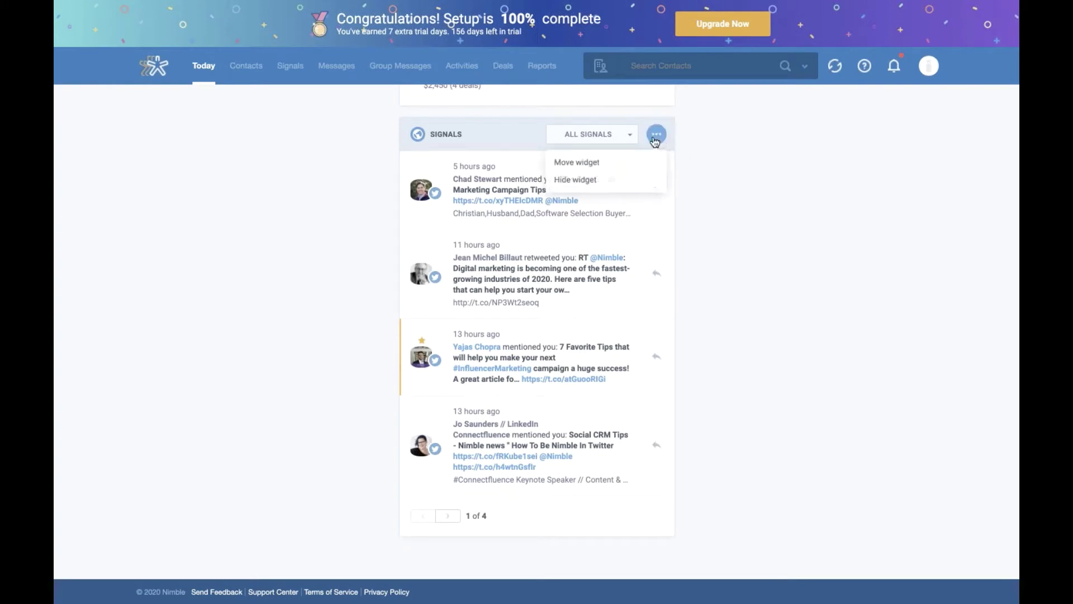
click(597, 180)
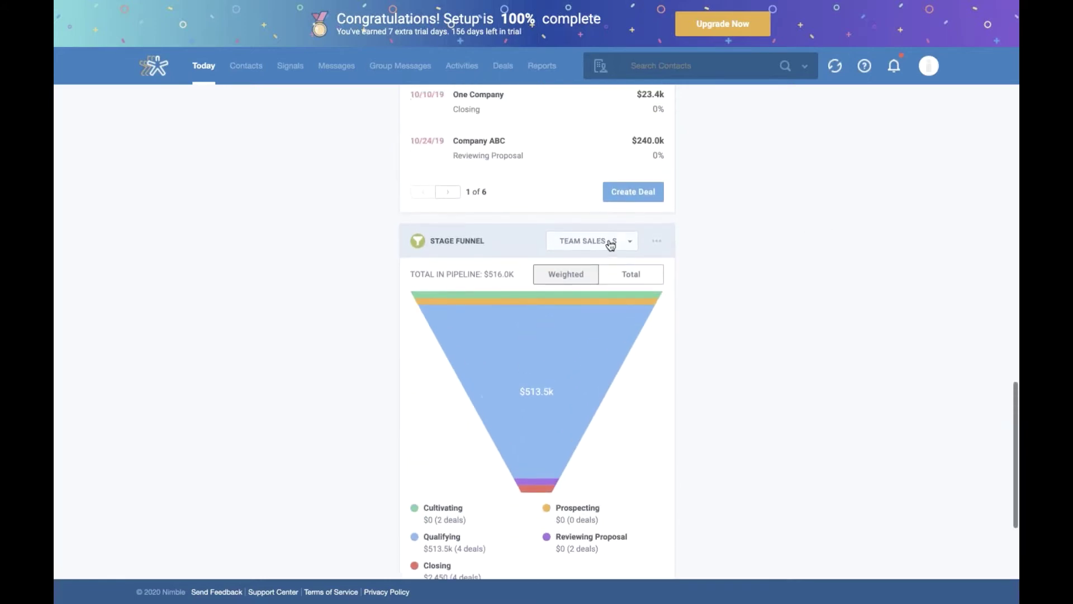
click(657, 240)
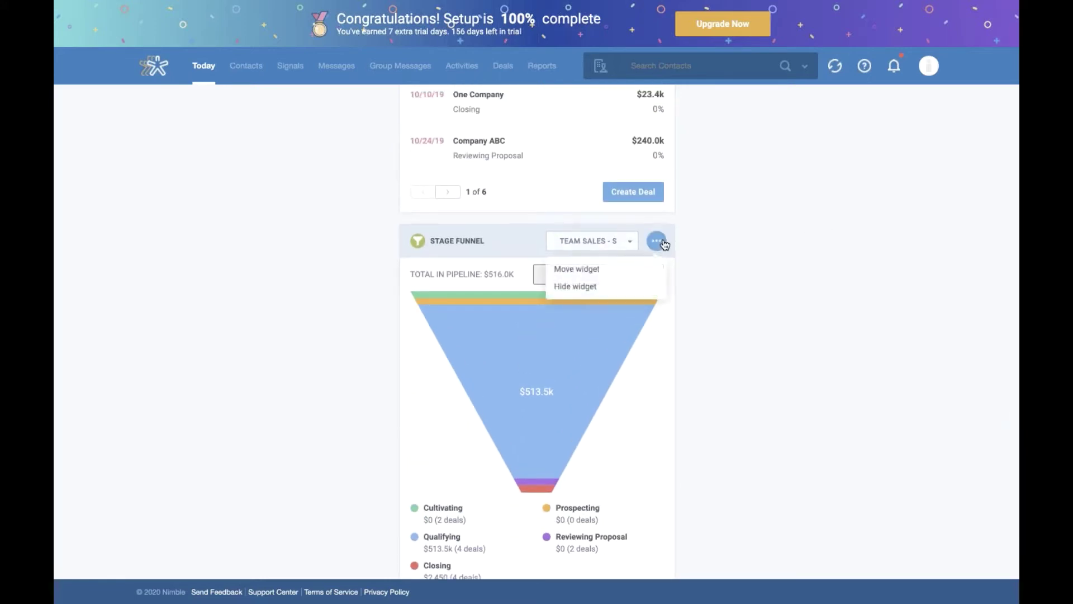
click(596, 275)
drag(596, 262, 299, 108)
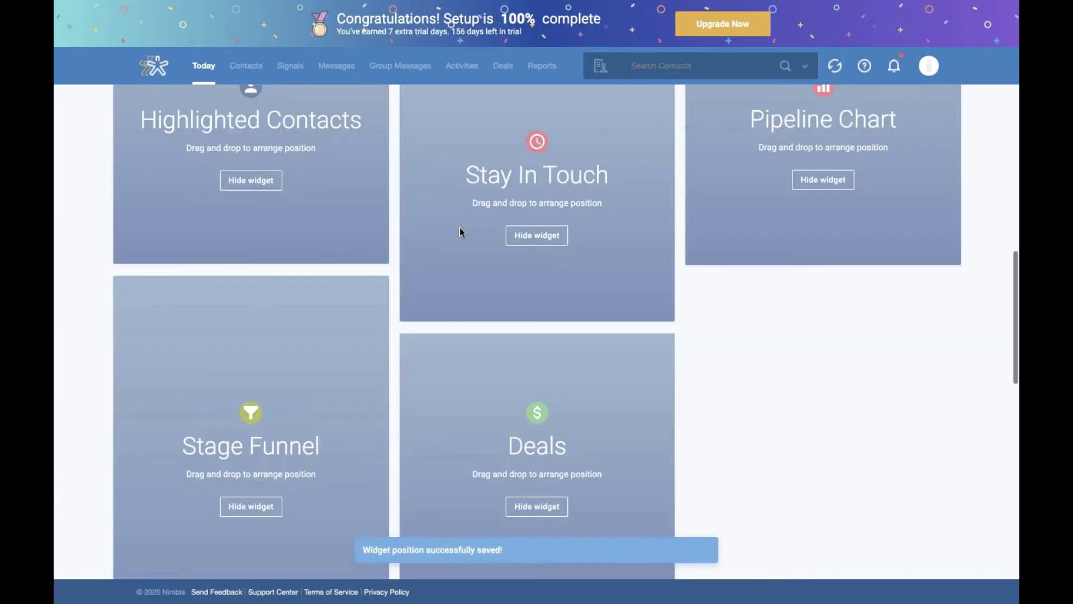
Step: Move the Tasks widget to the start of the first column, above Events, and close the widget settings
scroll(459, 227, up, 5)
drag(314, 247, 180, 250)
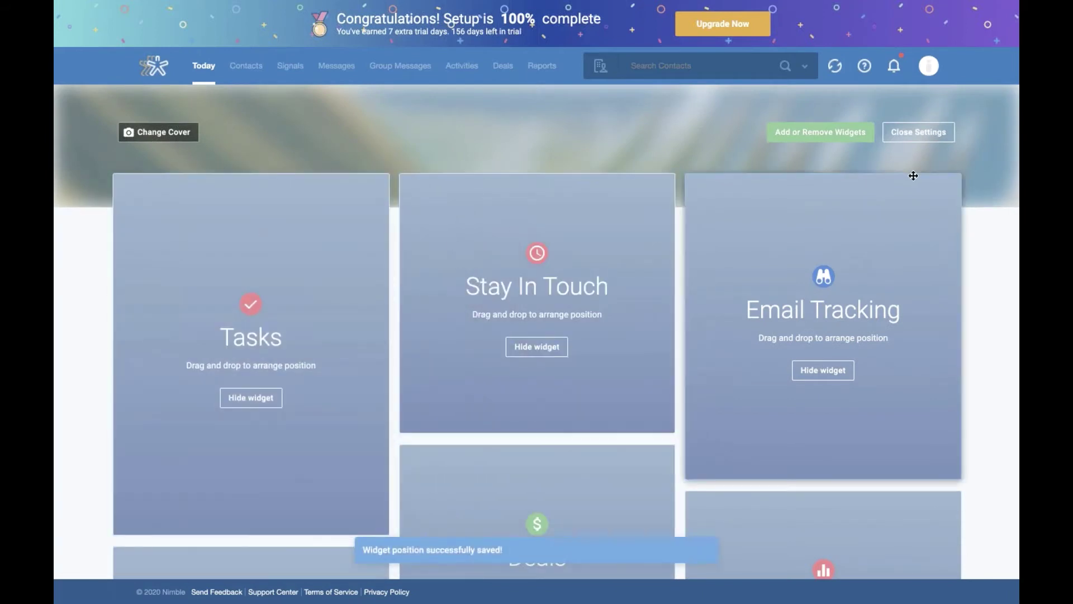
click(928, 142)
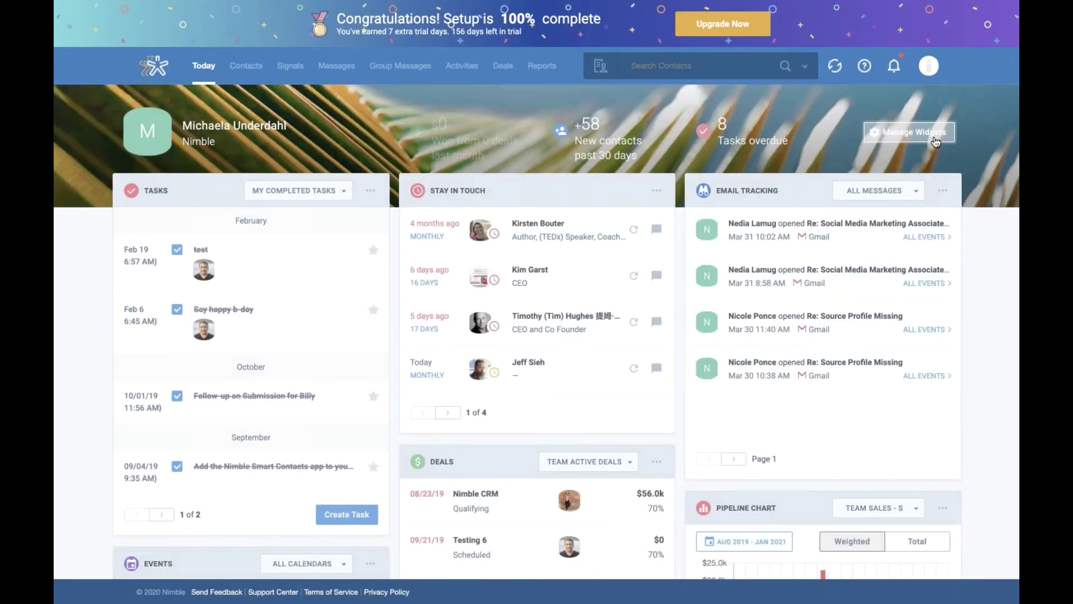
scroll(754, 128, up, 2)
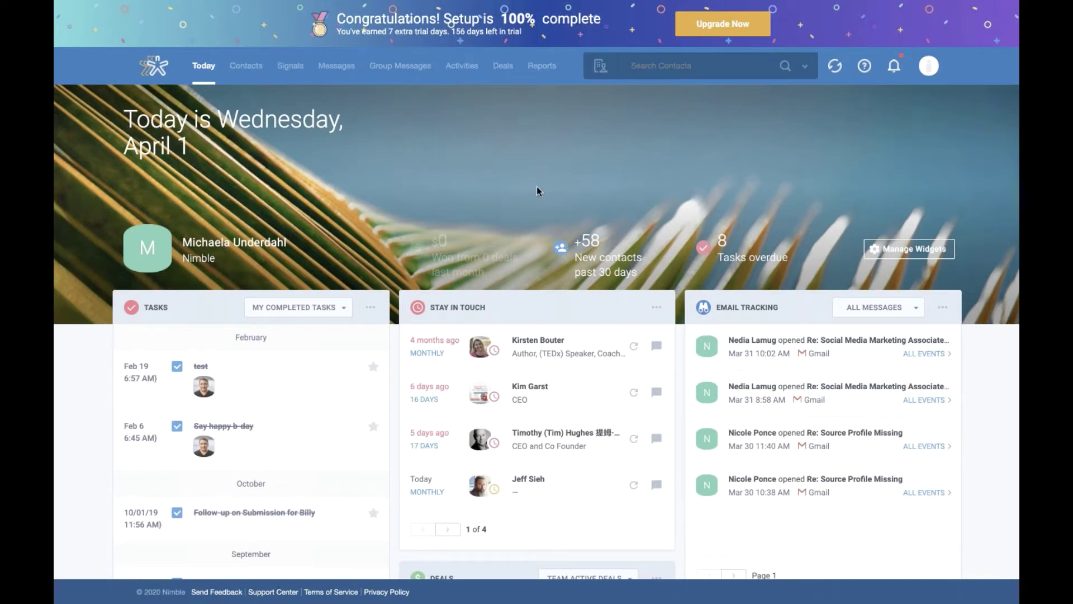
Step: Open the Contacts page and view the All Contacts, People and Companies lists
click(252, 72)
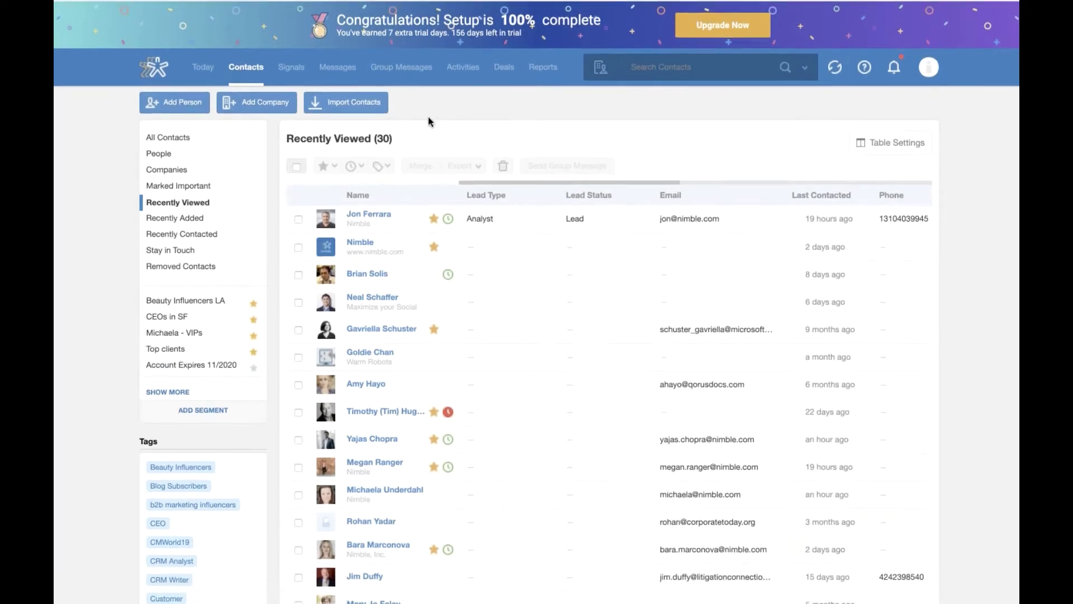
click(182, 145)
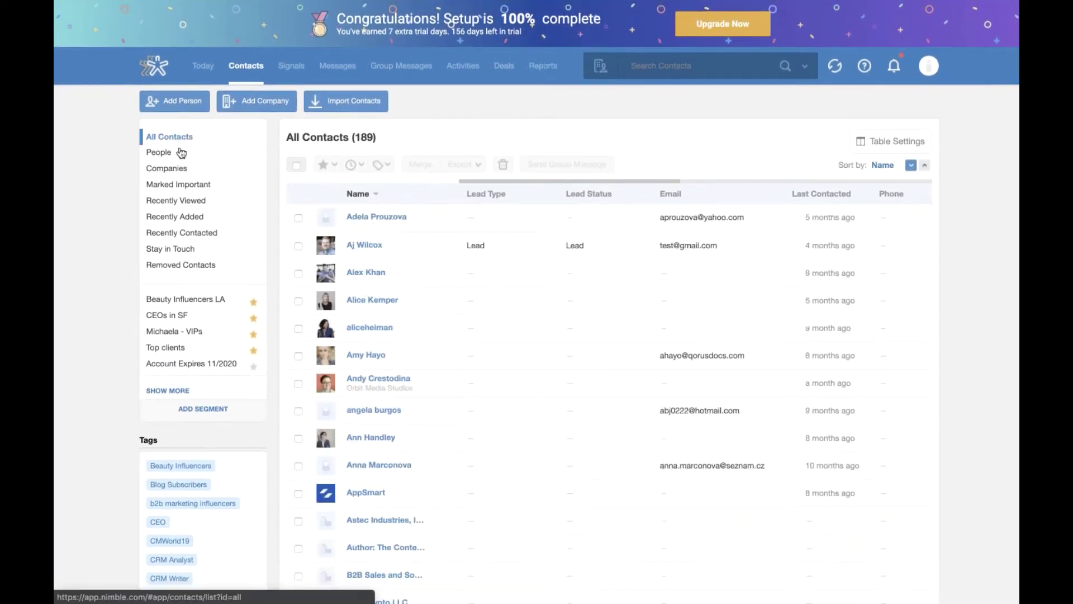
click(162, 156)
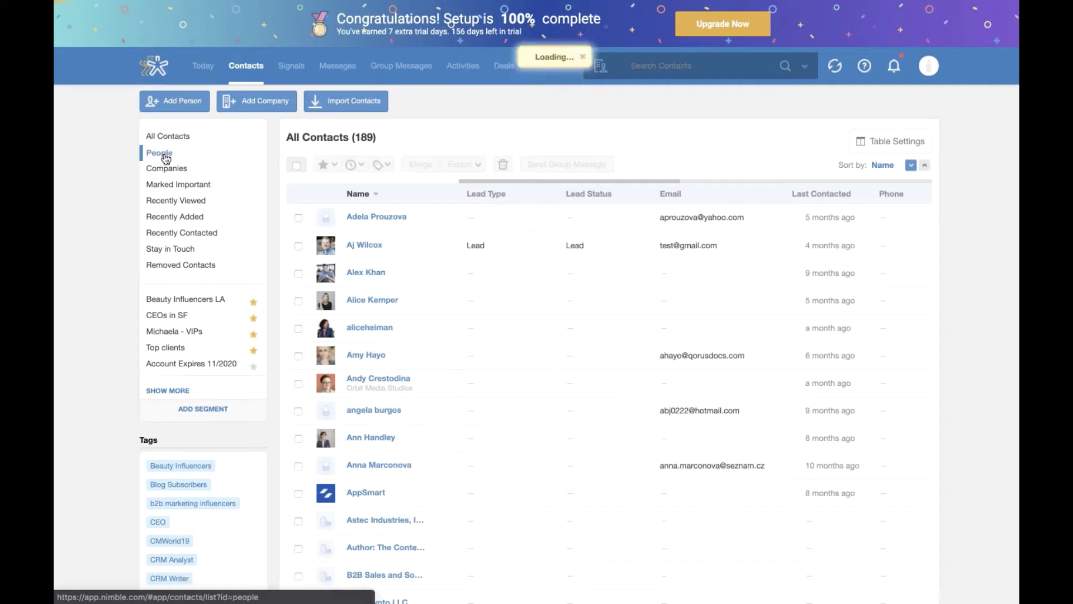
click(166, 172)
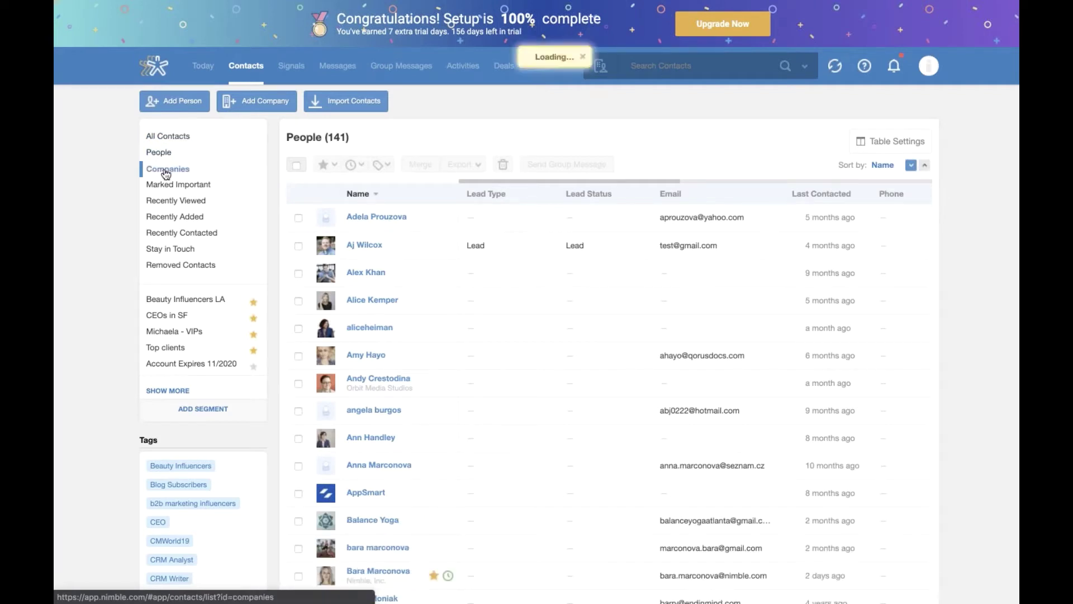
Step: View the Marked Important contact list and look through its entries
click(186, 190)
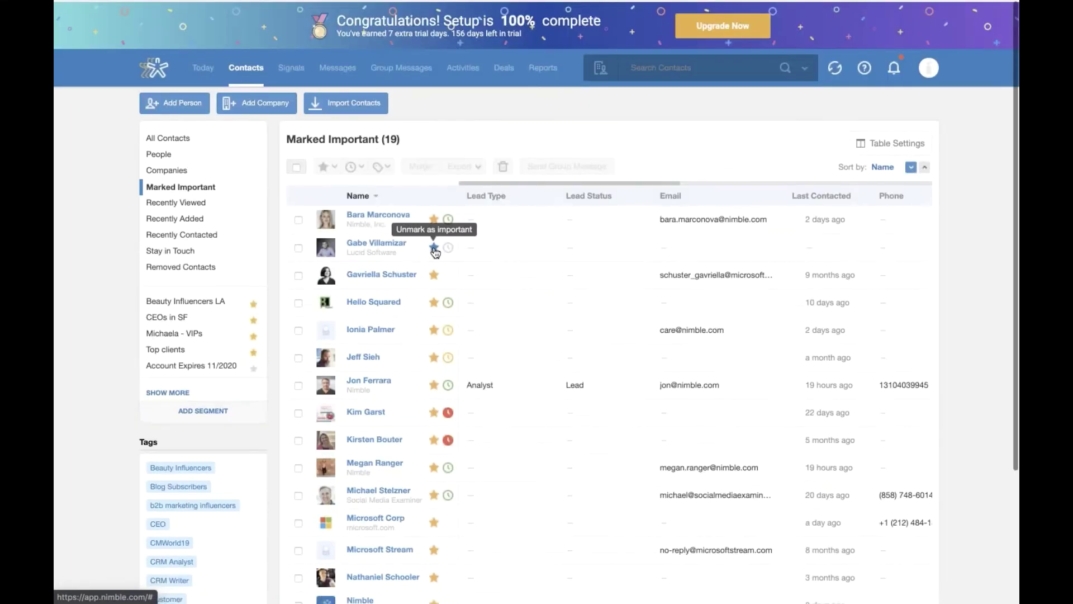
click(195, 190)
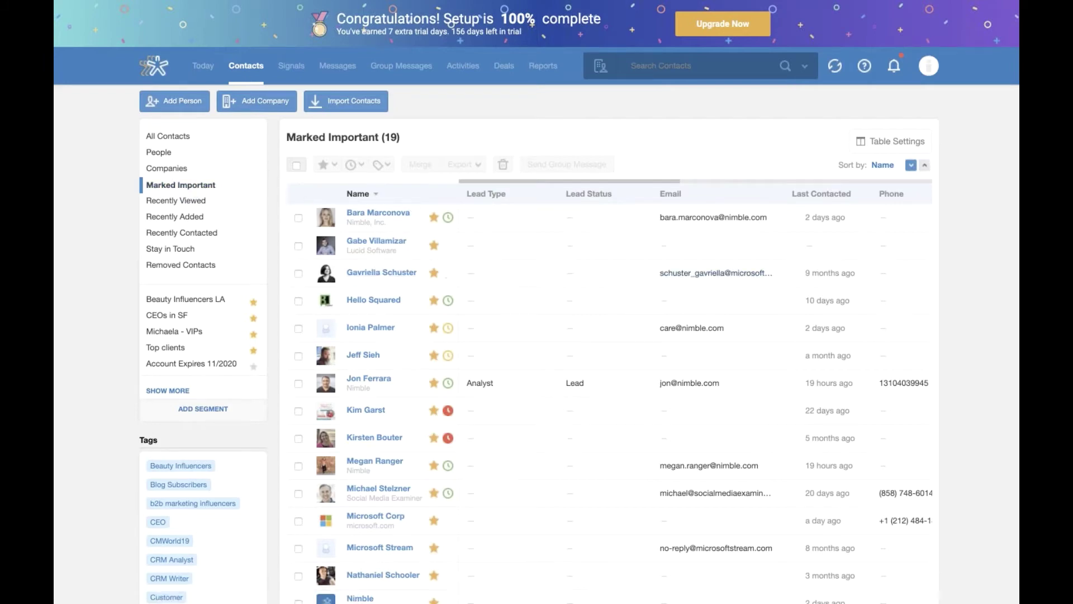
scroll(374, 393, down, 10)
scroll(375, 392, up, 10)
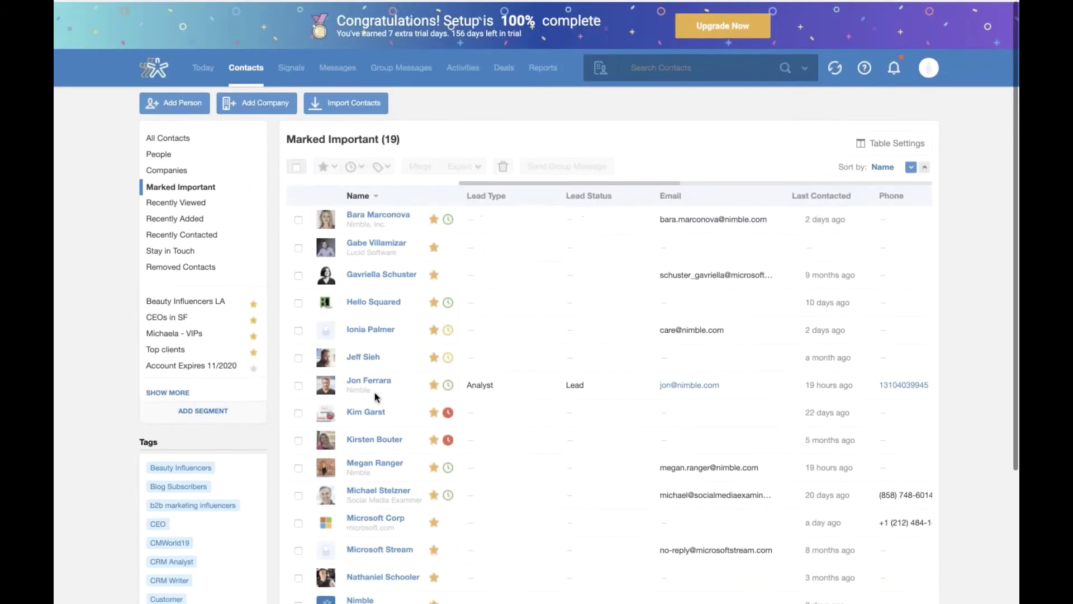
Step: View the Recently Viewed, Recently Added, Recently Contacted and Stay in Touch contact lists in turn
click(194, 203)
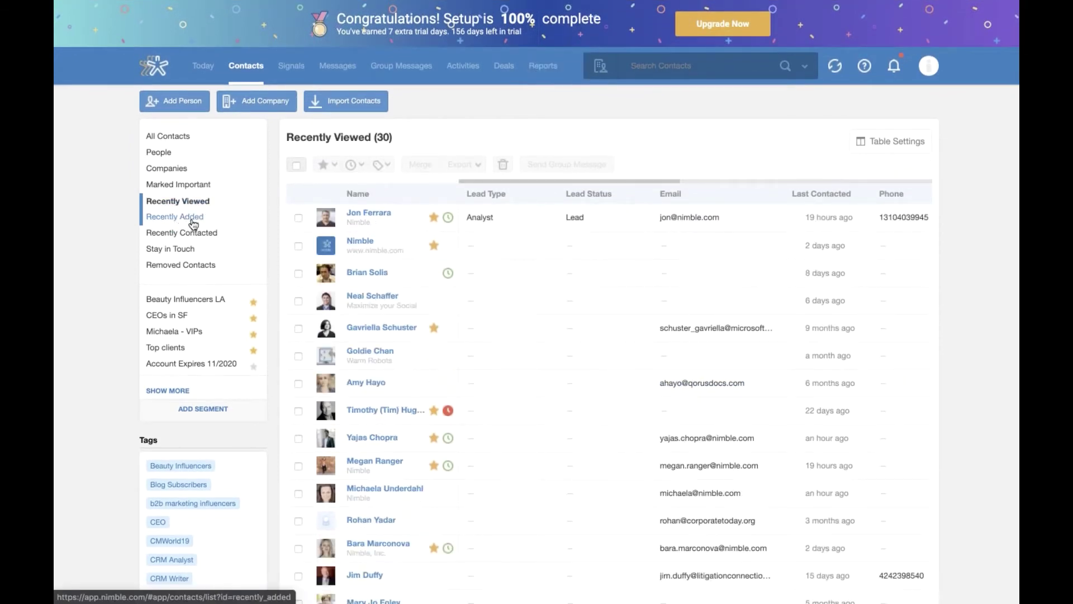
click(194, 223)
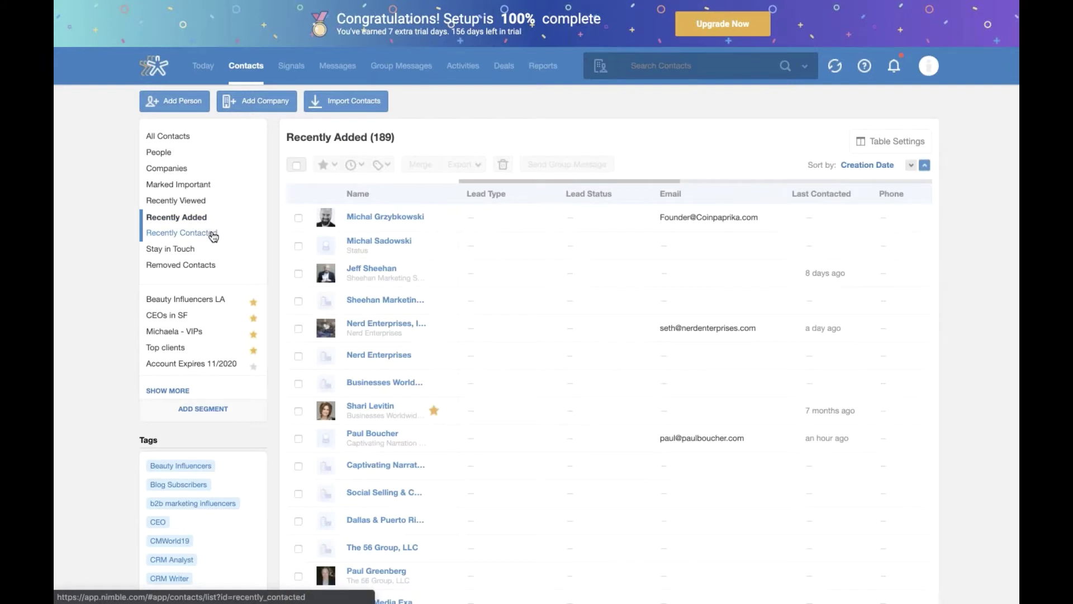
click(213, 235)
click(171, 249)
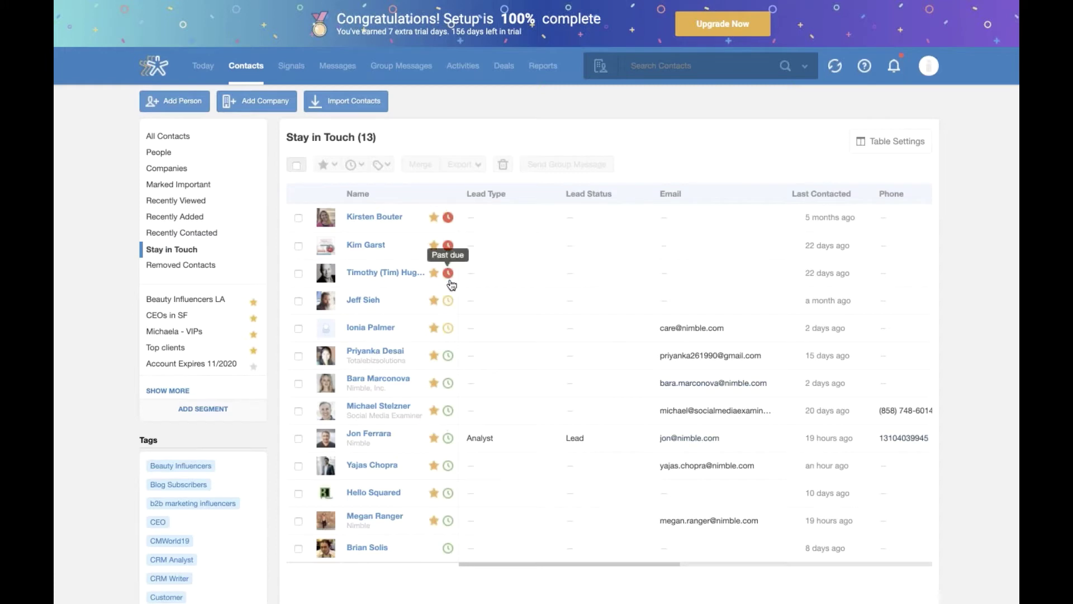
Step: View the Removed Contacts list, and from the Stay in Touch list open the record of the contact whose lead type is Analyst
click(185, 269)
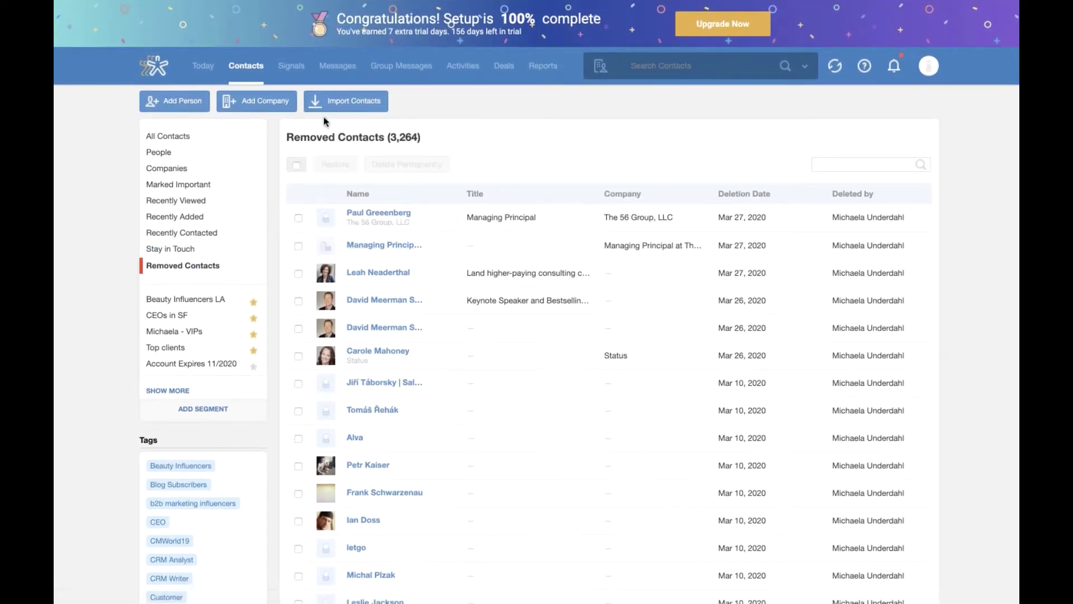
click(201, 252)
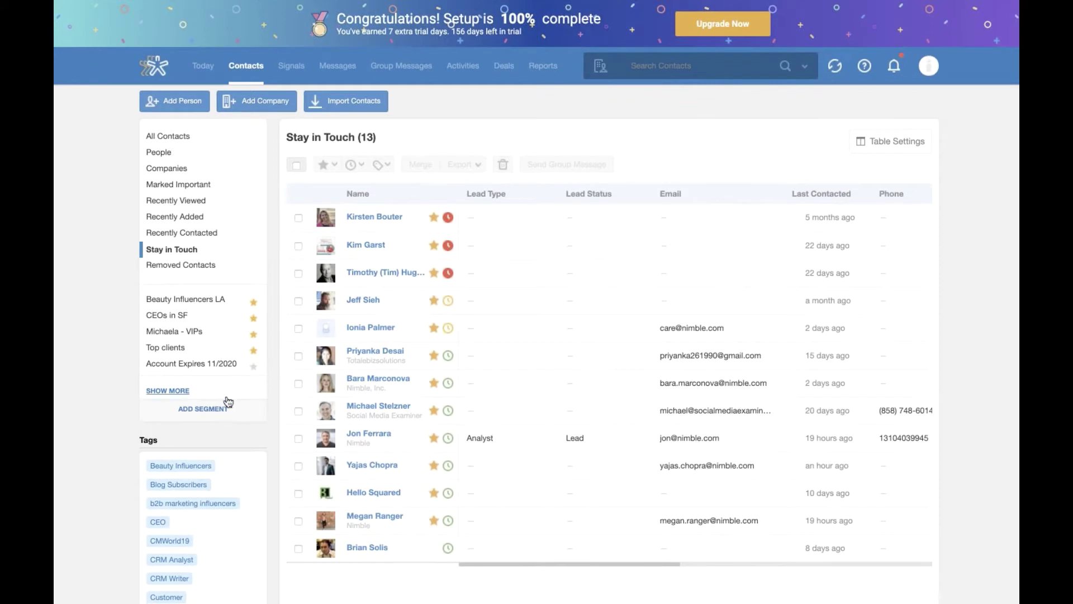
click(369, 434)
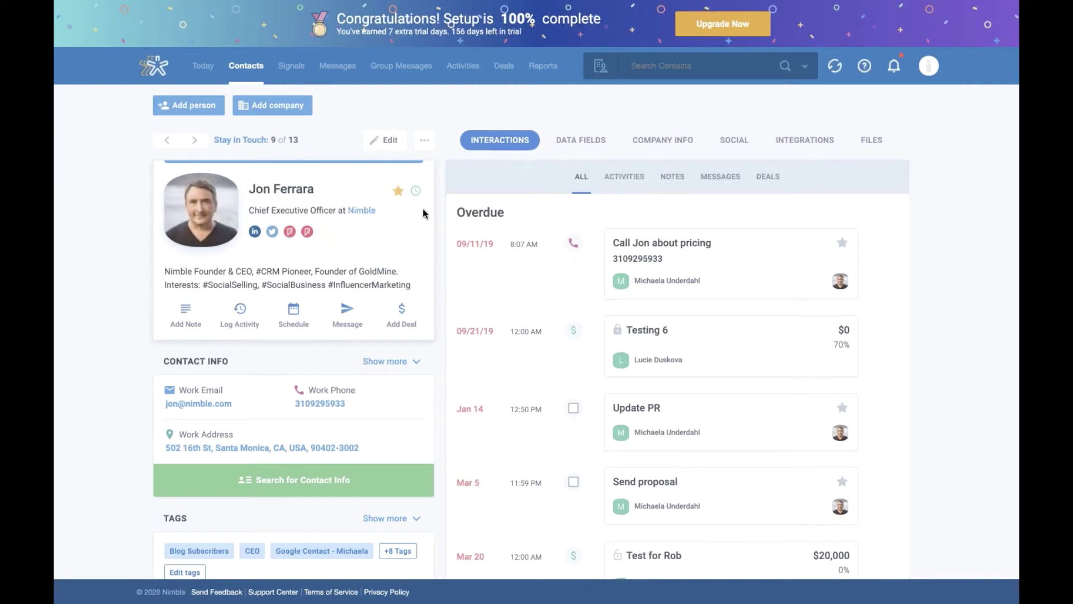
Step: Set a custom stay-in-touch reminder of every 18 days for the open contact
click(418, 192)
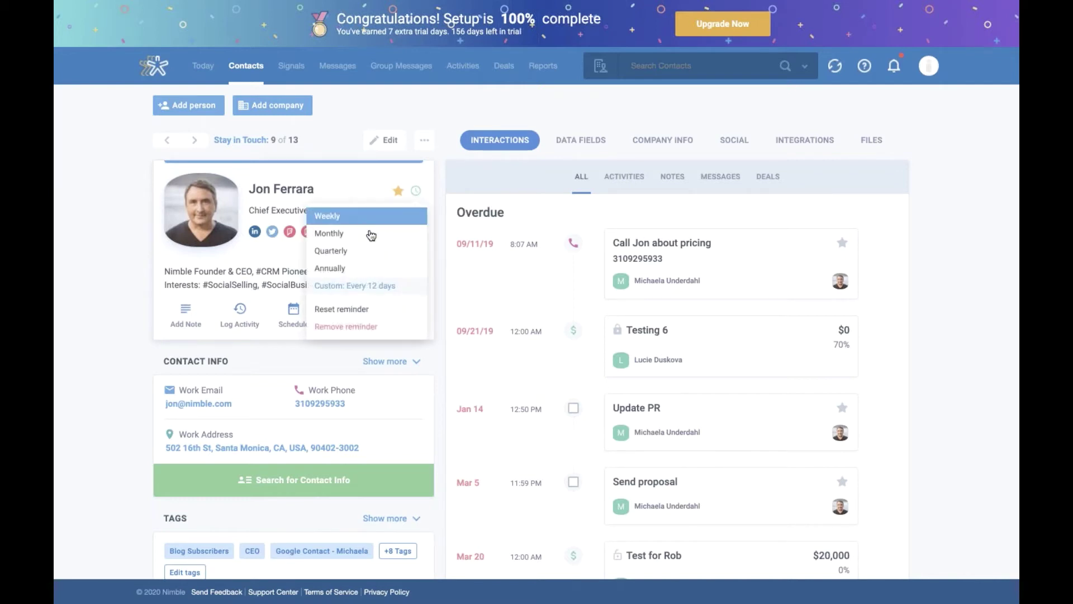
click(363, 287)
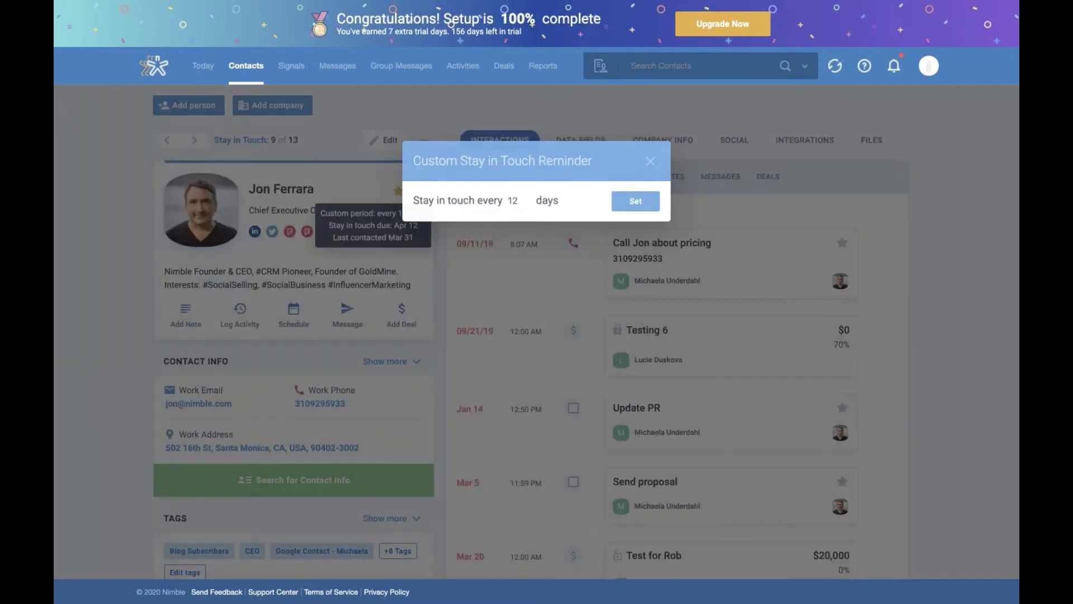
click(526, 200)
key(BackSpace)
text(8)
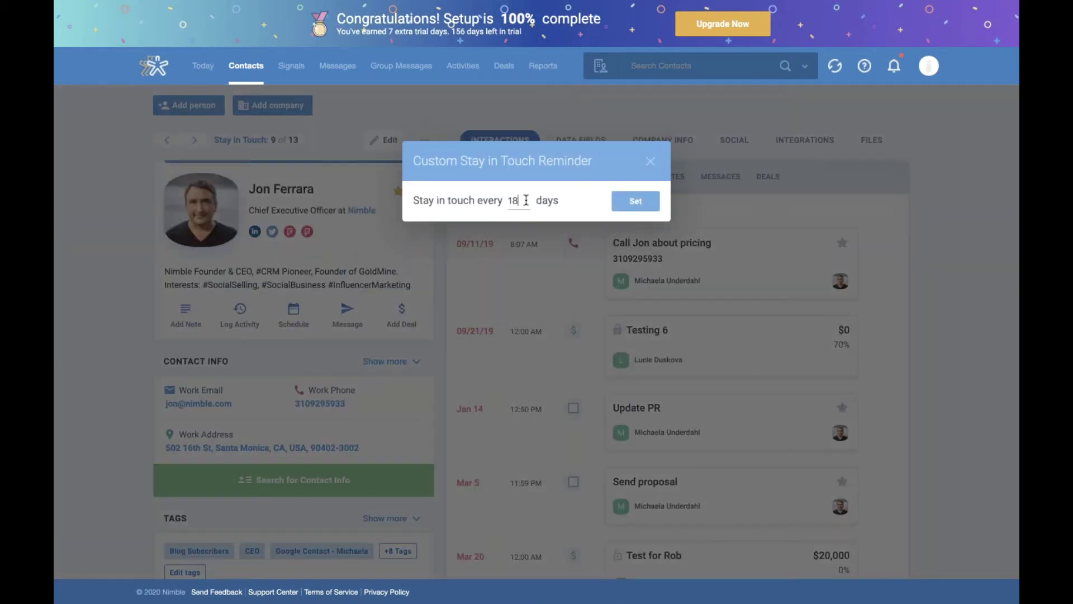
click(636, 202)
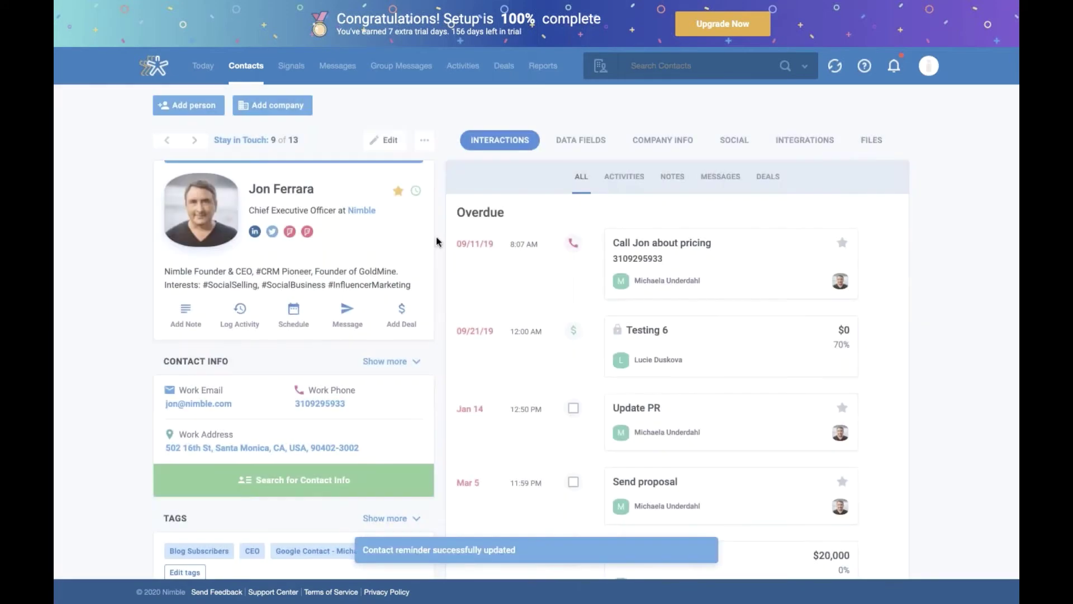
Step: View the contact's Add Note form and the Log Activity form's Task, Event, Call and Custom Activity types, closing both without saving
click(190, 324)
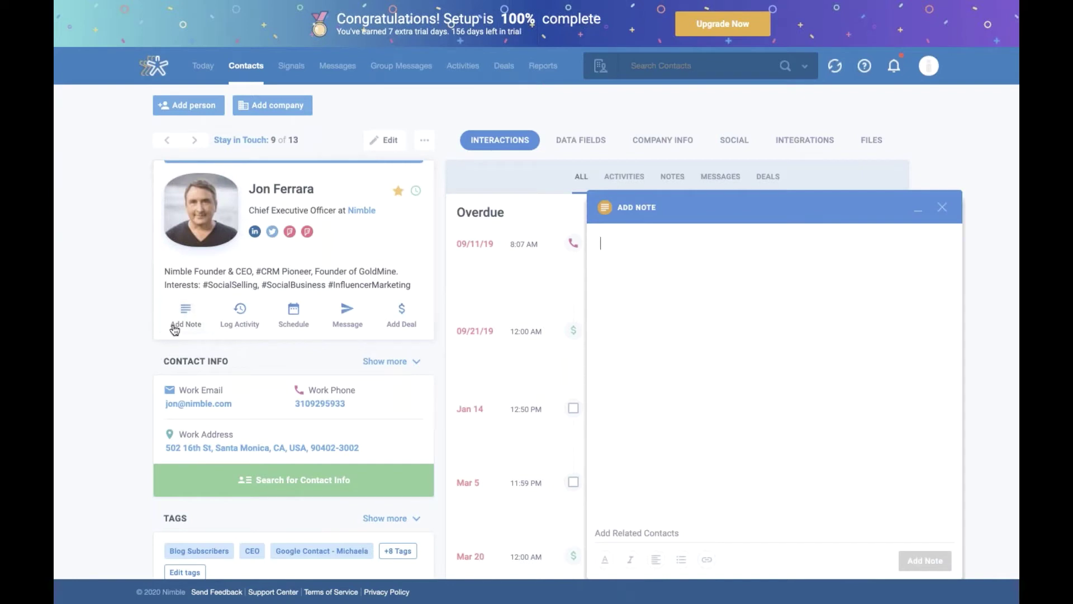
click(942, 209)
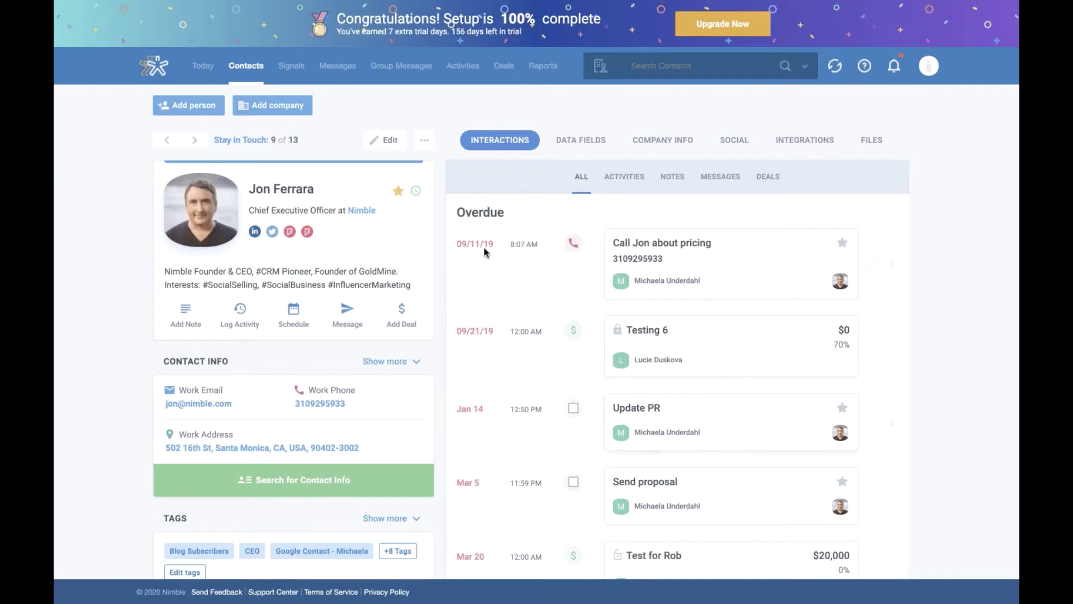
click(241, 326)
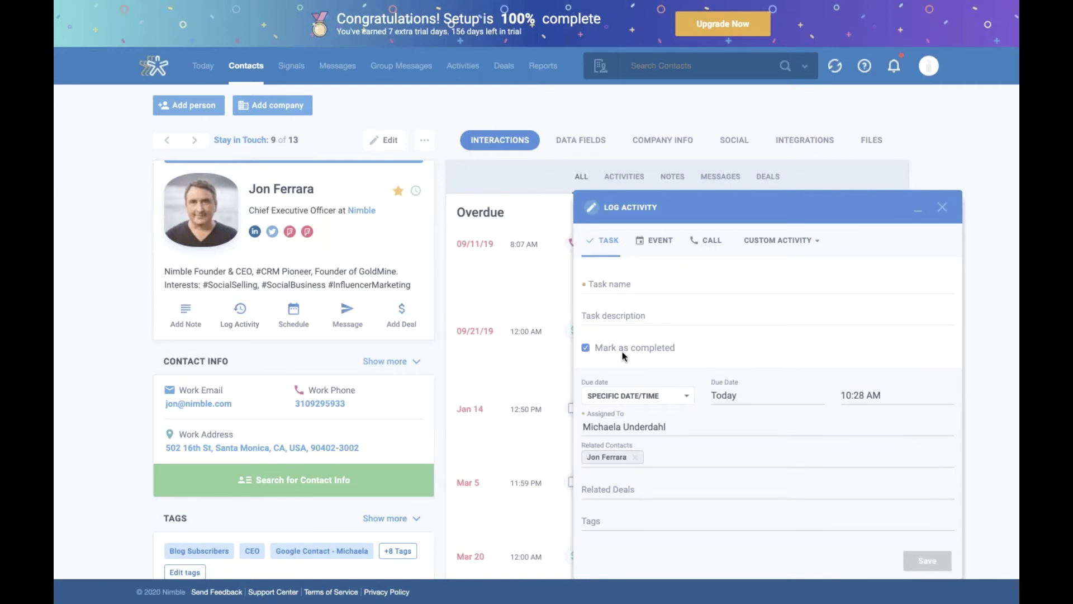
click(664, 244)
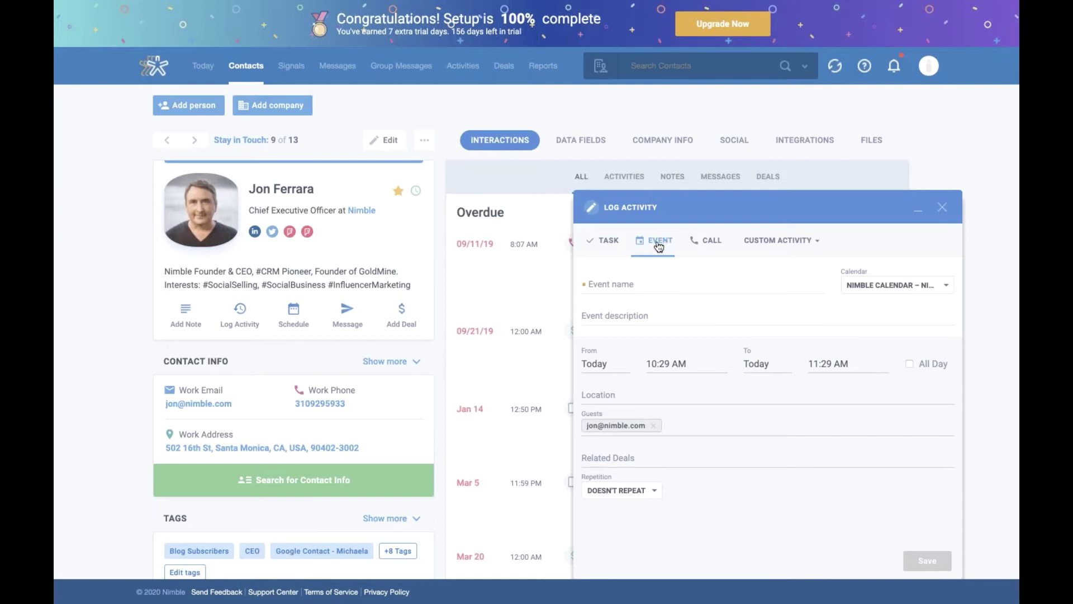
click(716, 246)
click(613, 281)
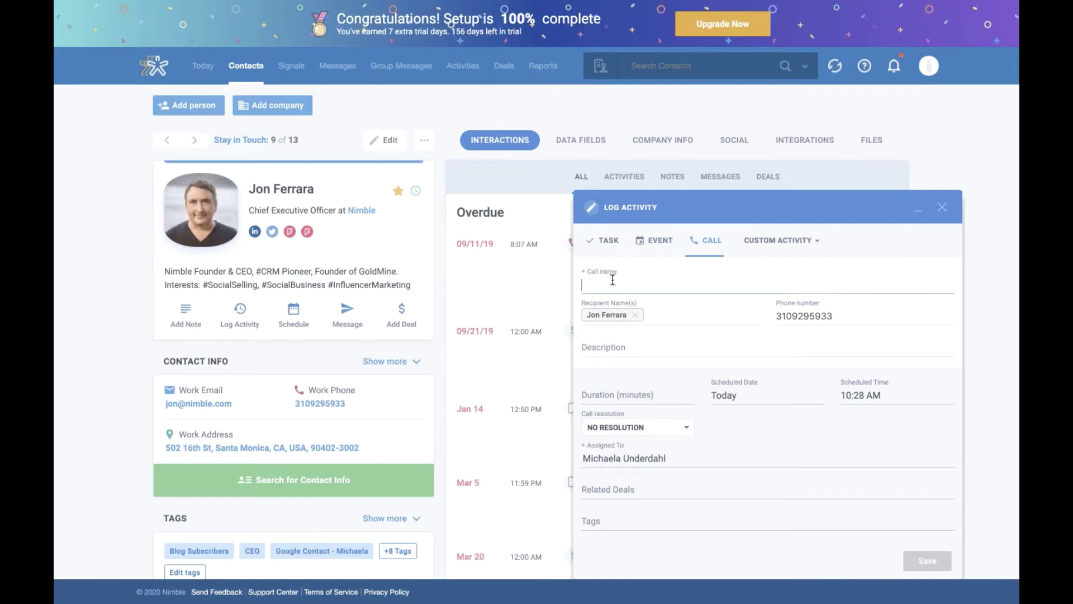
click(815, 243)
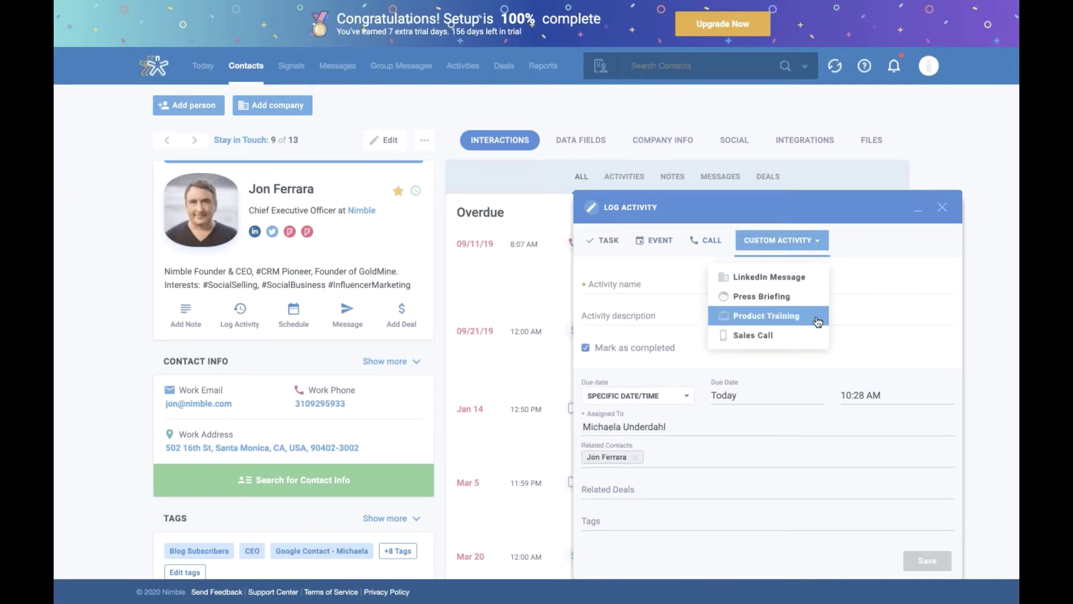
click(871, 235)
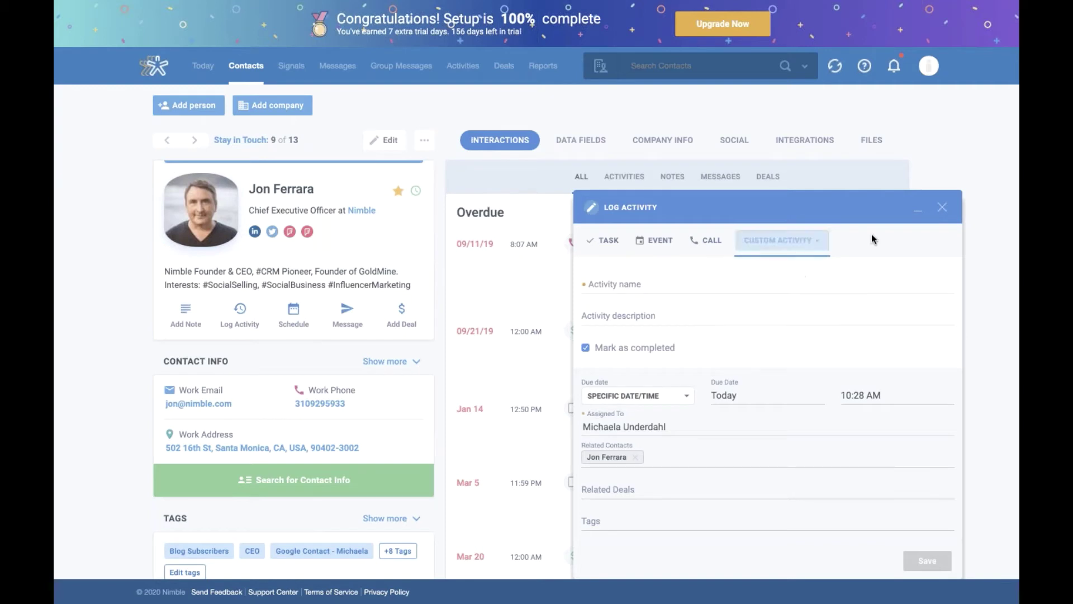
click(943, 207)
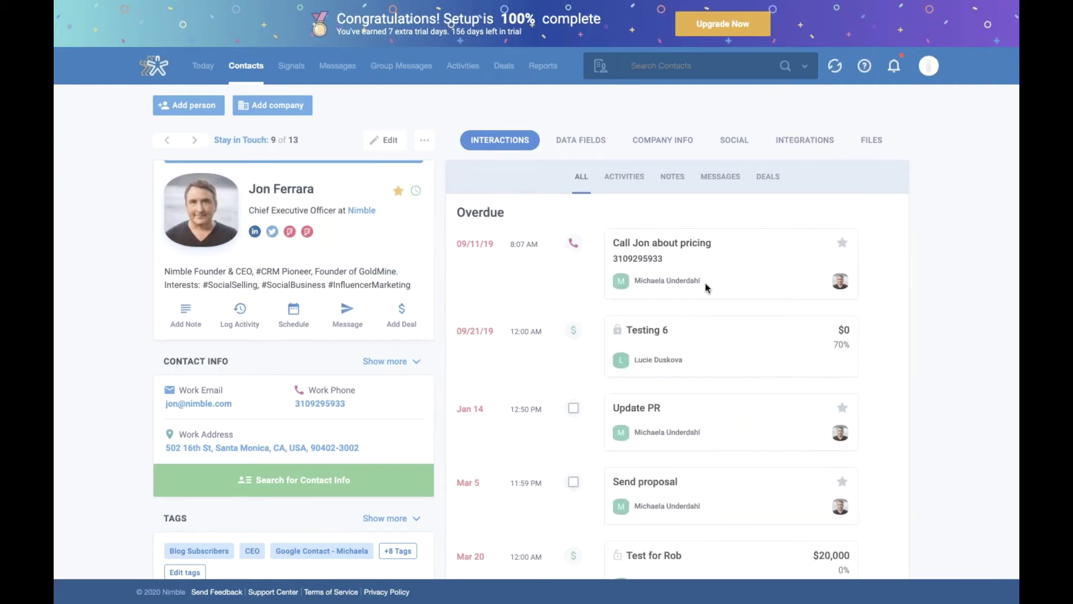
Step: View the Schedule Activity task form with its assignee and due date options, and close it without saving
click(294, 313)
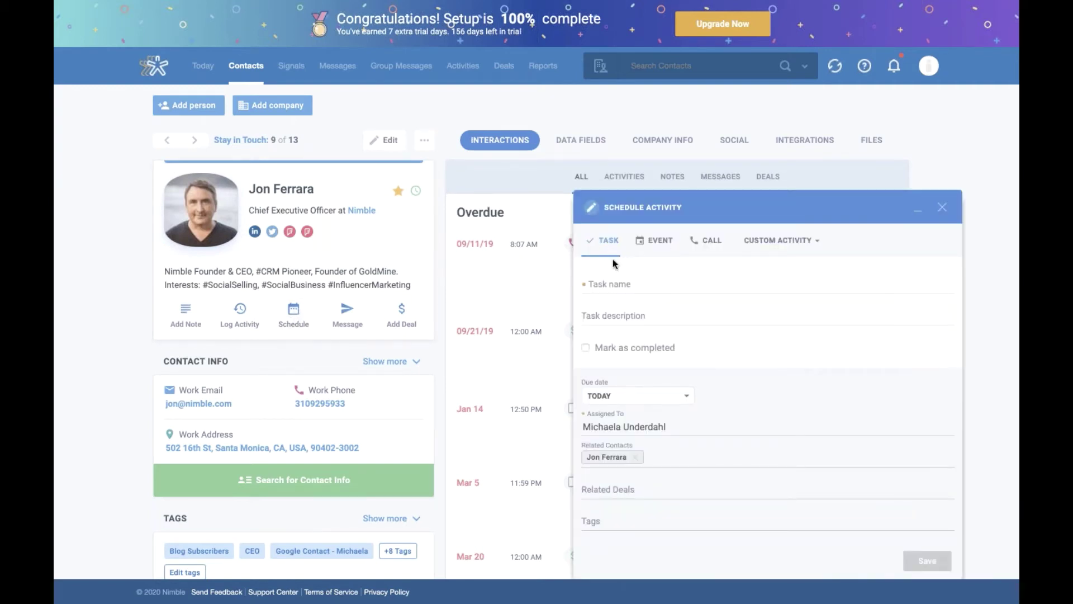
click(611, 284)
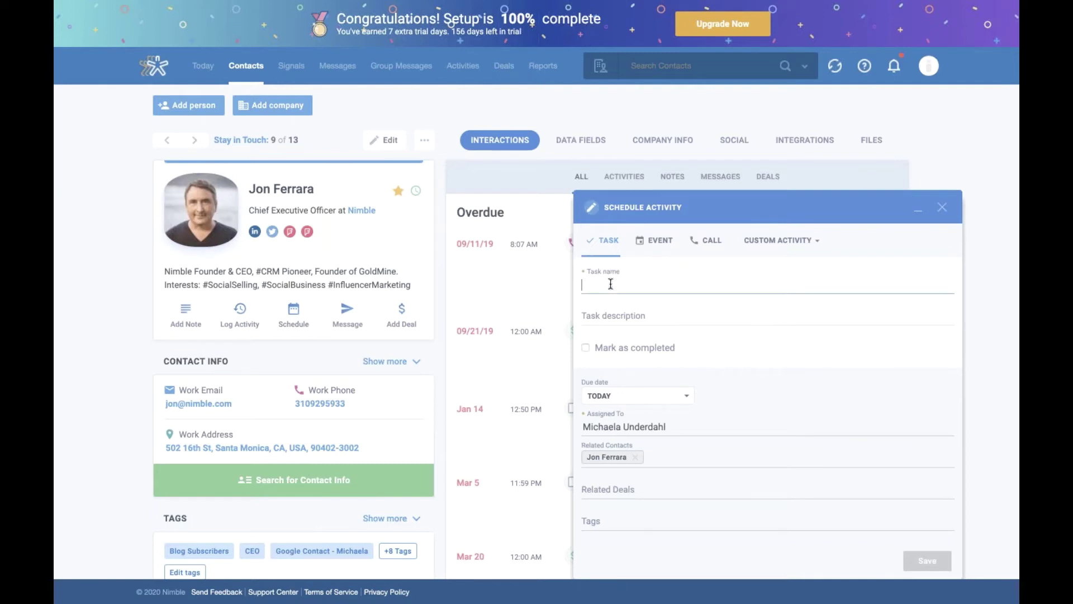
click(609, 426)
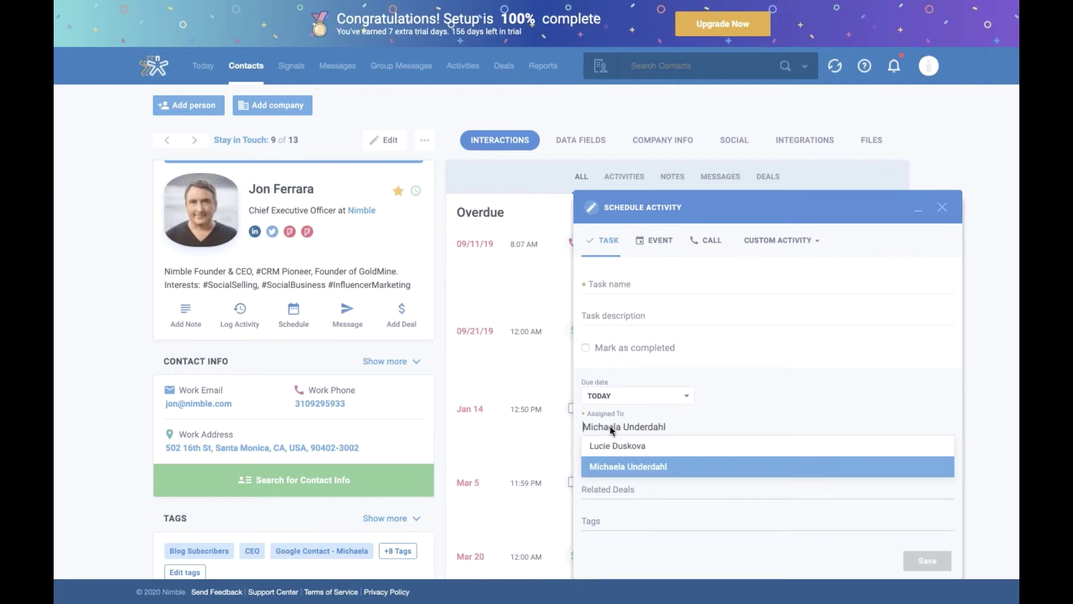
click(707, 427)
click(682, 396)
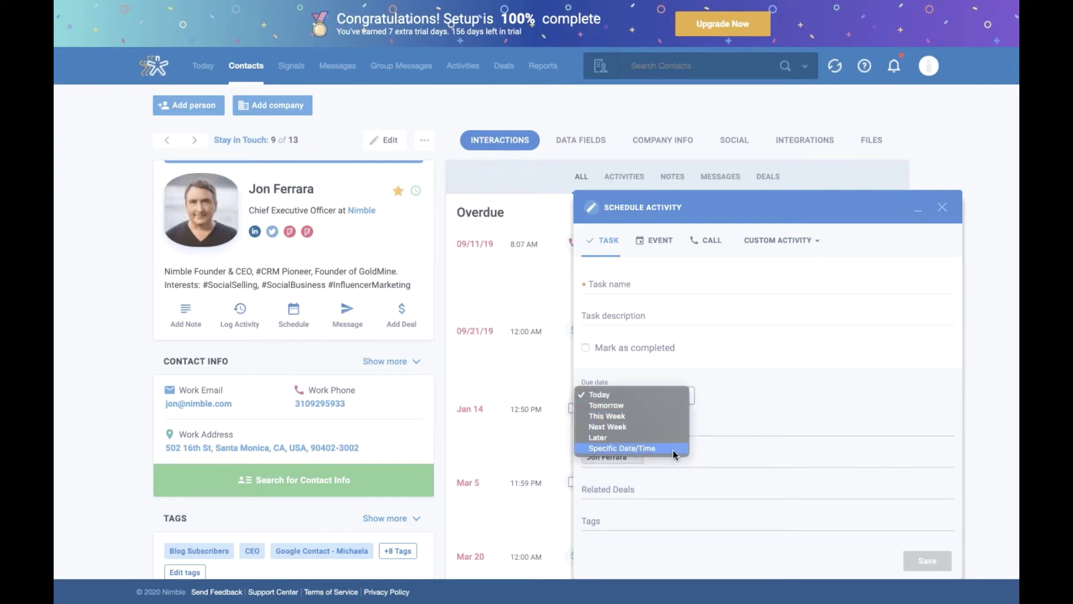
click(775, 364)
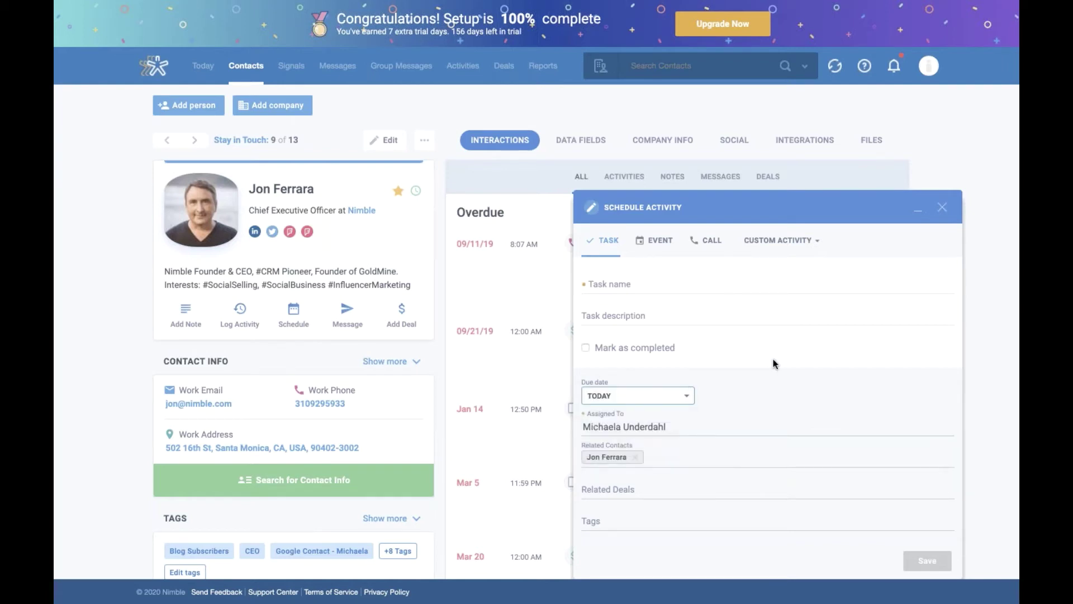
click(943, 208)
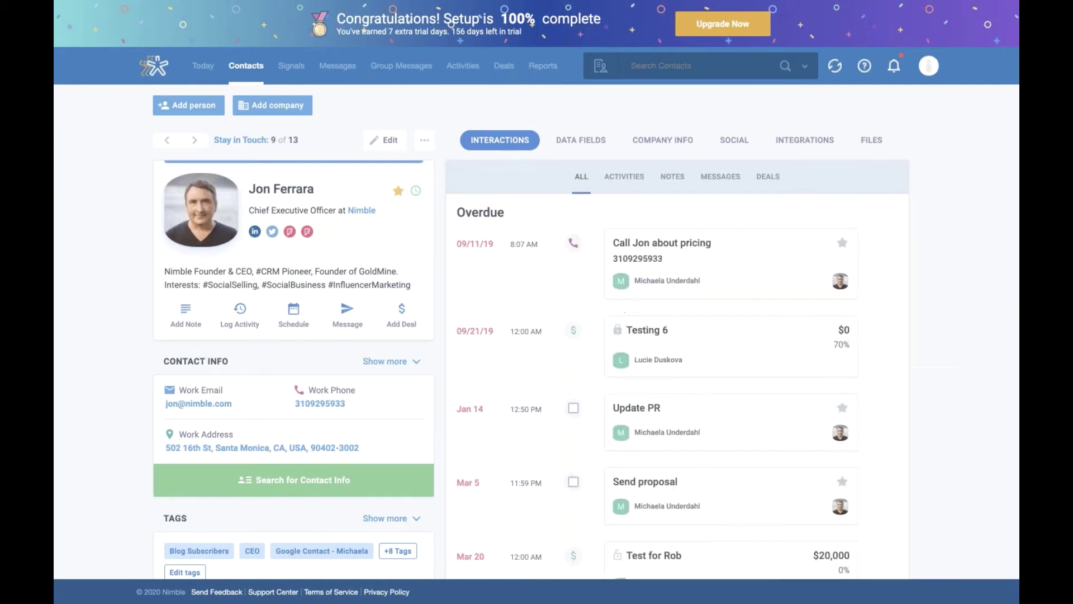
Step: Open a new message from the contact record, view the sender account choices keeping the default, and dismiss the recipient suggestions
click(363, 328)
click(326, 358)
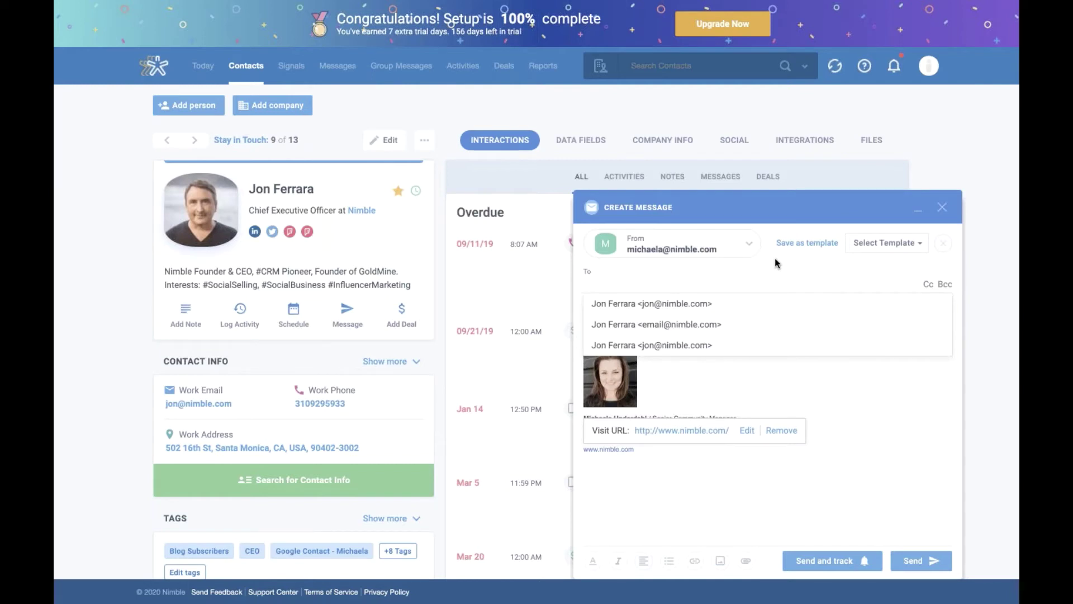
click(749, 246)
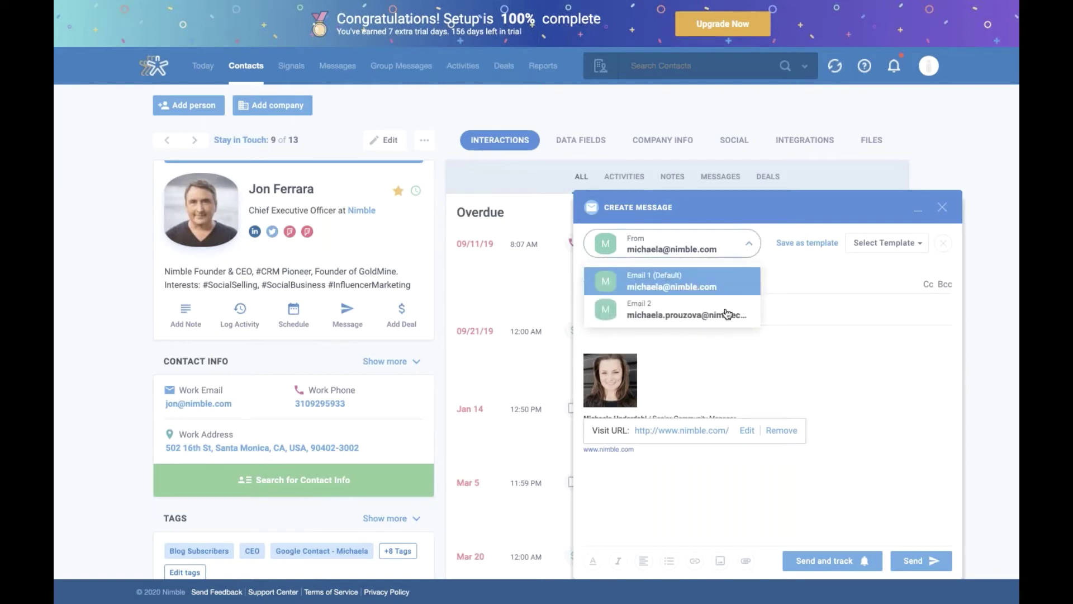
click(697, 287)
click(748, 279)
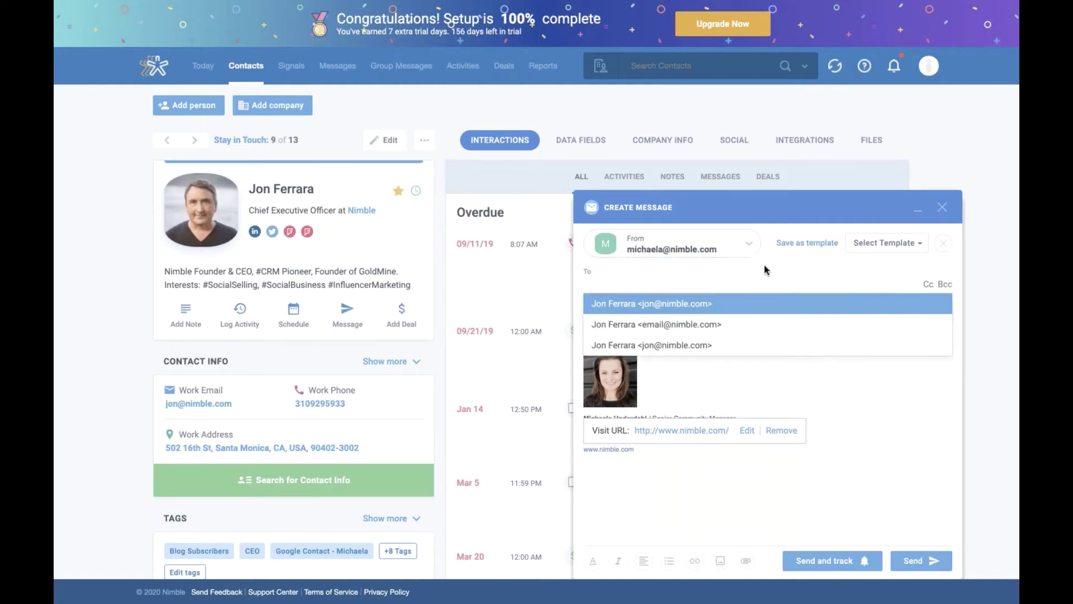
key(Escape)
click(700, 340)
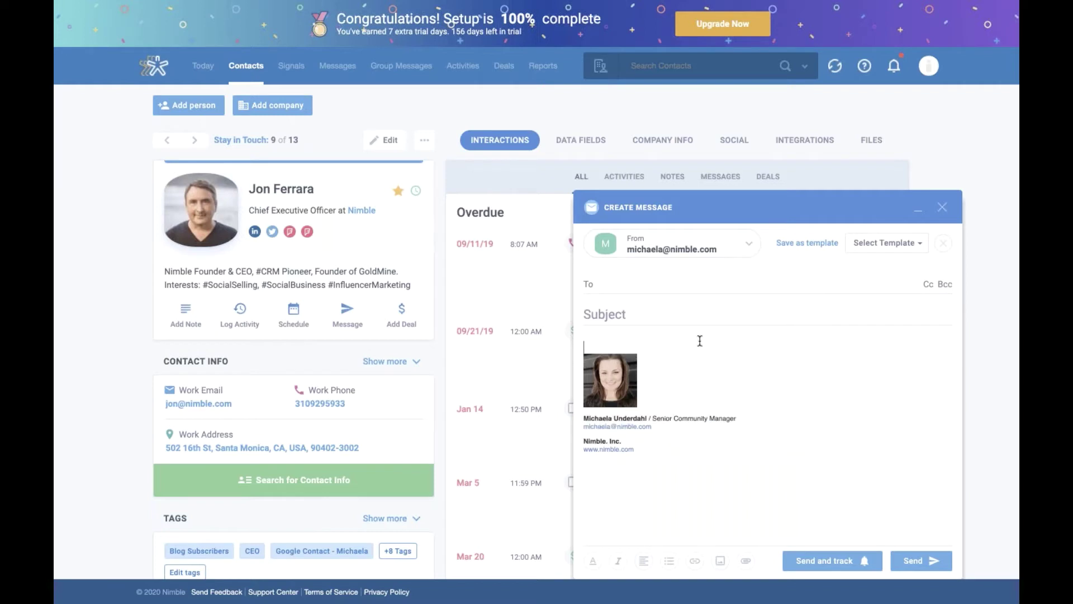
Step: Insert two blank lines above the signature in the message body and place the cursor at its start
click(669, 458)
key(Up)
key(Up)
key(Up)
key(Up)
key(Up)
key(Up)
click(634, 337)
key(Return)
key(Return)
click(617, 334)
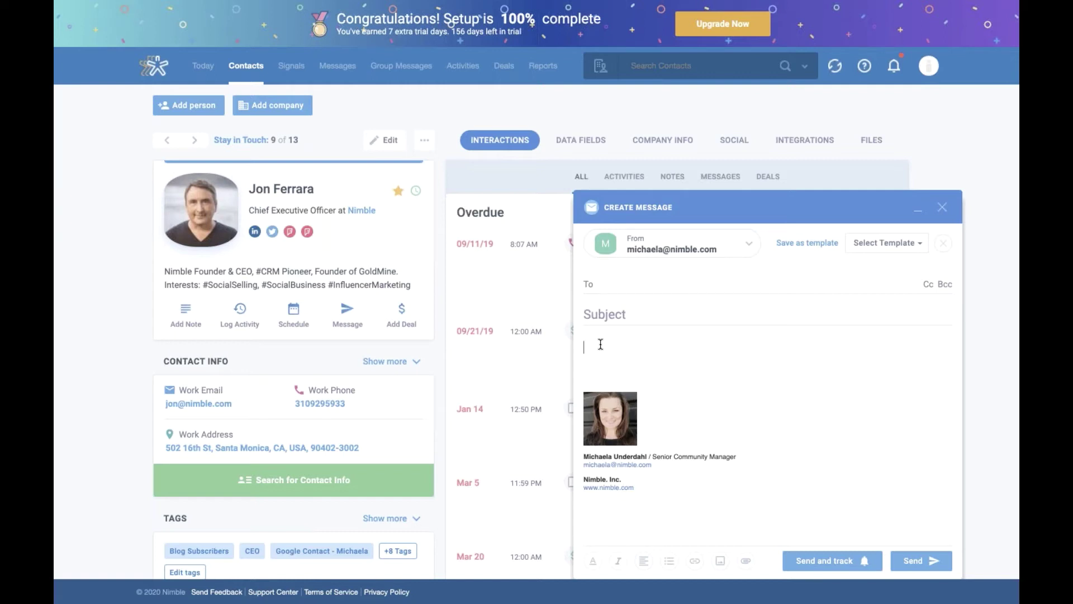
Step: View the available message templates without applying one, and close the message without sending it
click(916, 249)
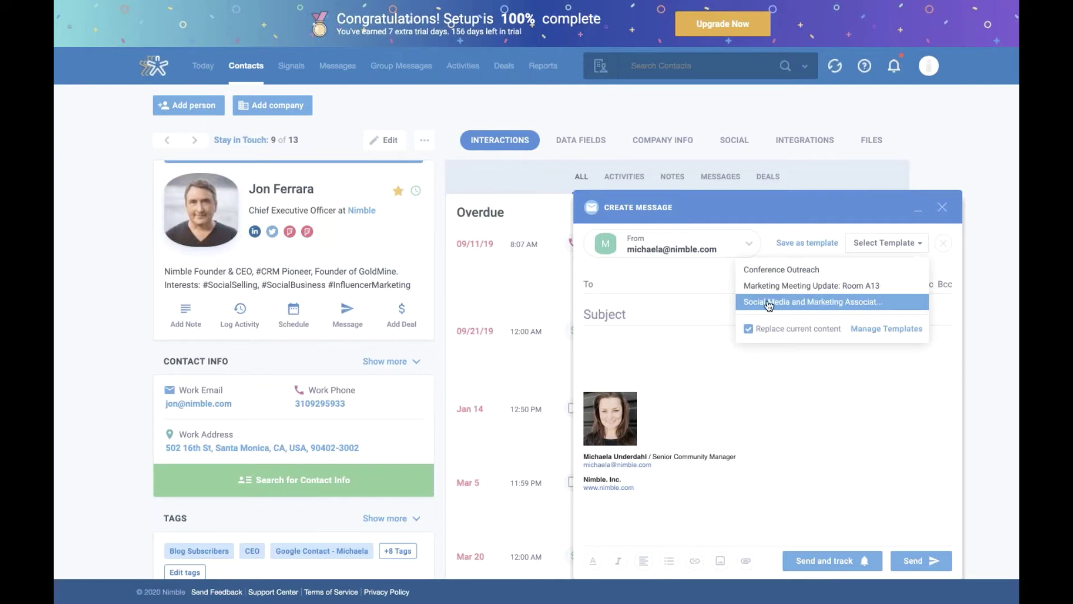
click(653, 335)
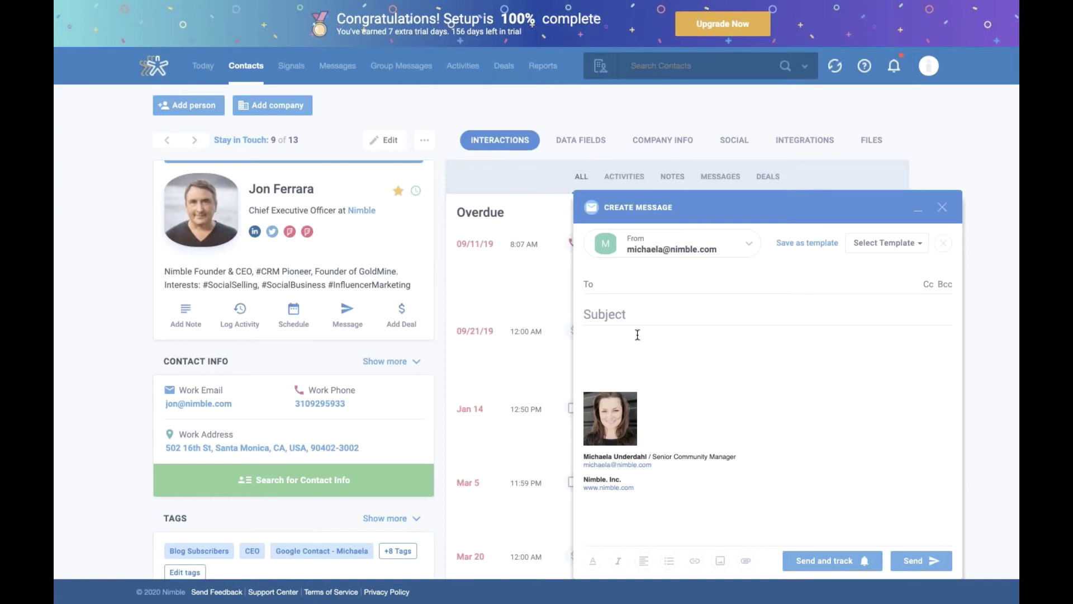
click(593, 334)
click(943, 207)
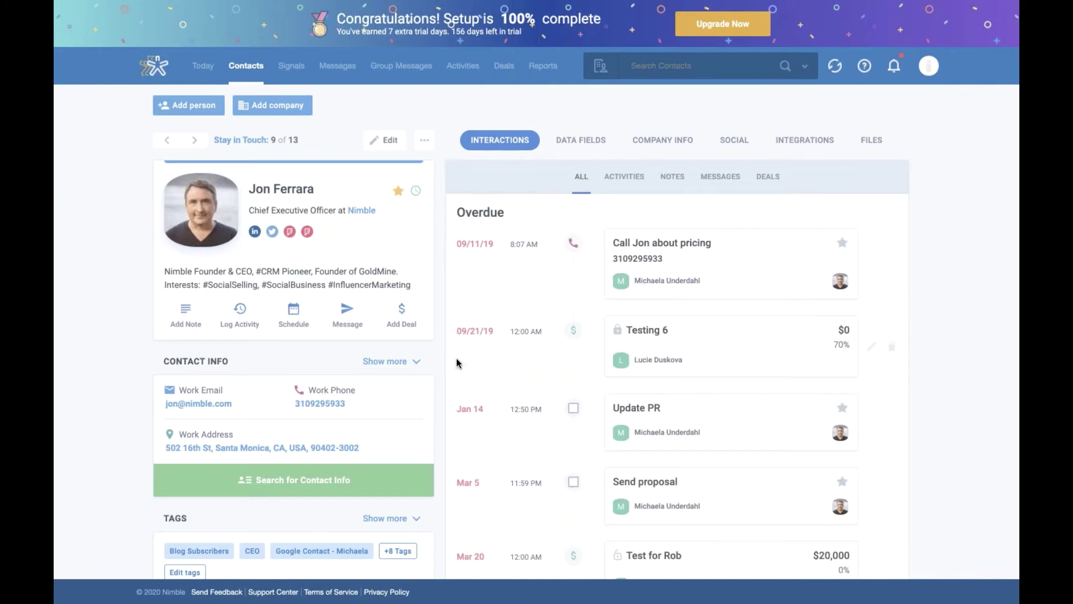
Step: Open a new deal form for the contact and view its name, probability, expected close date and amount fields
click(422, 323)
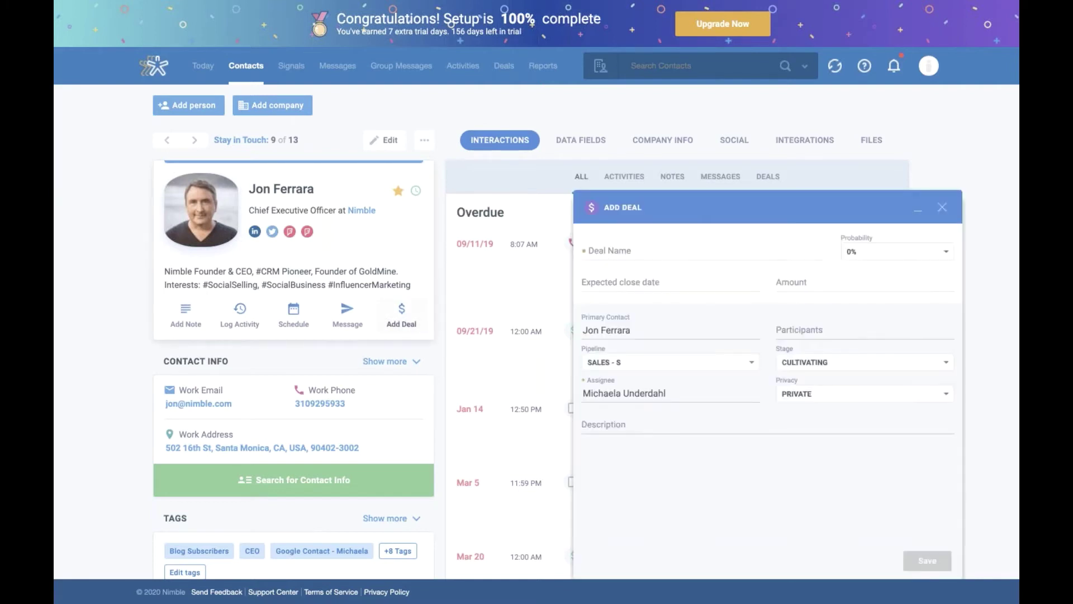
click(643, 255)
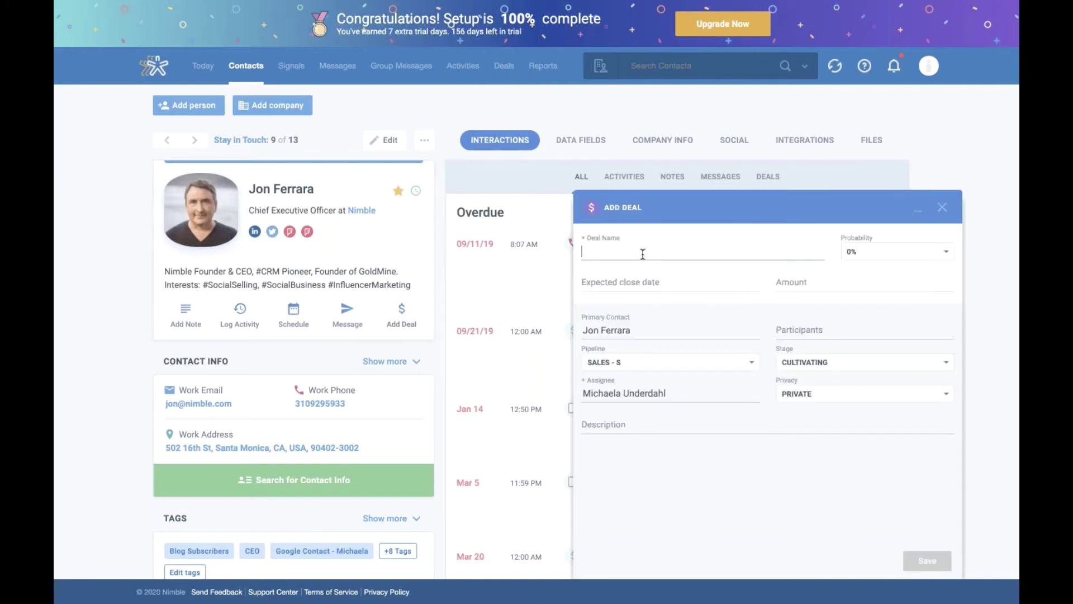
click(888, 254)
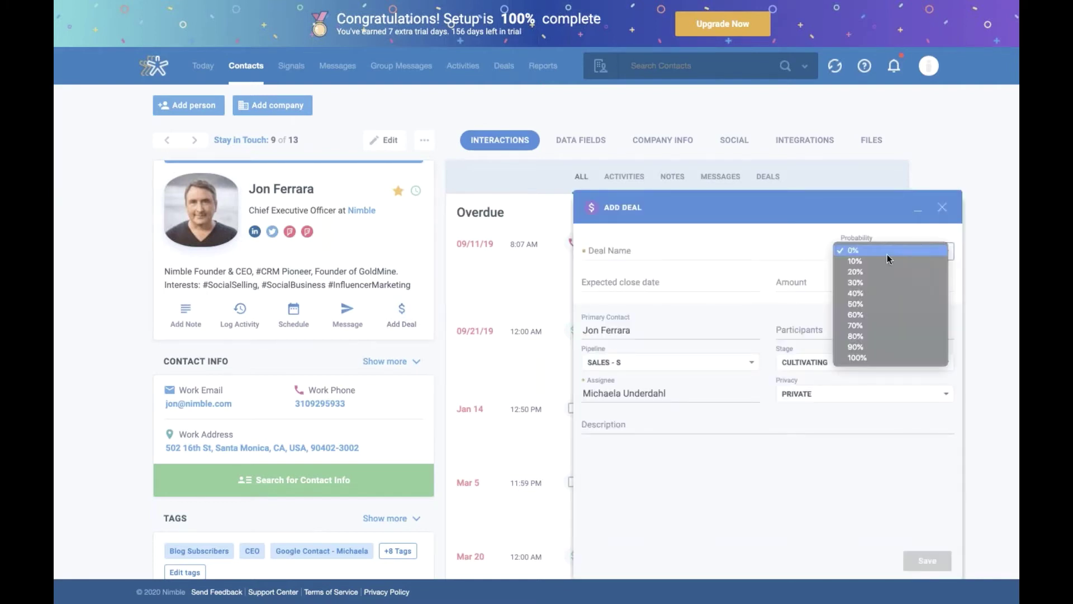
click(653, 283)
click(621, 288)
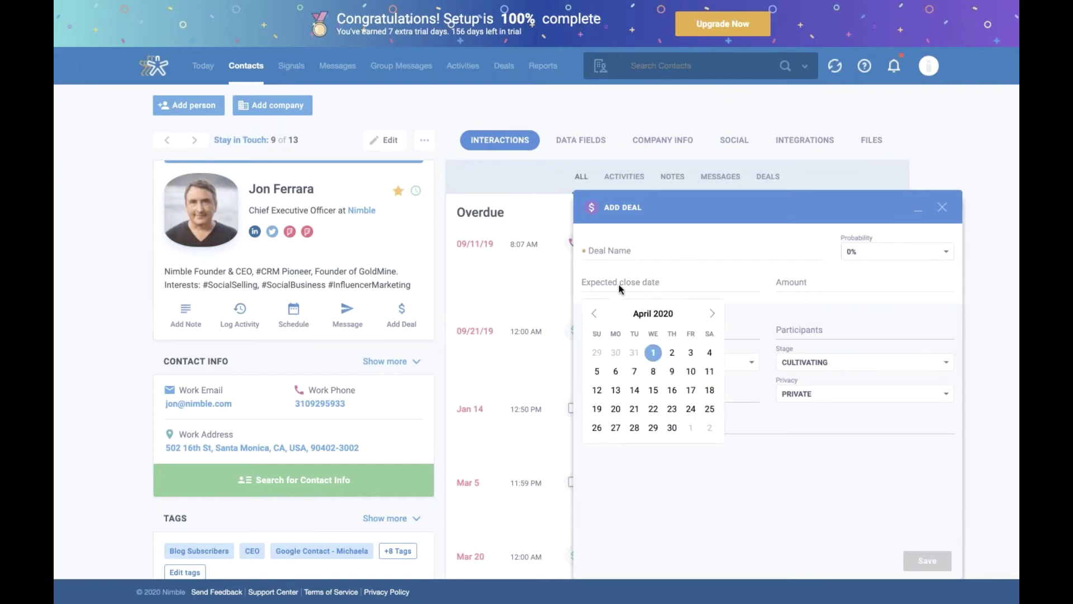
click(821, 283)
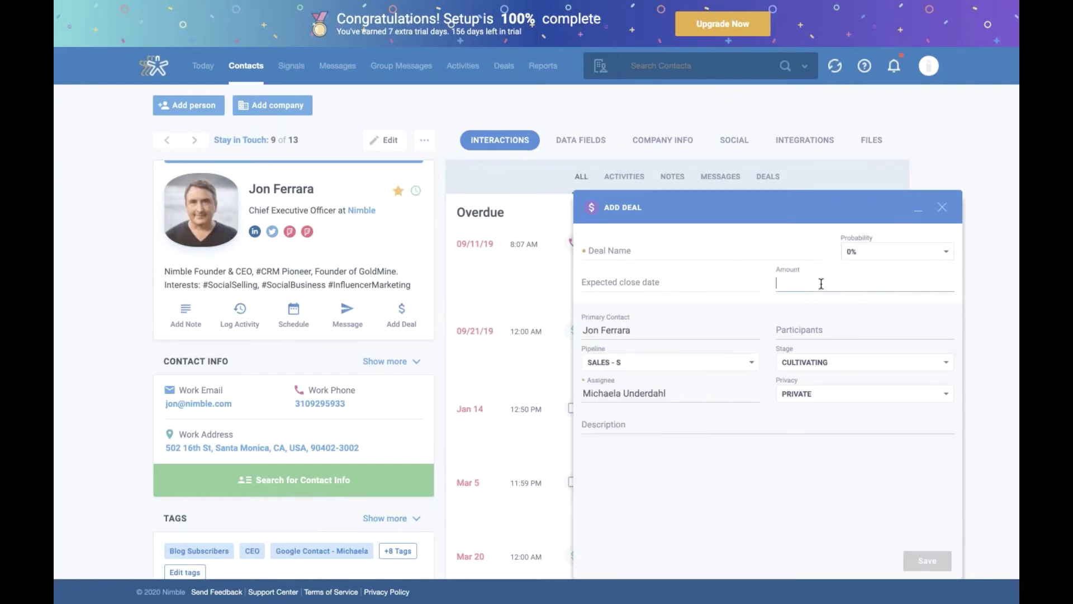
Step: View the new deal's primary contact and participants fields and its pipeline and stage choices, keeping Sales - S and Cultivating
click(629, 331)
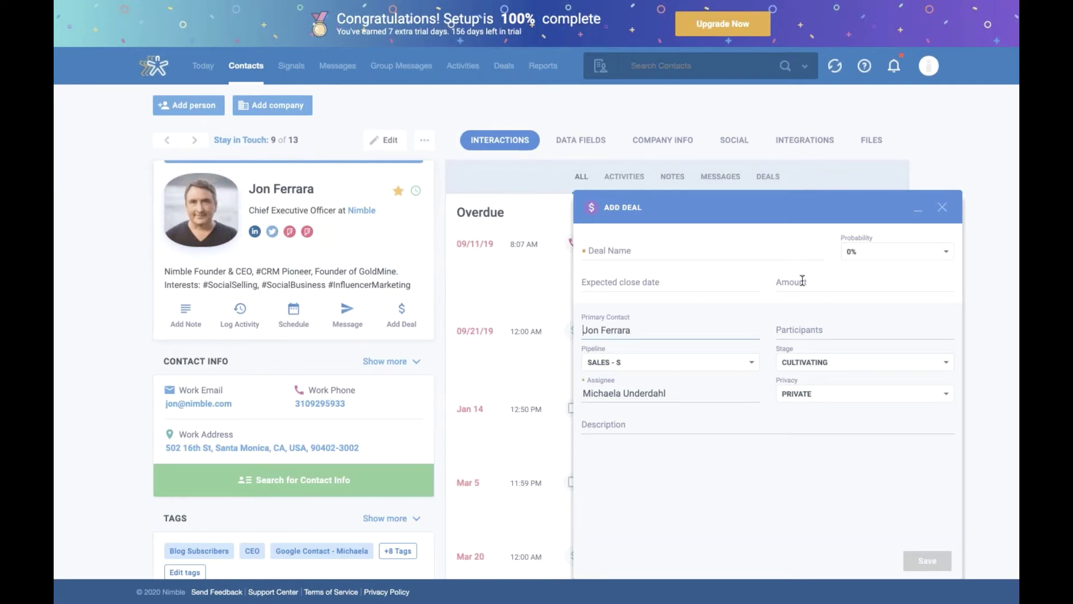
click(817, 332)
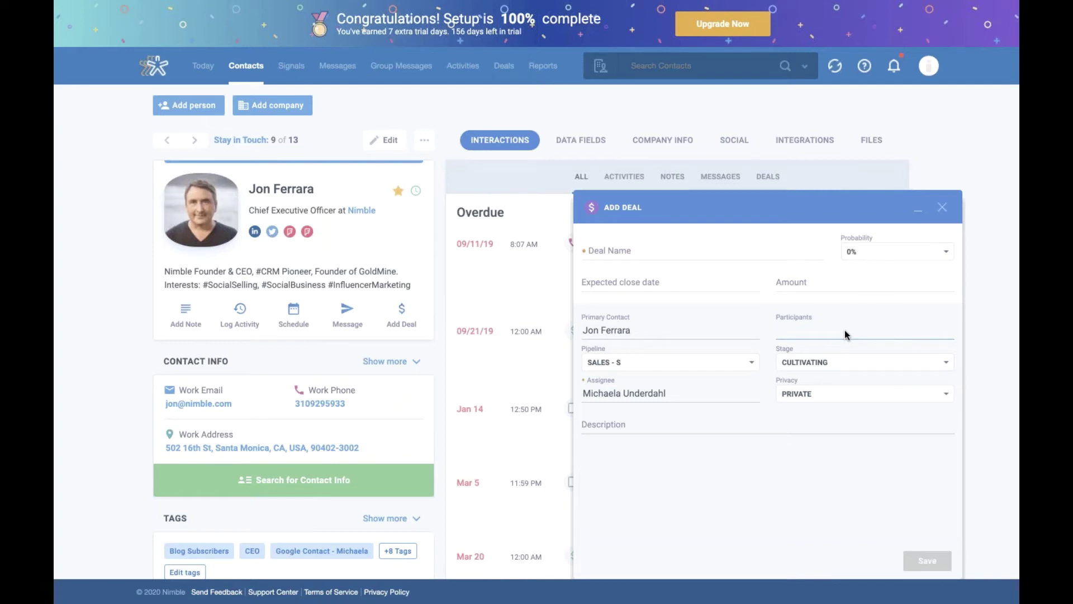
click(795, 333)
click(628, 363)
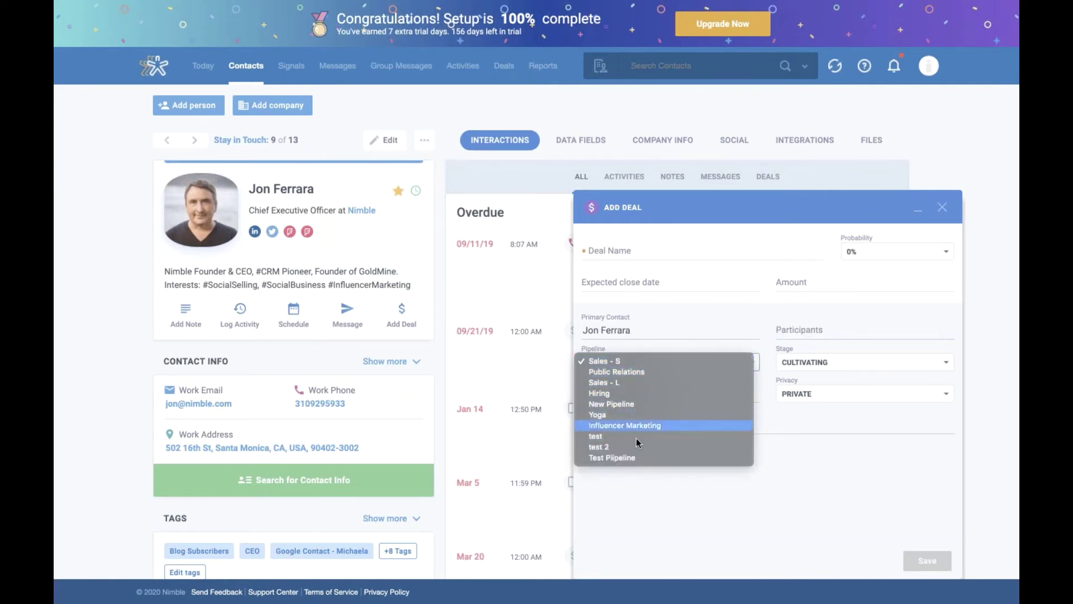
click(749, 338)
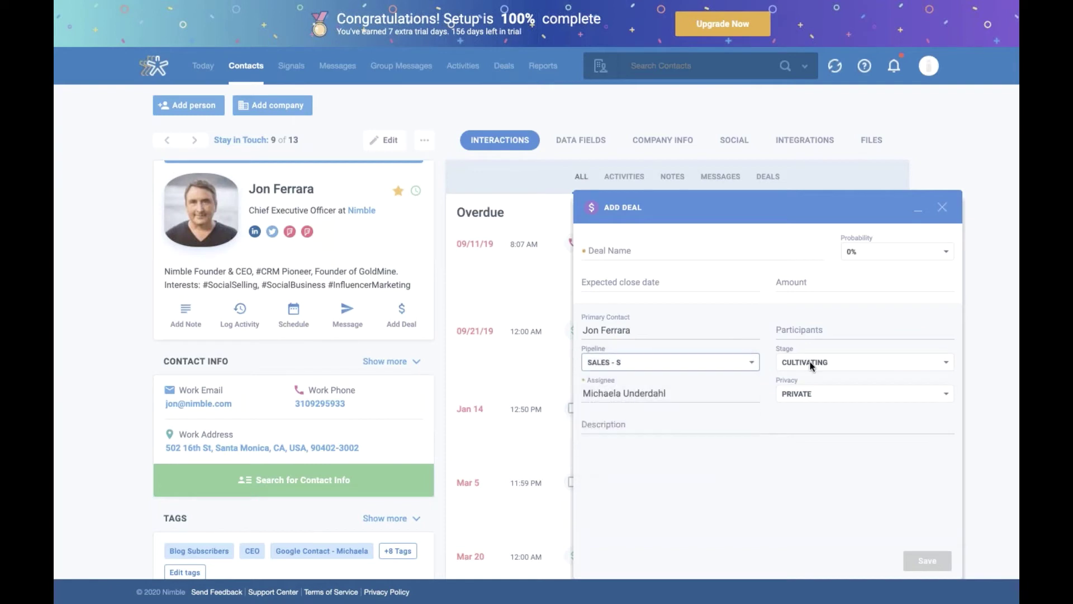
click(812, 366)
click(728, 322)
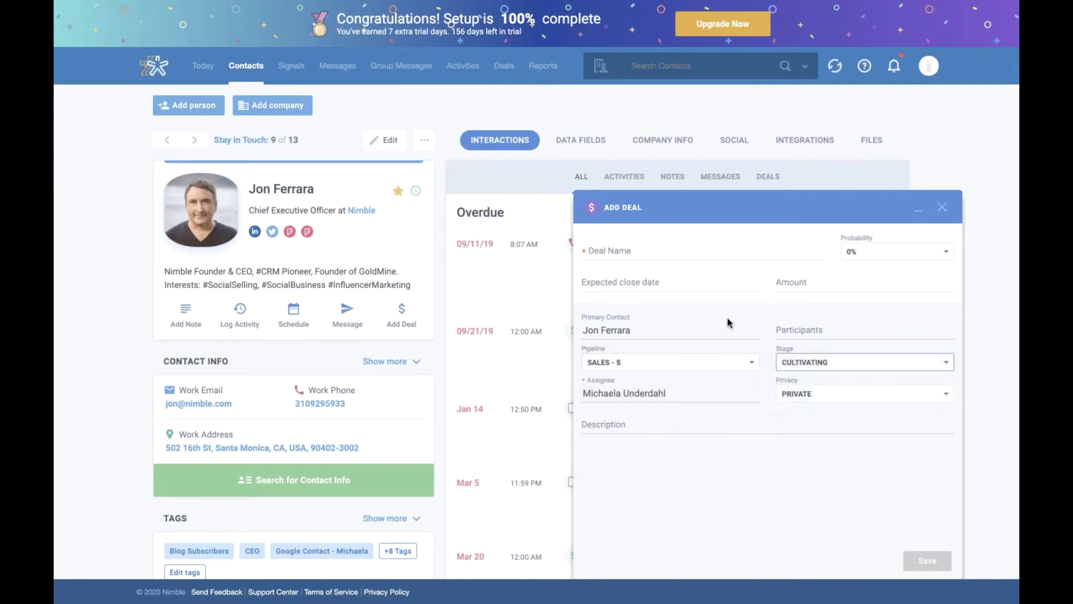
Step: View the new deal's assignee and privacy choices without changing them, and close the form without saving
click(687, 399)
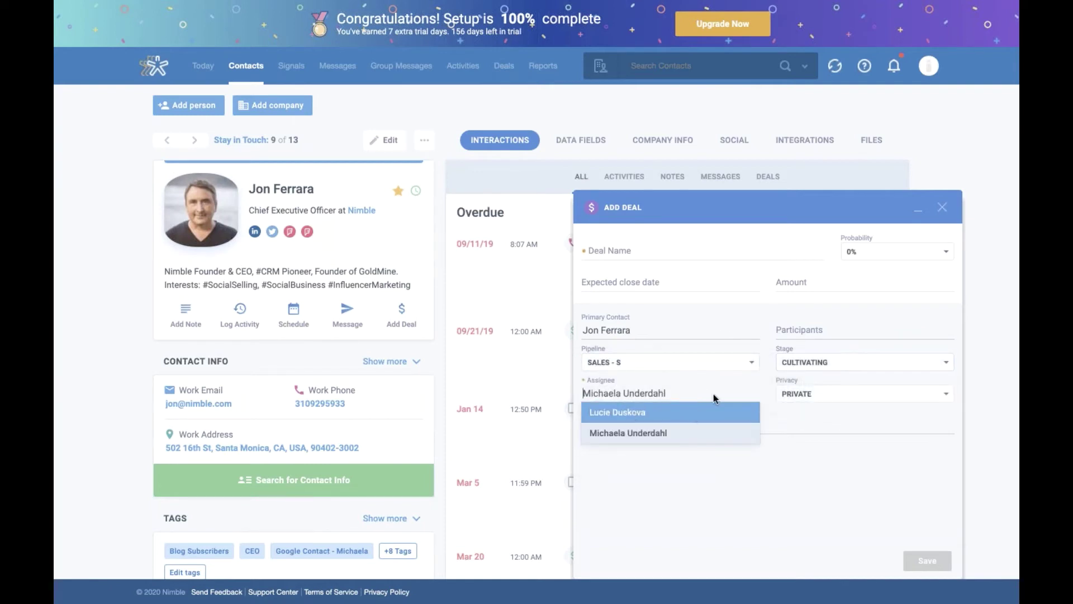
click(731, 380)
click(848, 393)
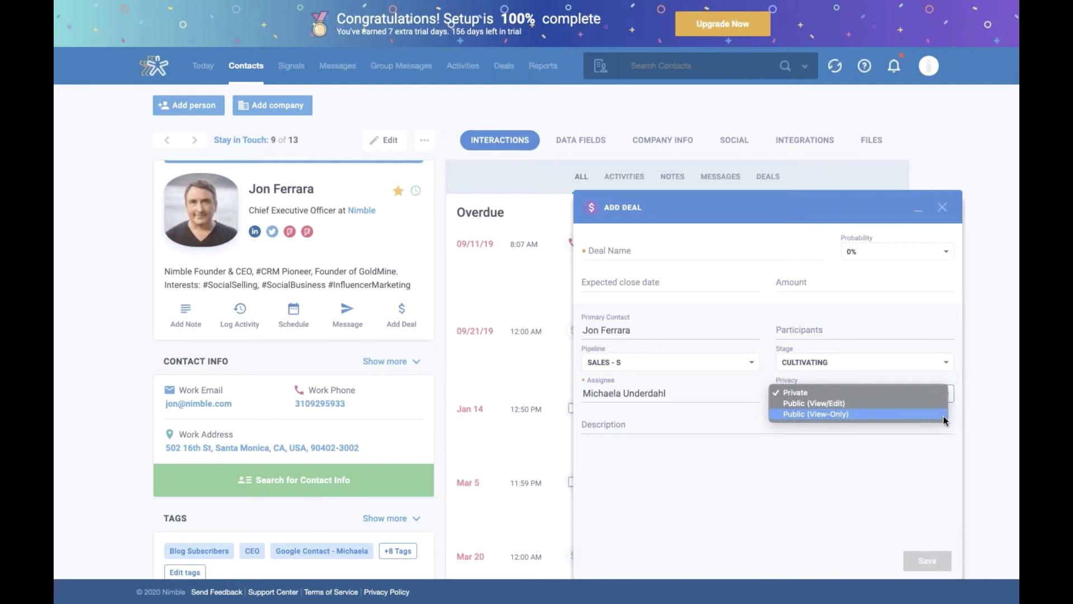
click(961, 423)
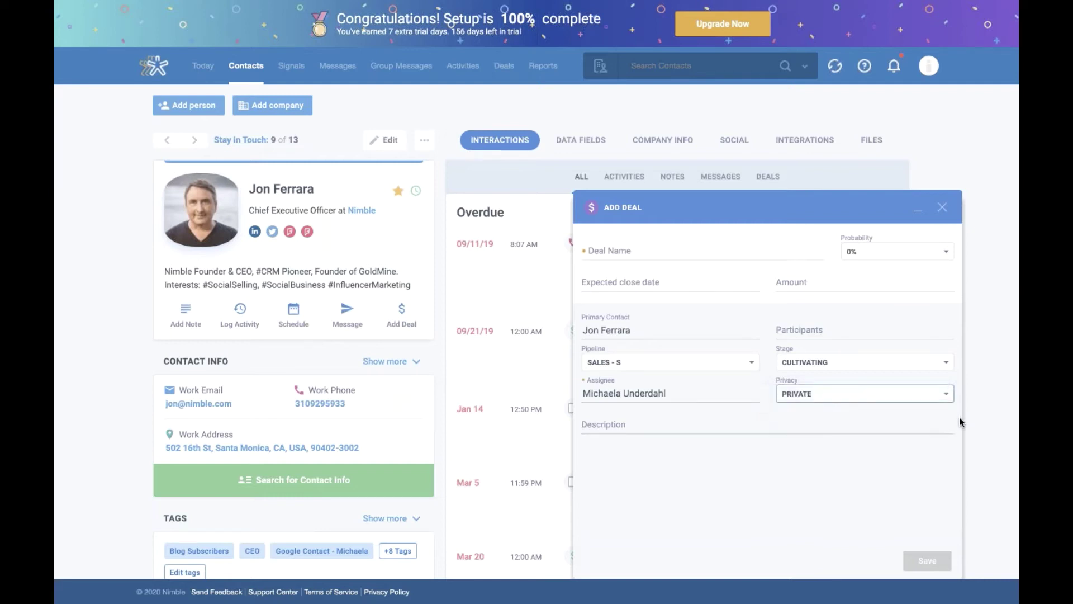
click(960, 421)
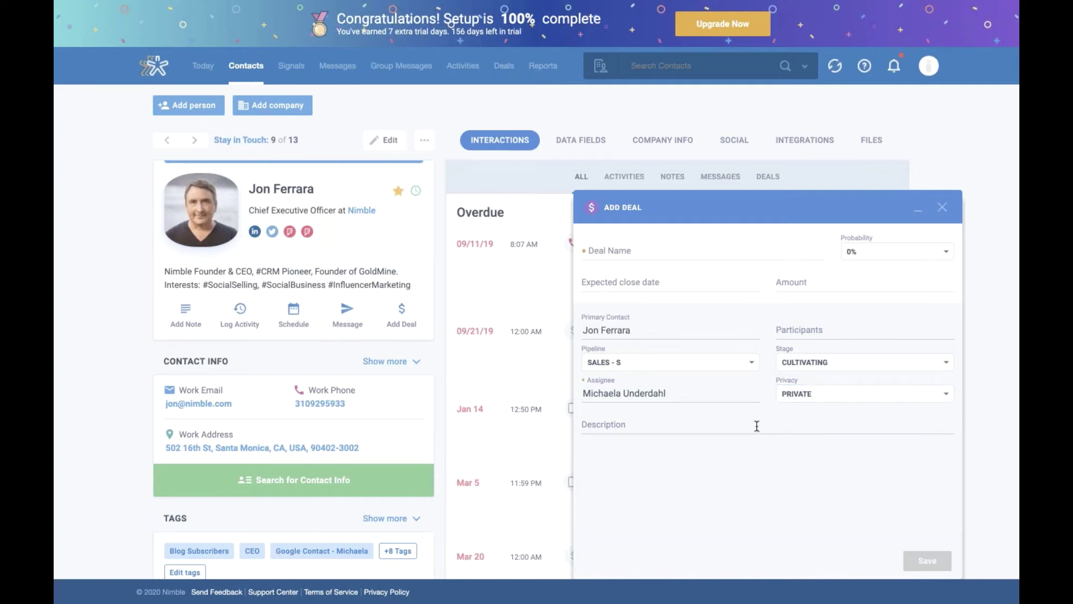
click(943, 207)
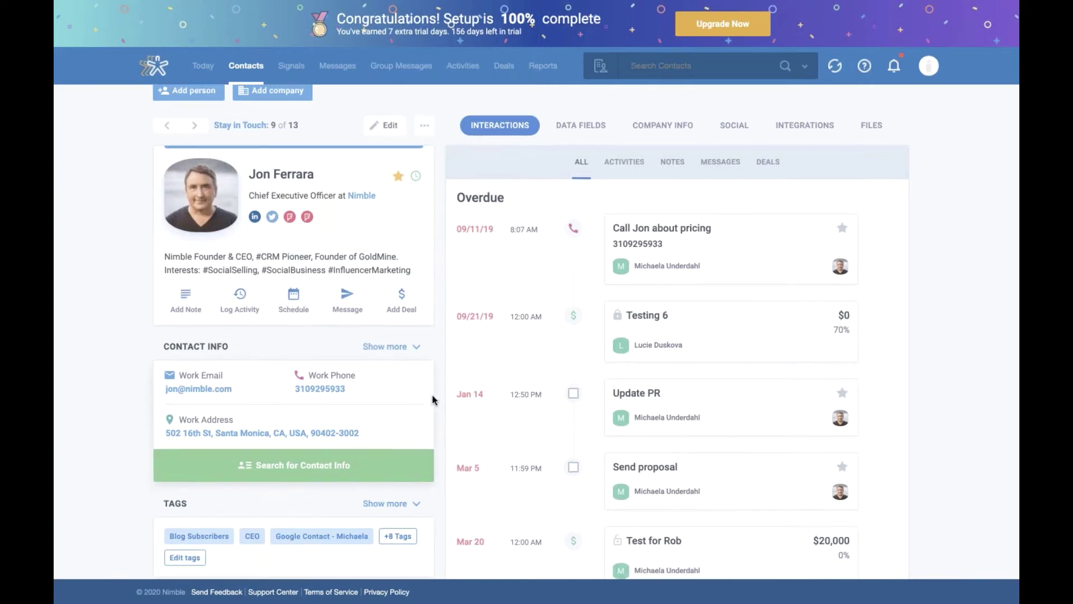
Step: Open the contact's tags for editing, view the full list, and cancel without changing any tag
scroll(432, 398, down, 3)
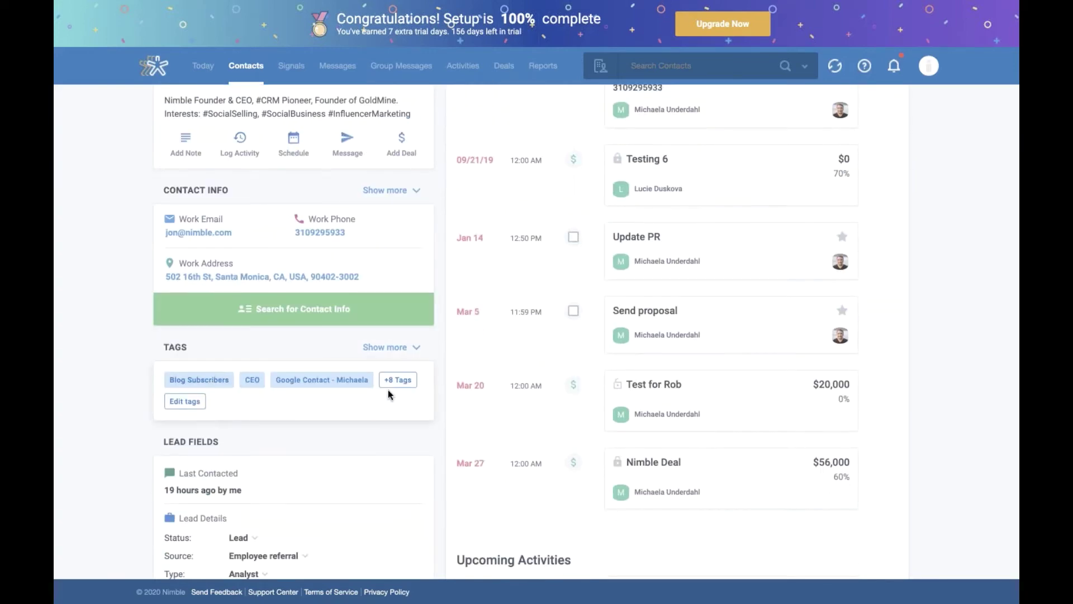
scroll(324, 387, down, 1)
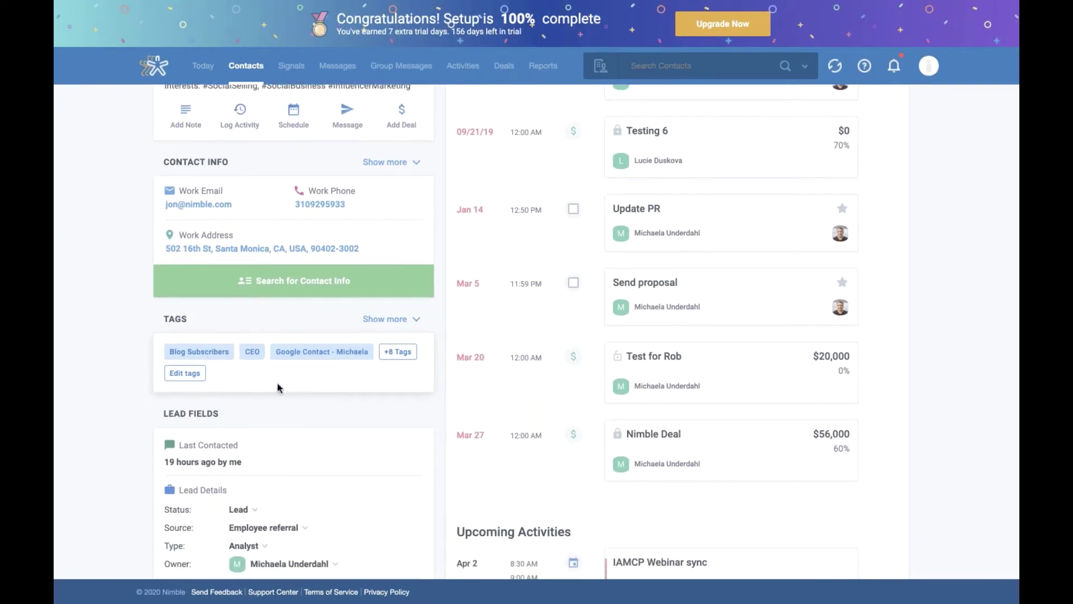
click(185, 376)
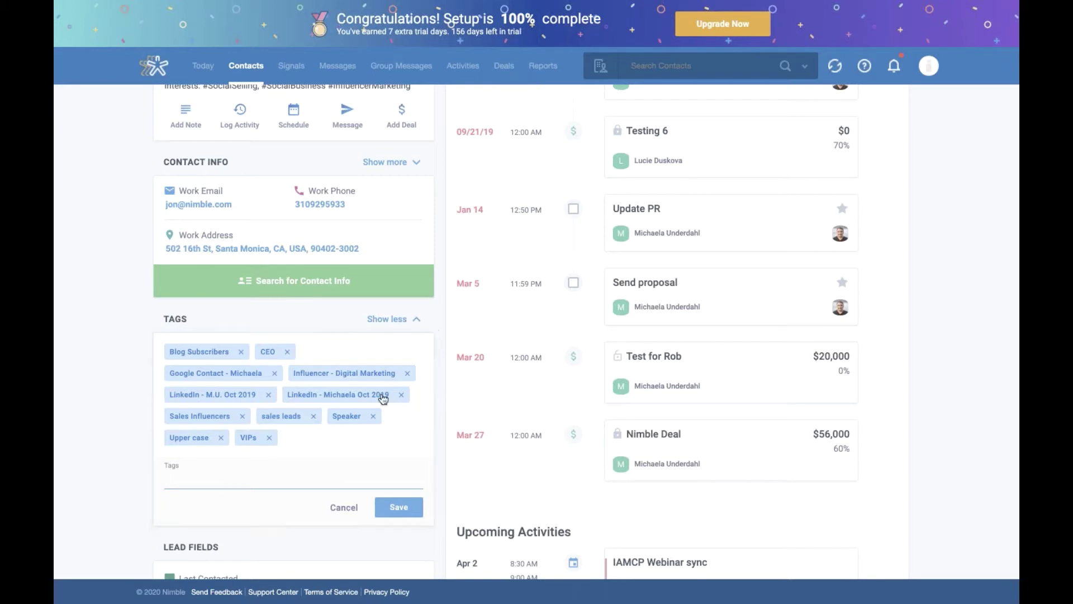
click(345, 504)
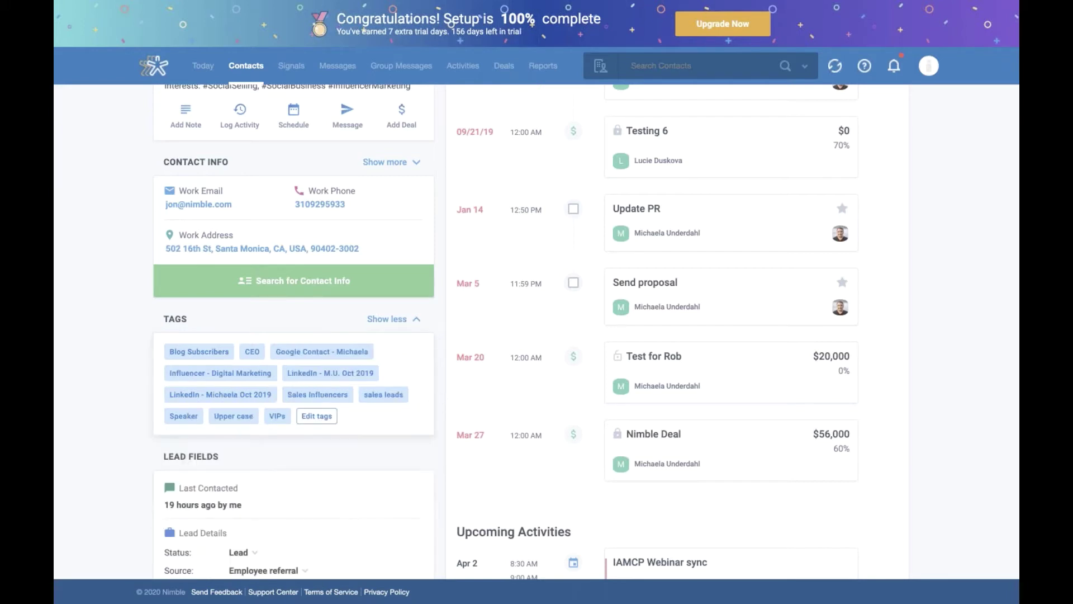
Step: Reset the contact's lead source to Please select, and view the available source options without choosing one
scroll(426, 349, down, 4)
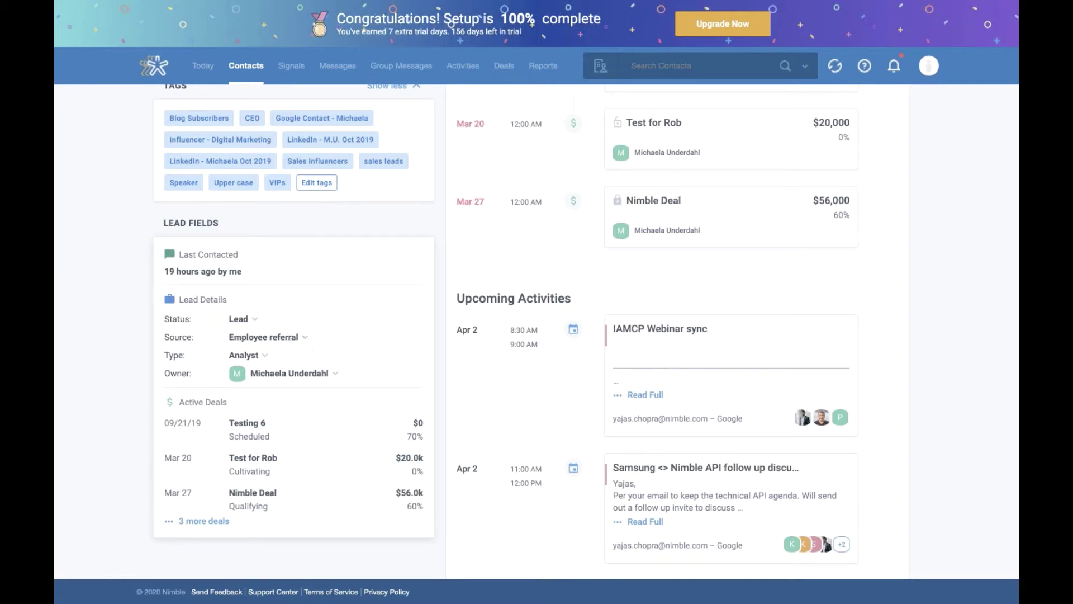
click(320, 337)
click(273, 338)
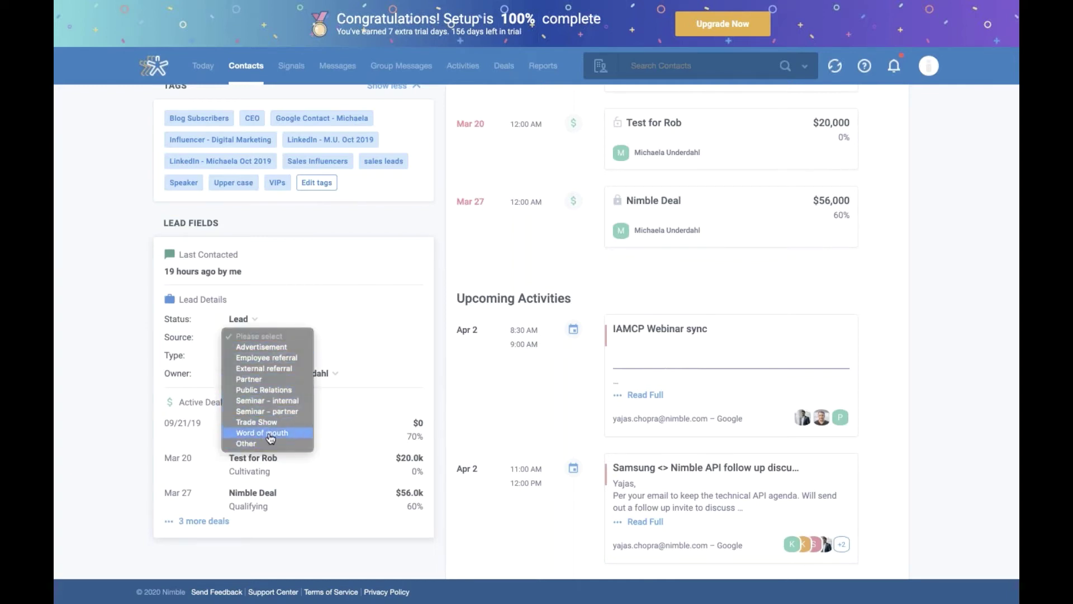
click(443, 336)
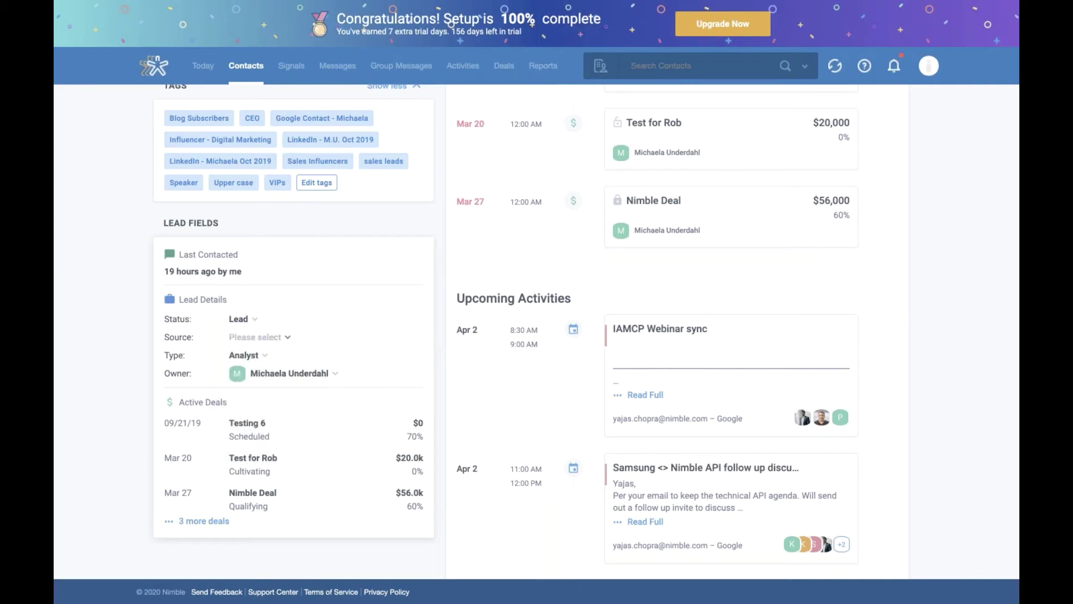
Step: Examine the contact's lead details and active deals, and the overdue and upcoming items in the full interaction timeline
scroll(586, 335, down, 1)
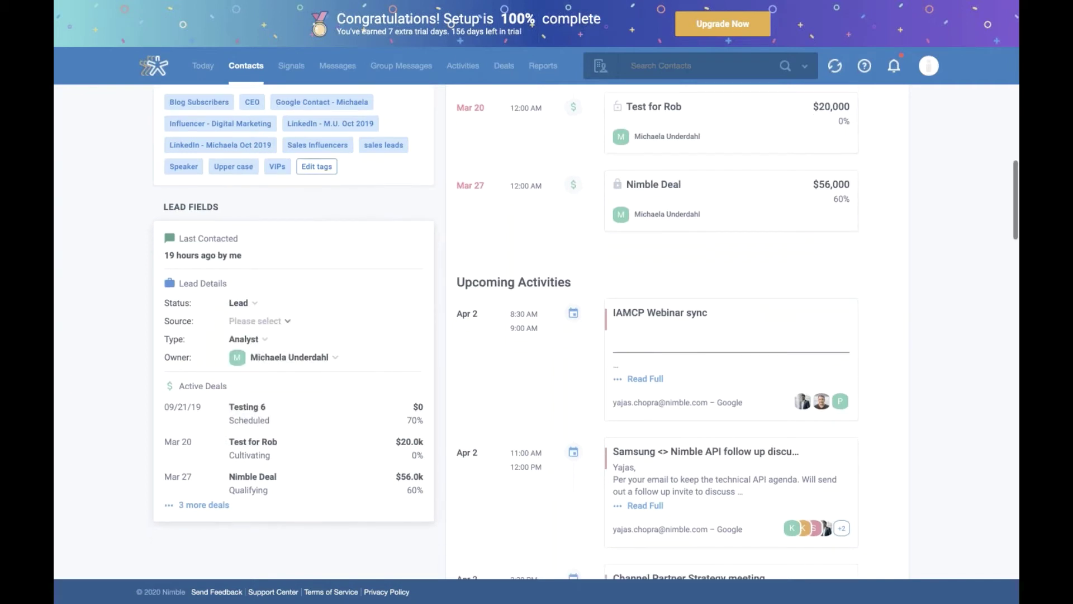
scroll(441, 217, down, 3)
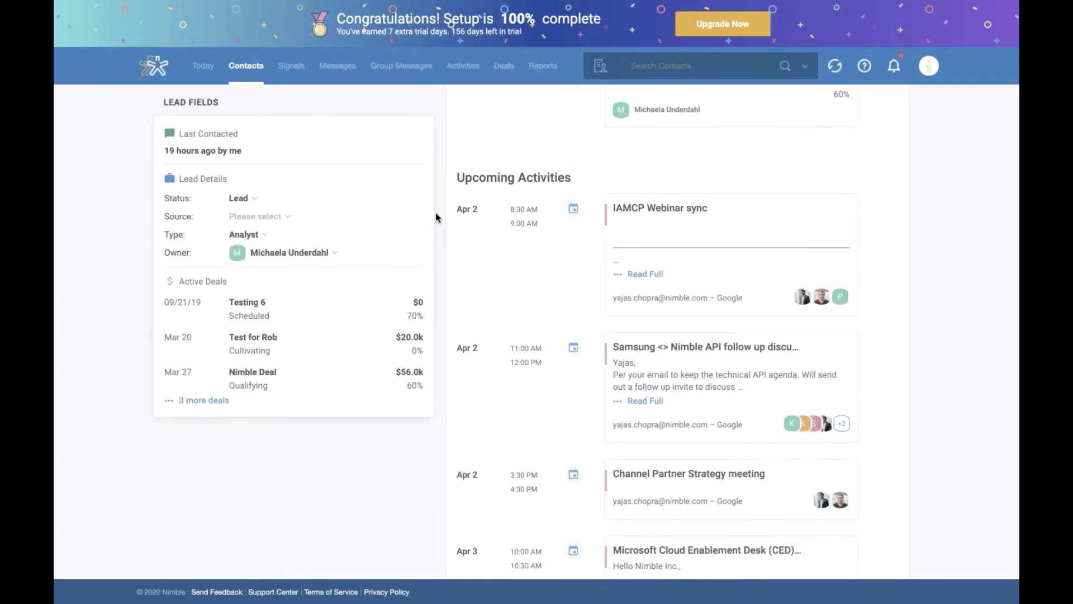
scroll(442, 217, up, 6)
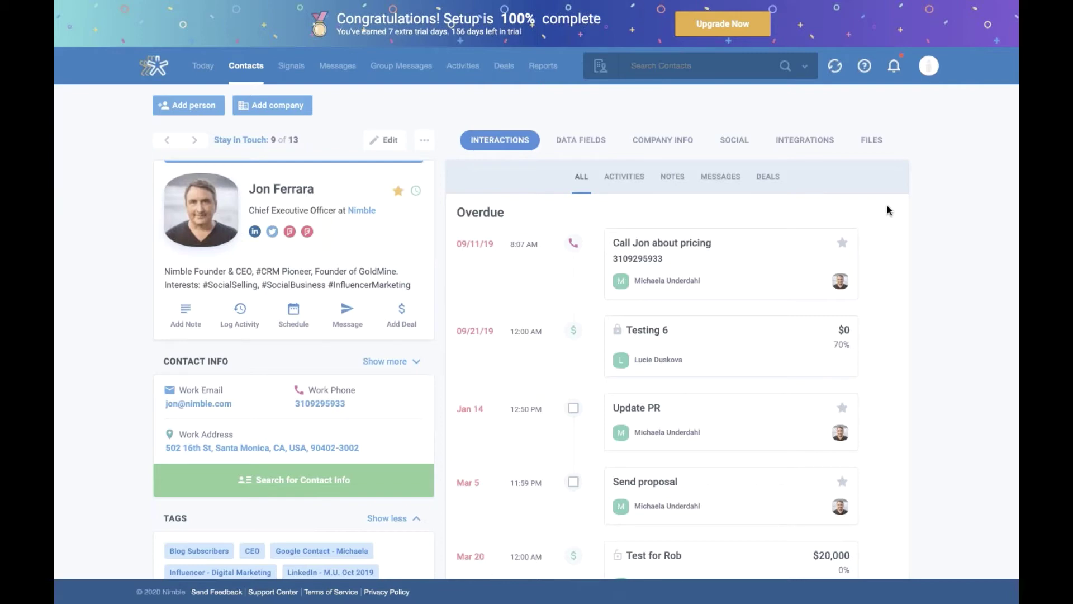
scroll(888, 211, down, 5)
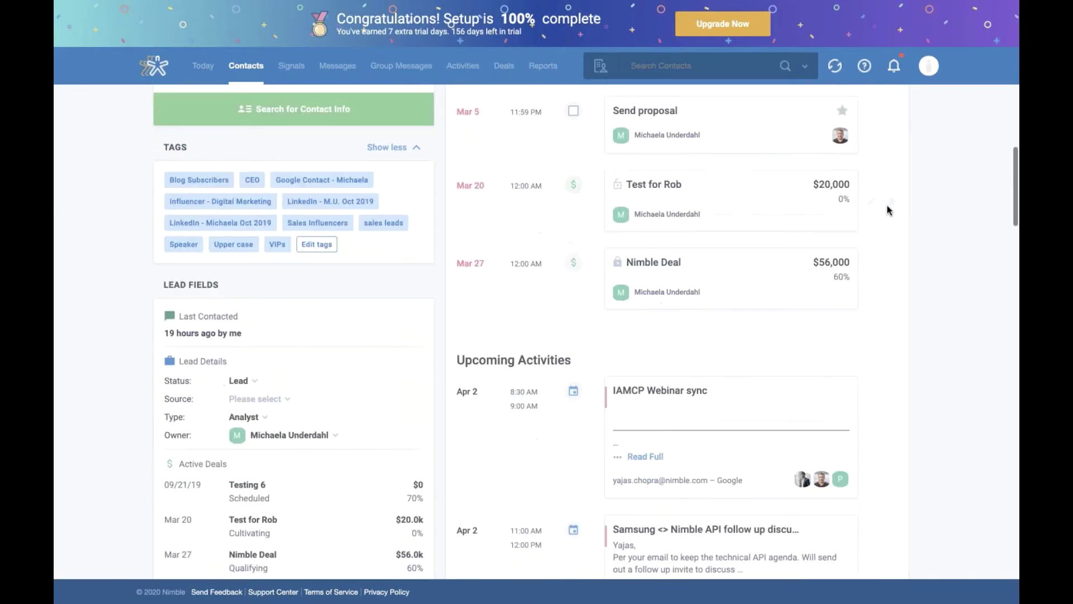
scroll(795, 350, up, 3)
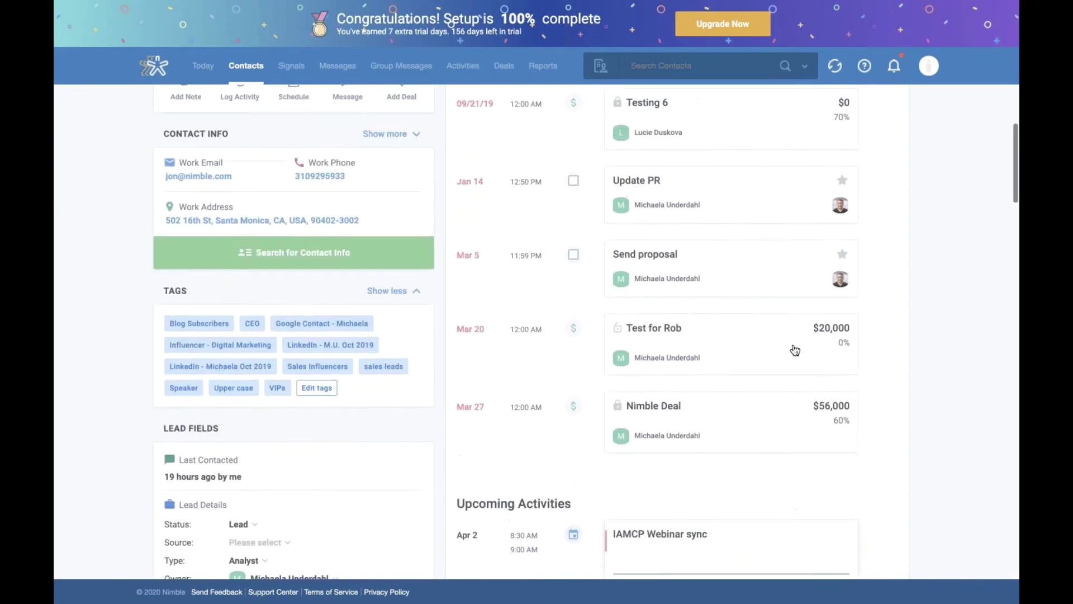
scroll(800, 355, up, 3)
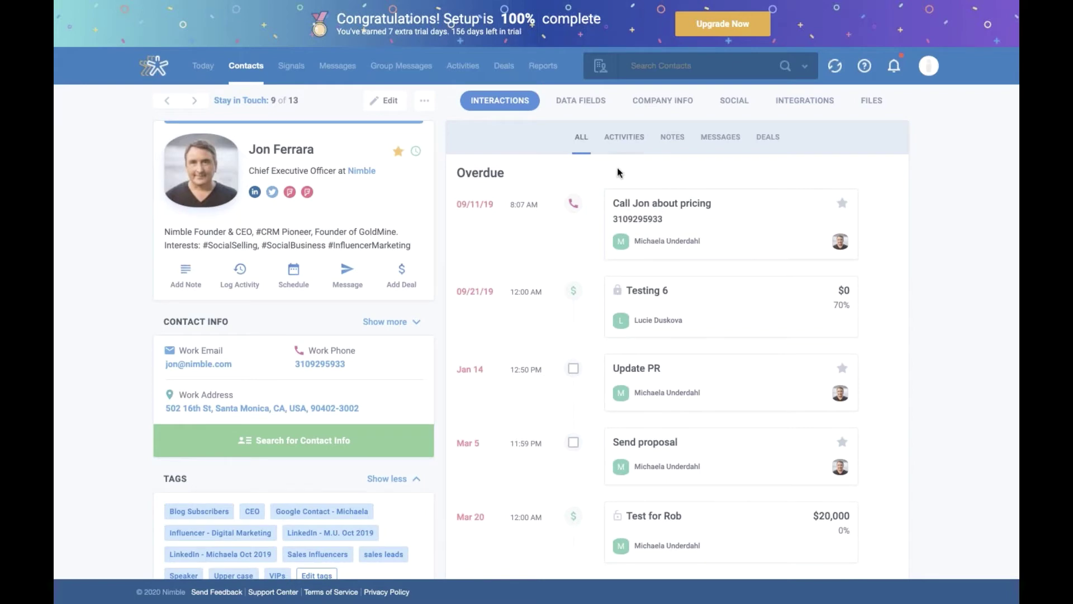
scroll(619, 172, up, 1)
scroll(885, 290, down, 1)
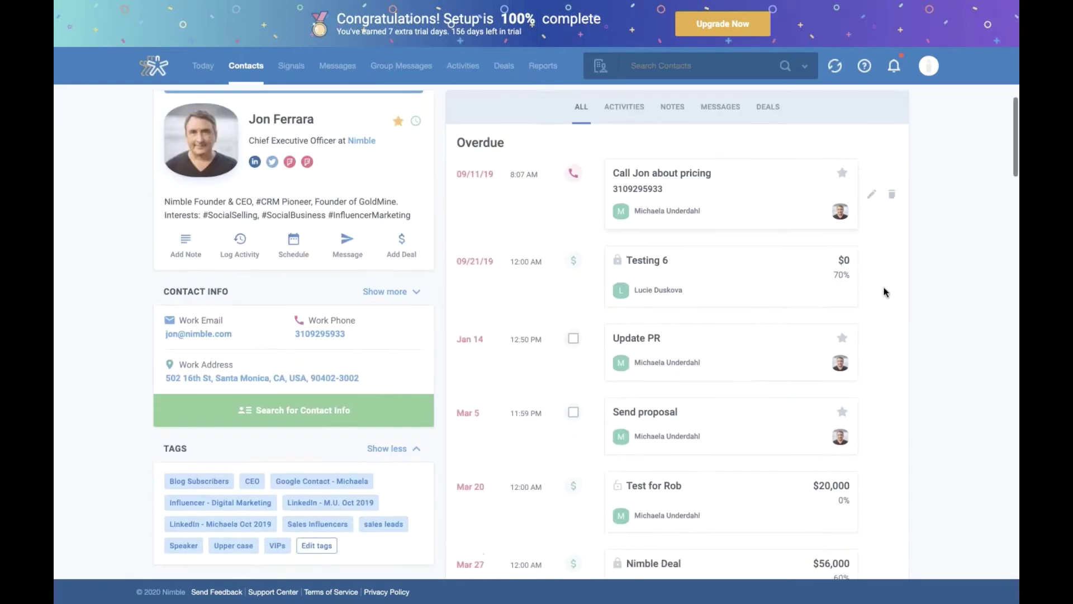
scroll(839, 269, up, 1)
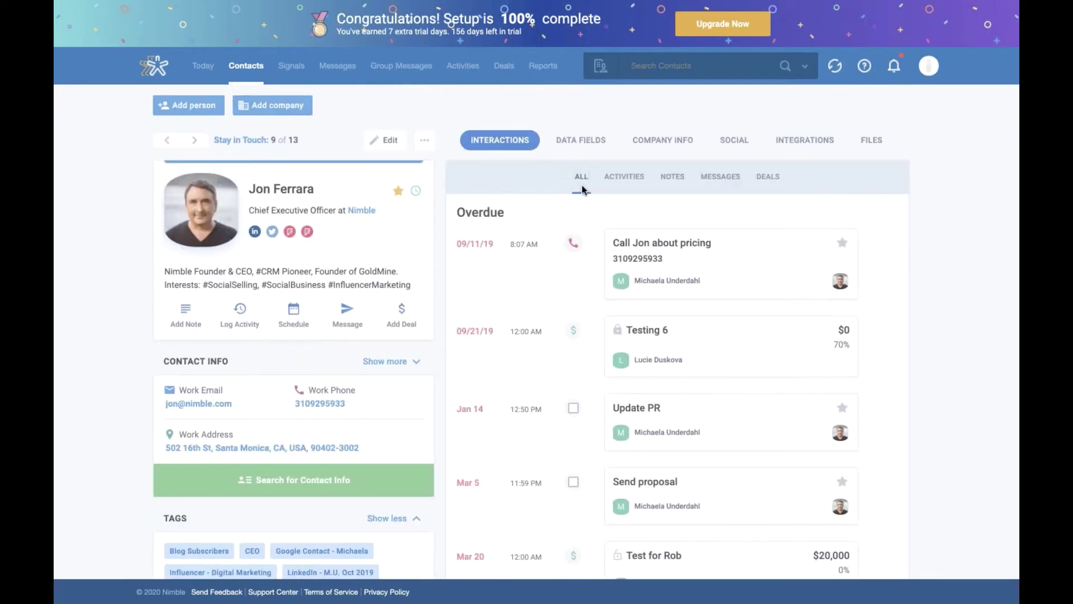
Step: Filter the contact's activities to Calls, and view the other activity types without choosing another
click(633, 178)
click(864, 213)
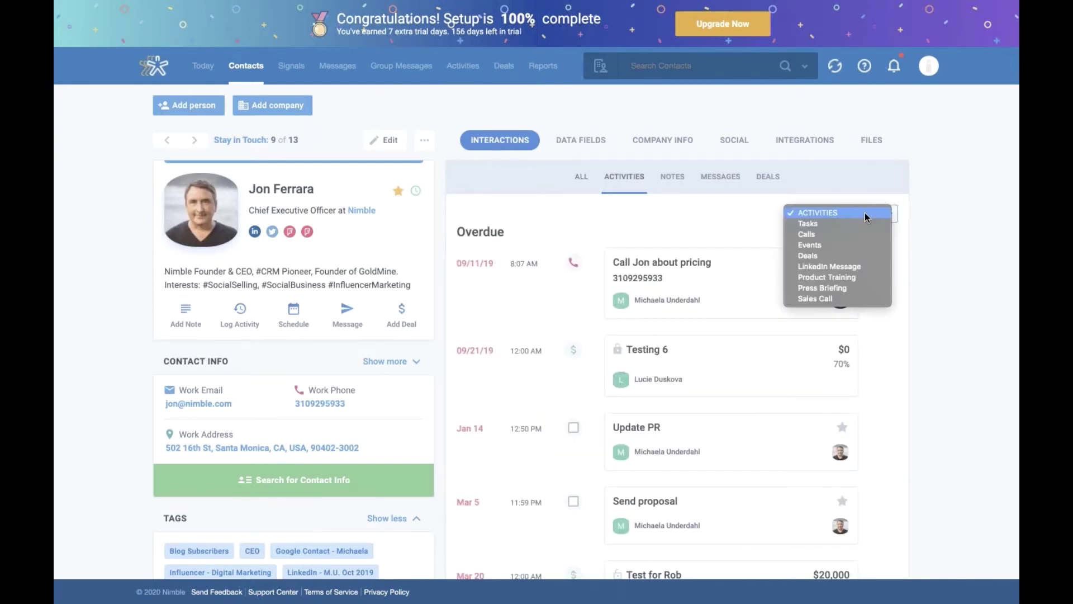
click(837, 234)
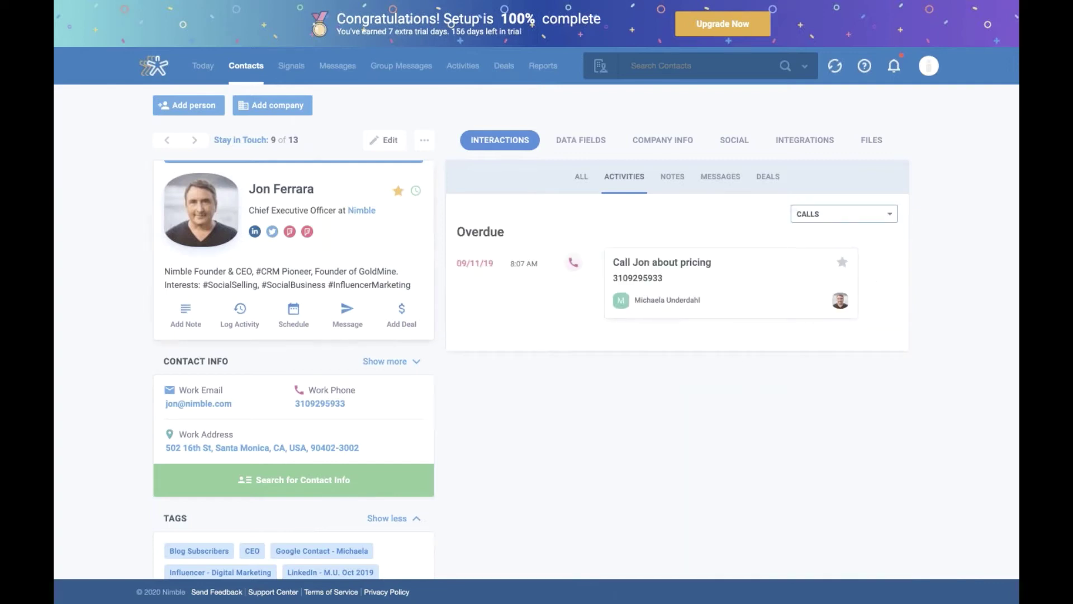
click(832, 212)
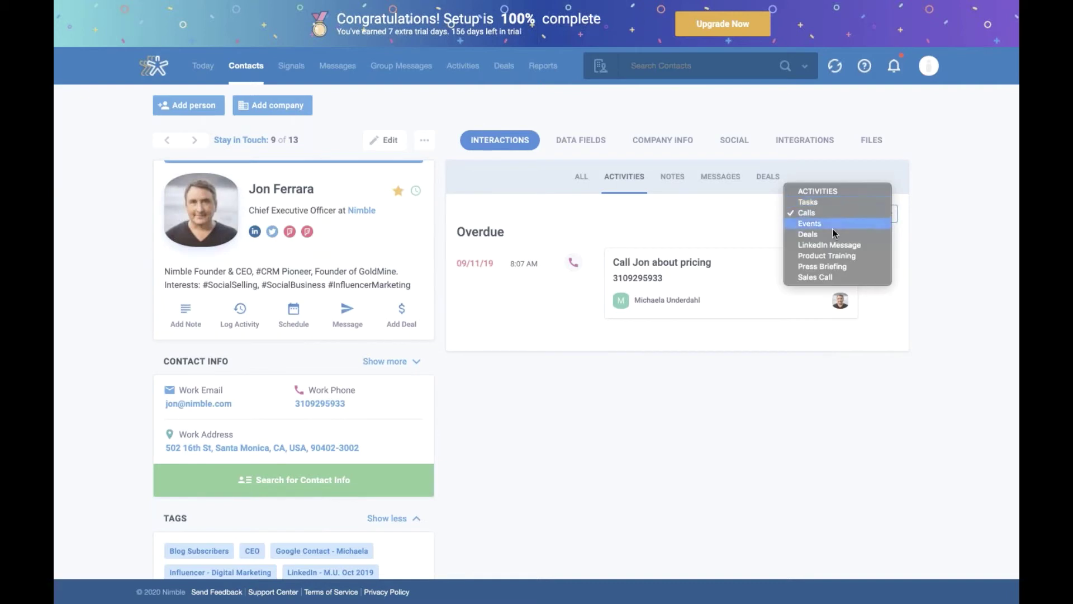
click(698, 229)
Step: Search the contact's notes for "cell"
click(672, 177)
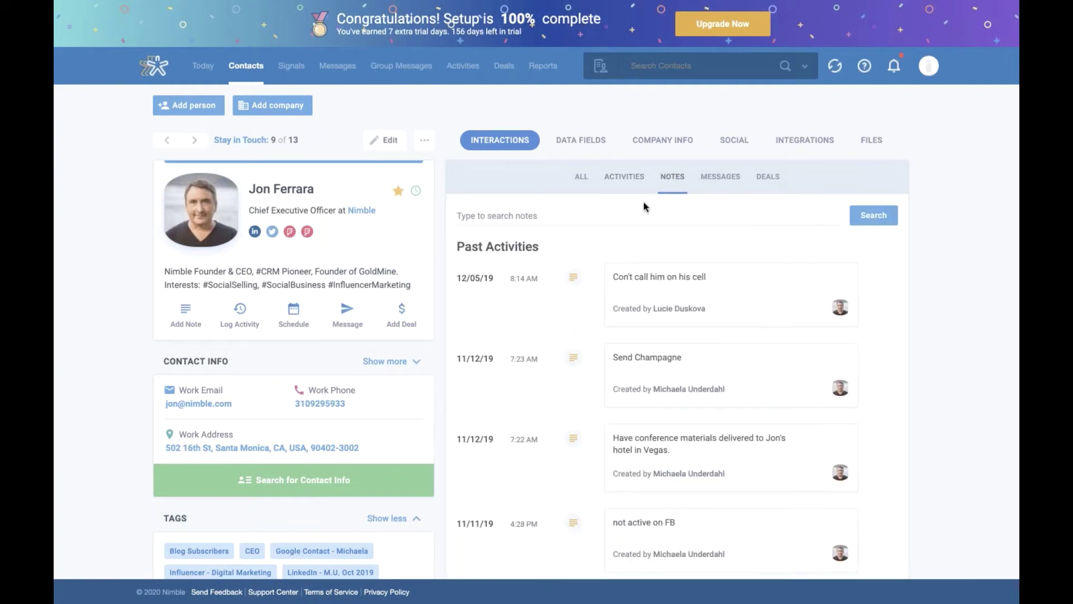
click(512, 218)
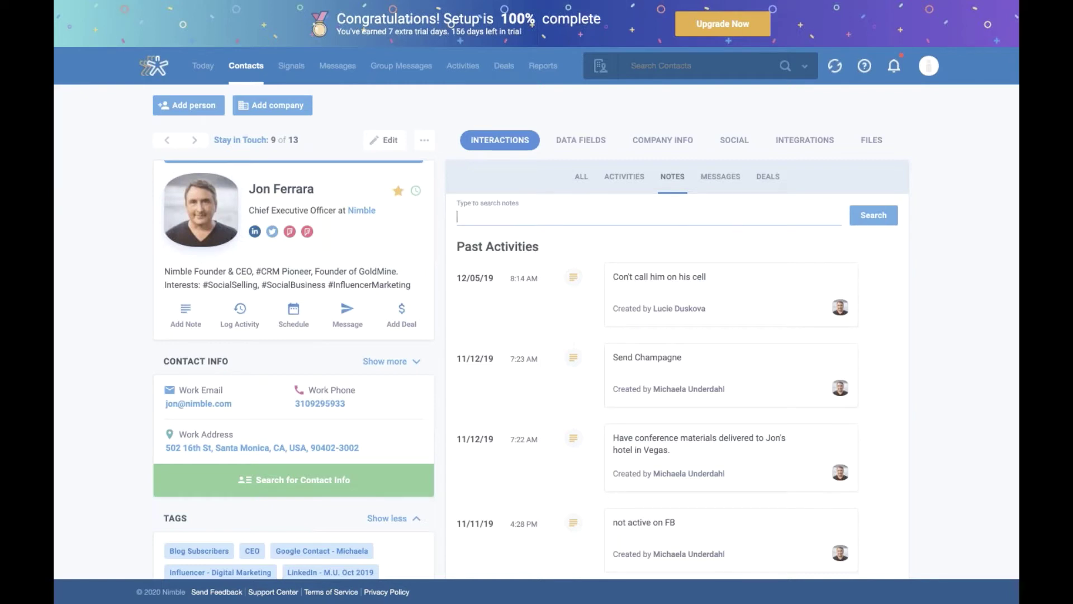
text(cell)
click(870, 217)
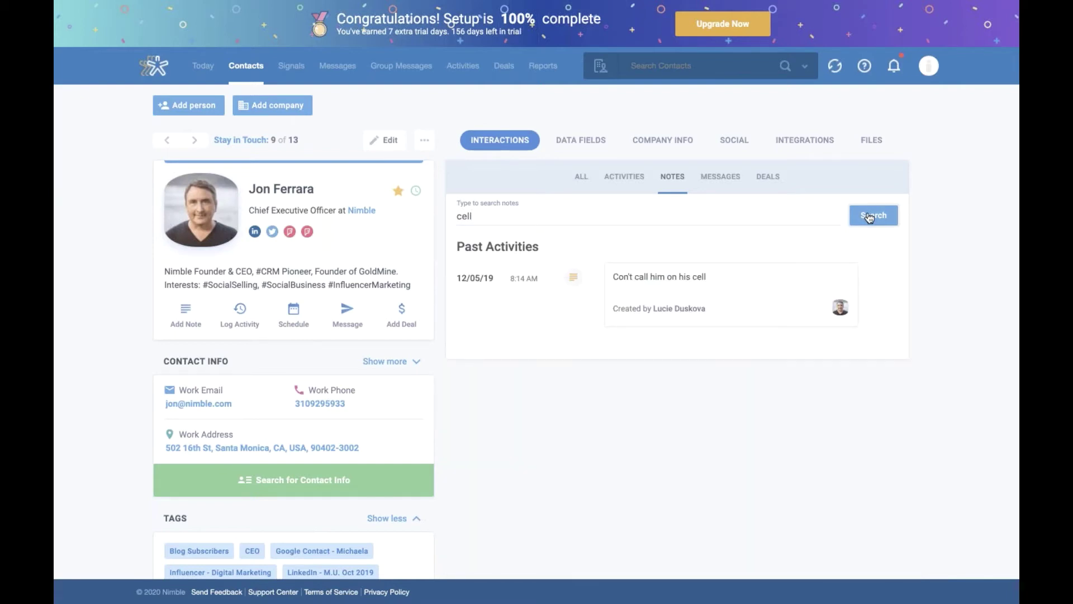
Step: View the contact's message history, and review the overdue and upcoming deals linked to the contact
click(723, 178)
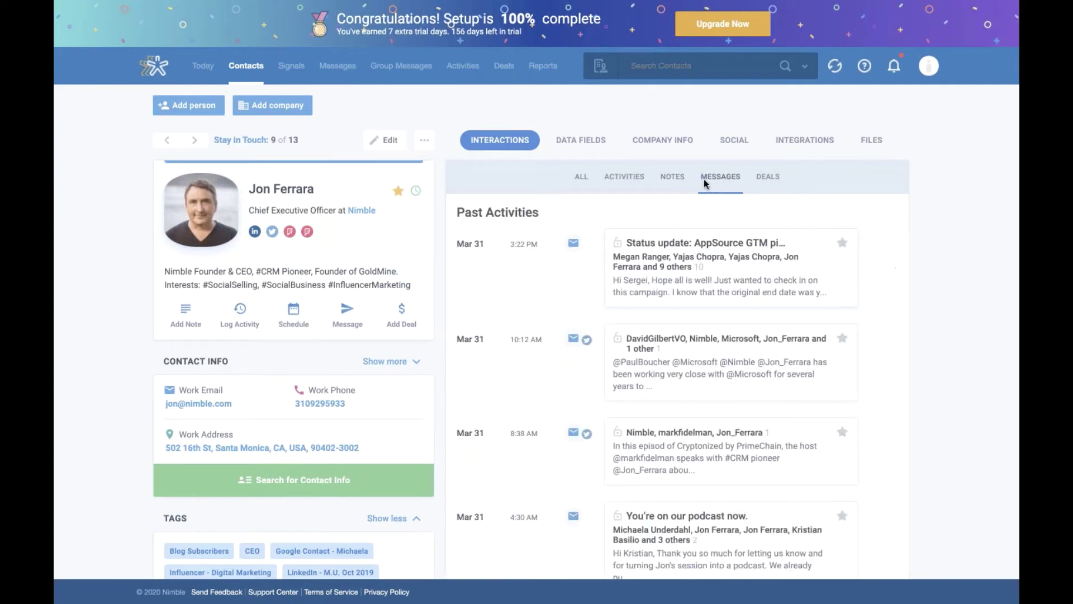
click(773, 180)
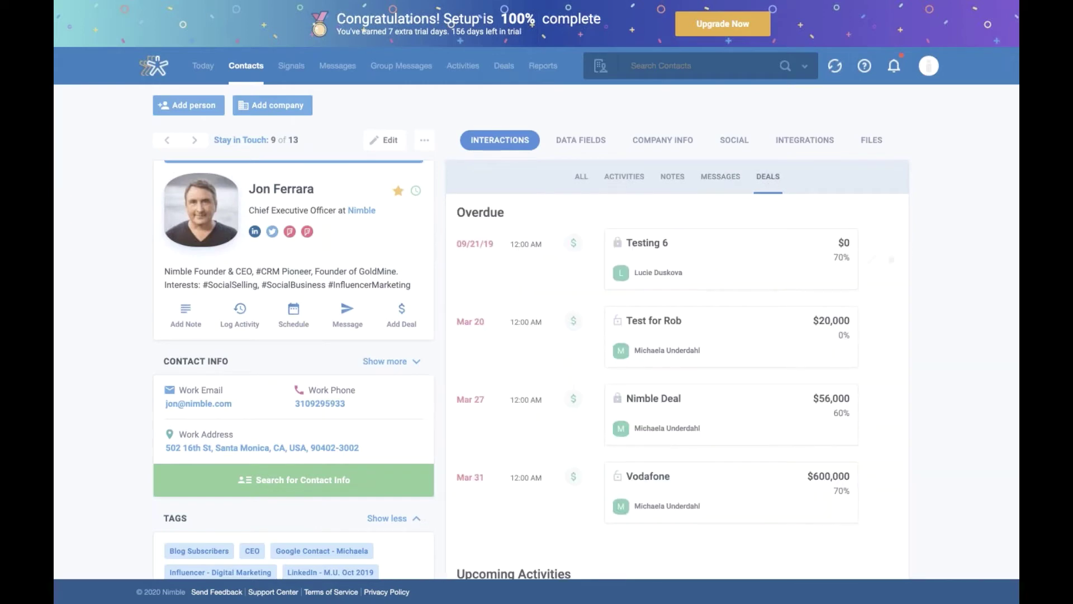
mouse_move(893, 289)
scroll(893, 289, down, 3)
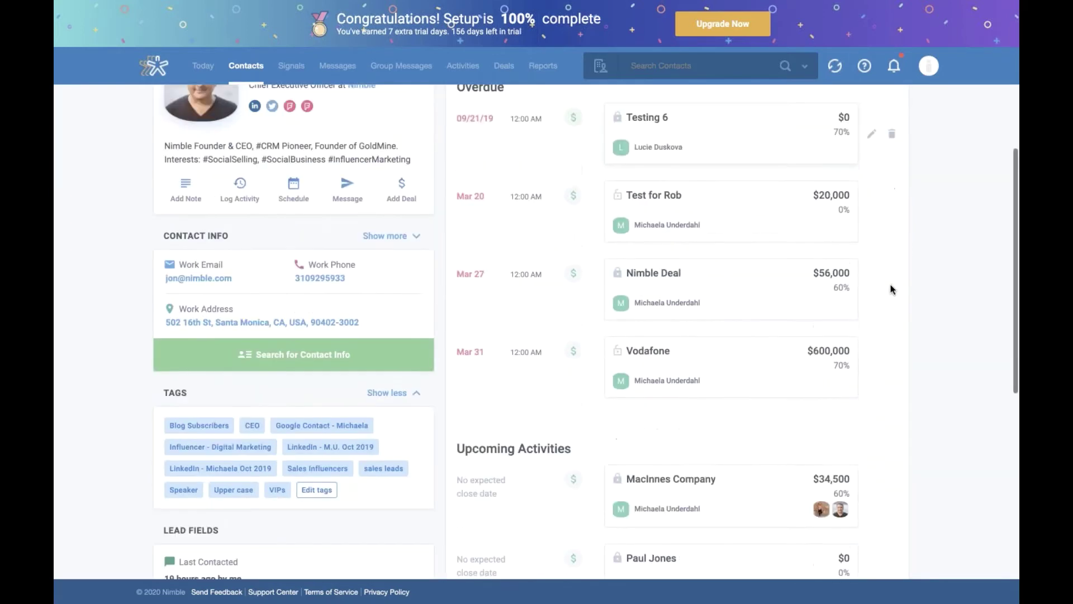
scroll(893, 289, up, 3)
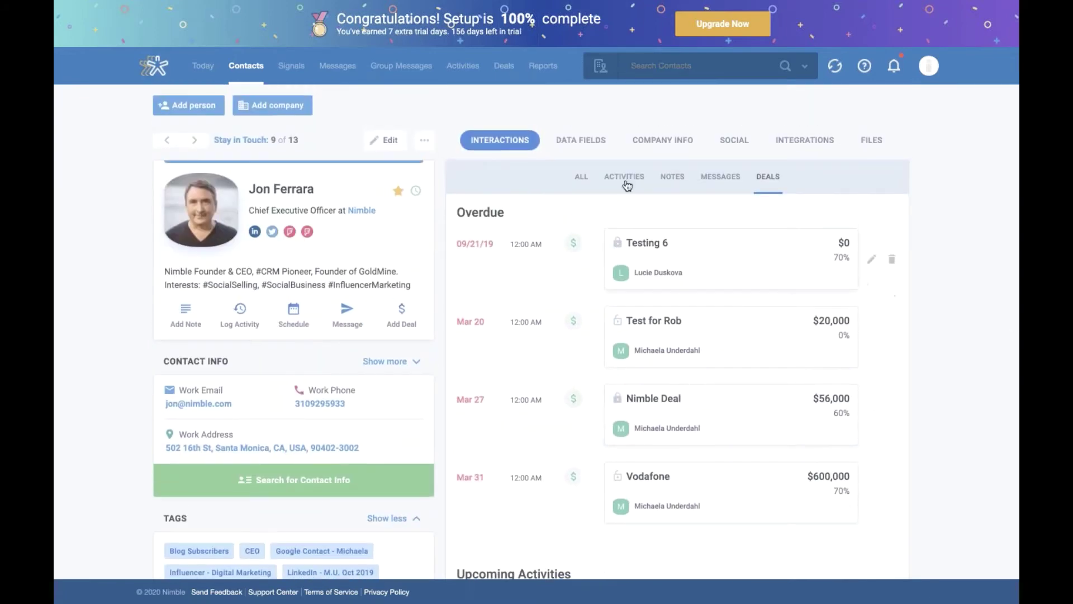
Step: Examine the contact's data fields, focusing on the Influencer Program details in the Programs group
click(610, 149)
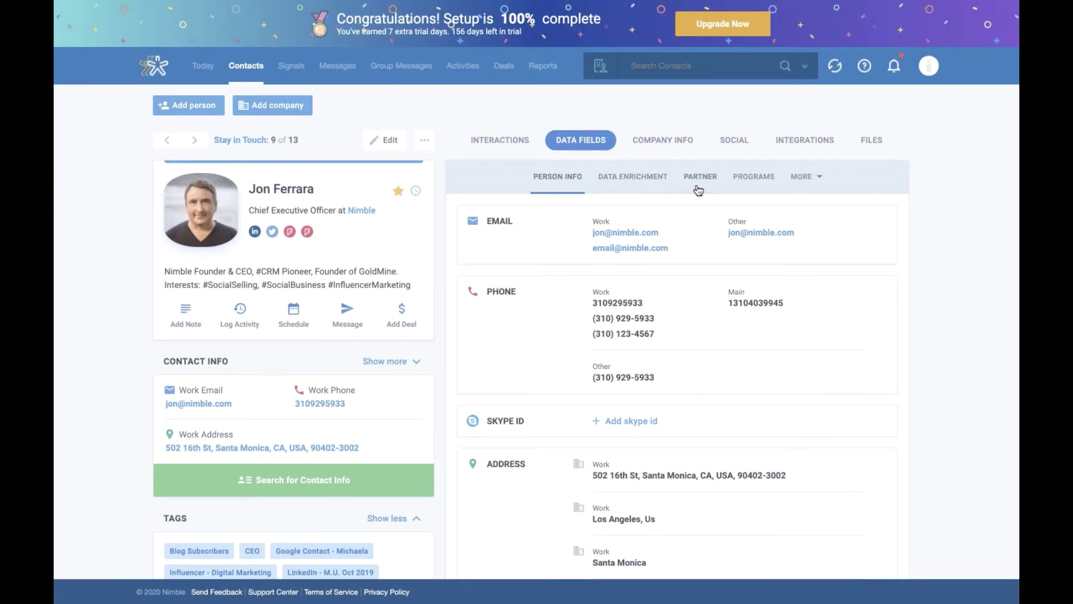
click(759, 179)
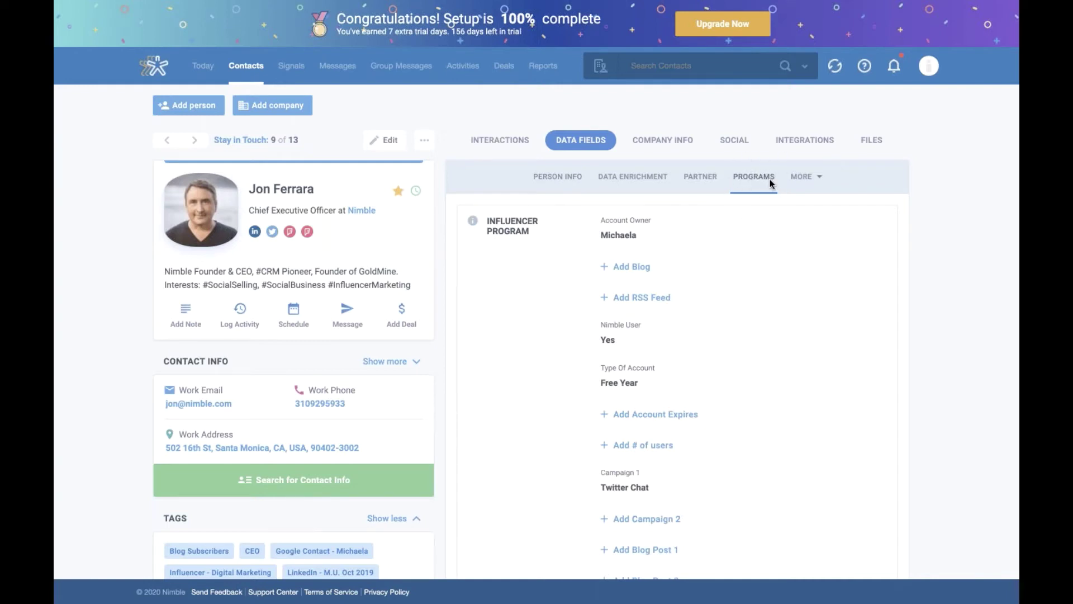
scroll(736, 252, down, 3)
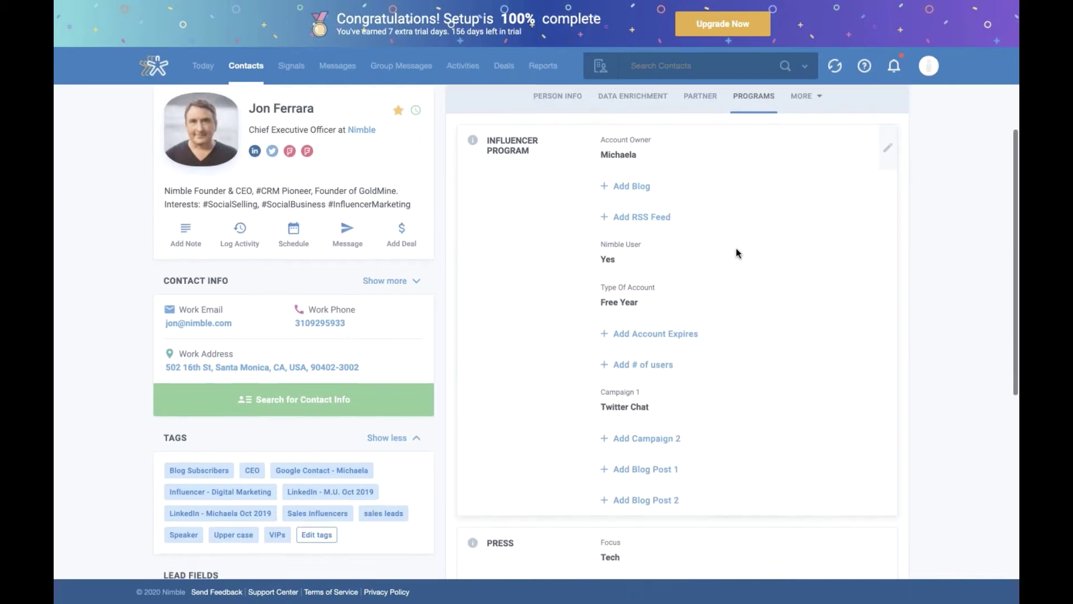
scroll(735, 253, up, 3)
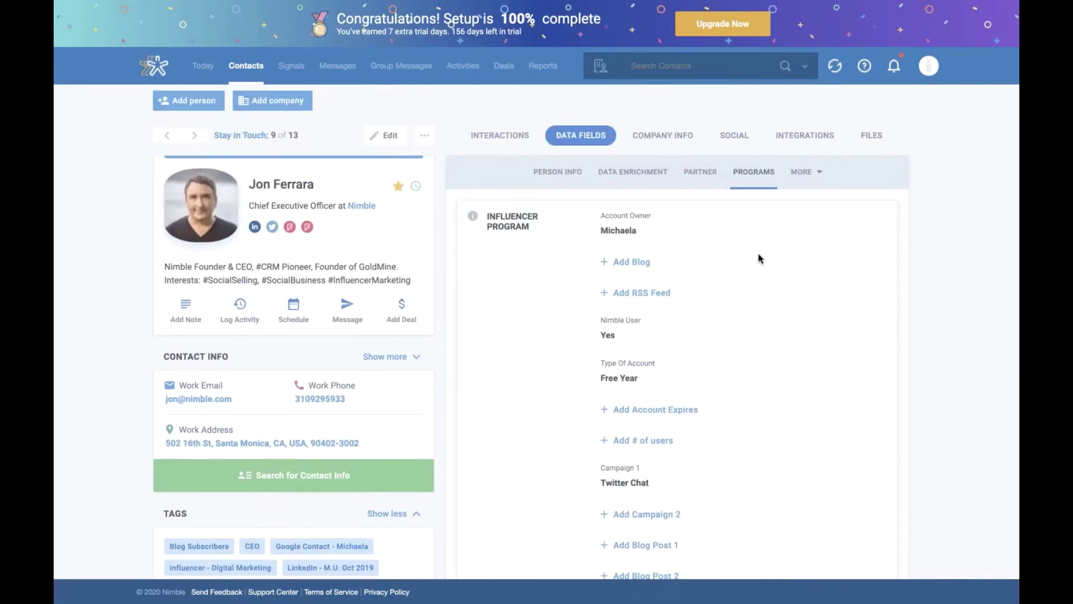
scroll(712, 244, down, 1)
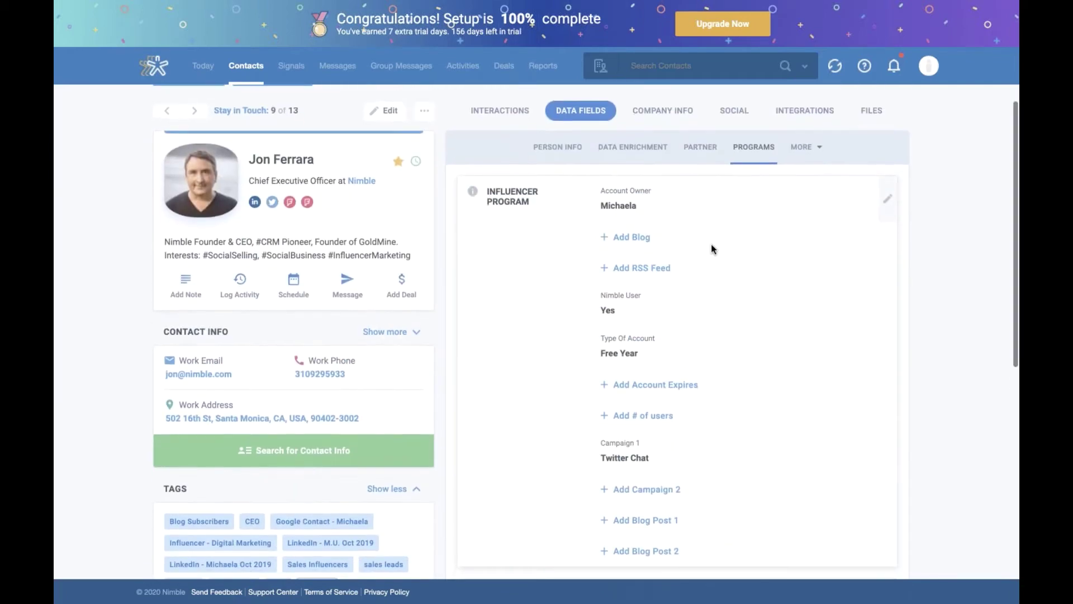
scroll(711, 246, down, 1)
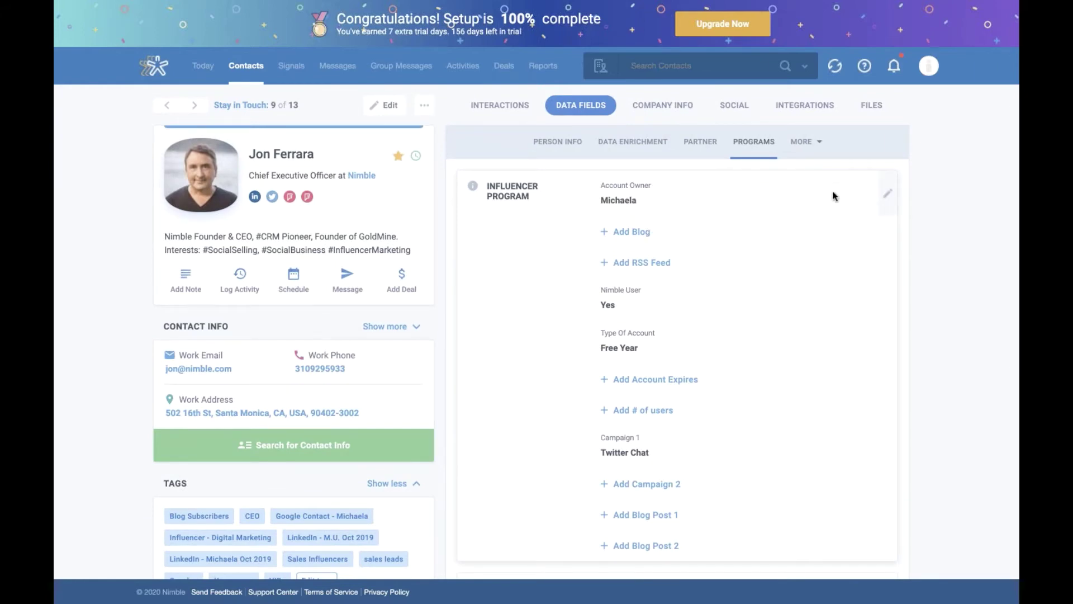
Step: Open the account's Data Fields settings and review the custom fields set up for the Programs tab
click(931, 69)
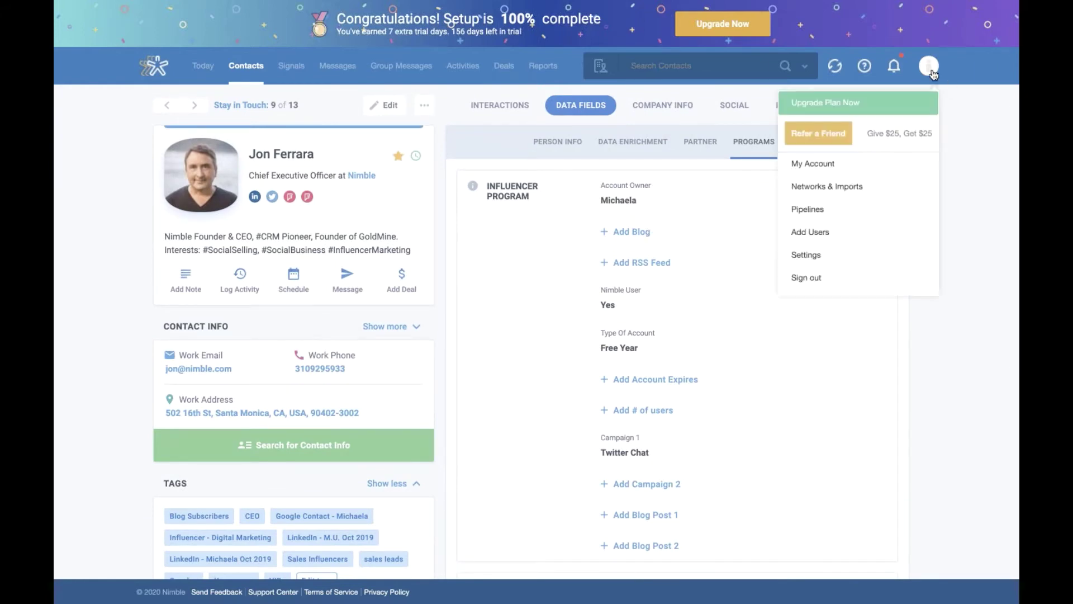
click(823, 256)
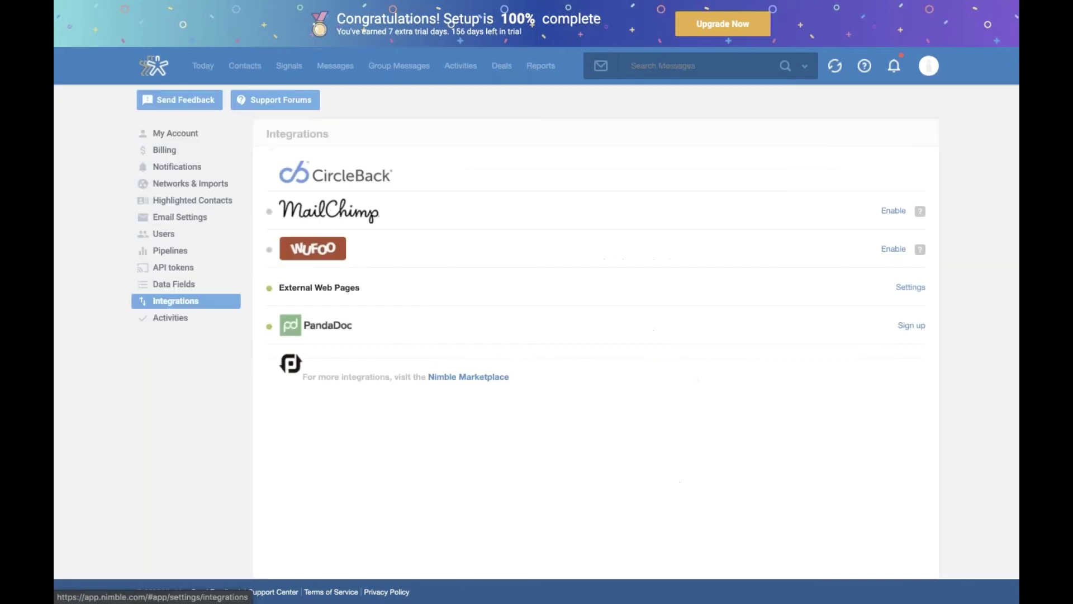
click(177, 291)
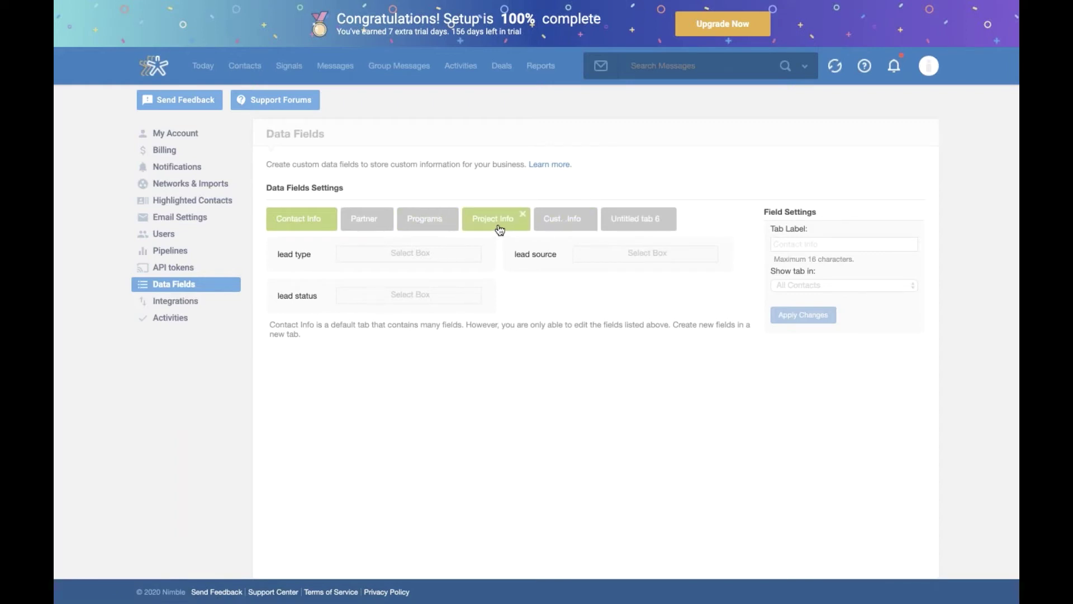
click(428, 230)
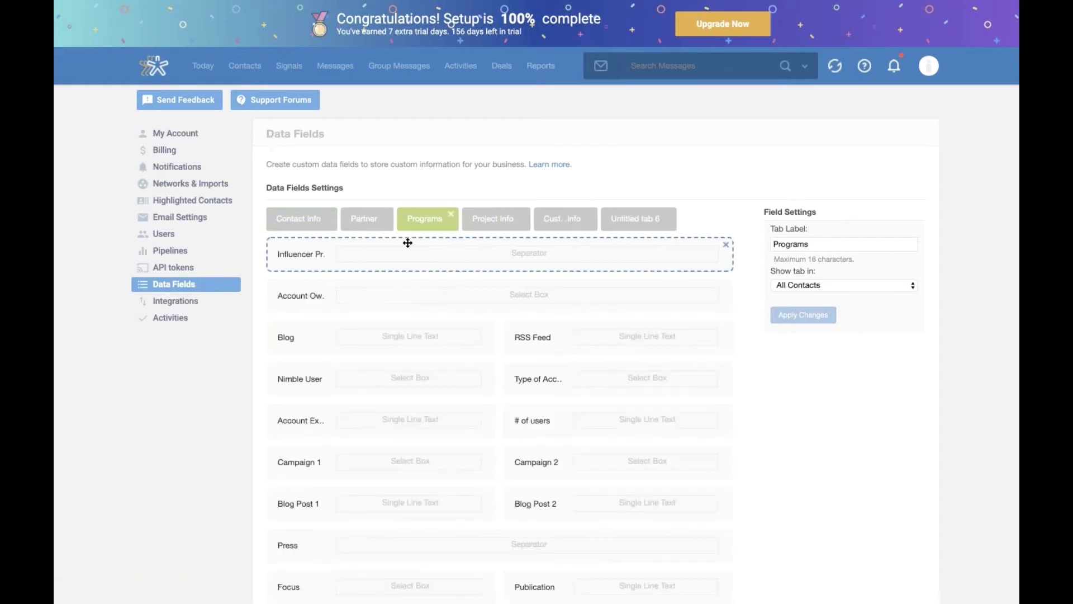
scroll(377, 256, down, 3)
scroll(377, 257, down, 2)
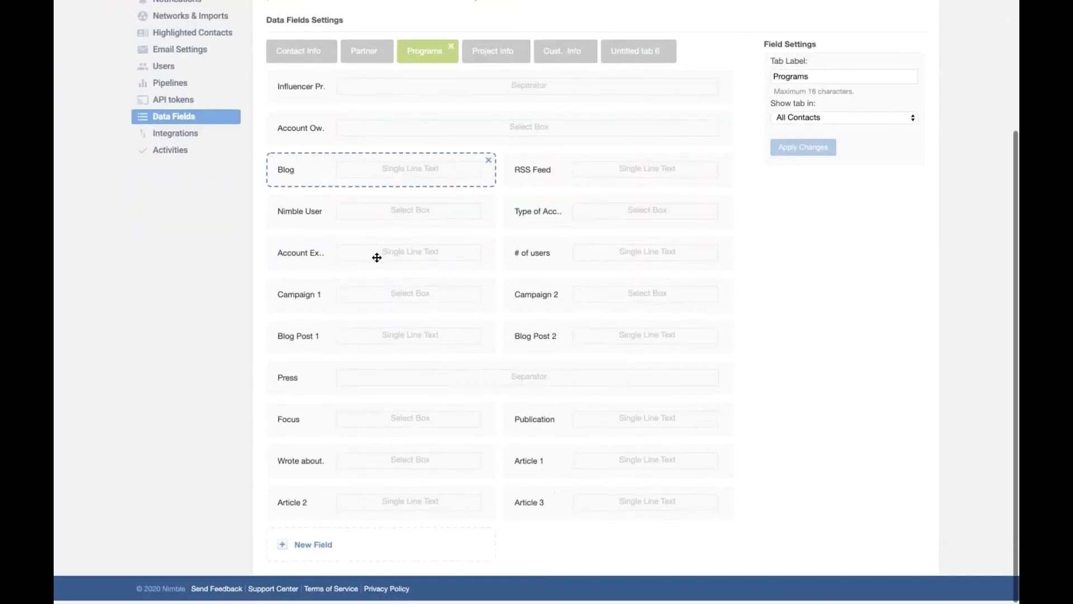
scroll(377, 257, up, 5)
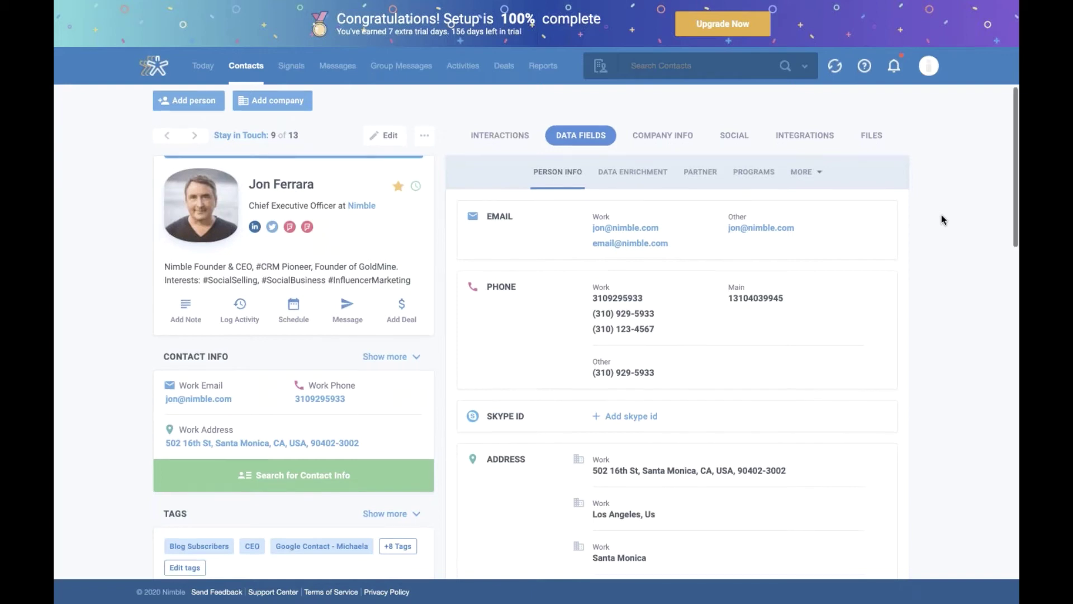
Step: Return to the contact's Programs data fields and review the Influencer Program entries and the fields below them
click(754, 176)
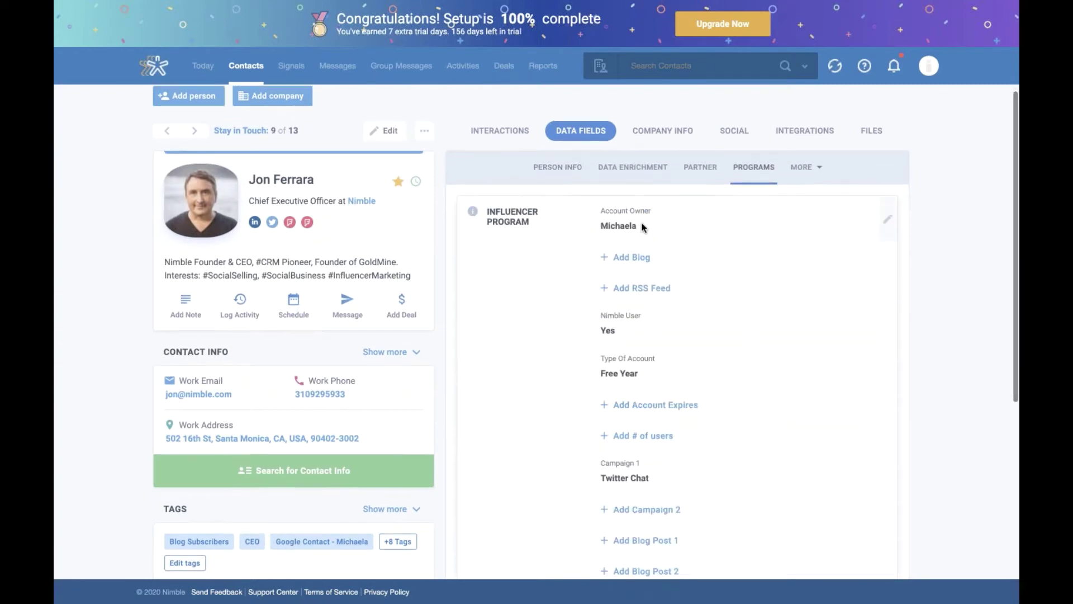
scroll(641, 232, up, 1)
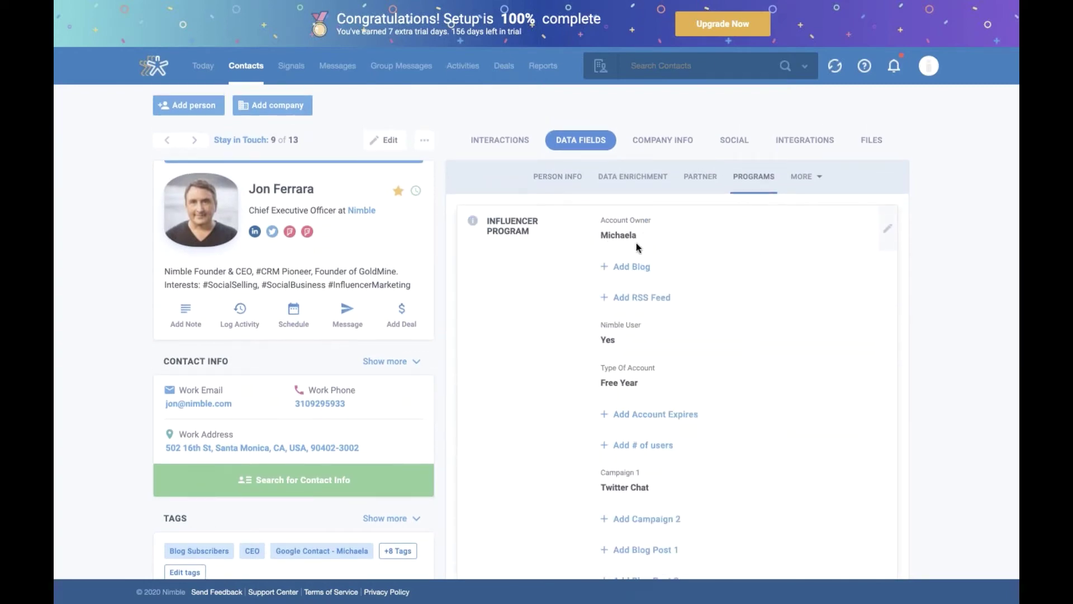
scroll(674, 298, down, 1)
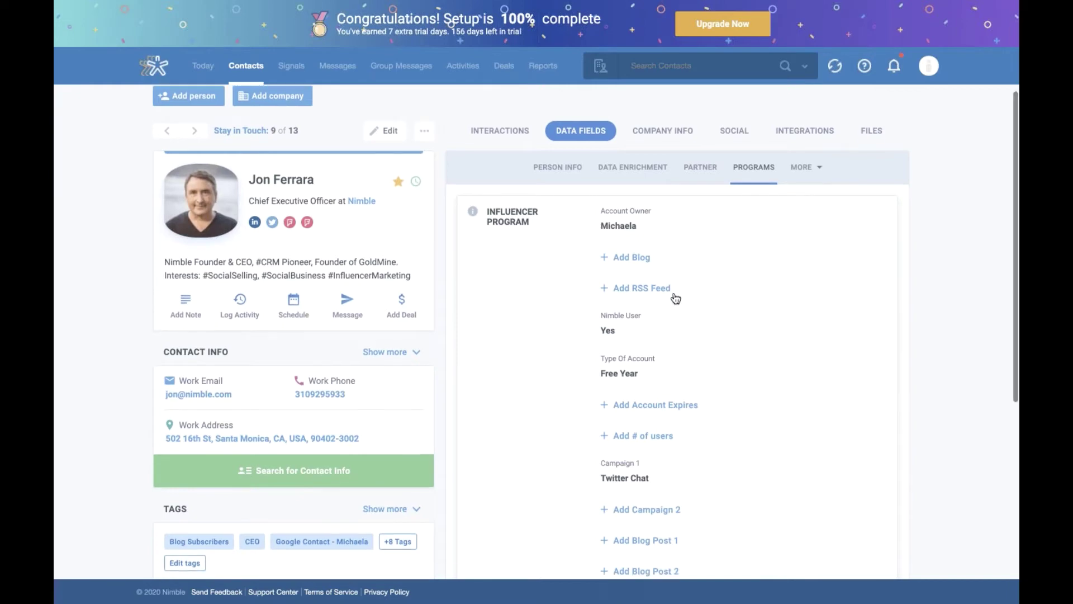
scroll(675, 298, up, 1)
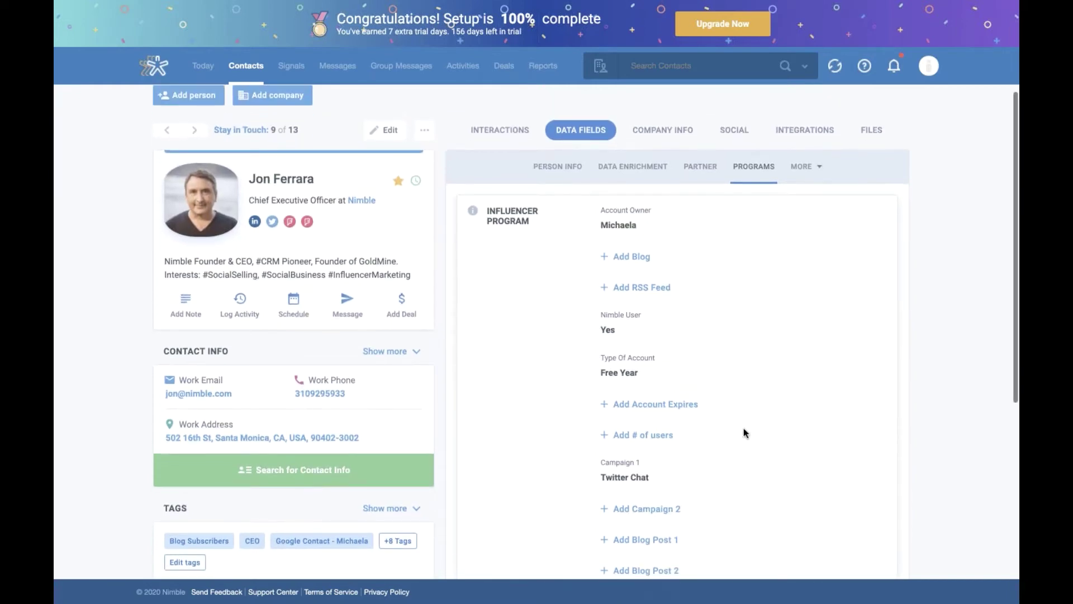
scroll(744, 432, down, 4)
scroll(747, 305, up, 4)
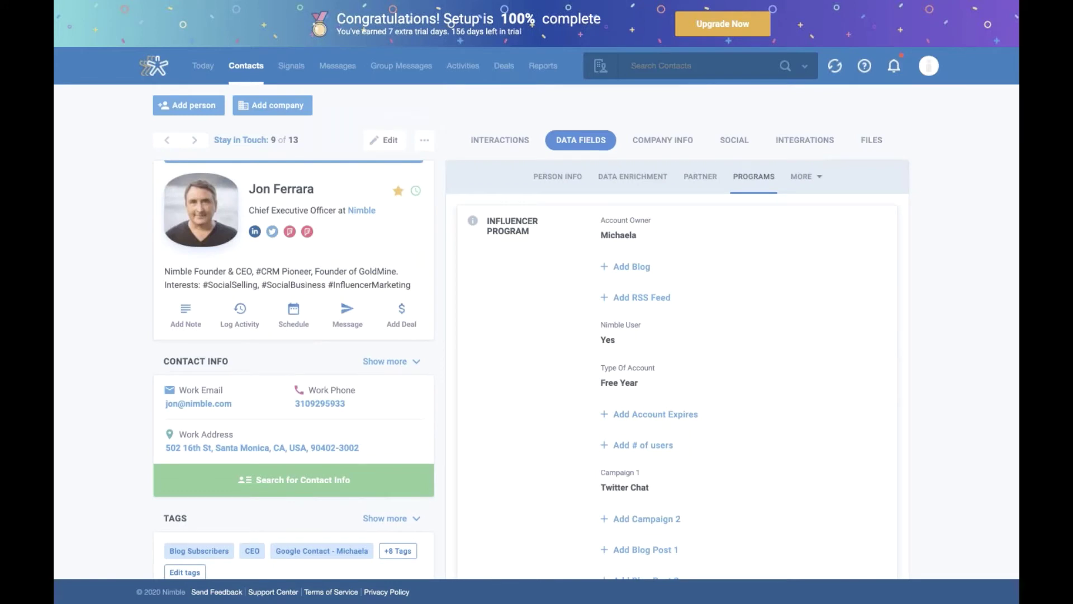
Step: Open the contact's Account Owner field to view its choices without changing it, and view the contact's file attachment options
mouse_move(876, 230)
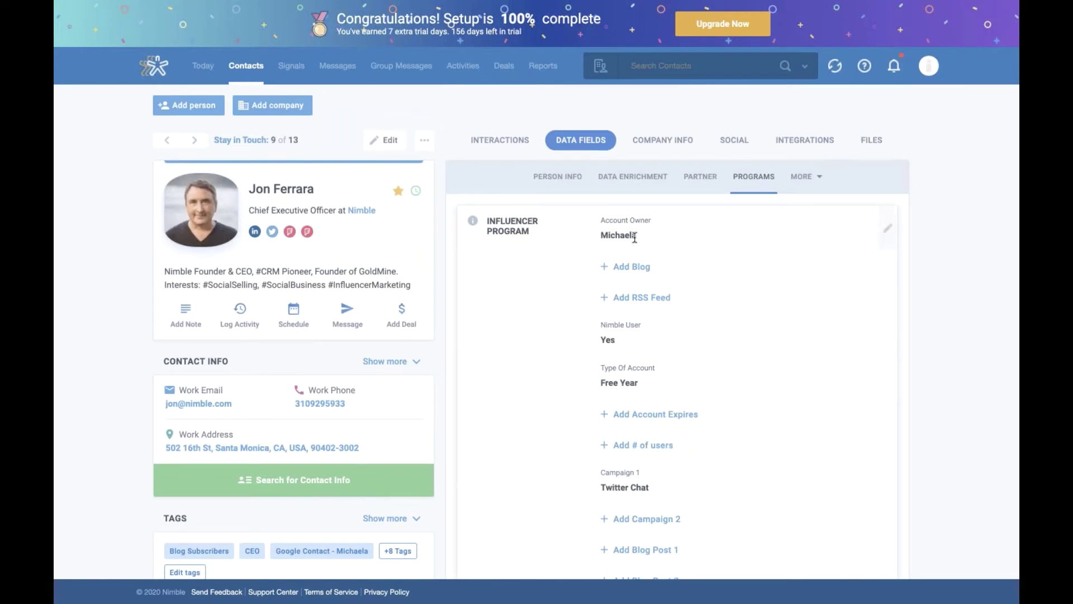
click(888, 228)
click(727, 235)
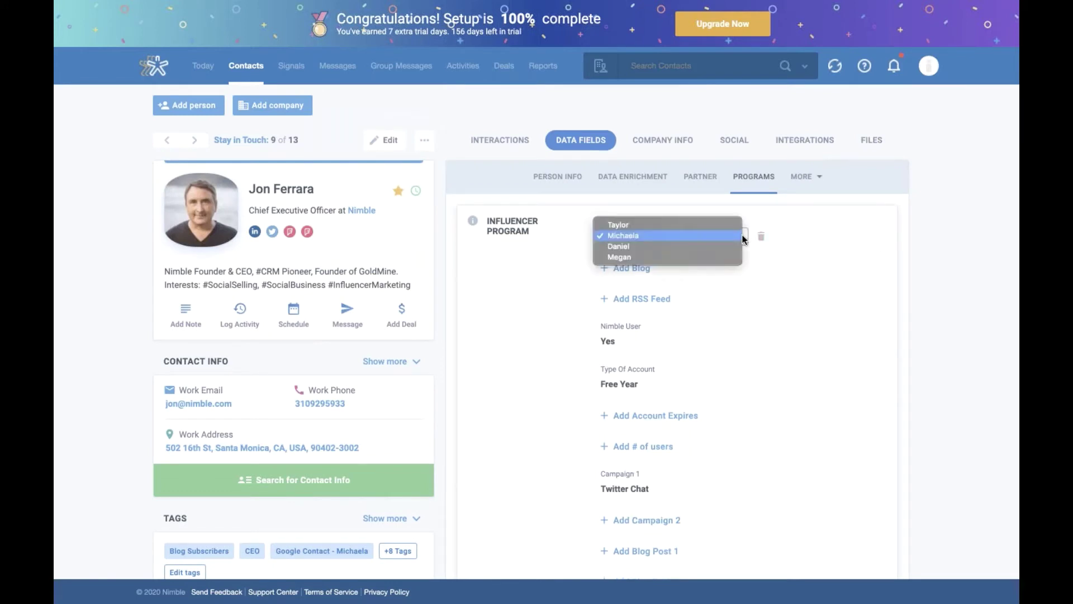
click(851, 222)
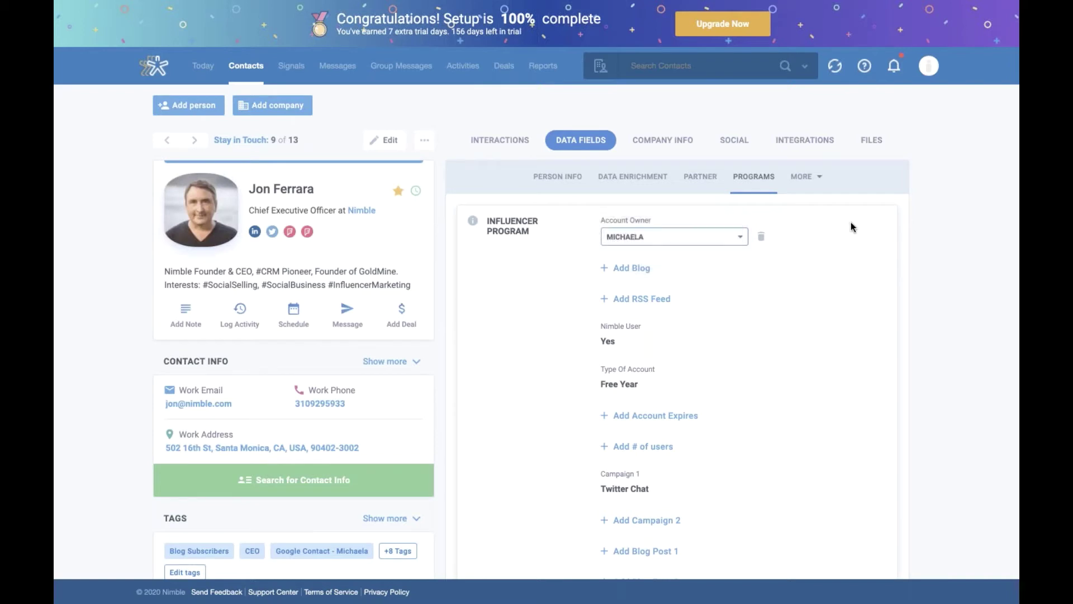
click(875, 144)
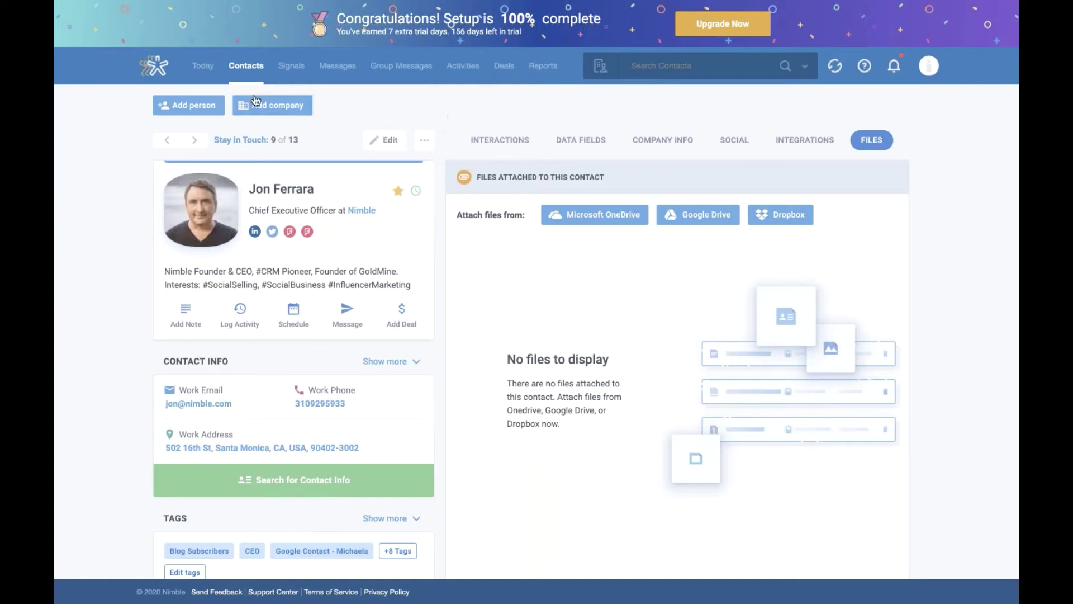
Step: Start a new segment from the contacts list and restrict it to People
click(253, 69)
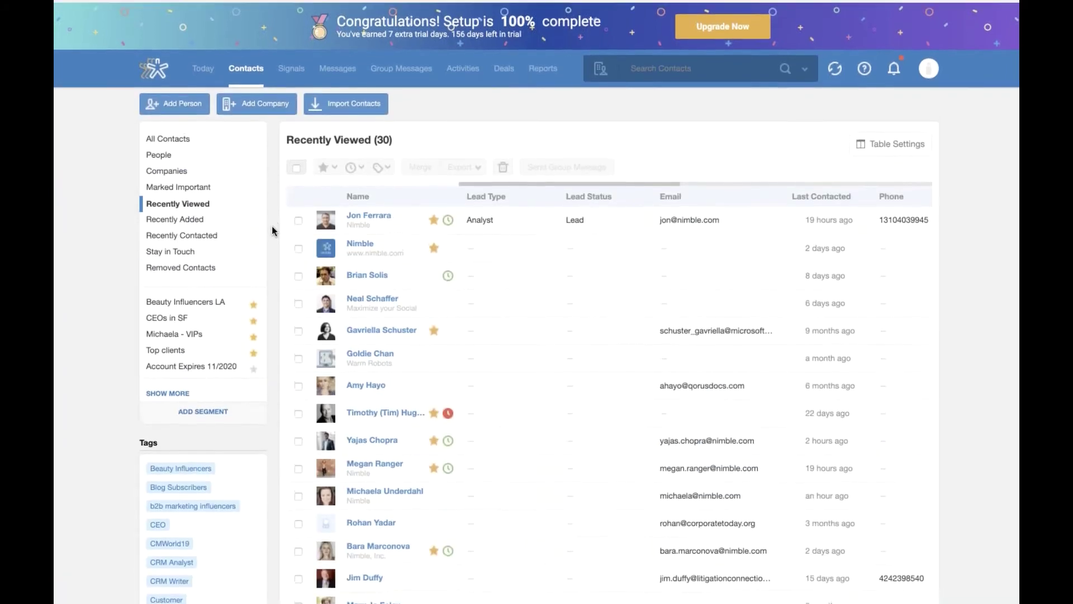
click(203, 411)
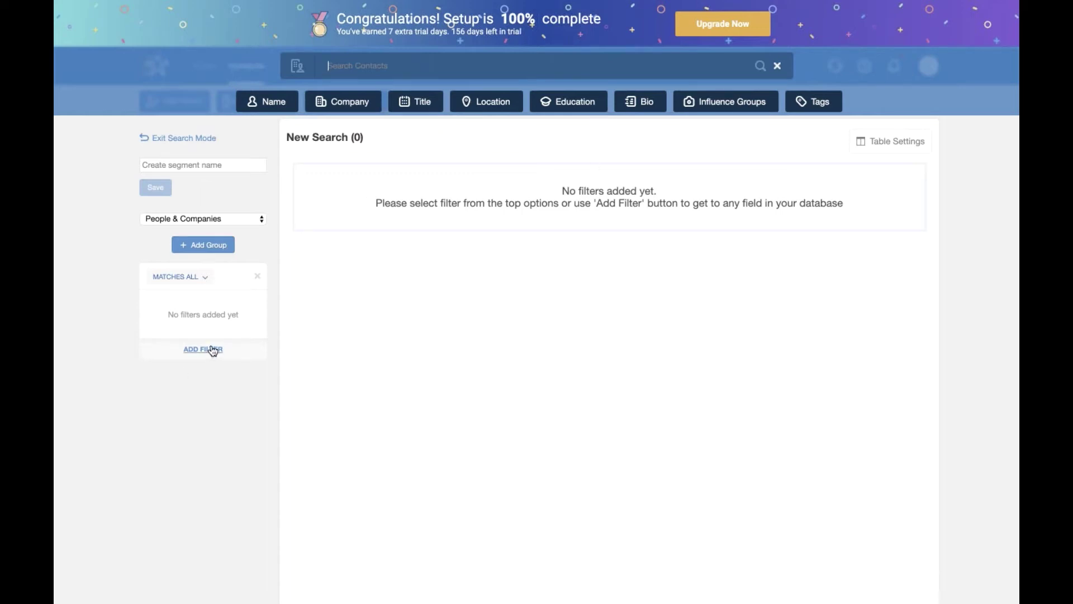
click(231, 220)
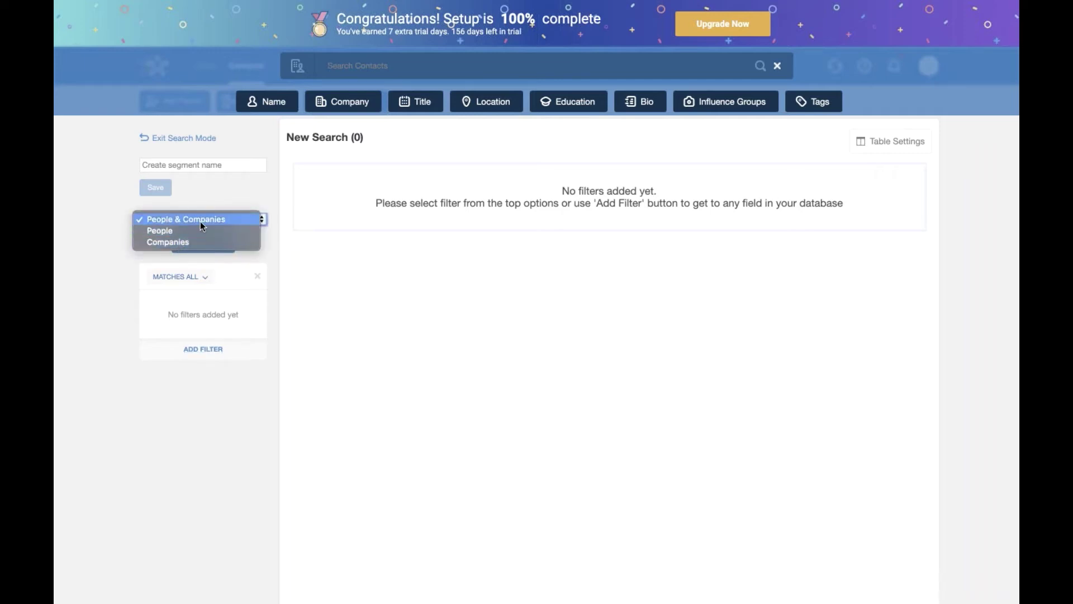
click(170, 231)
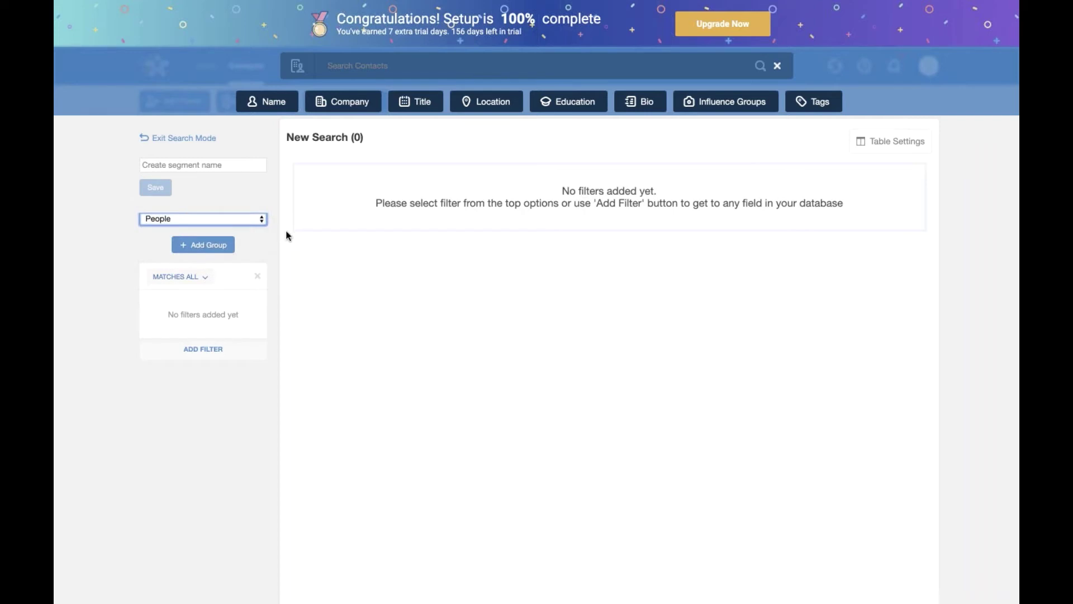
Step: Add a Programs filter to the segment where Account Owner is the second listed owner
click(214, 353)
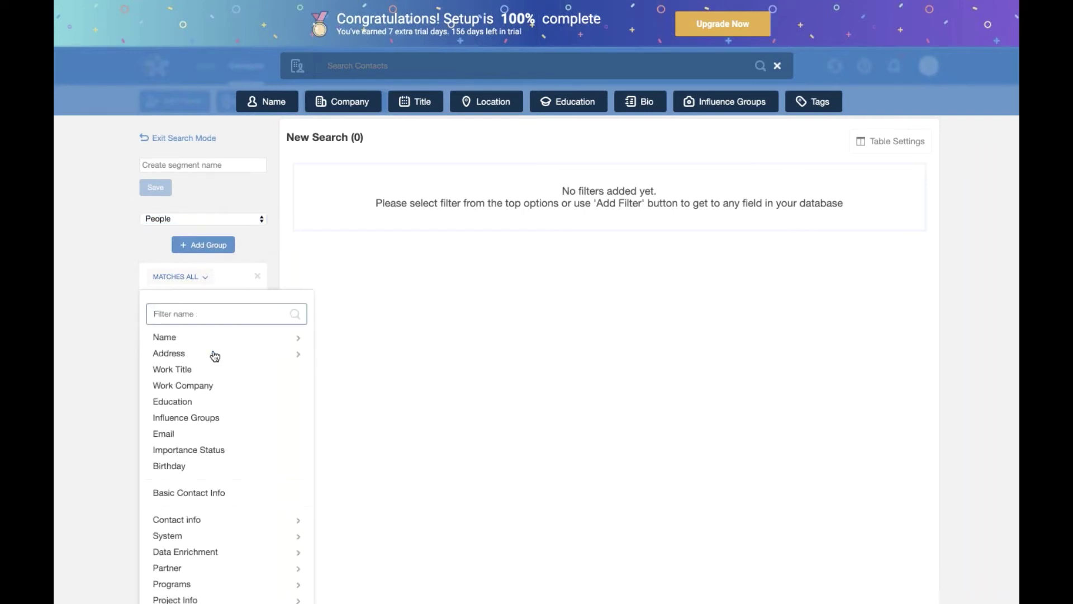
click(203, 352)
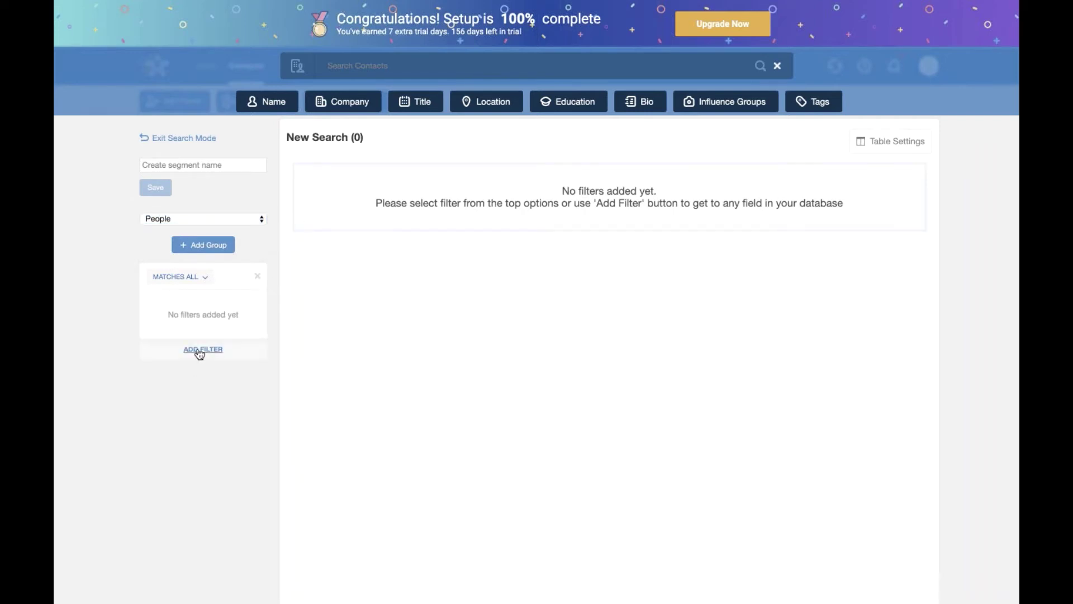
click(199, 352)
scroll(216, 391, down, 3)
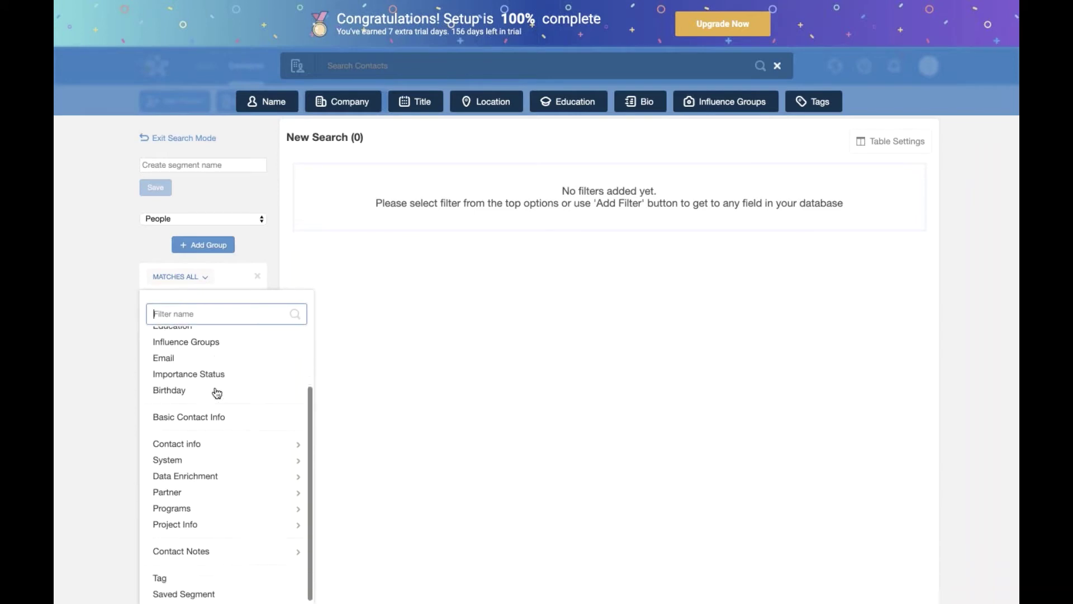
scroll(217, 393, down, 2)
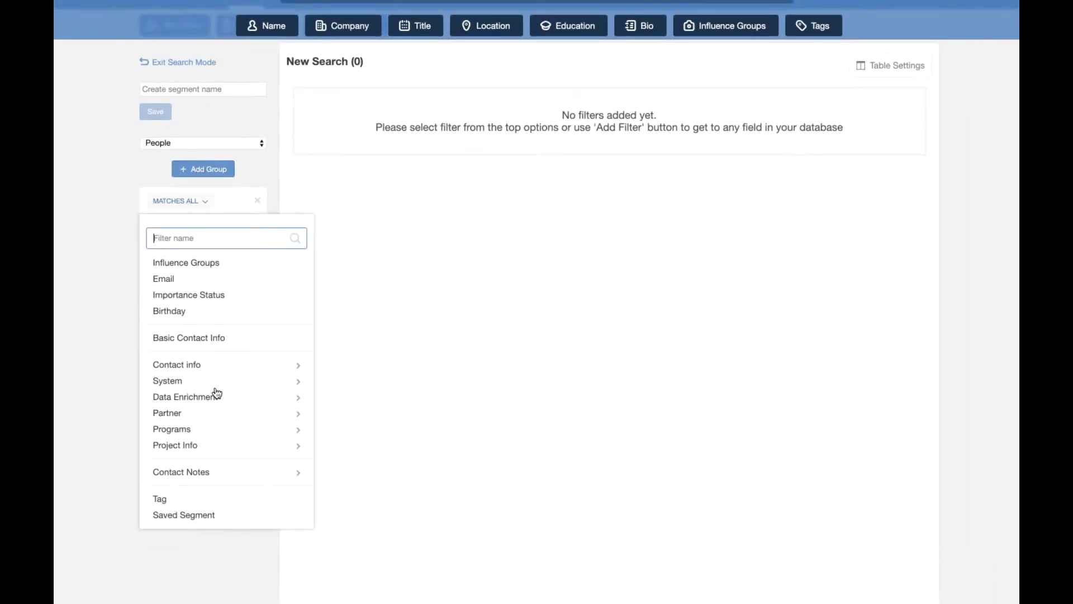
click(173, 431)
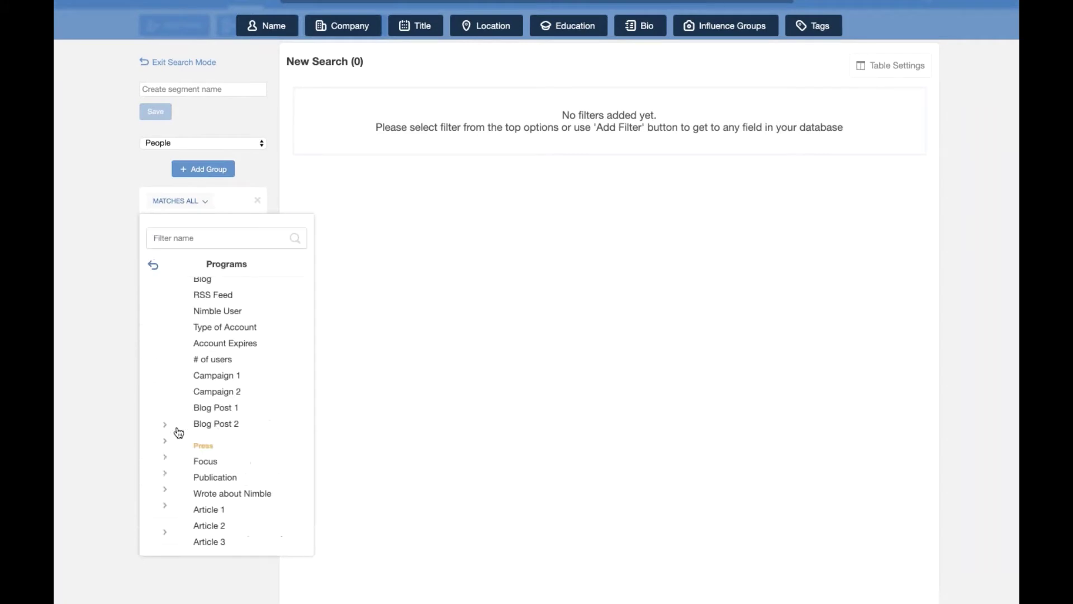
scroll(250, 362, up, 2)
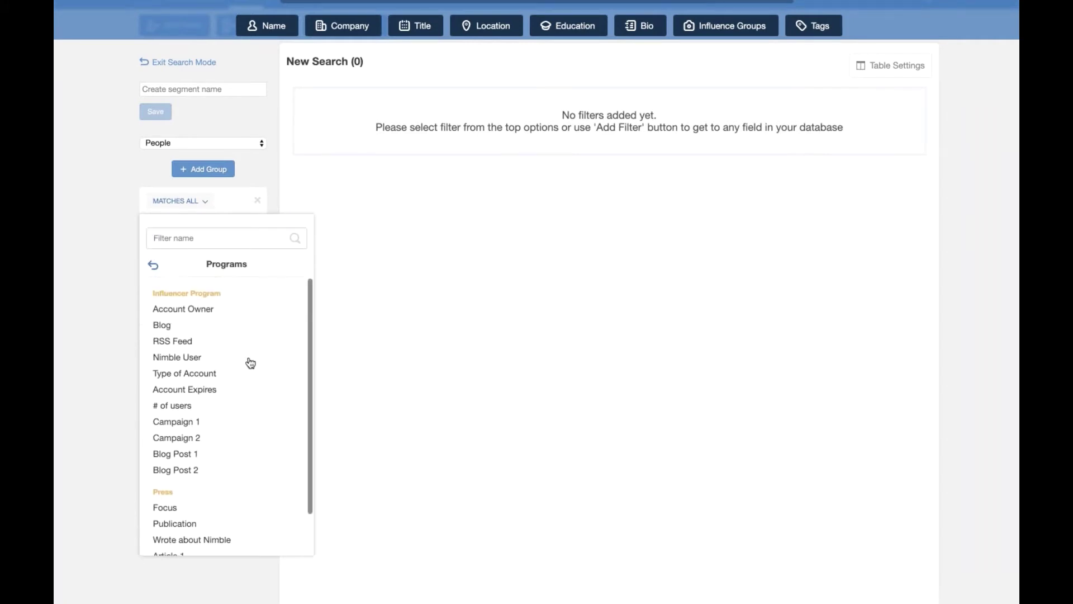
click(206, 318)
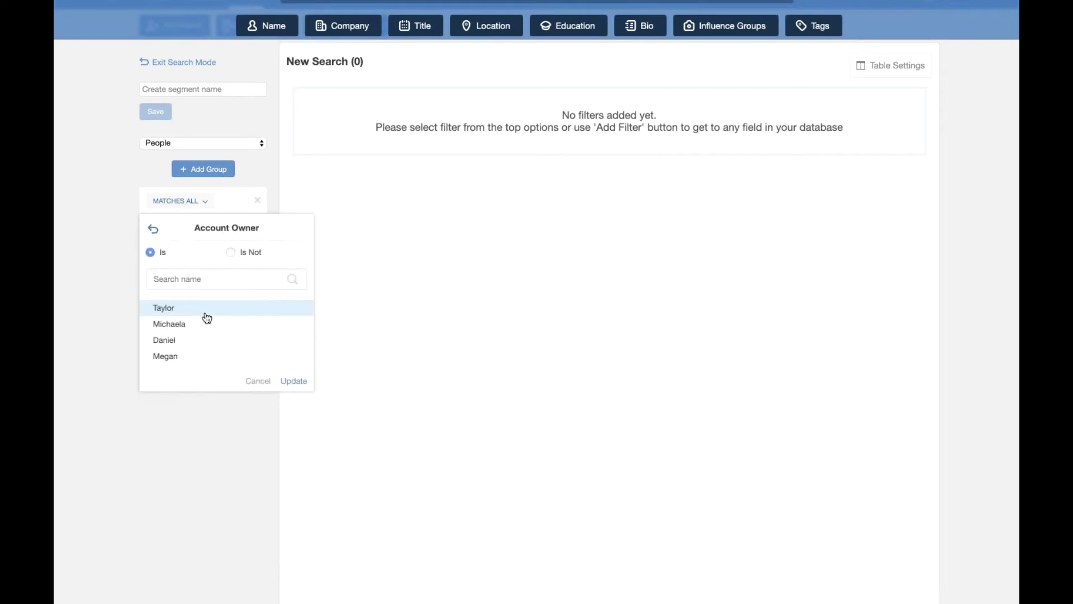
click(294, 384)
scroll(349, 344, up, 3)
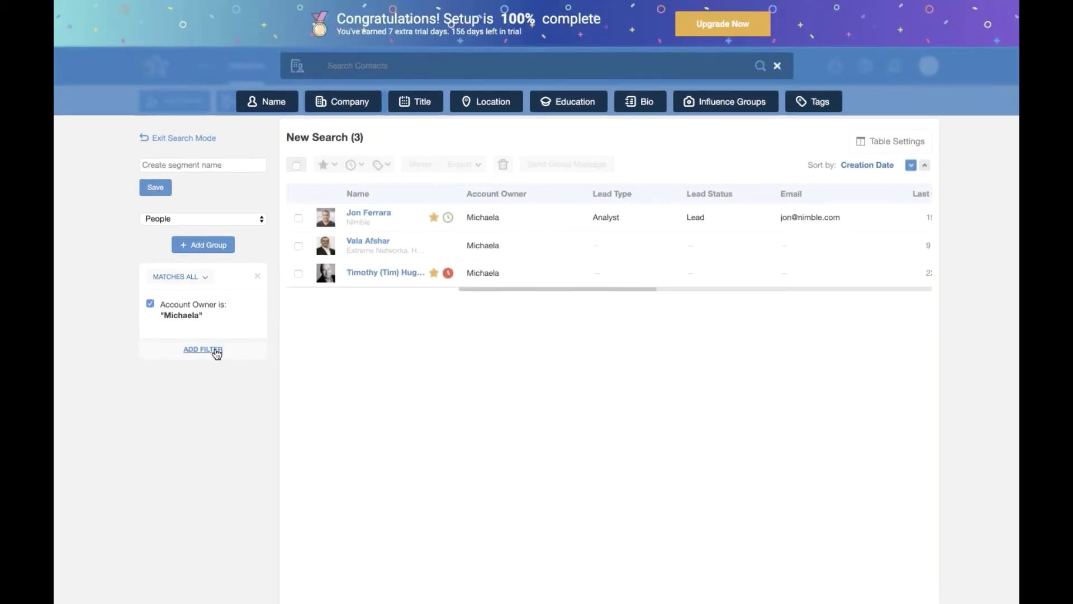
Step: View the condition options of the segment's Birthday filter and cancel without adding the filter
click(216, 350)
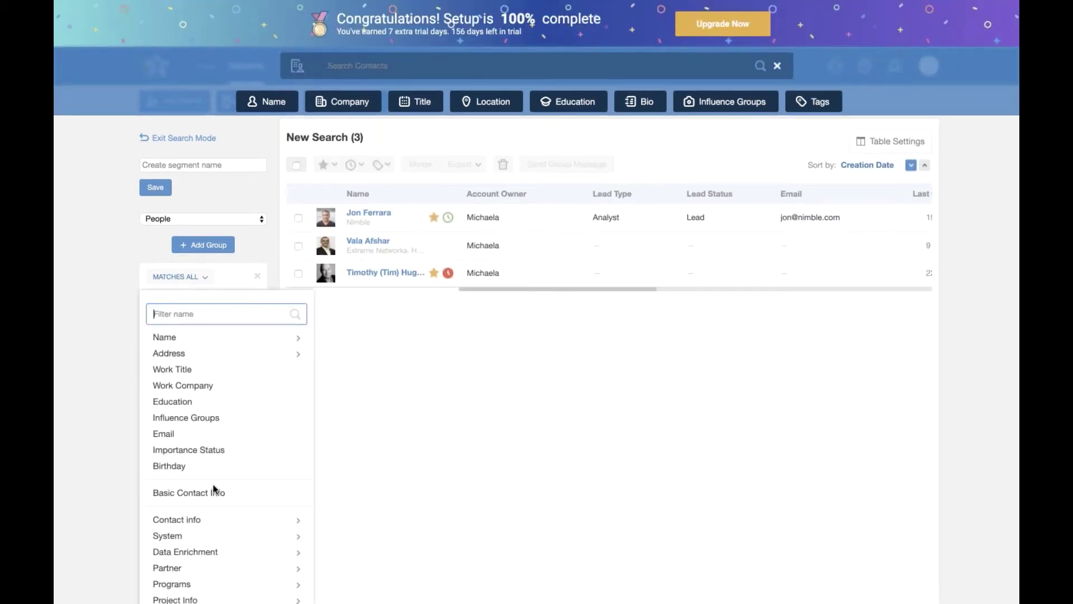
scroll(213, 488, down, 1)
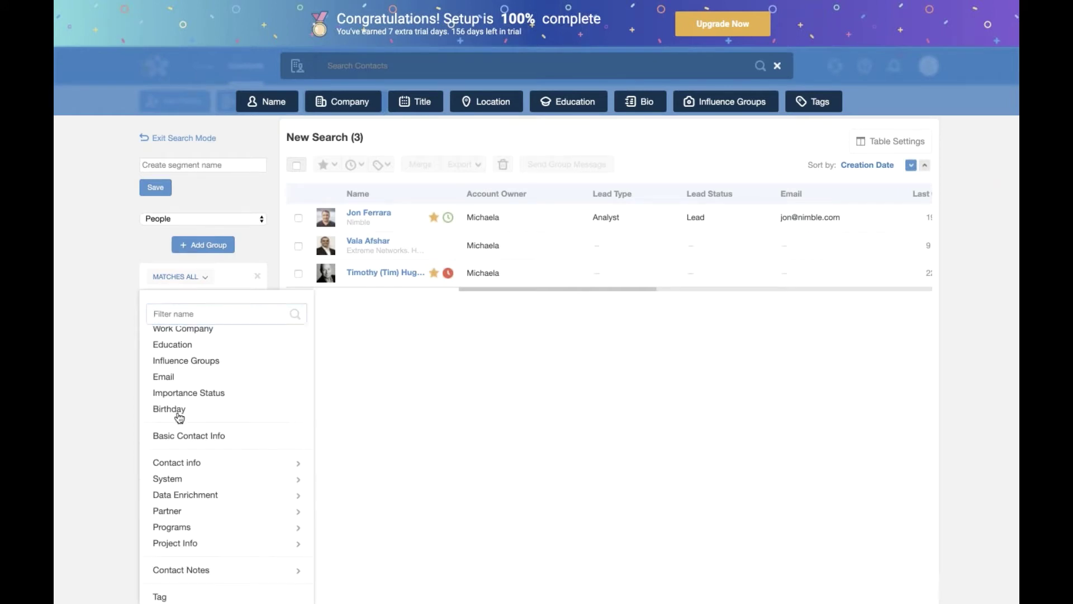
click(177, 411)
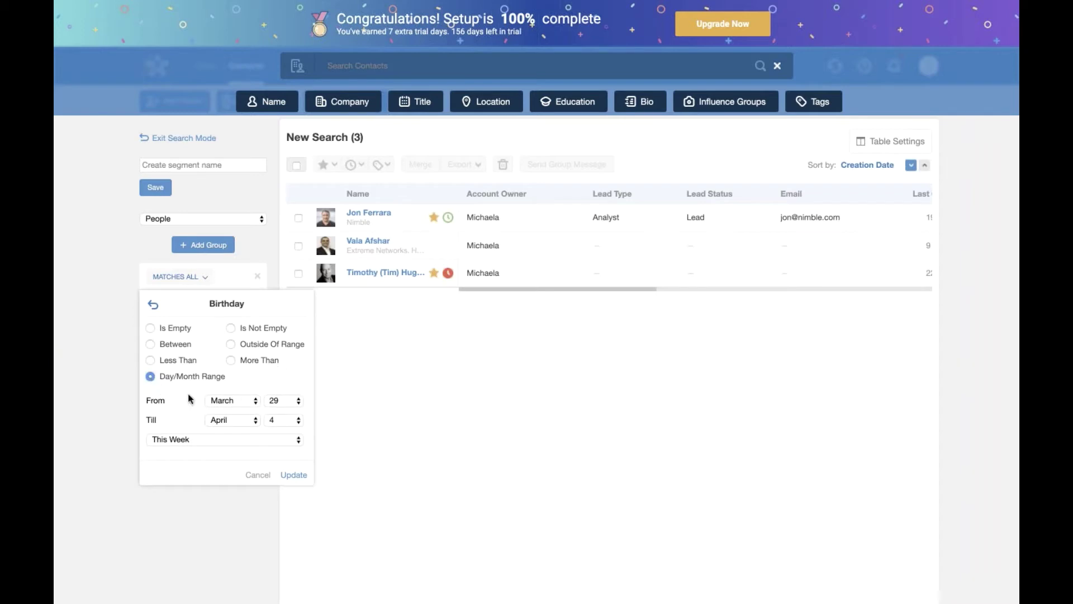
click(258, 476)
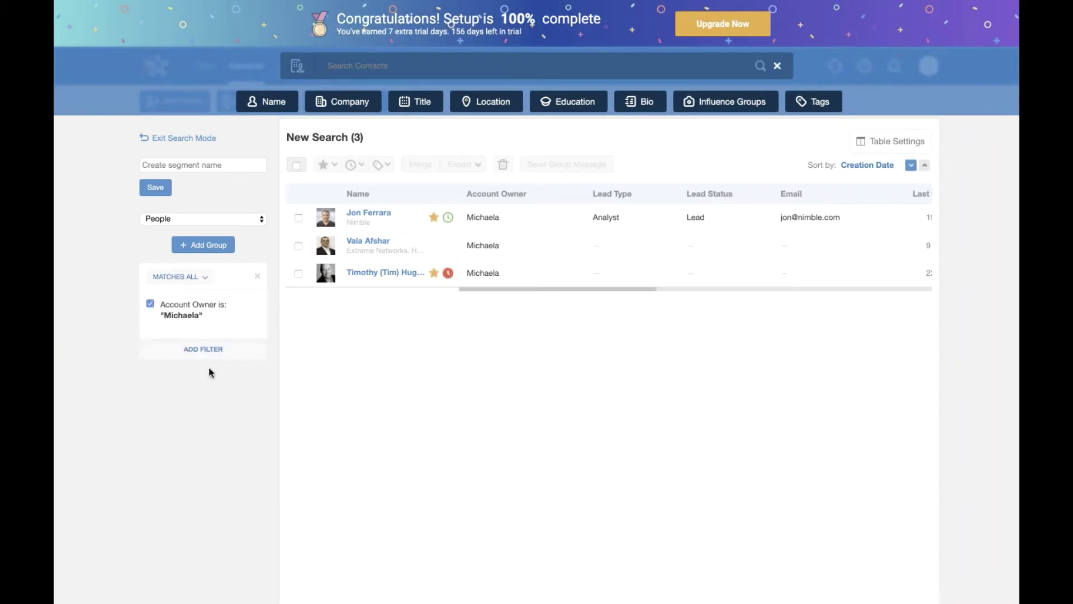
Step: Add an Importance Status filter to the segment where the status is Marked Important
click(204, 352)
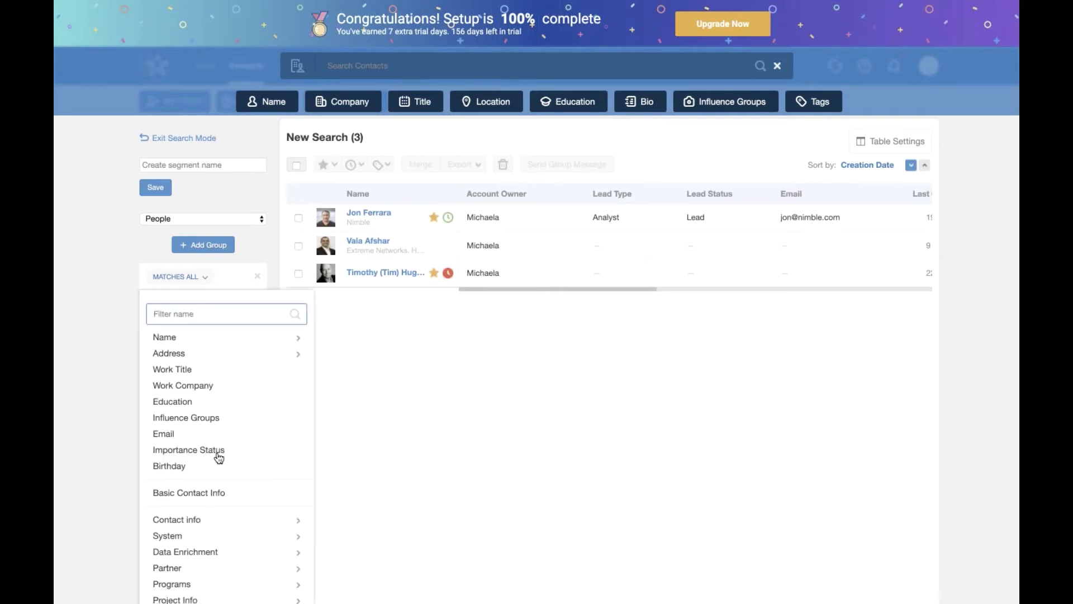
scroll(219, 463, down, 1)
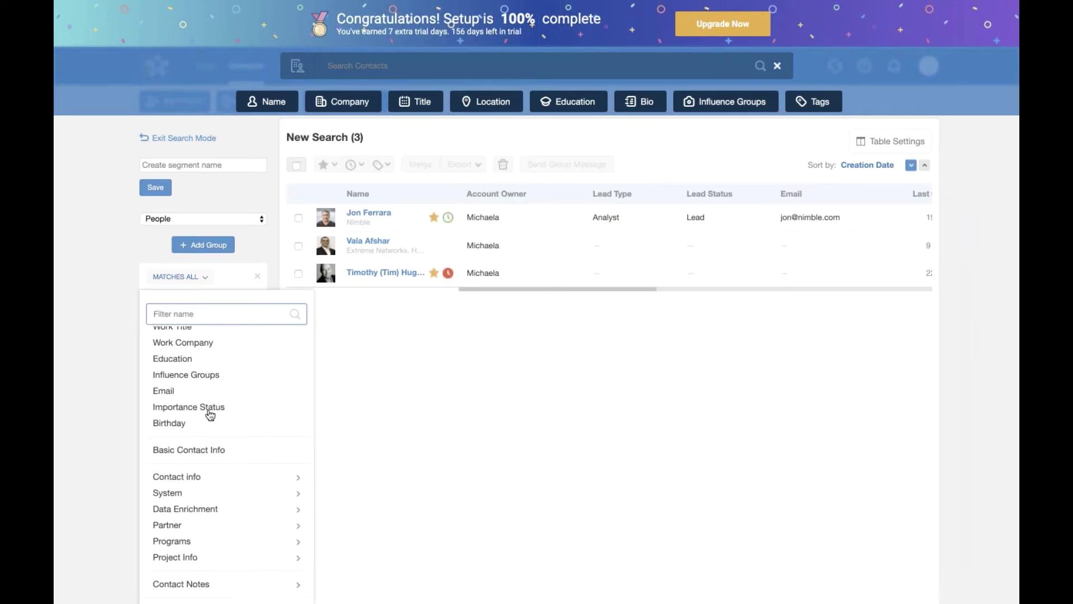
click(209, 413)
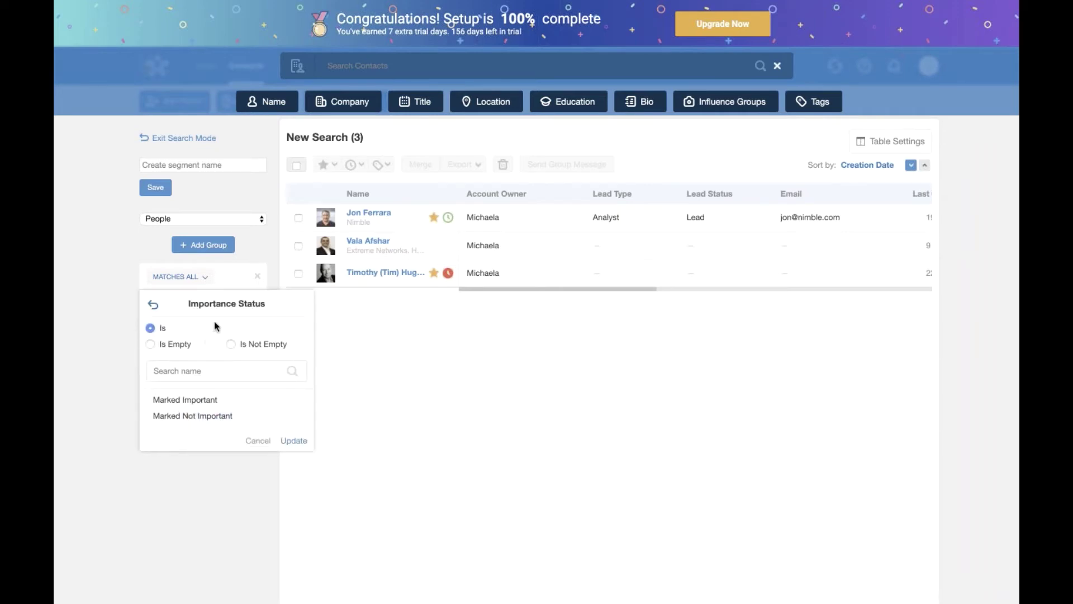
click(202, 401)
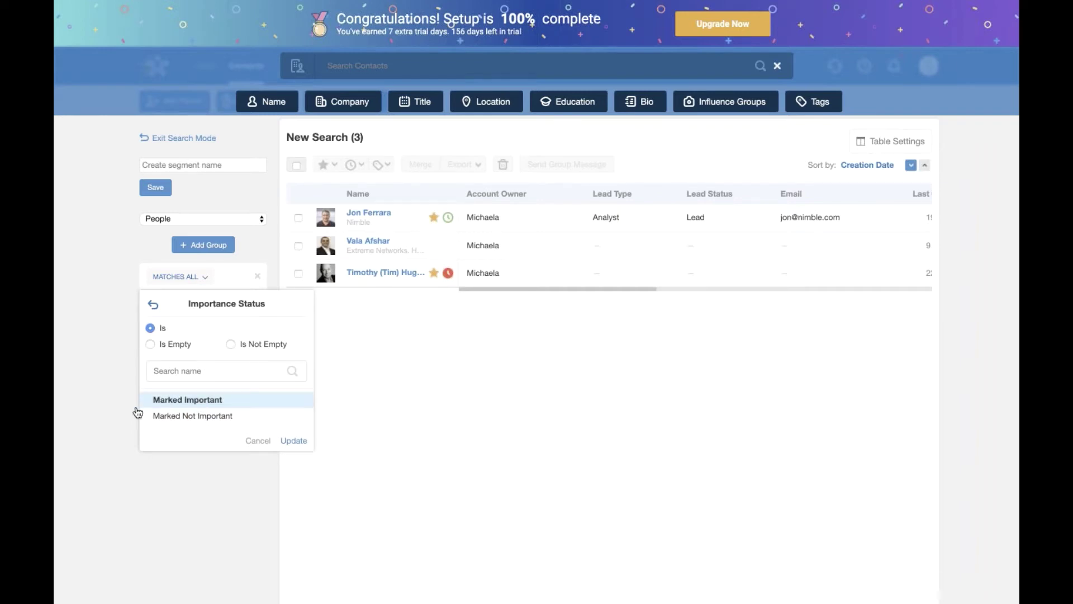
click(294, 442)
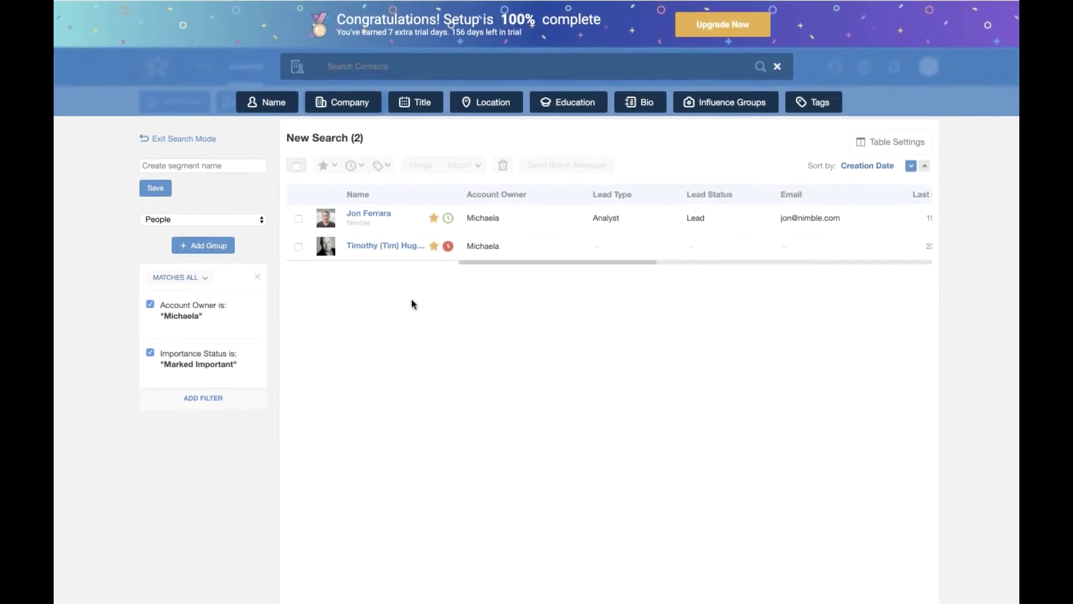
Step: Enter VIPs in the segment name and exit search mode to return to the contacts list
click(219, 166)
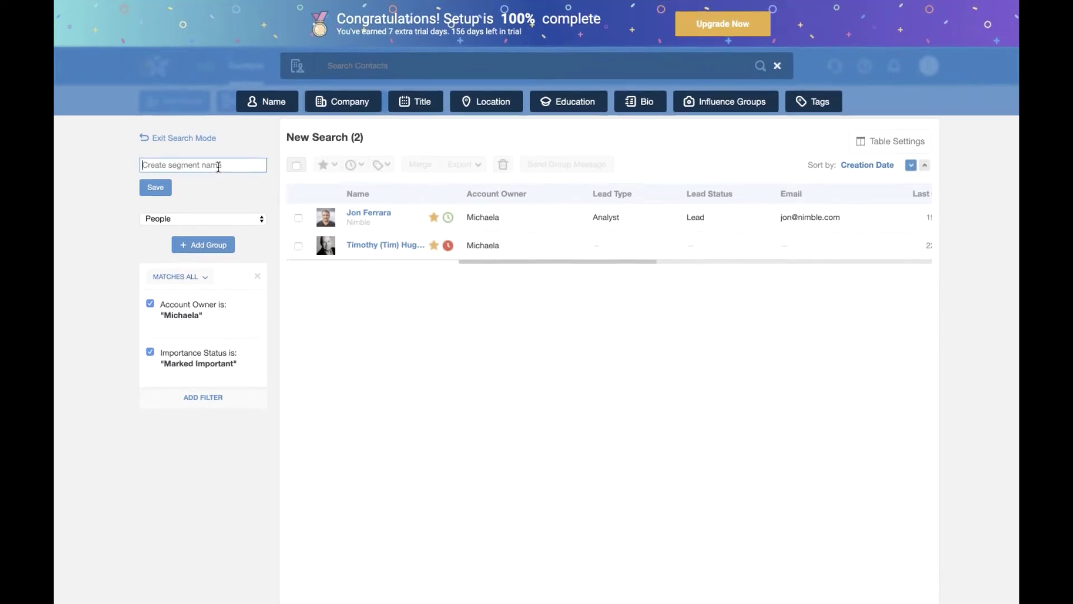
text(VIPs)
click(250, 137)
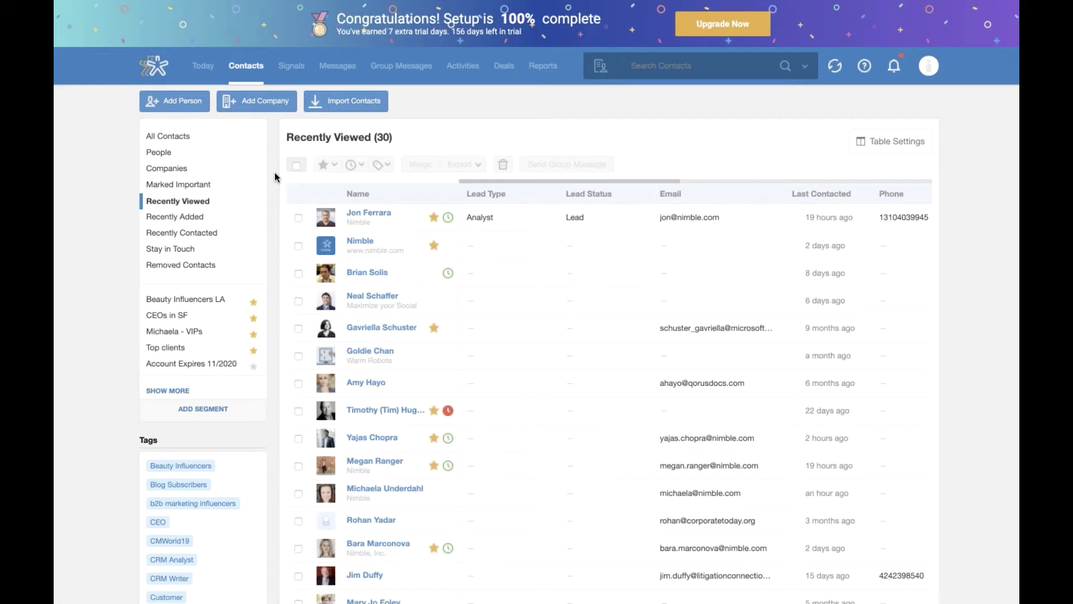
Step: Show the full list of contact tags, close it, and return to the start of the contacts page
scroll(168, 390, down, 1)
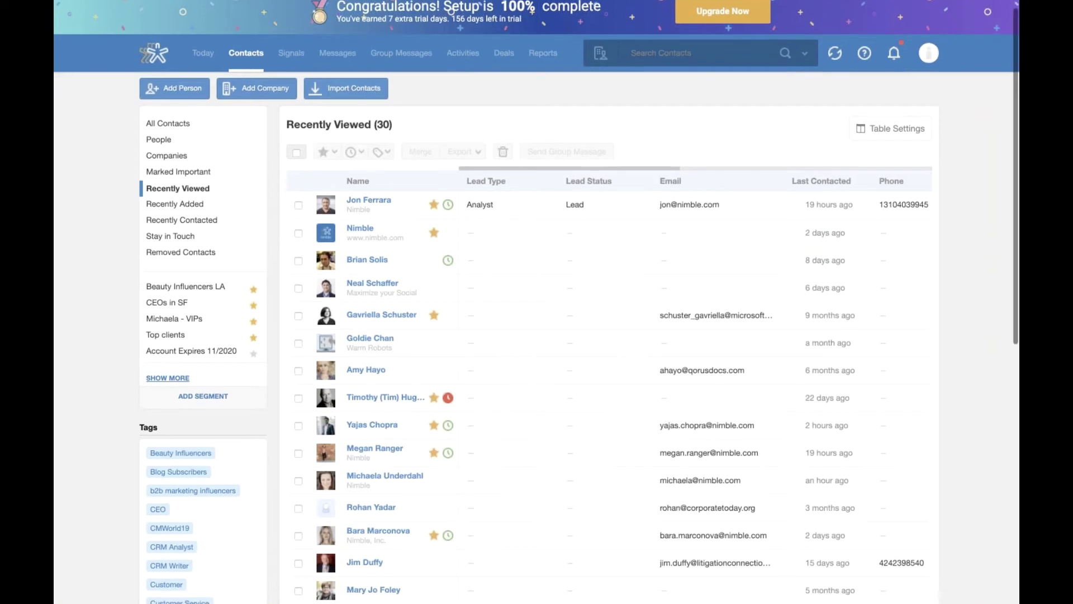
scroll(167, 350, down, 4)
click(168, 419)
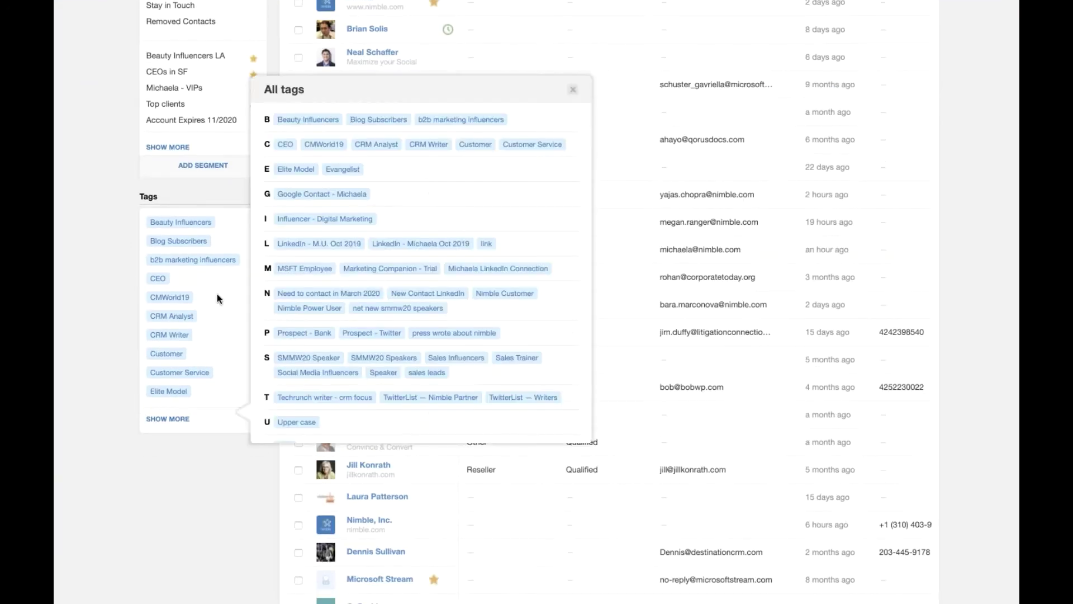
click(109, 344)
scroll(109, 344, up, 2)
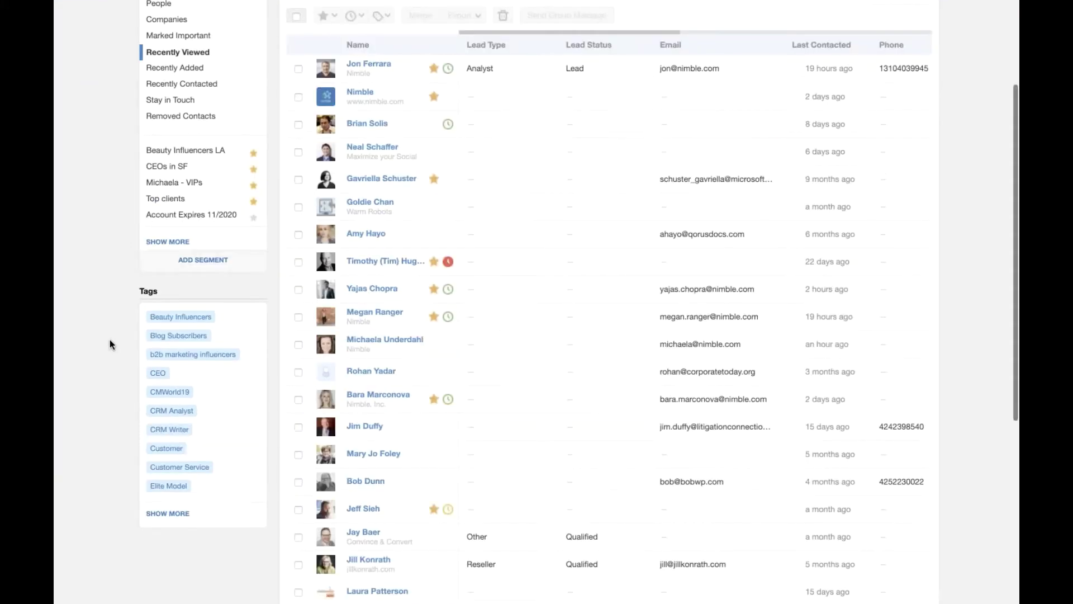
scroll(110, 340, up, 3)
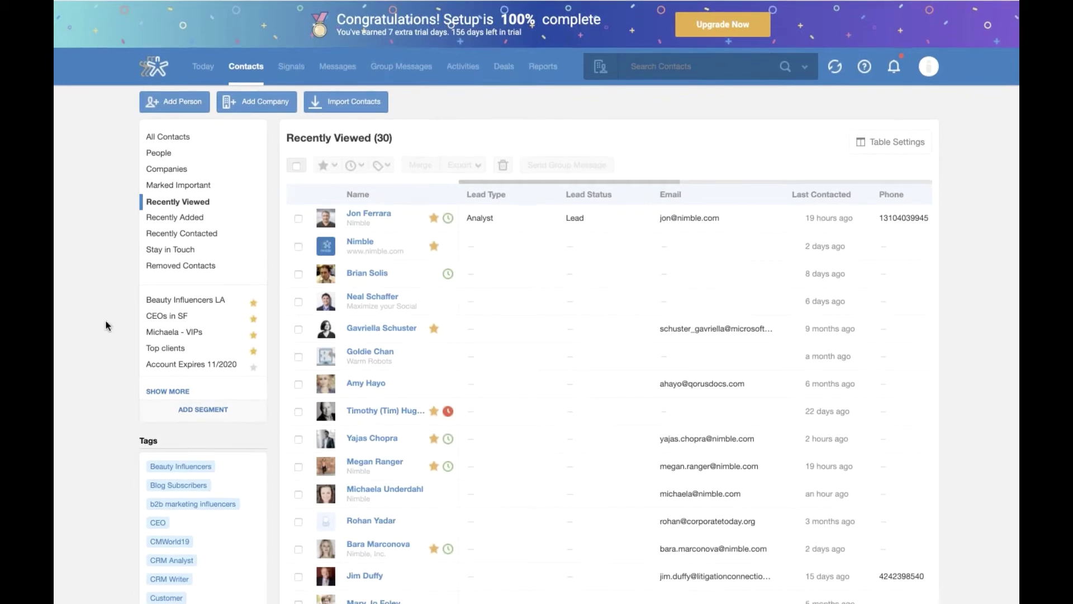
Step: Expand the full list of saved segments and open the VIP Customers segment
click(167, 390)
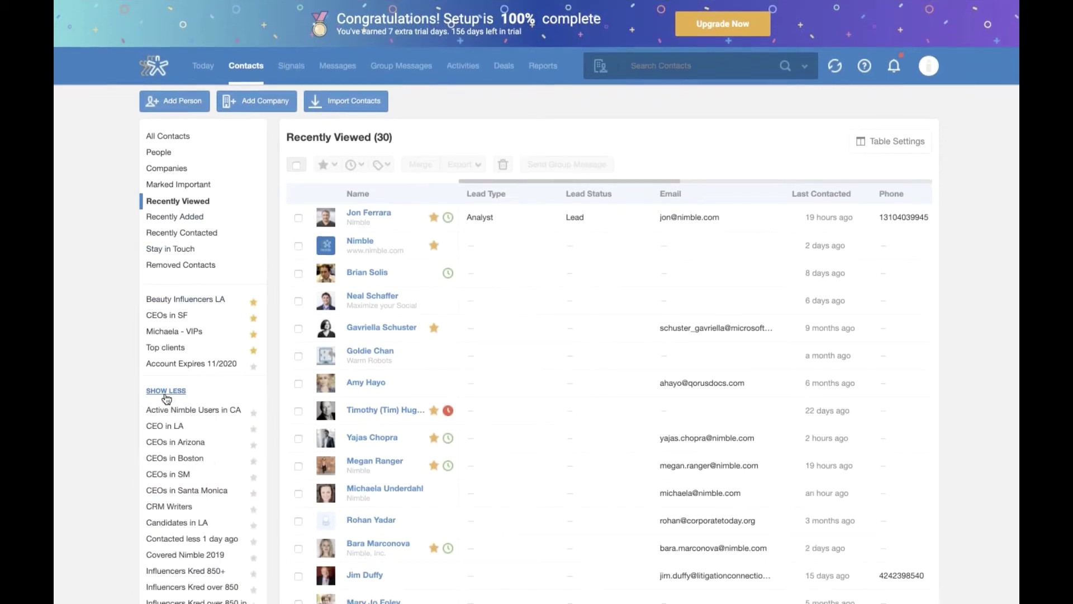
scroll(166, 391, down, 5)
scroll(179, 351, down, 5)
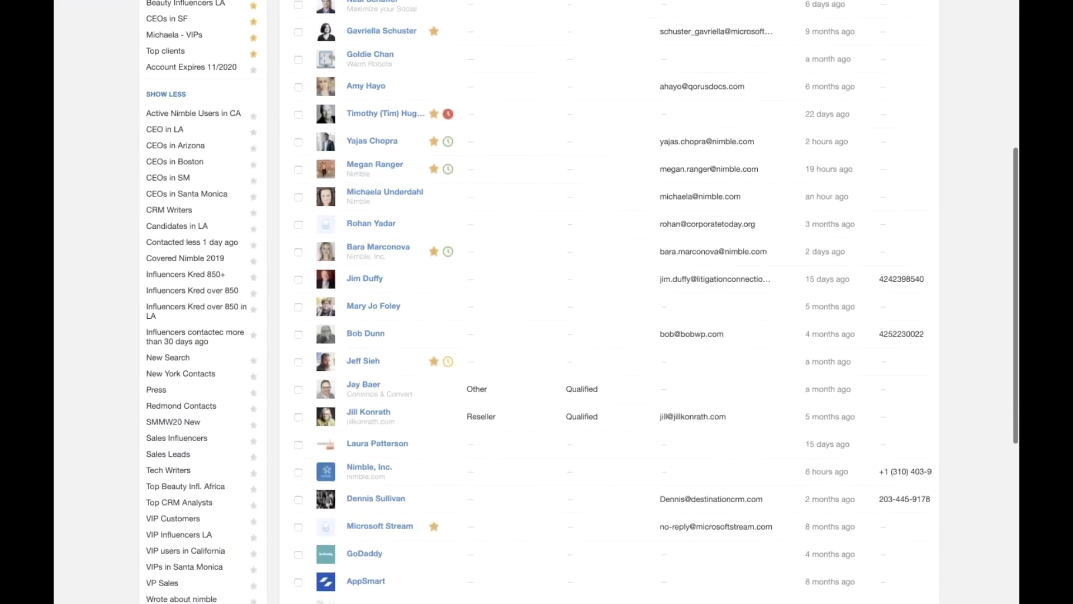
click(179, 351)
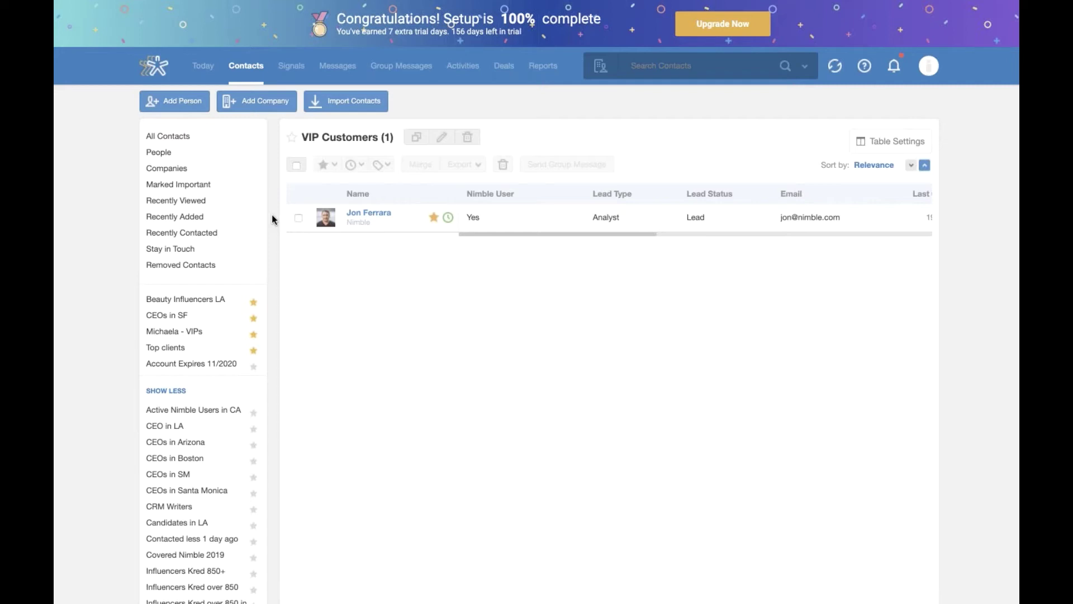
Step: Open the VIP Customers segment for editing to review its filter groups, and exit search mode without changing them
click(443, 139)
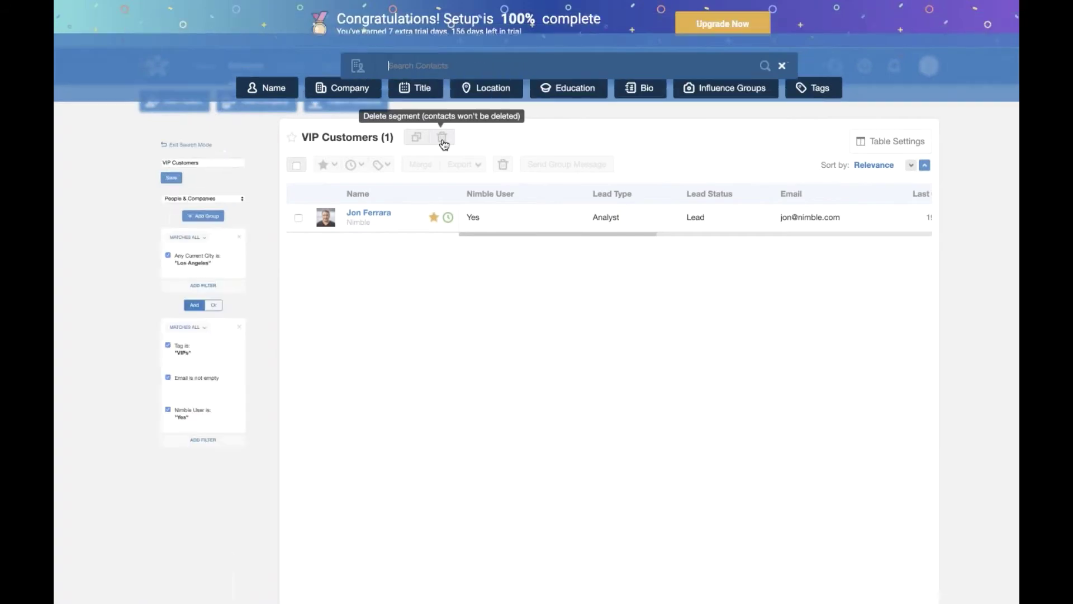
mouse_move(233, 414)
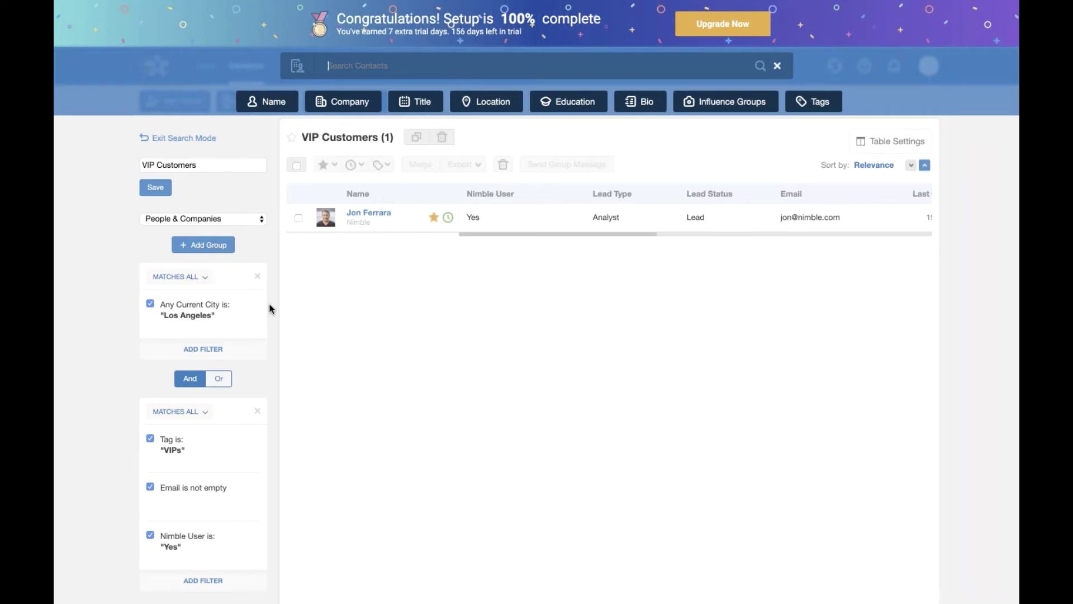
mouse_move(196, 302)
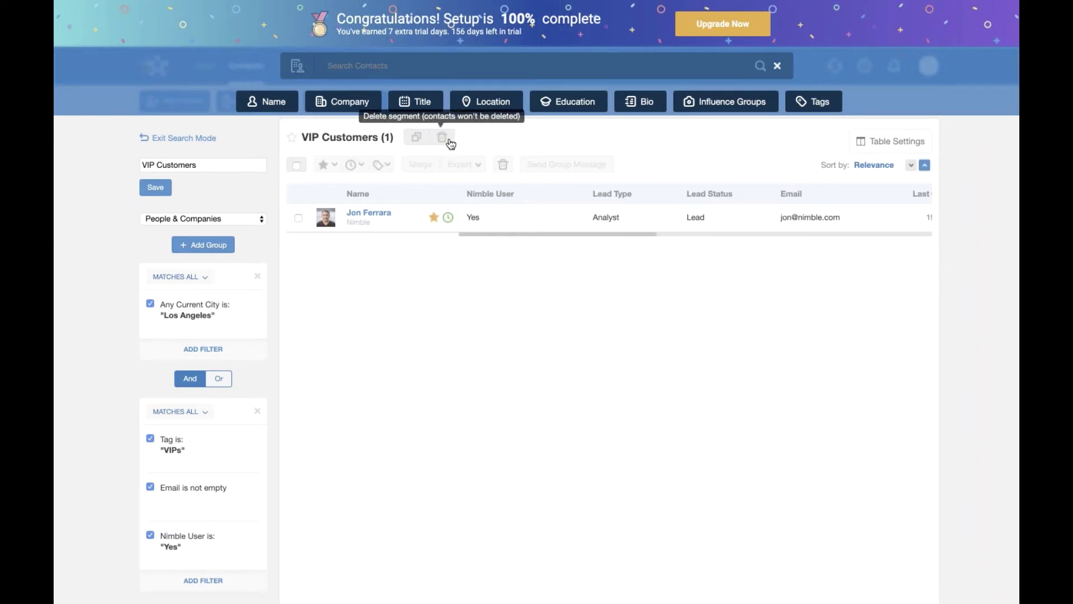
click(183, 138)
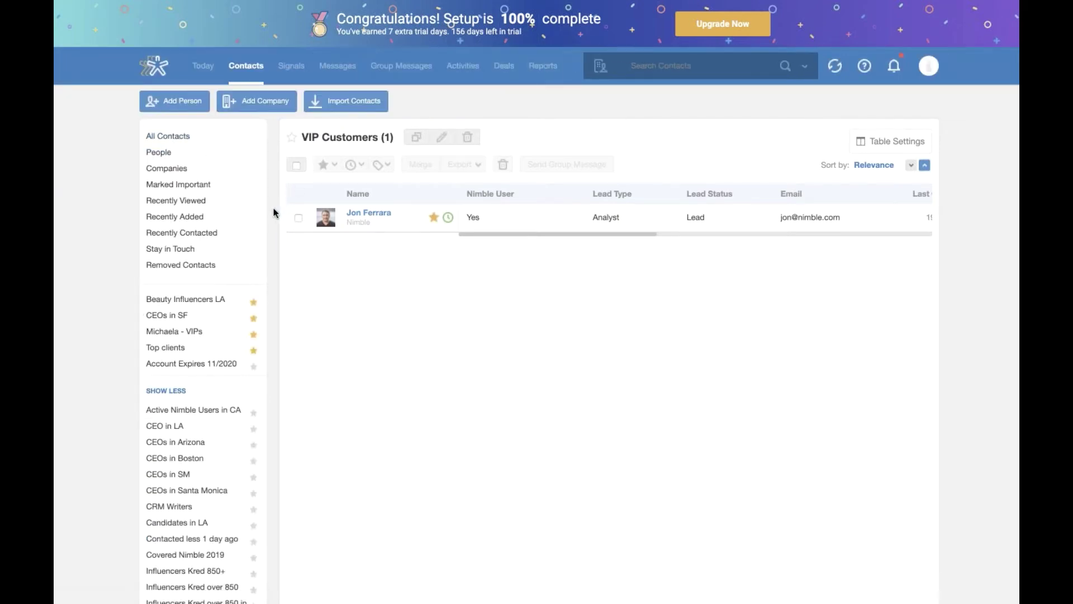
Step: Select all contacts in the VIP Customers segment and view the export format options without exporting
scroll(274, 212, up, 1)
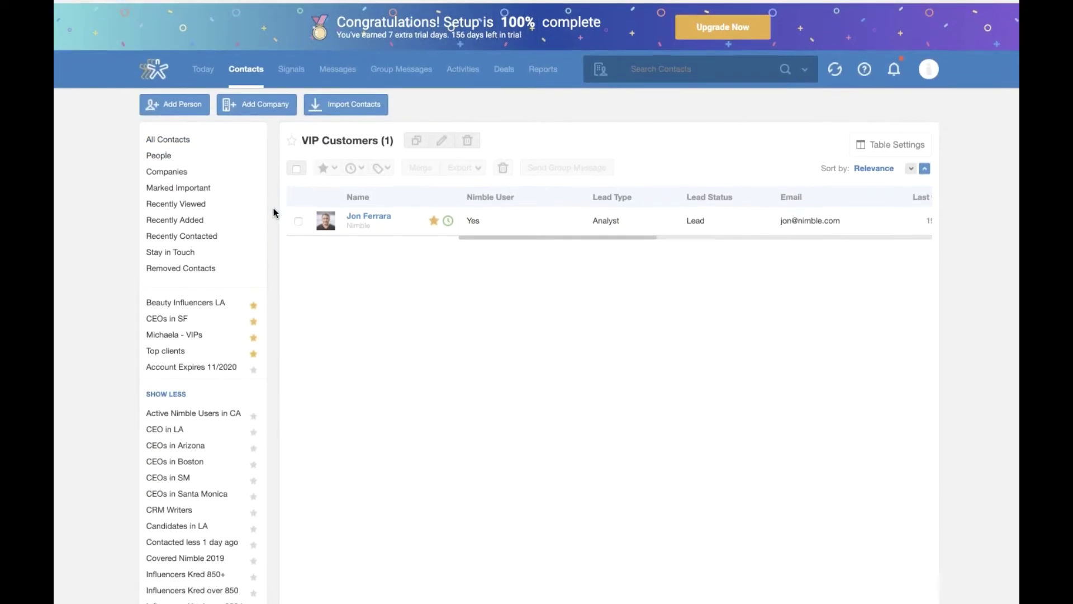
click(298, 168)
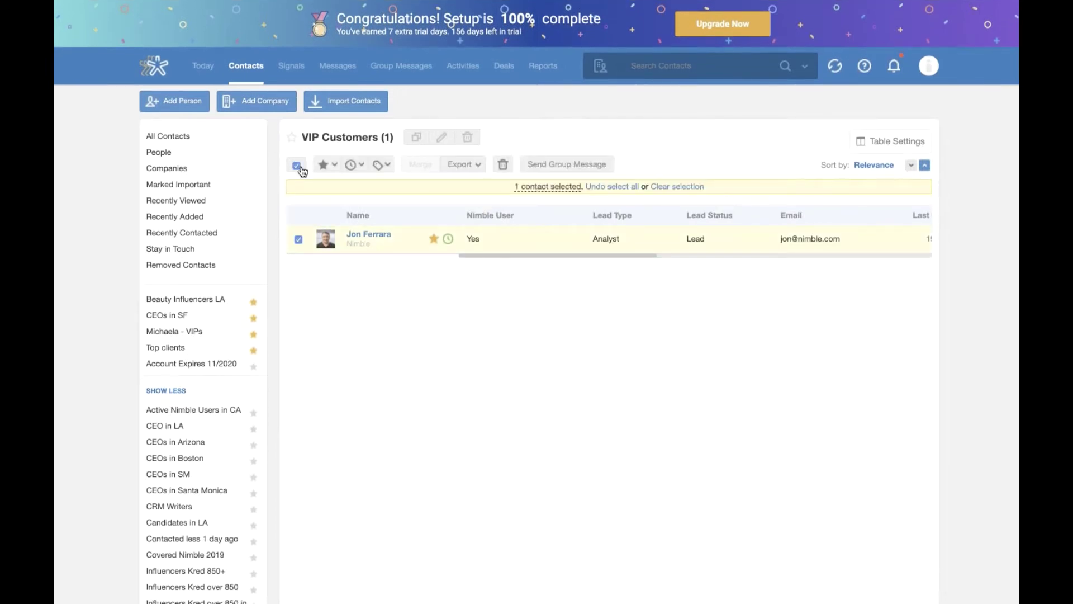
click(479, 164)
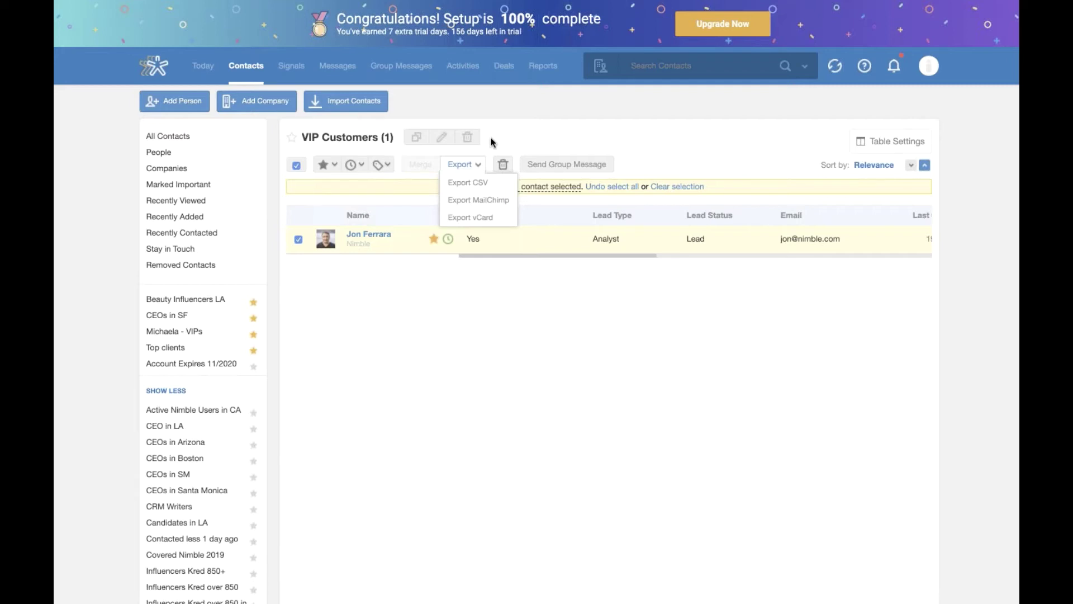
click(492, 142)
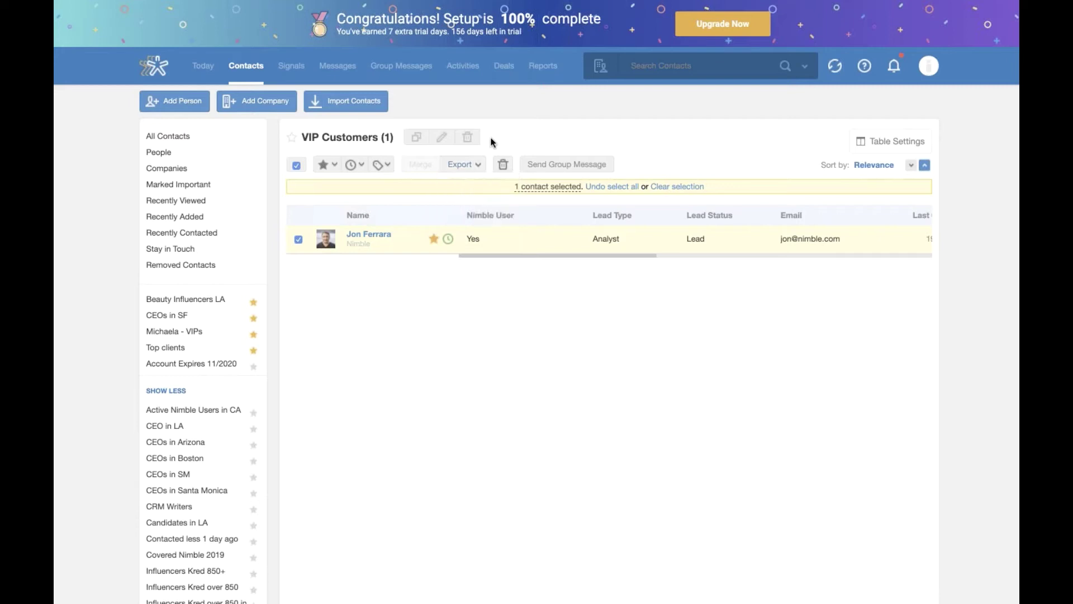
Step: Start a group message to the selected contacts and view the available sender addresses without changing the sender
click(566, 166)
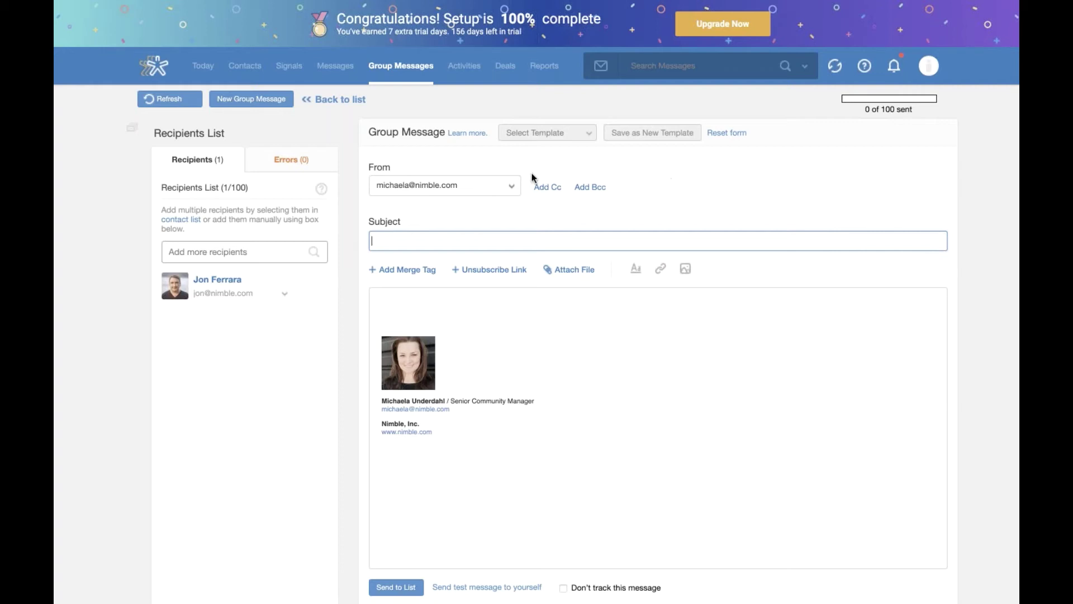
click(512, 185)
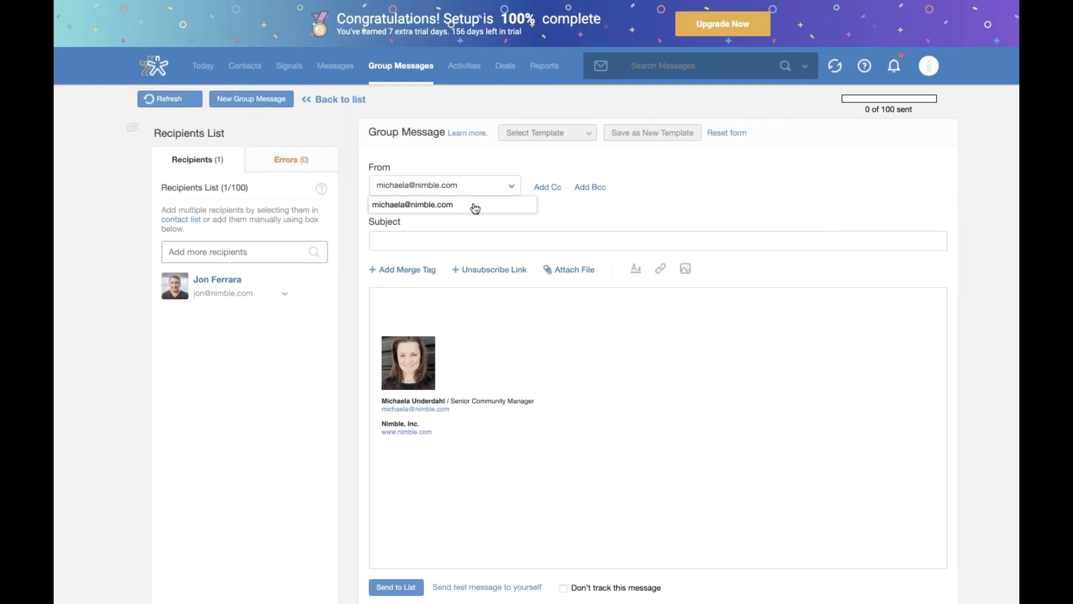
click(485, 162)
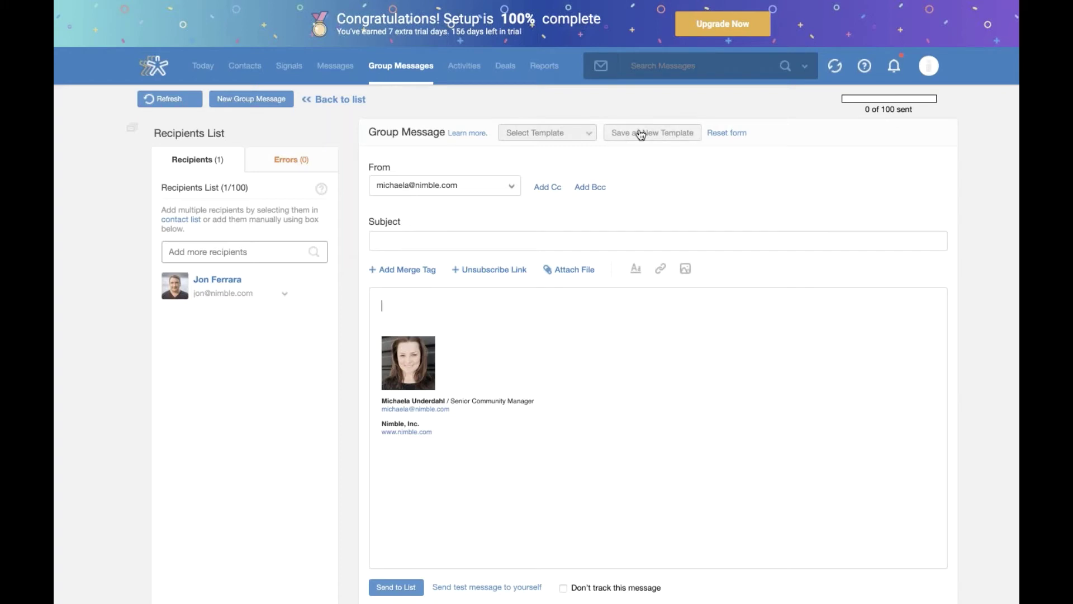
Step: Begin the message body with the greeting "Hi *|FName|*," using the first-name merge tag, and leave the draft for the Group Messages list
click(424, 278)
click(398, 285)
click(381, 305)
text(Hi *|FName|*)
click(468, 309)
text(,)
click(413, 73)
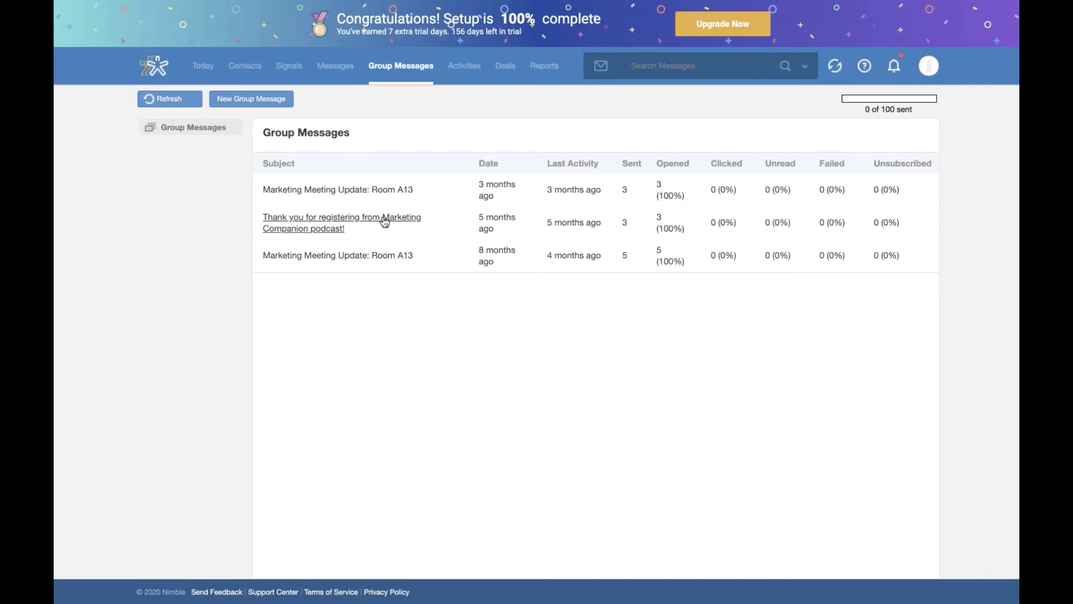
Step: Check the delivery statistics of the most recent Marketing Meeting Update: Room A13 group message and return to the message list
click(384, 193)
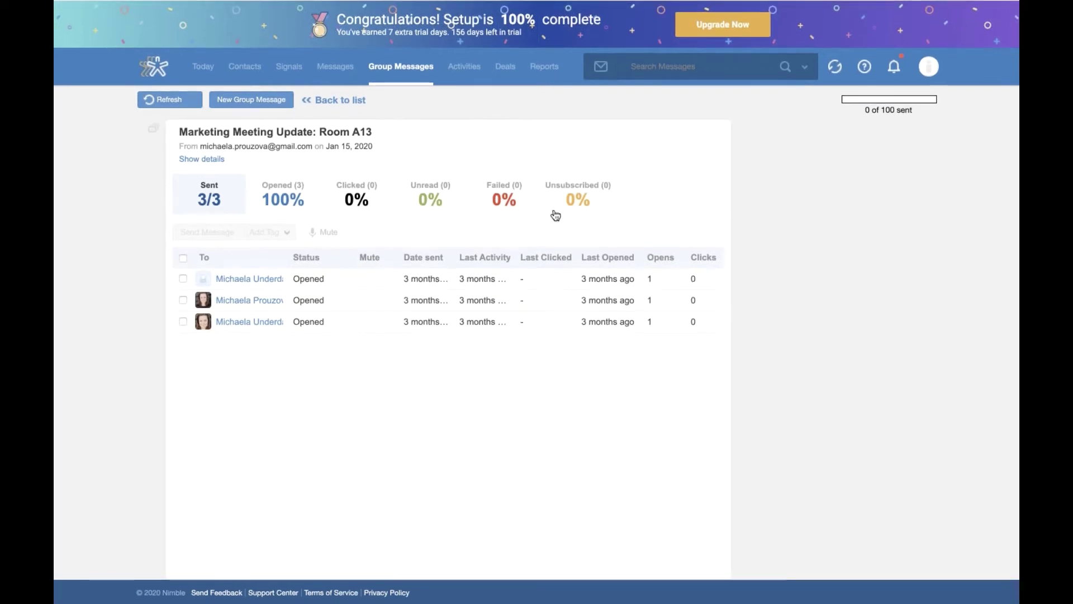
click(413, 67)
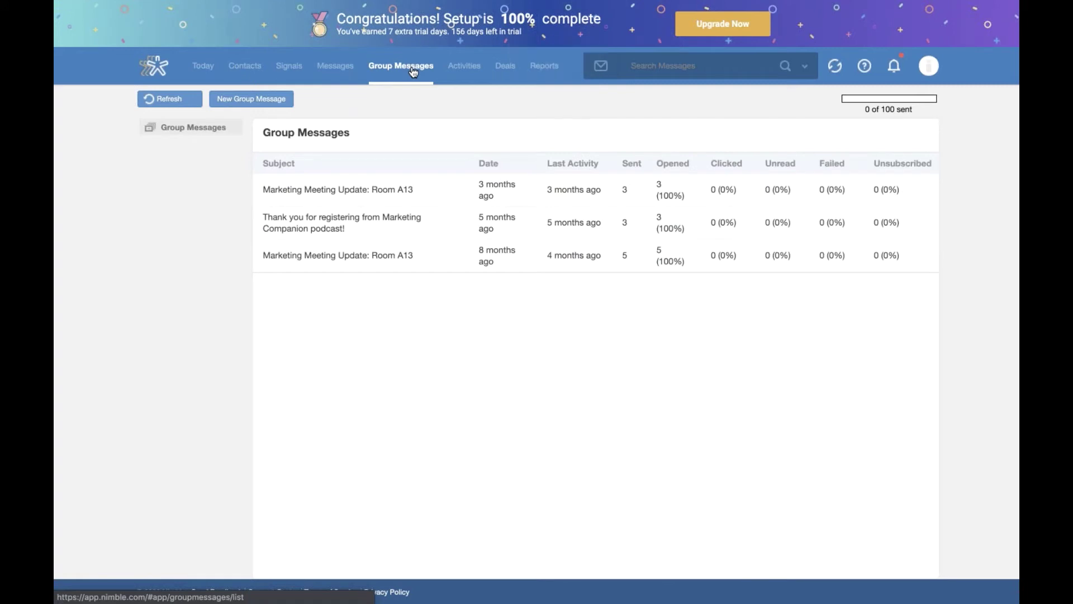
Step: Open the activities listing and filter it to activities assigned to both team members
click(465, 67)
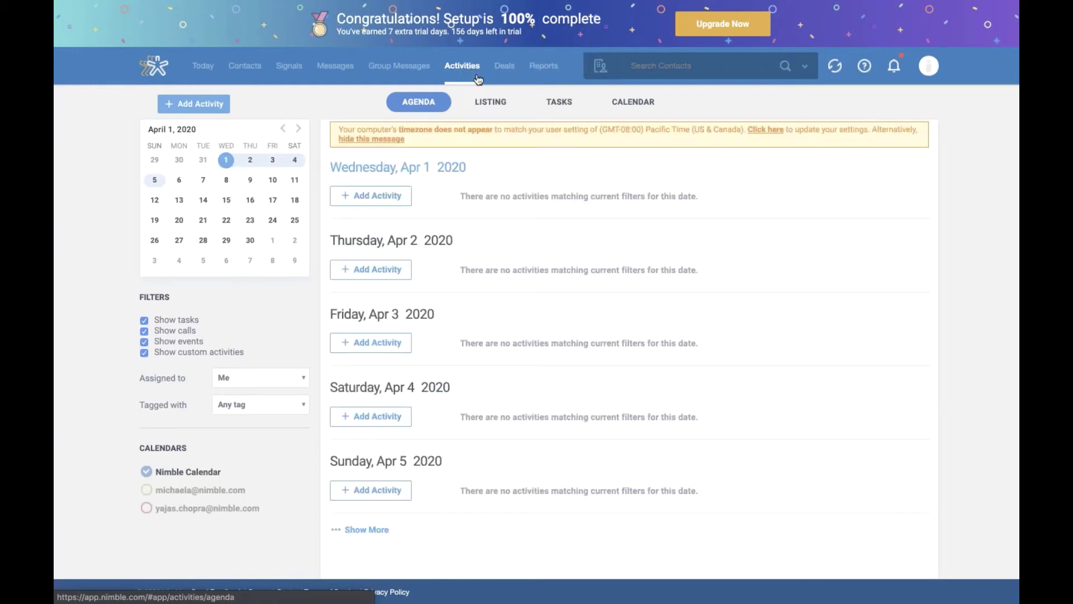
click(490, 102)
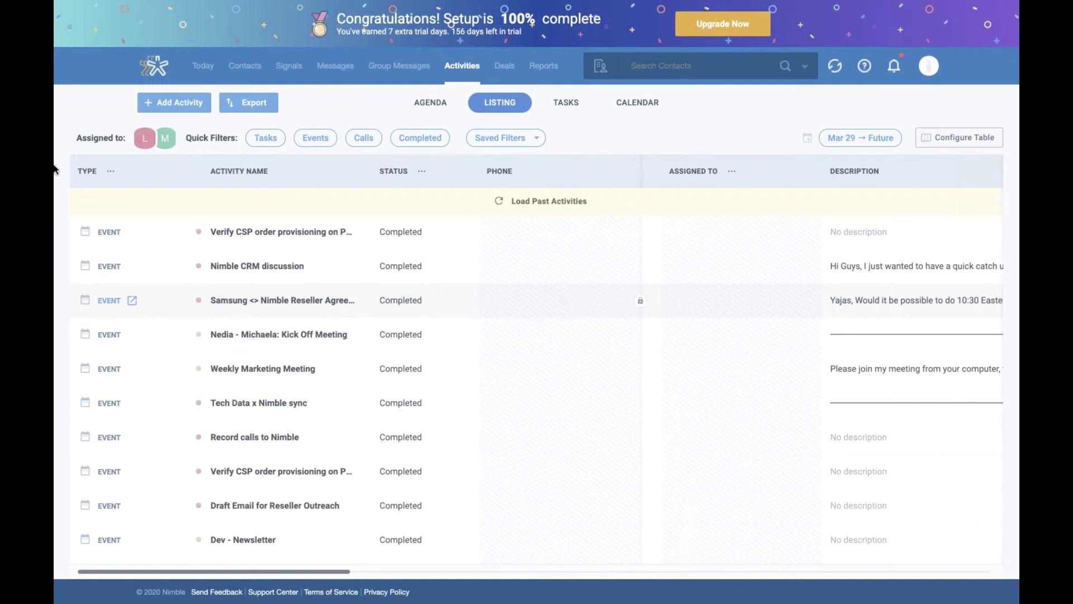
click(167, 138)
click(142, 203)
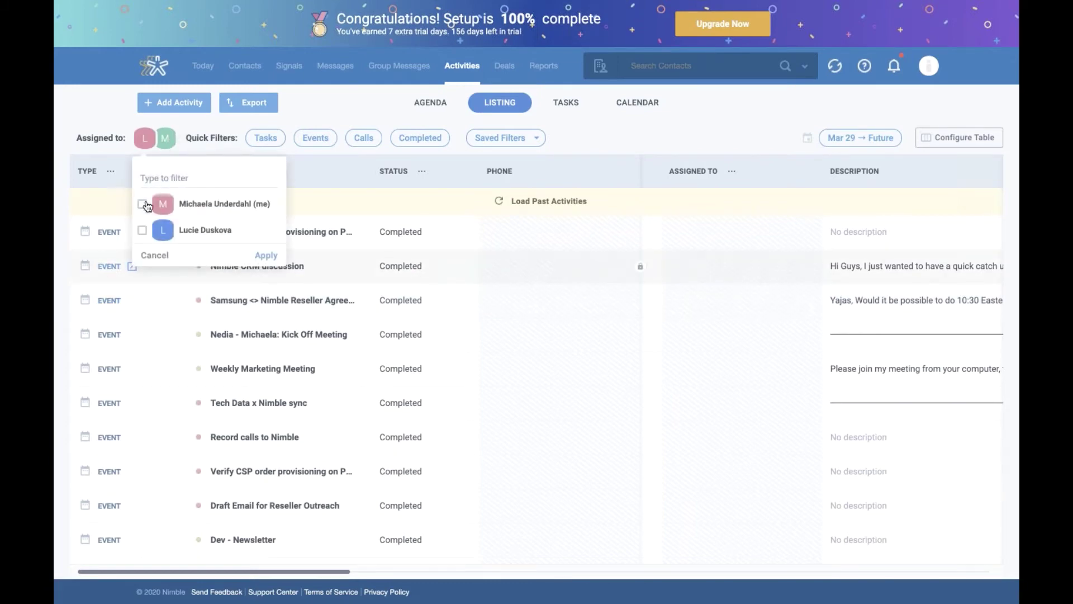
click(142, 230)
click(265, 255)
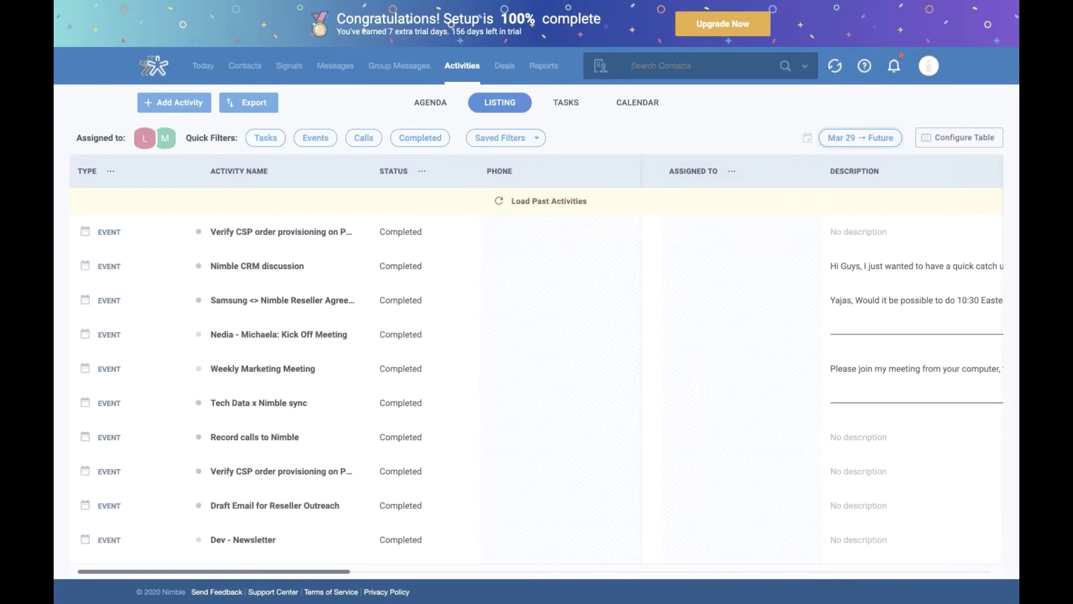
Step: Filter the activities listing to calls dated from January 1, 2020 into the future
click(367, 139)
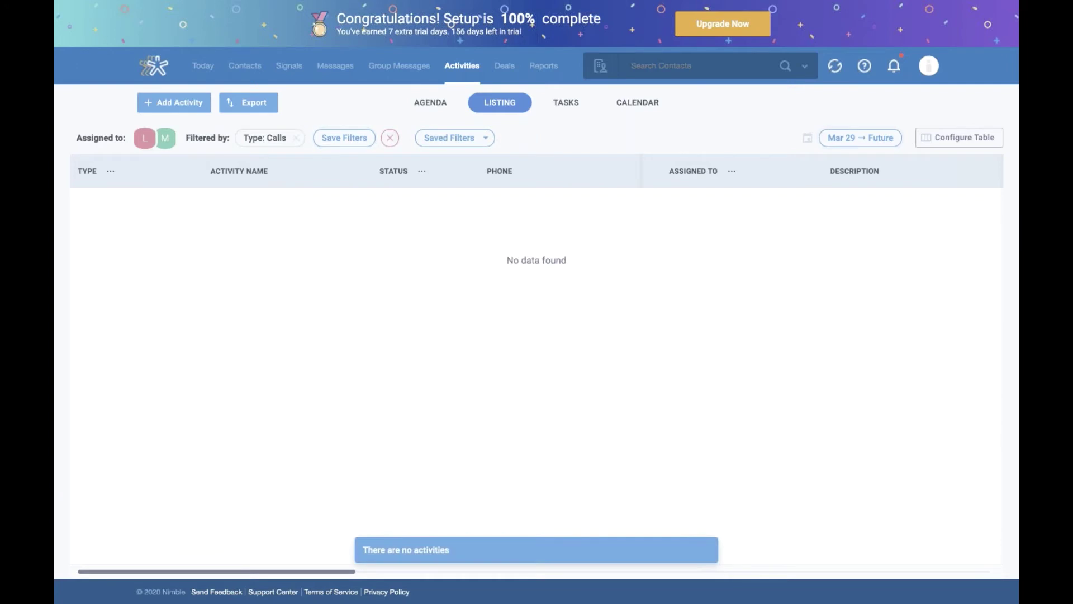
click(872, 138)
click(876, 166)
click(876, 166)
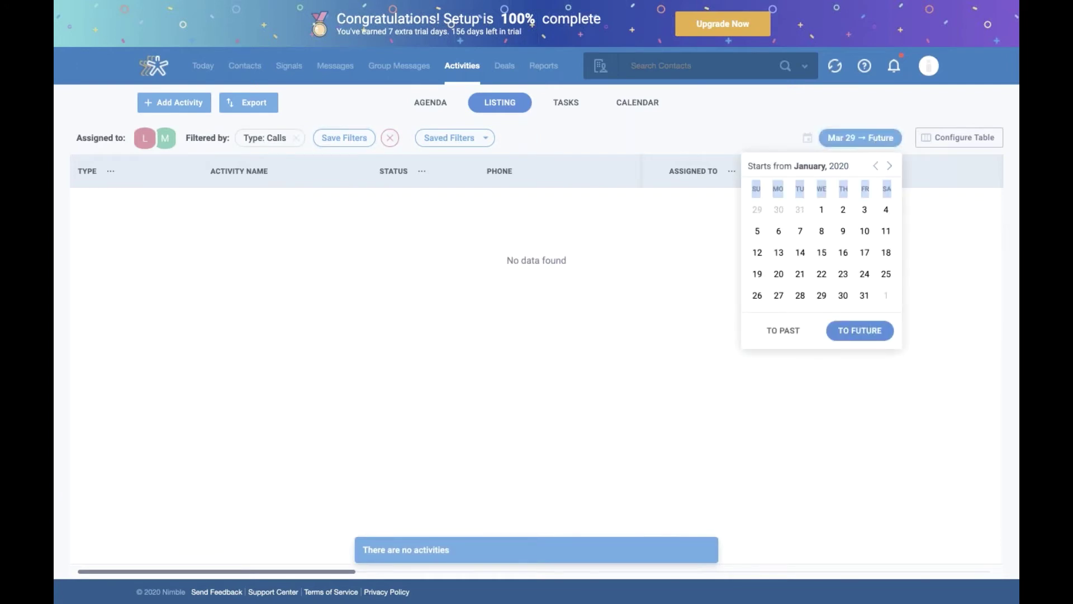
click(821, 209)
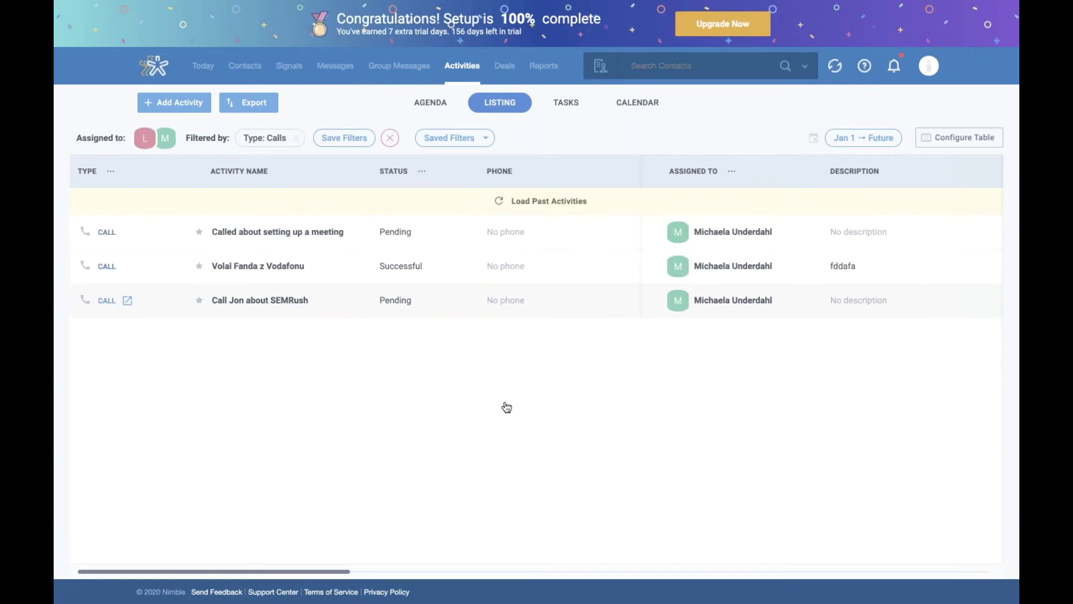
Step: View the saved filters available for the activities listing without applying any
scroll(507, 407, up, 1)
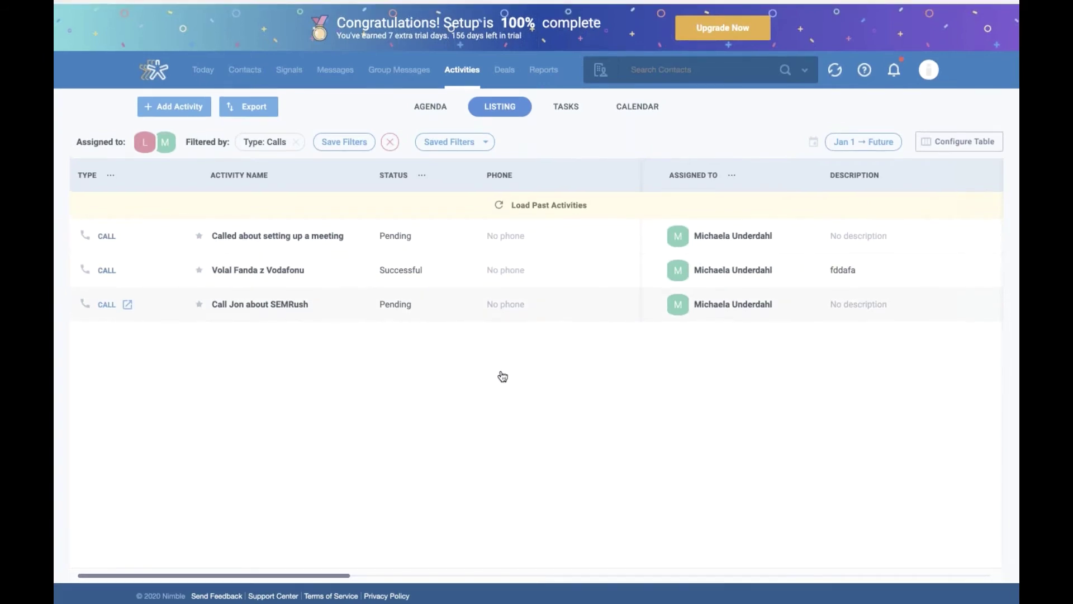
scroll(501, 376, down, 1)
click(485, 140)
click(539, 127)
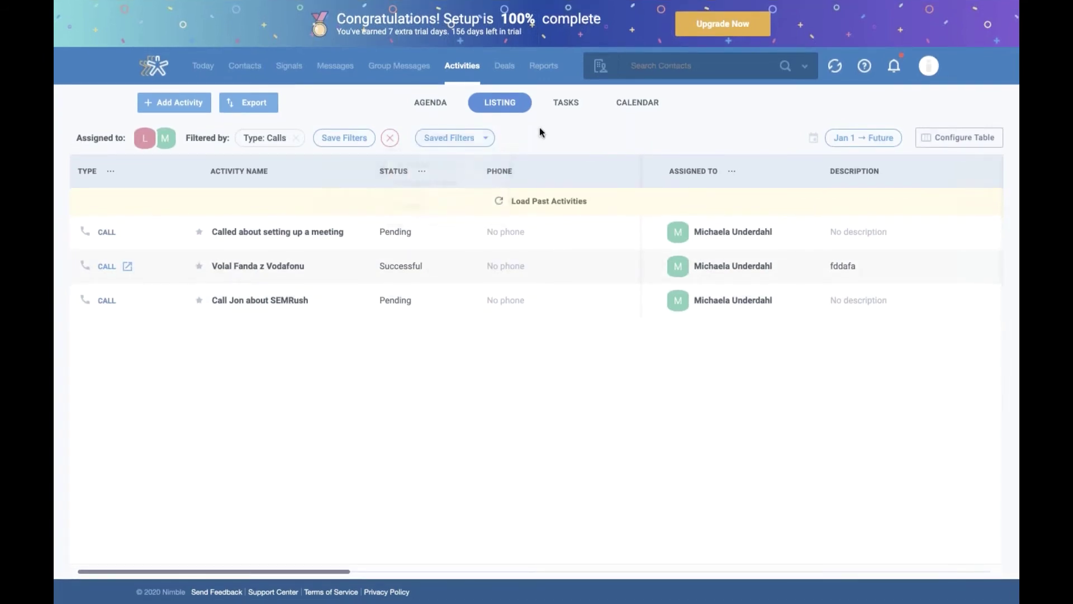
click(487, 139)
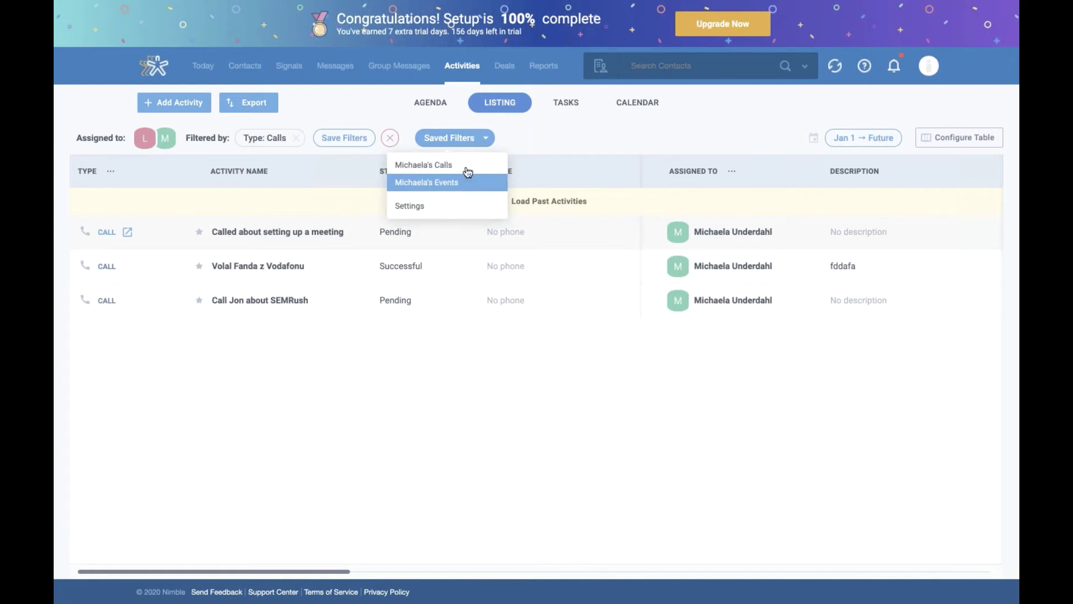
click(562, 142)
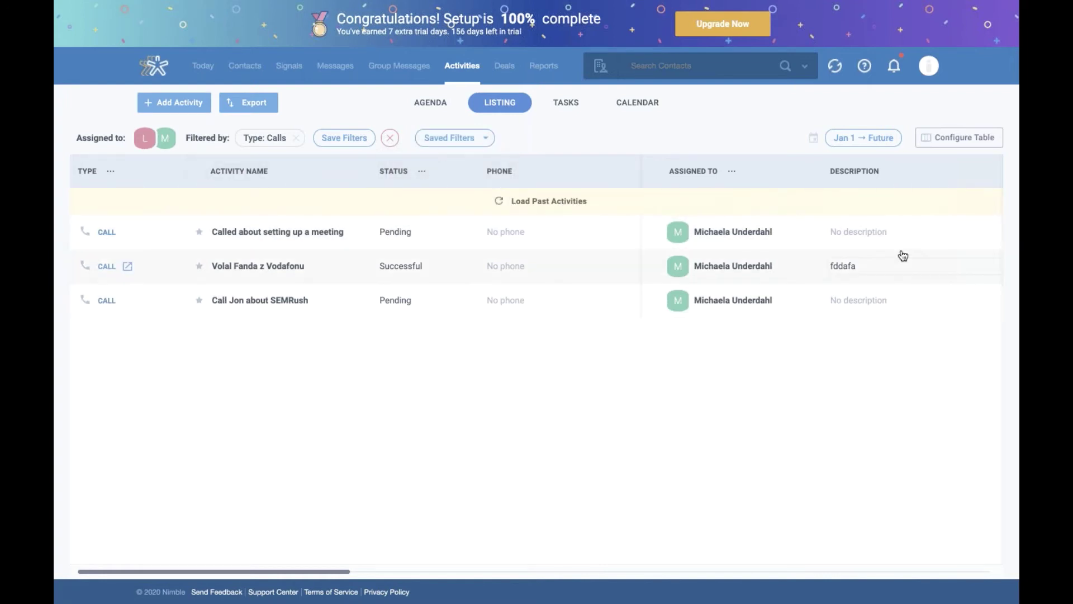
Step: Hide the Assigned To column in the activities table and try moving it among the pinned columns
click(972, 144)
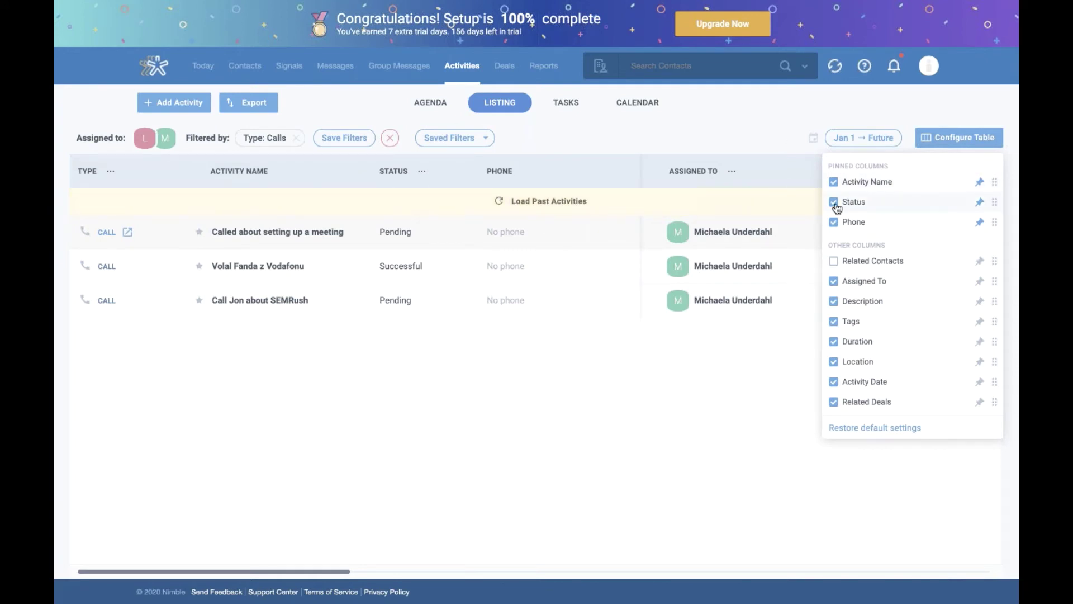
click(834, 281)
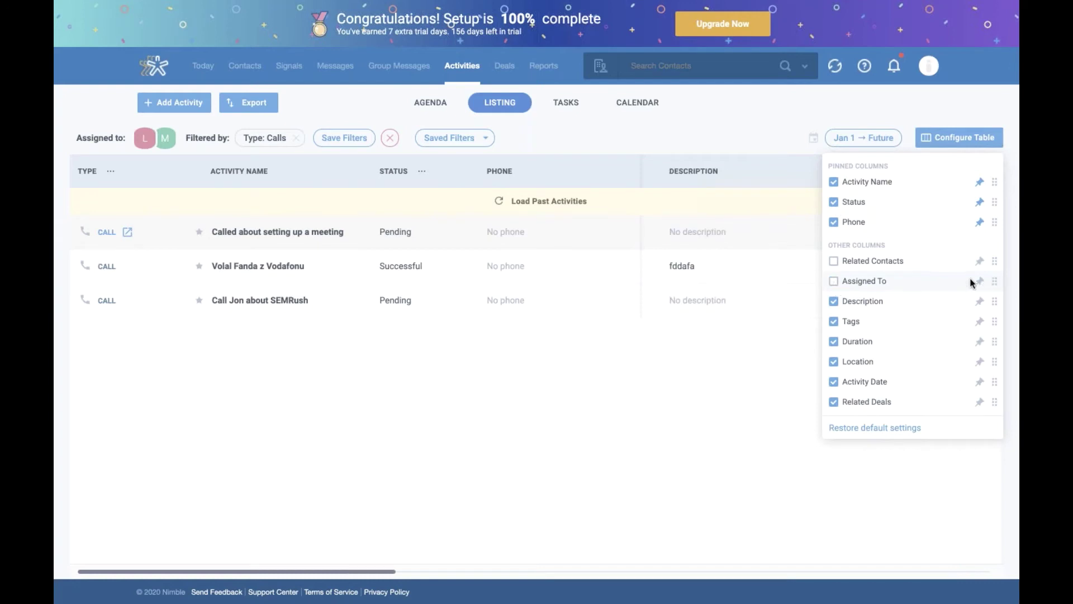
drag(995, 282, 983, 192)
click(743, 128)
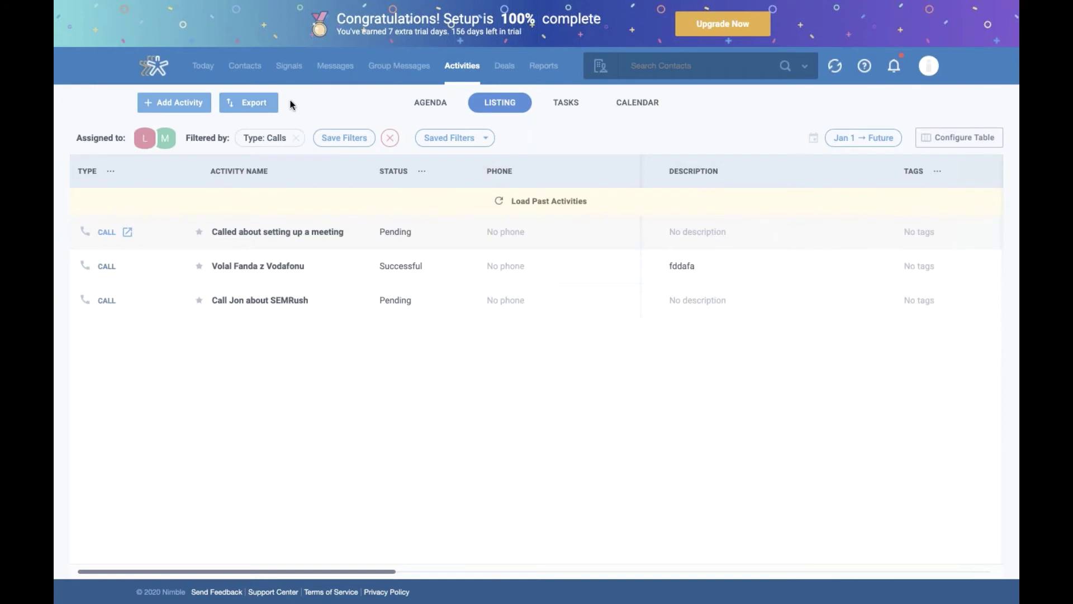
Step: Go from the deals board to pipeline customization and open the Sales - S pipeline's stages
click(514, 66)
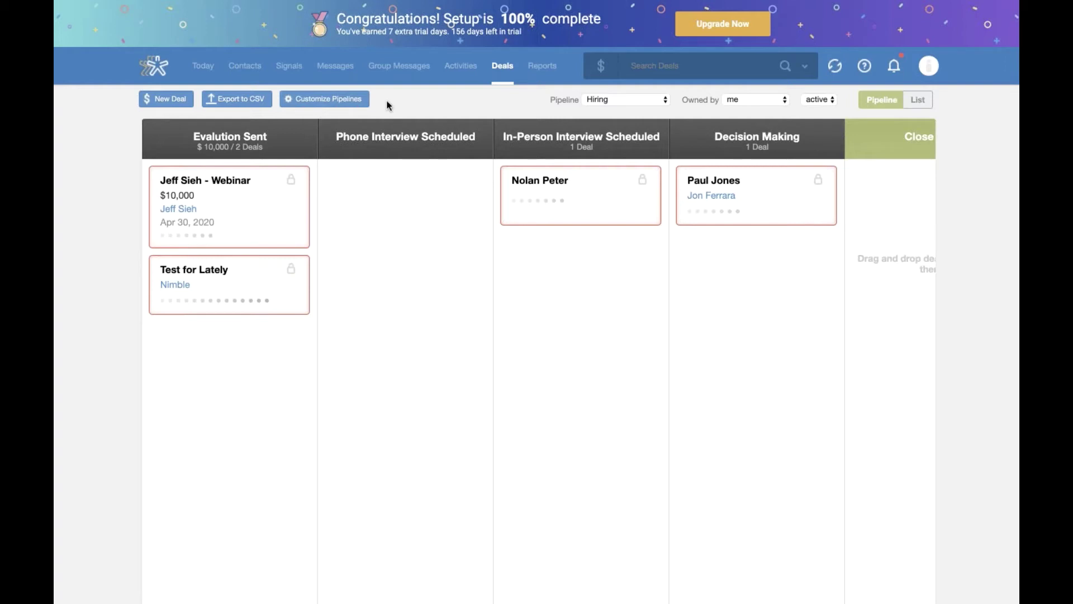
click(345, 107)
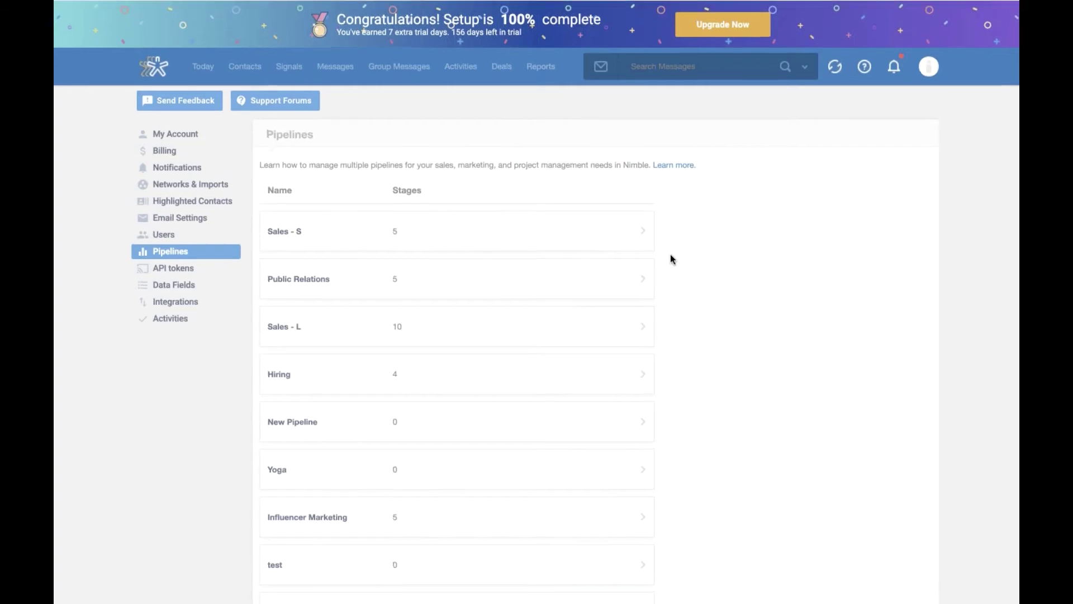
mouse_move(540, 280)
scroll(539, 279, down, 3)
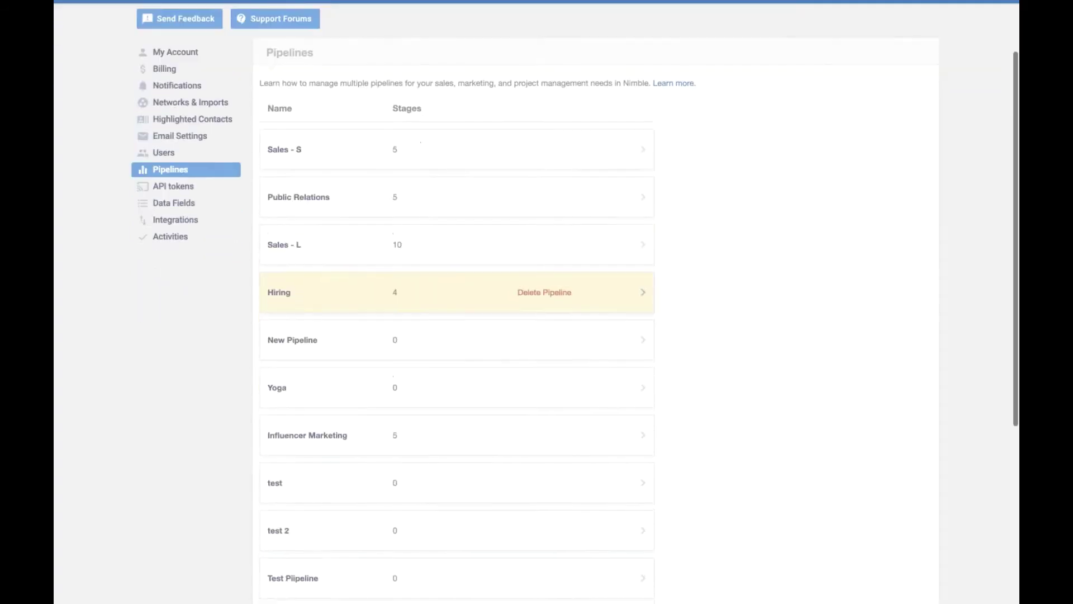
scroll(539, 373, up, 3)
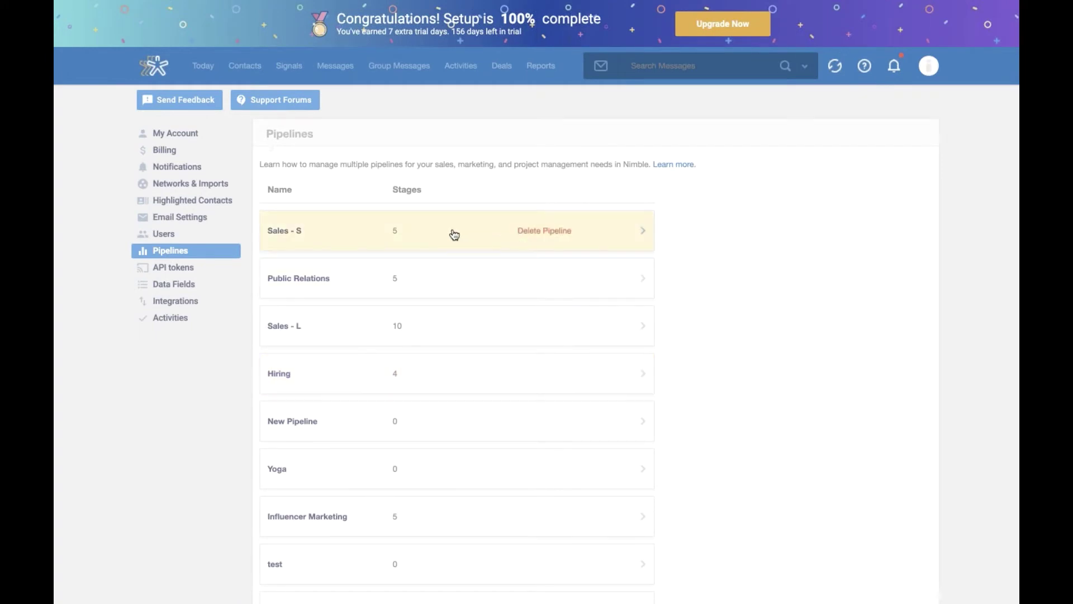
click(446, 232)
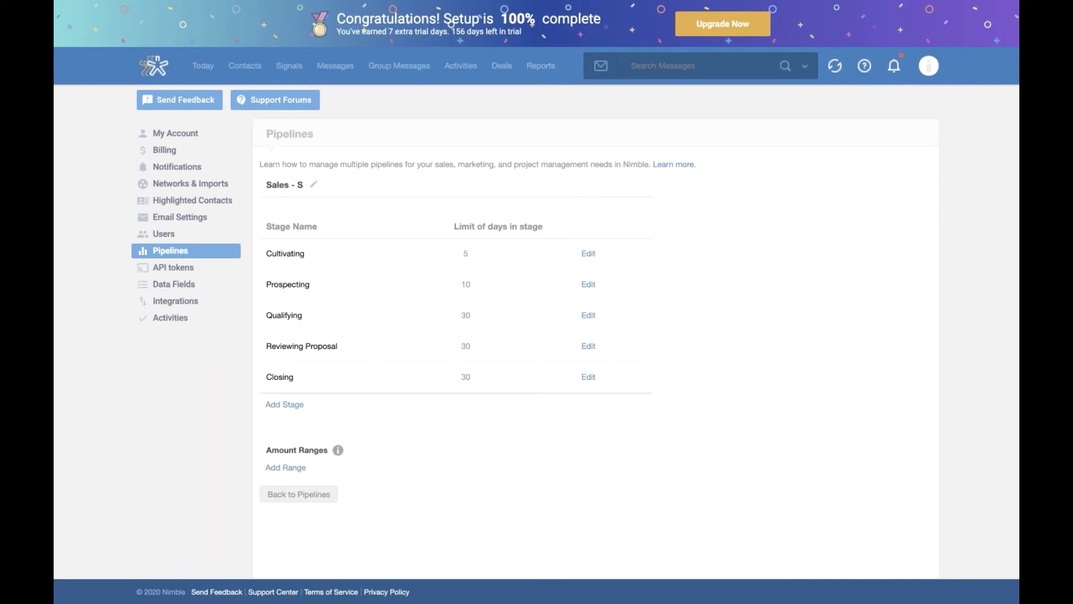
Step: Try editing the Sales - S pipeline's name and moving its Prospecting stage below Qualifying
click(315, 186)
click(411, 188)
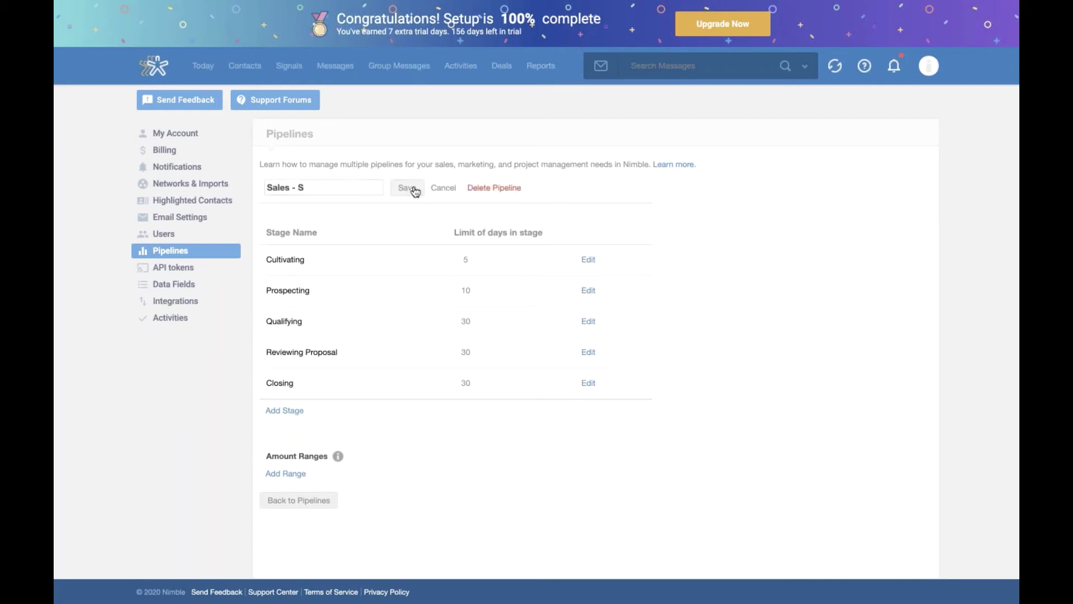
click(435, 189)
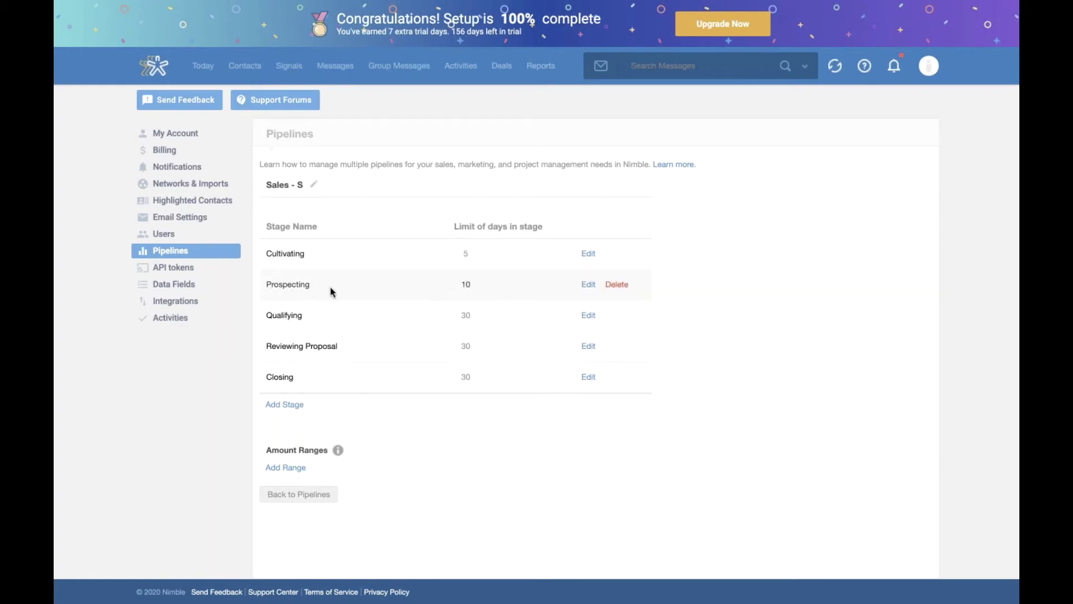
drag(331, 290, 305, 313)
click(394, 316)
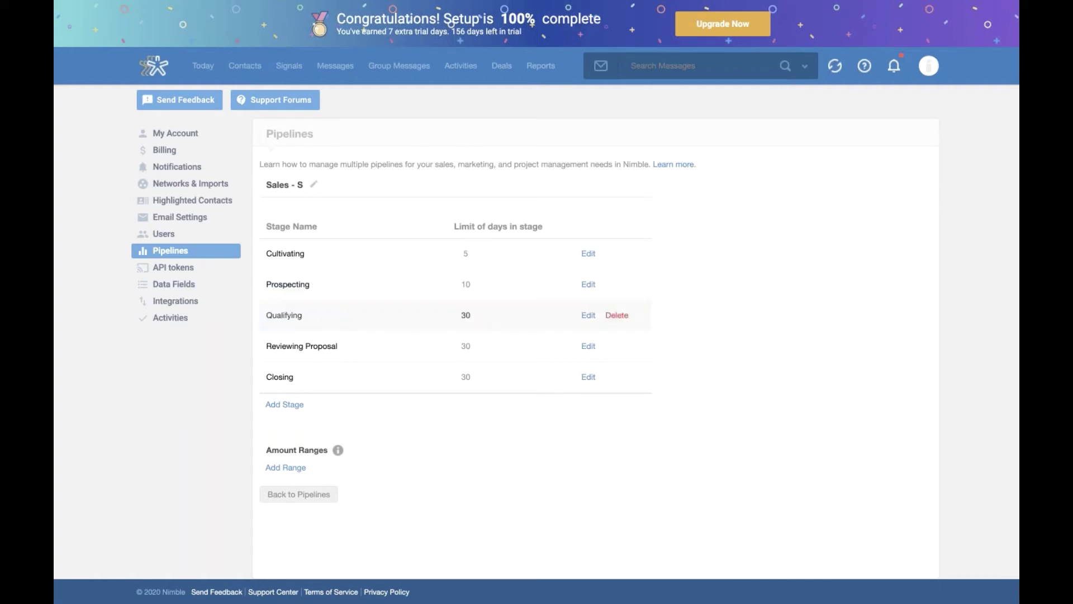
Step: Save the Cultivating stage with a limit of 5 days and return to the list of pipelines
click(589, 254)
click(444, 255)
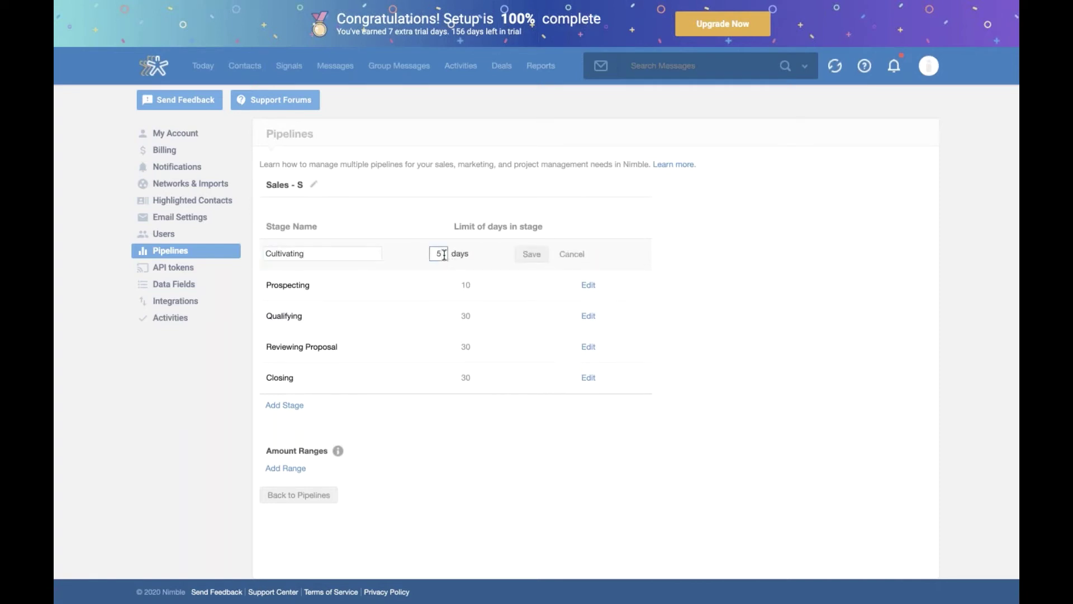
click(531, 253)
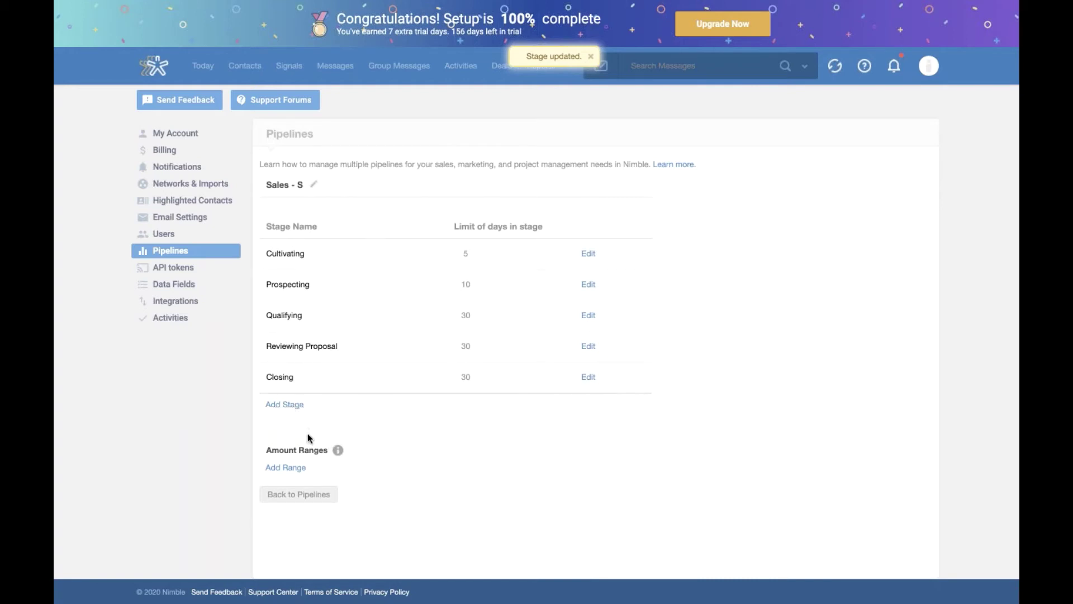
click(309, 495)
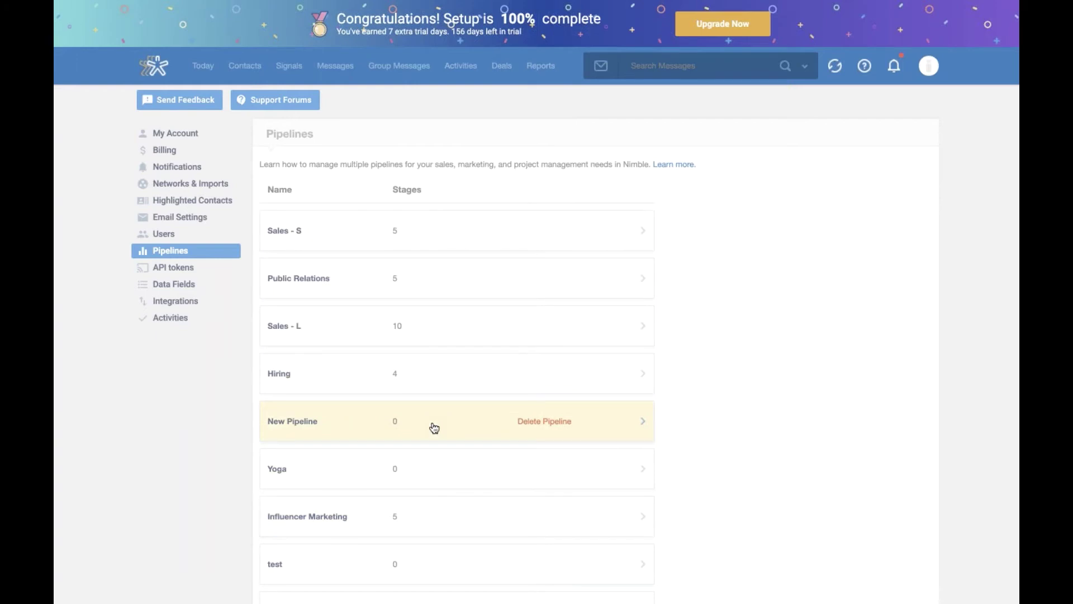
Step: Add a new pipeline named test 23 and open its stage settings
scroll(434, 427, down, 5)
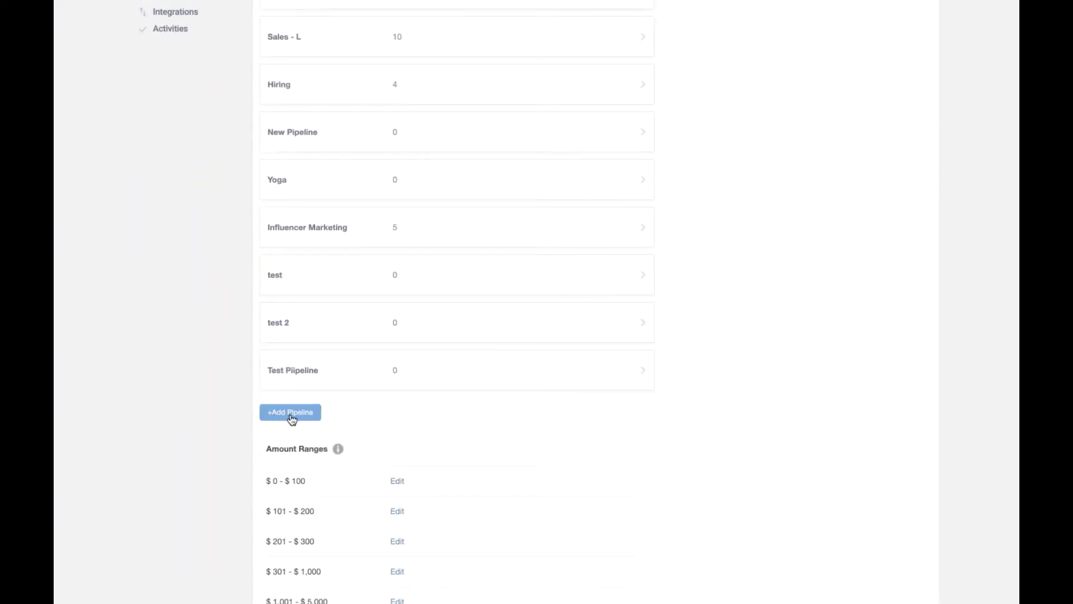
click(292, 417)
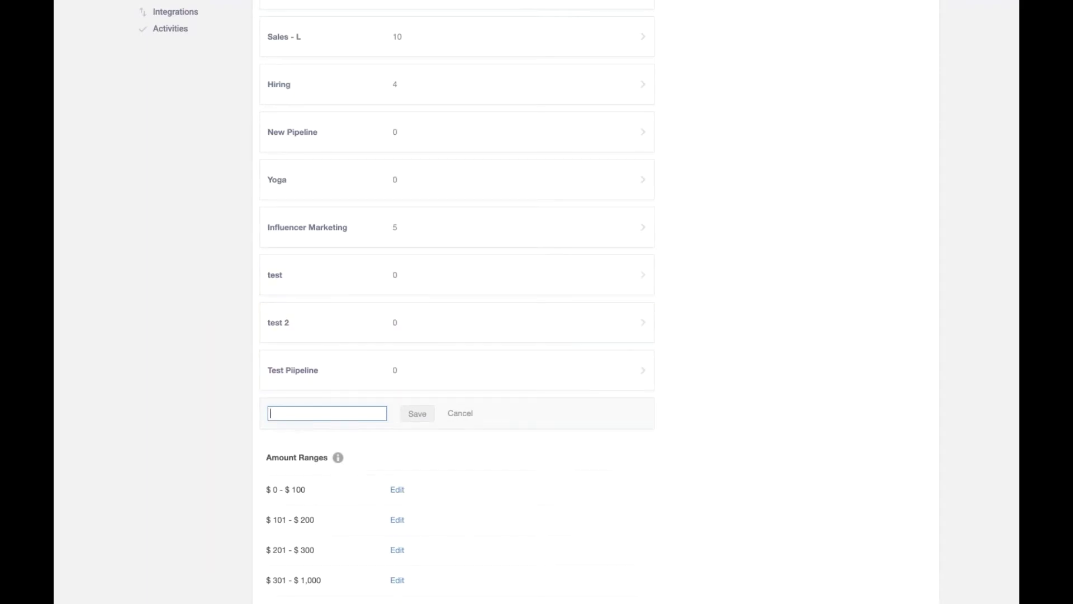
text(test 3)
click(421, 418)
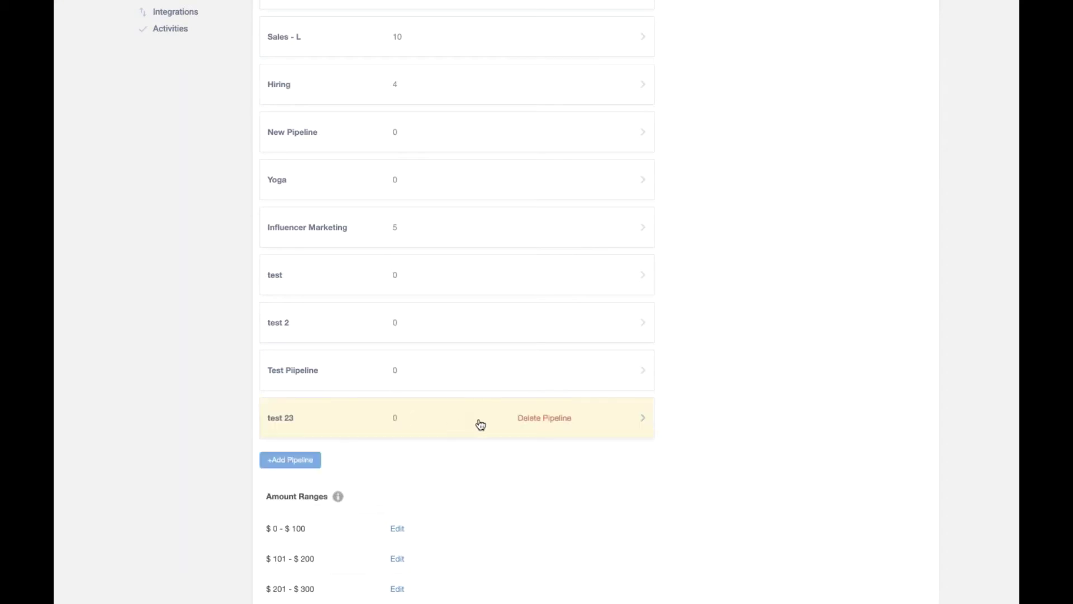
click(479, 424)
click(290, 248)
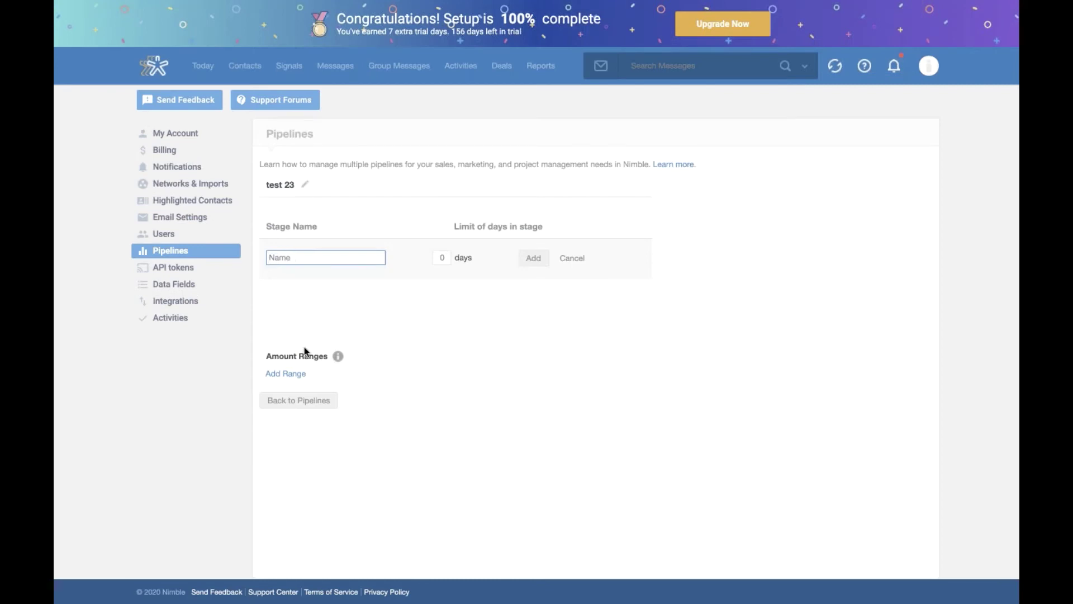
click(572, 258)
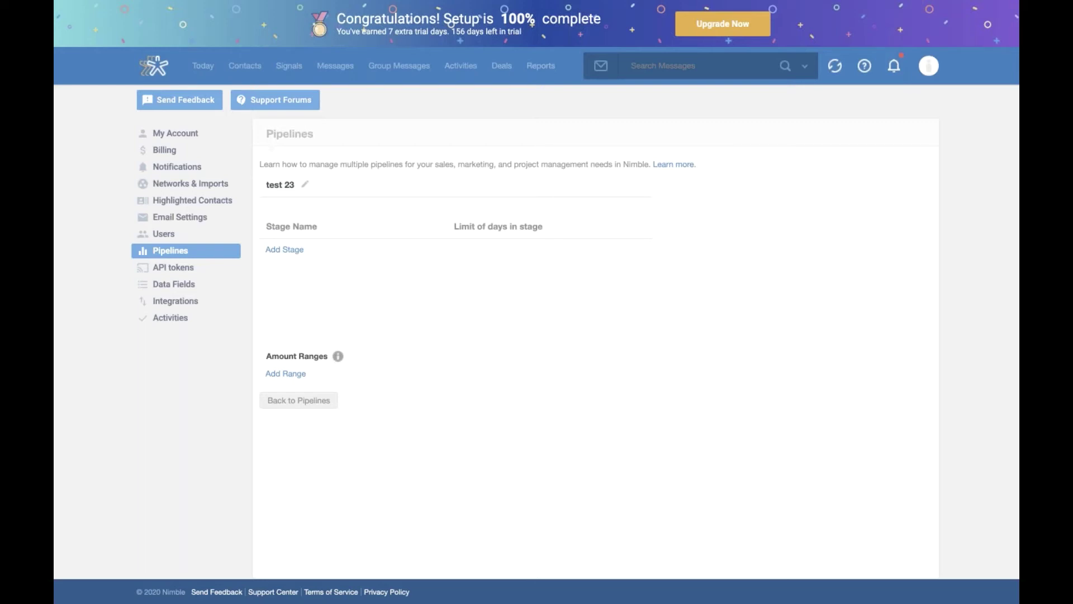
Step: Return to the deals board and switch it to the Sales - L pipeline
click(510, 75)
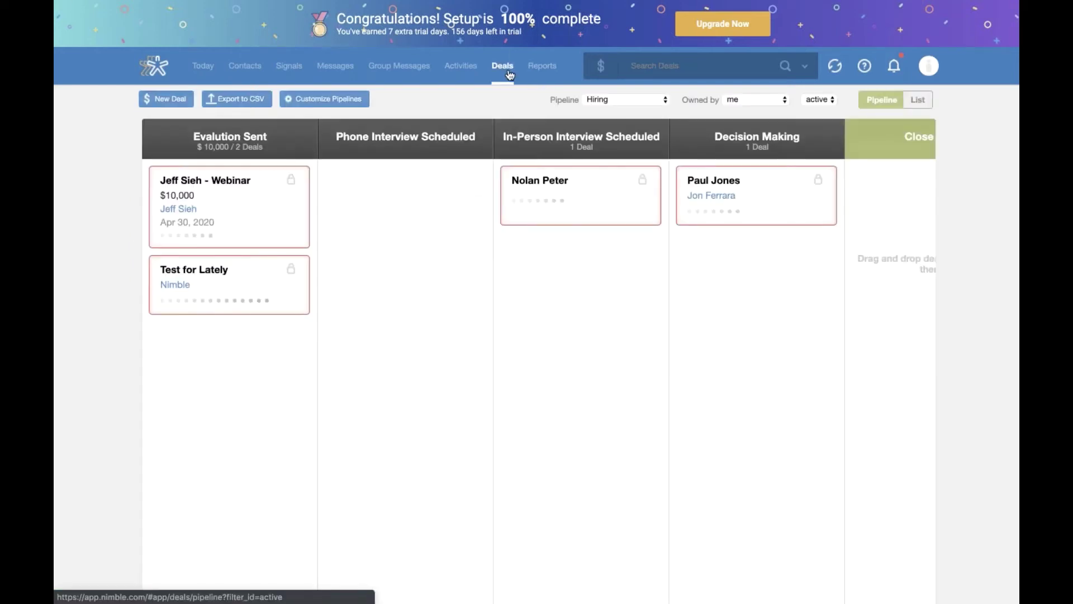
scroll(500, 266, right, 3)
scroll(500, 264, left, 3)
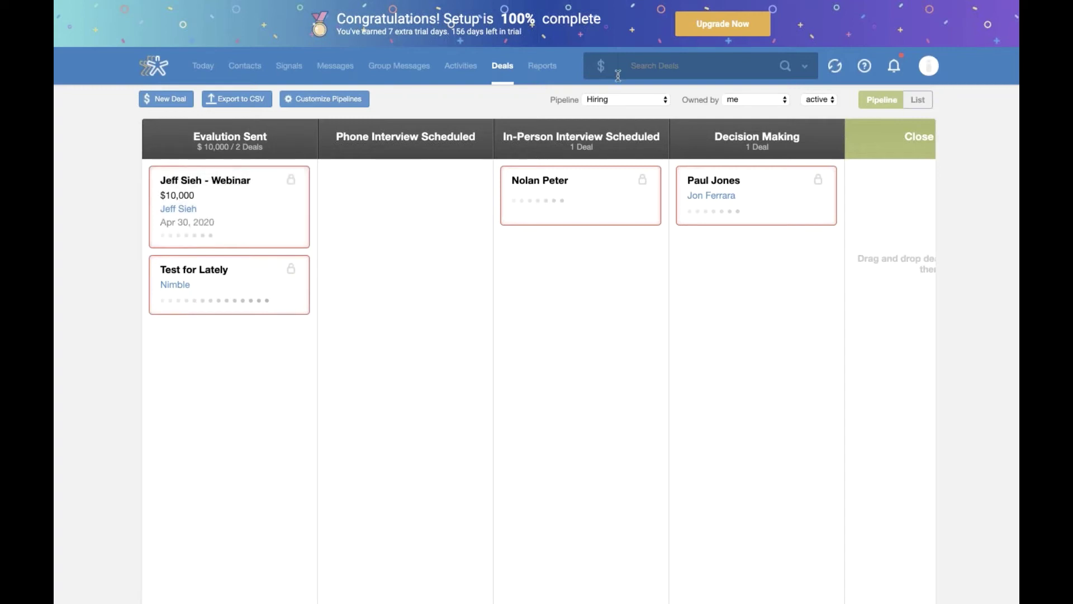
click(620, 99)
click(628, 134)
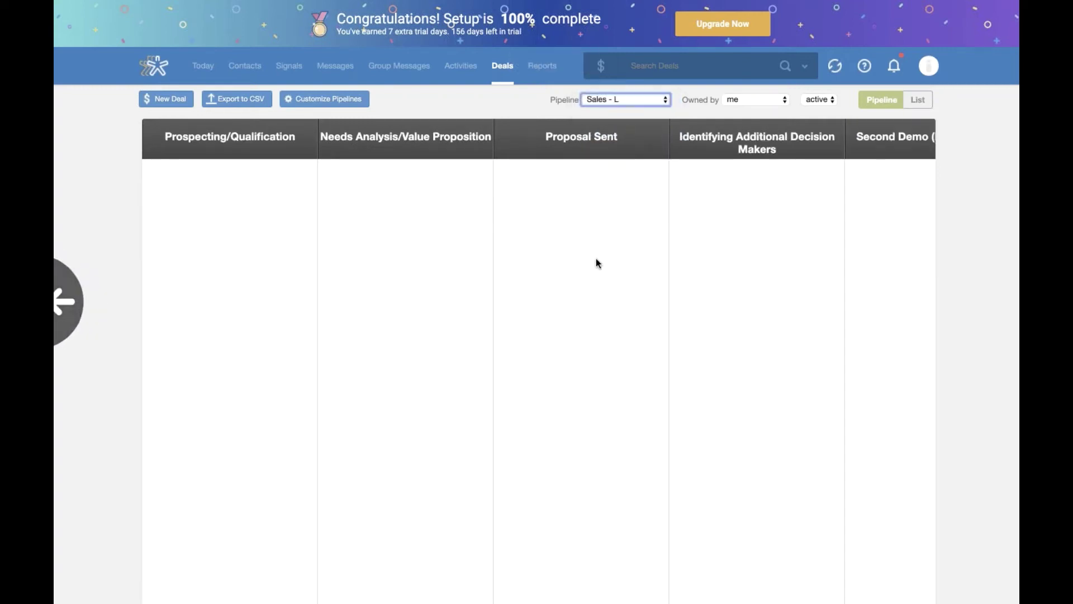
Step: Examine the stages of the Sales - L pipeline from Prospecting/Qualification through Close Deal
scroll(596, 259, right, 2)
scroll(596, 264, right, 4)
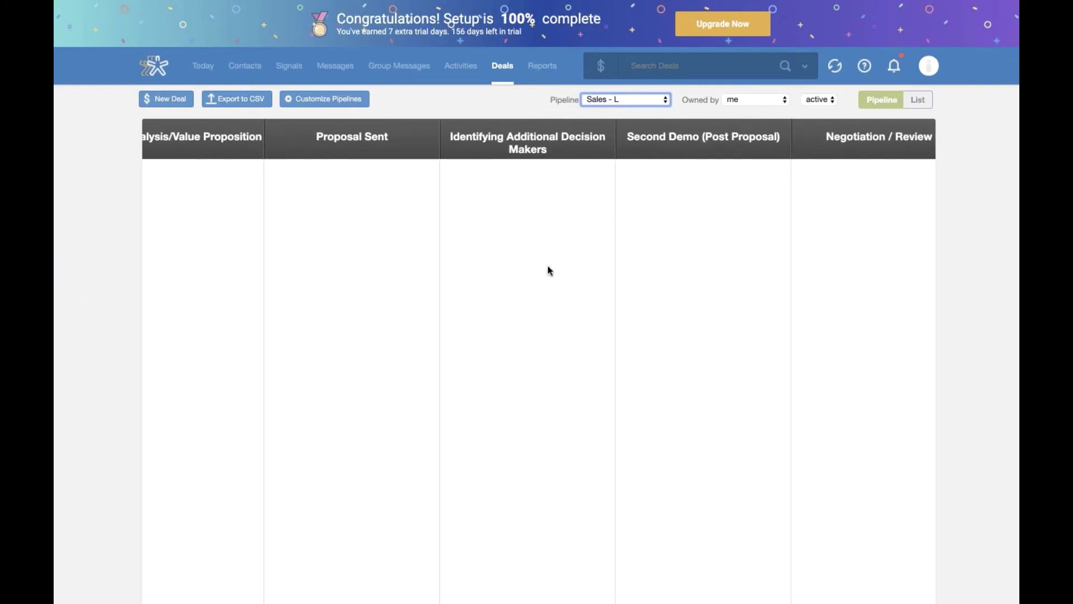
scroll(557, 364, right, 2)
scroll(557, 364, right, 4)
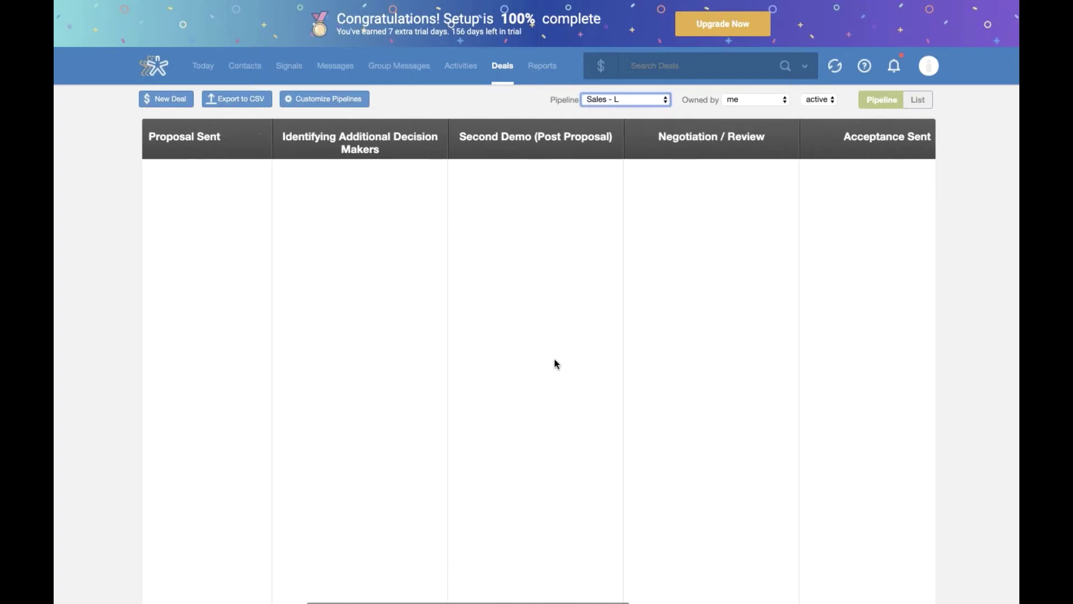
scroll(557, 364, right, 1)
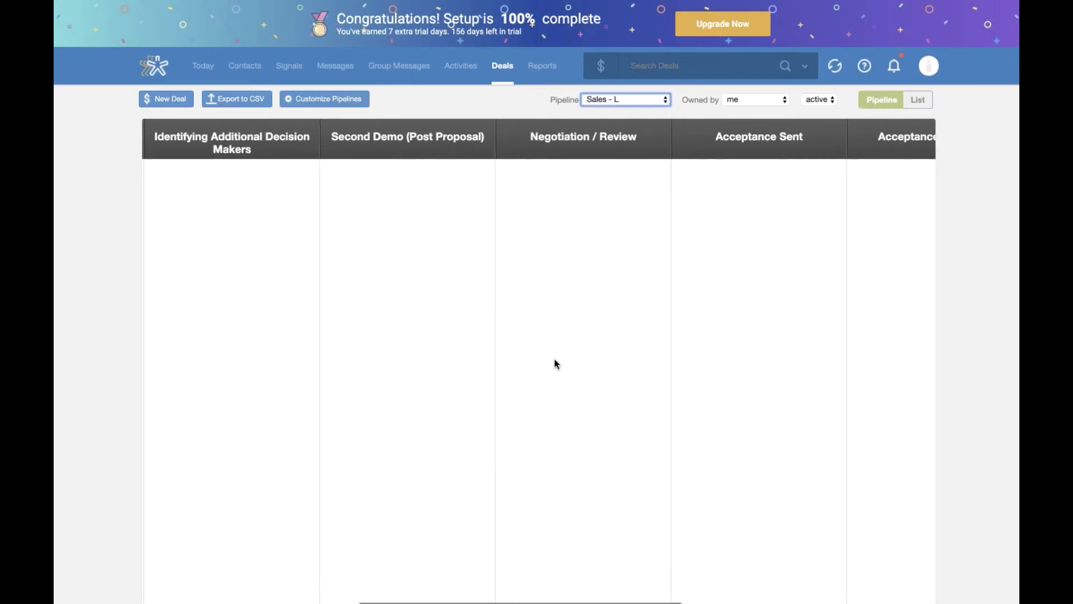
scroll(664, 317, right, 4)
scroll(664, 317, right, 8)
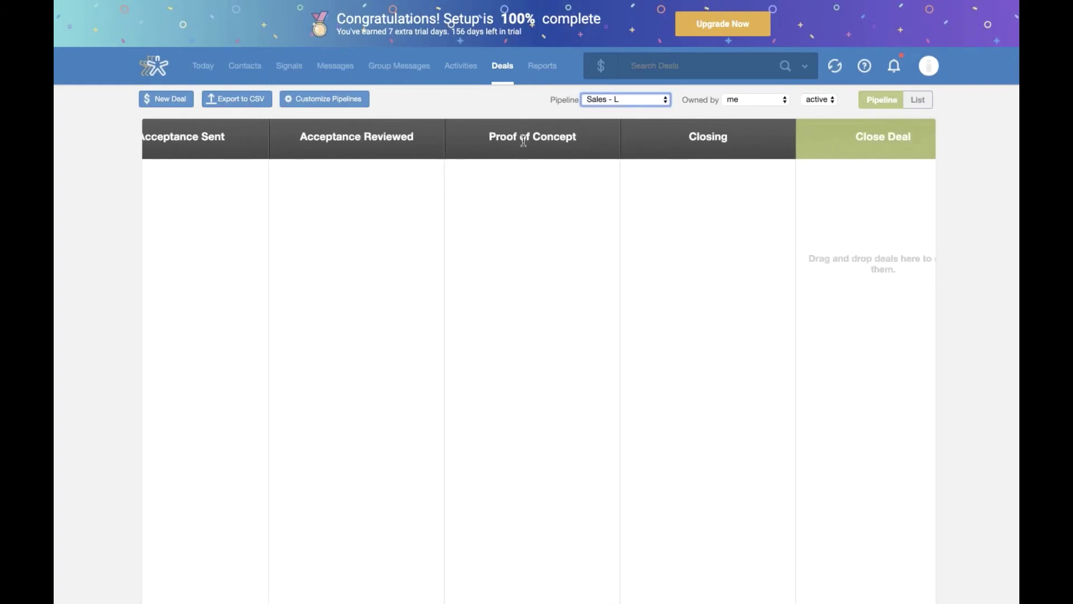
scroll(515, 370, right, 1)
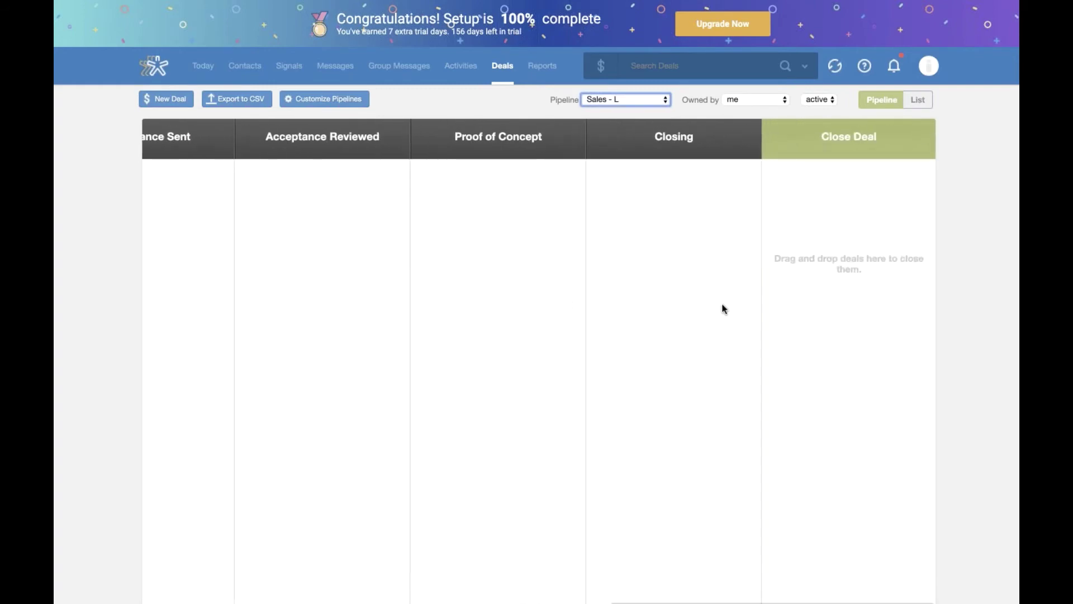
Step: Check the deal owner filter options, switch the deals to the list view and return to the pipeline view
click(778, 100)
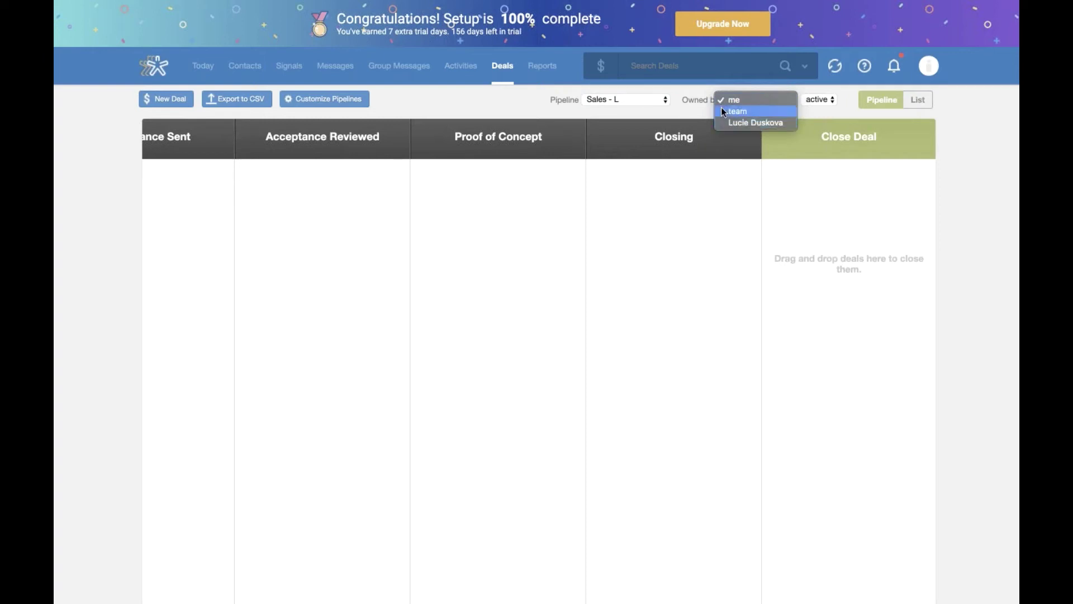
click(703, 108)
click(927, 104)
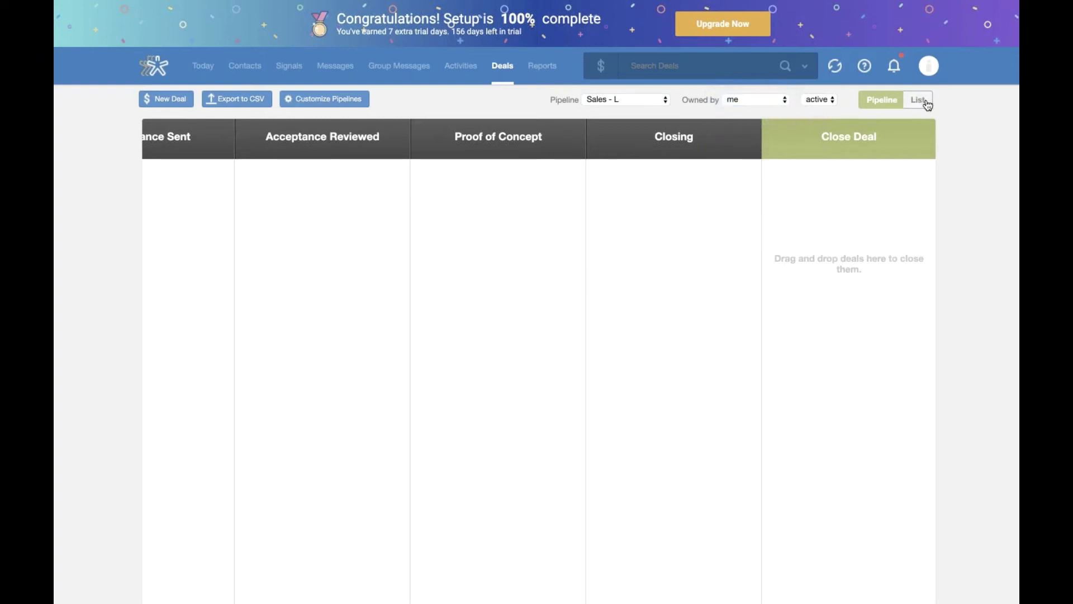
click(884, 104)
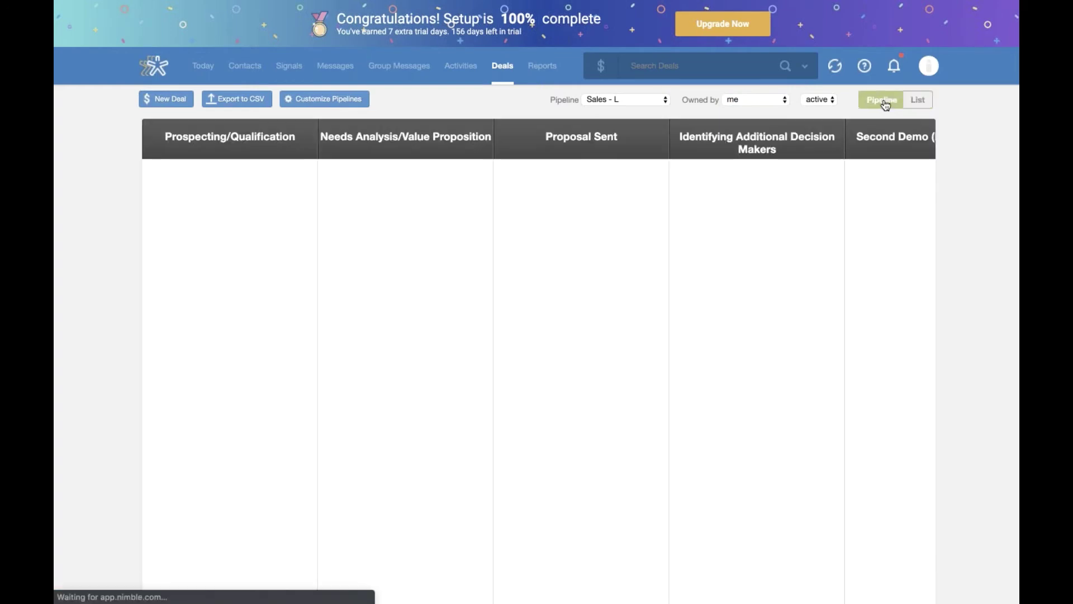
scroll(630, 256, left, 3)
right_click(629, 261)
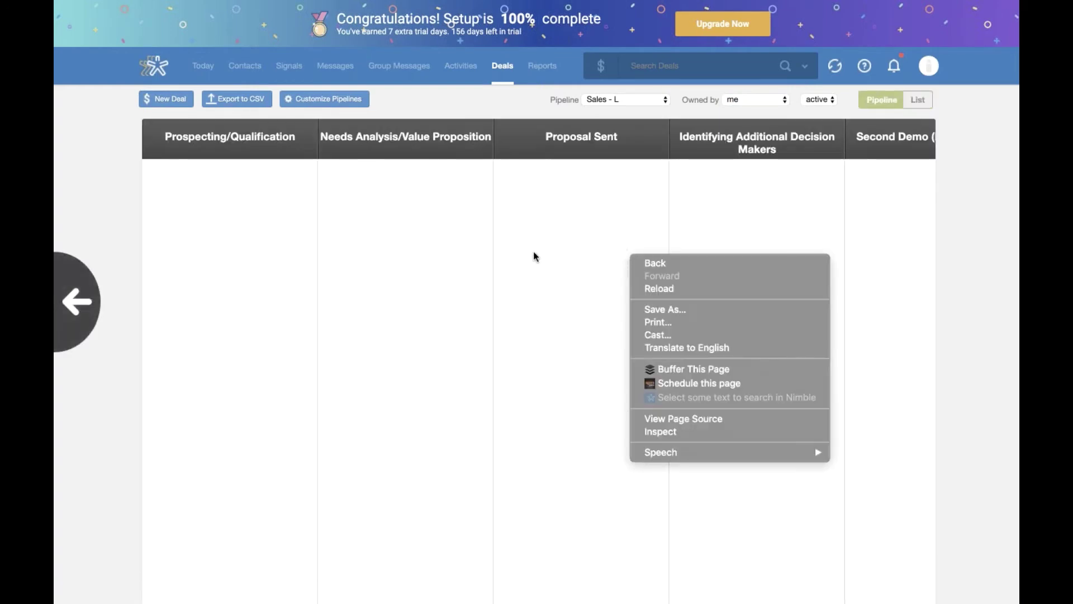
click(533, 255)
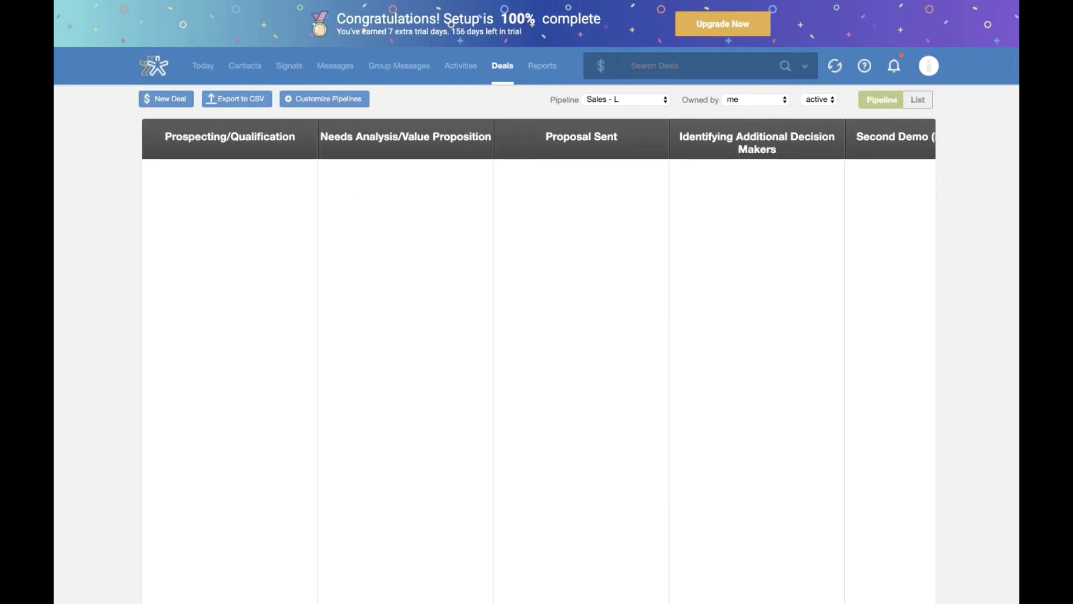
Step: Open a blank new deal form, look at its primary contact and participants fields, and close it without saving
click(181, 107)
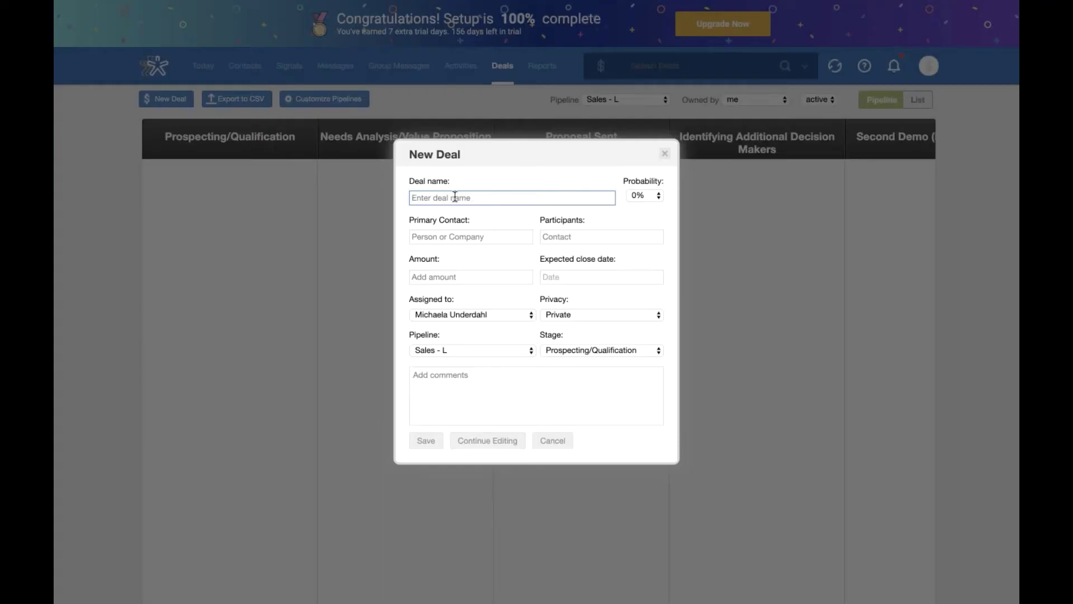
click(428, 238)
click(592, 234)
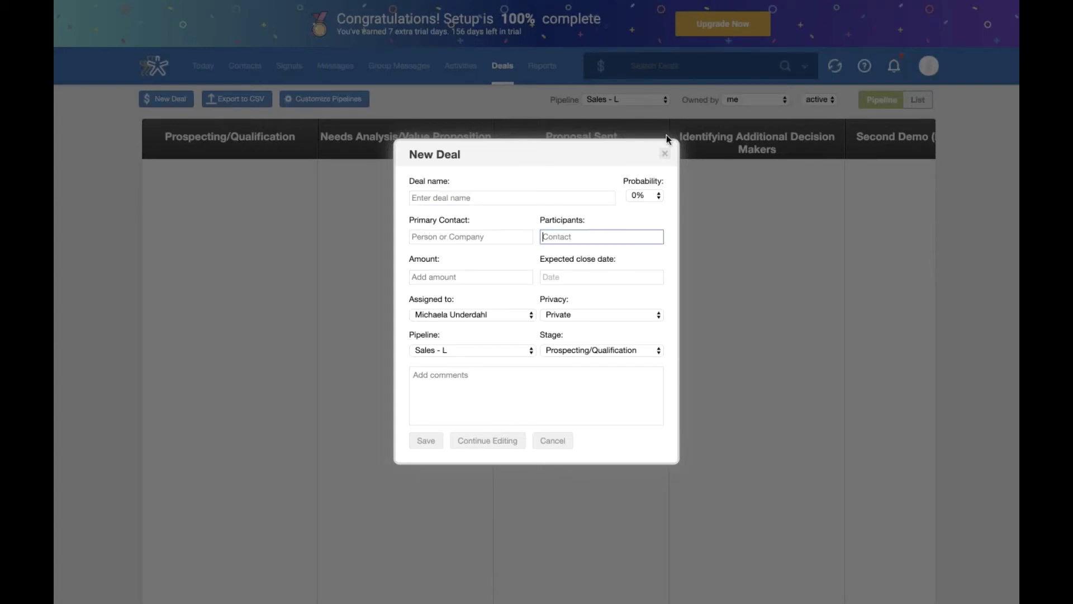
click(665, 155)
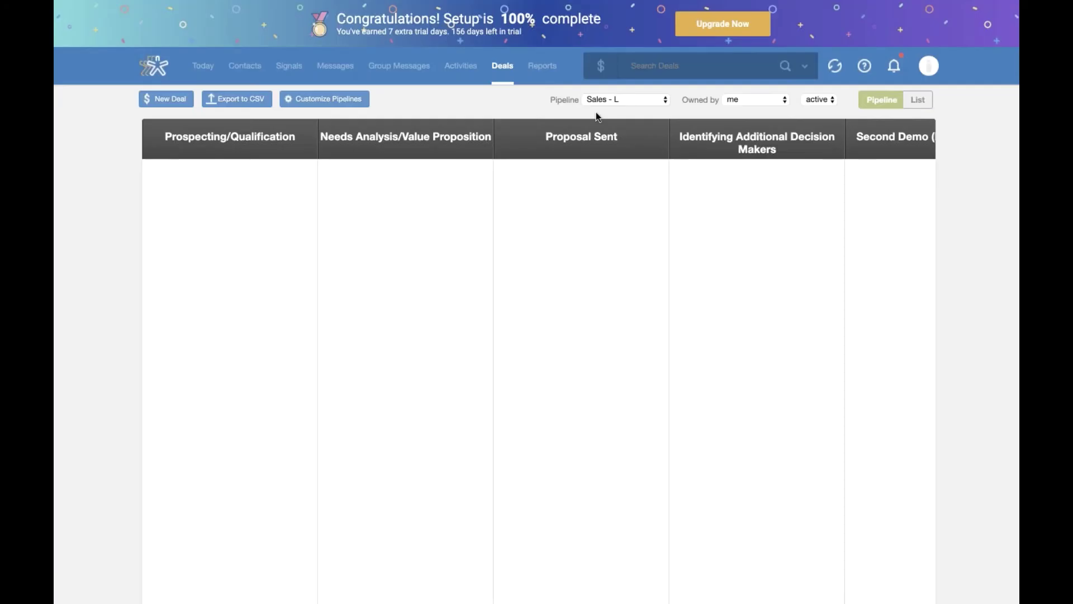
Step: Open the reports dashboard and check which pipelines and team members it can be filtered by
click(543, 67)
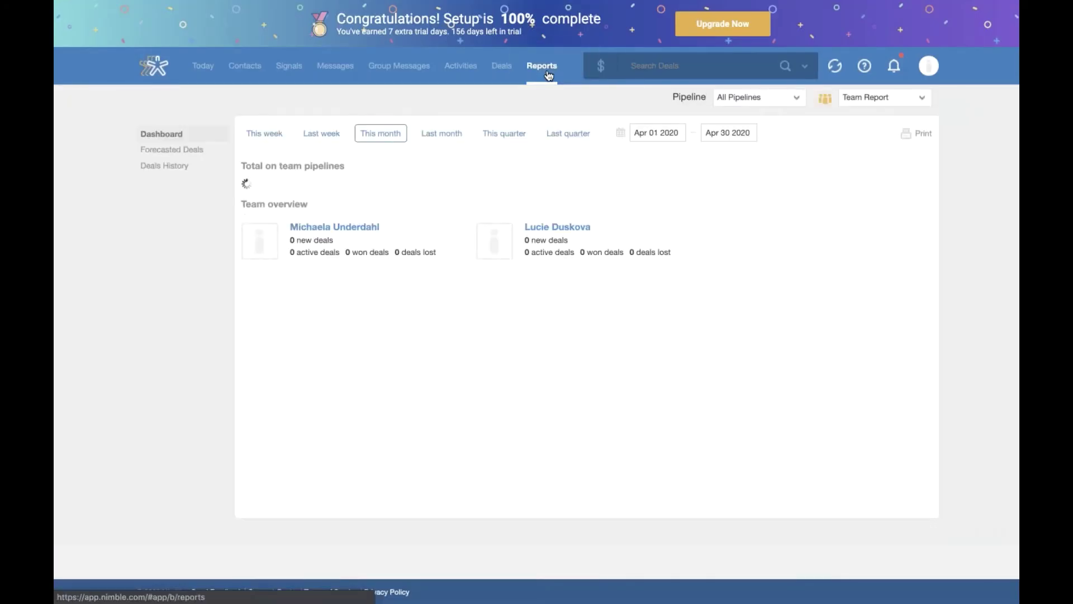
click(801, 99)
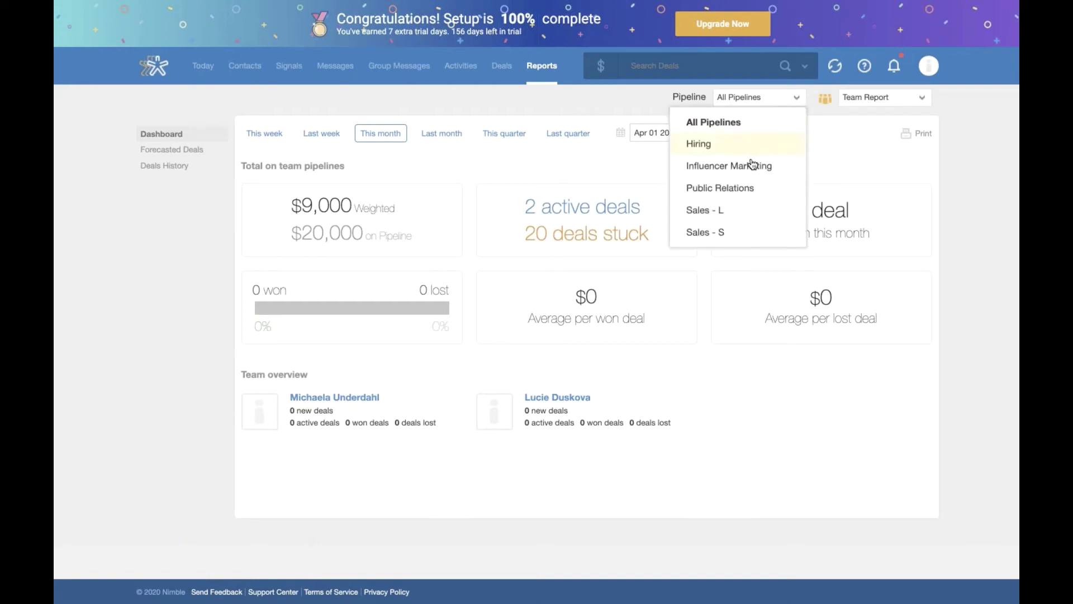
click(870, 104)
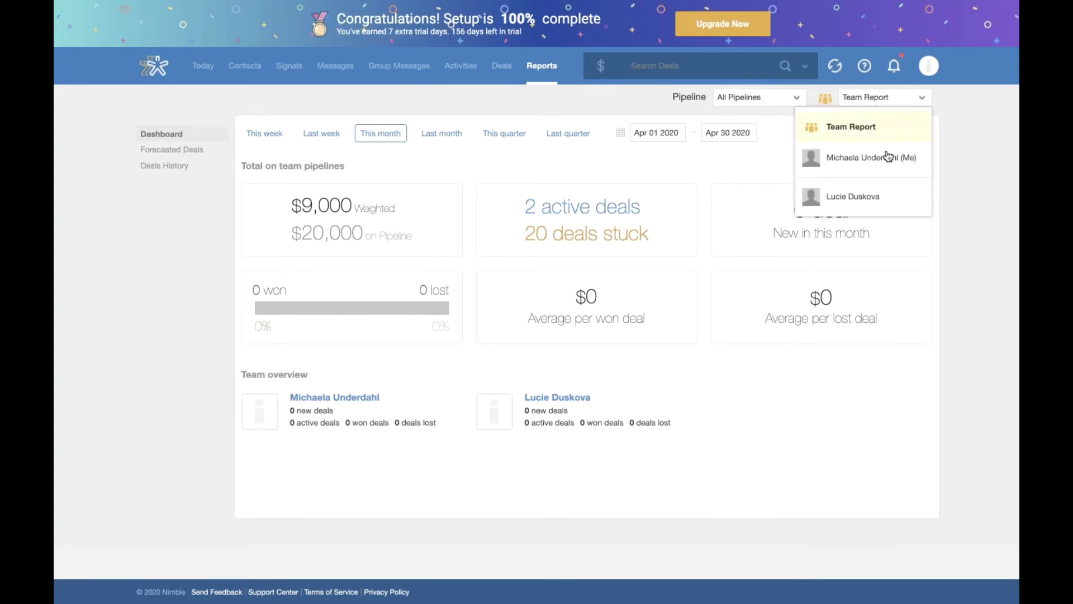
click(690, 163)
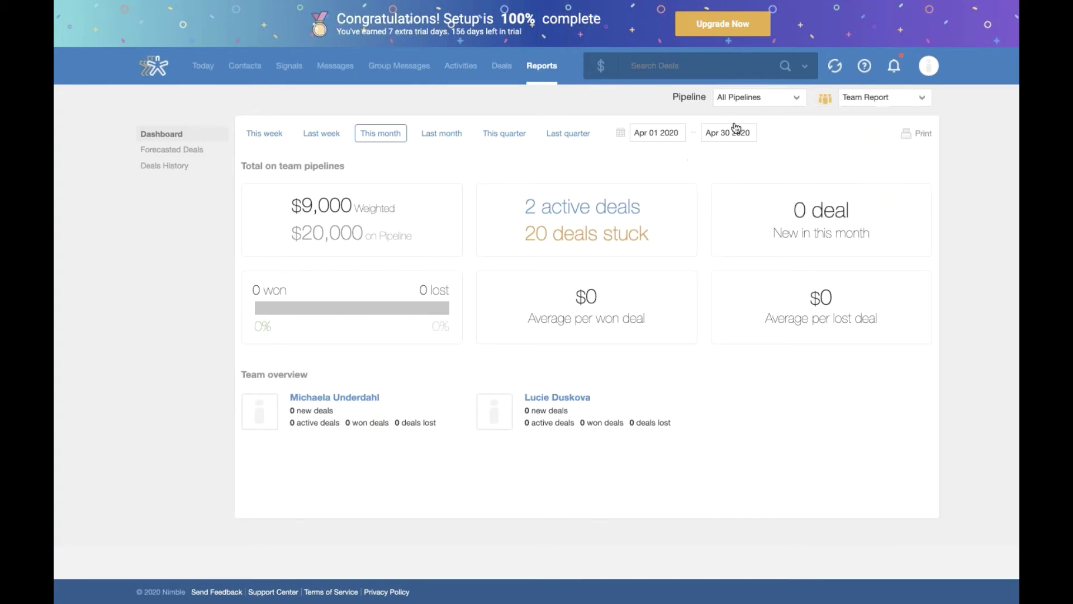
Step: View the dashboard figures for this week, followed by the Forecasted Deals and Deals History reports
click(261, 139)
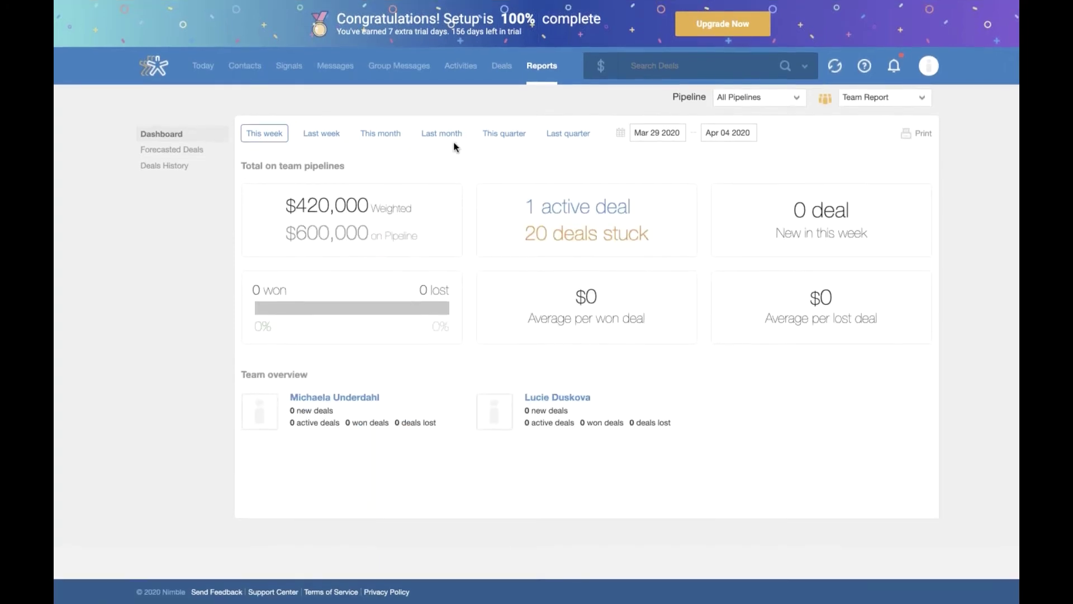
click(195, 154)
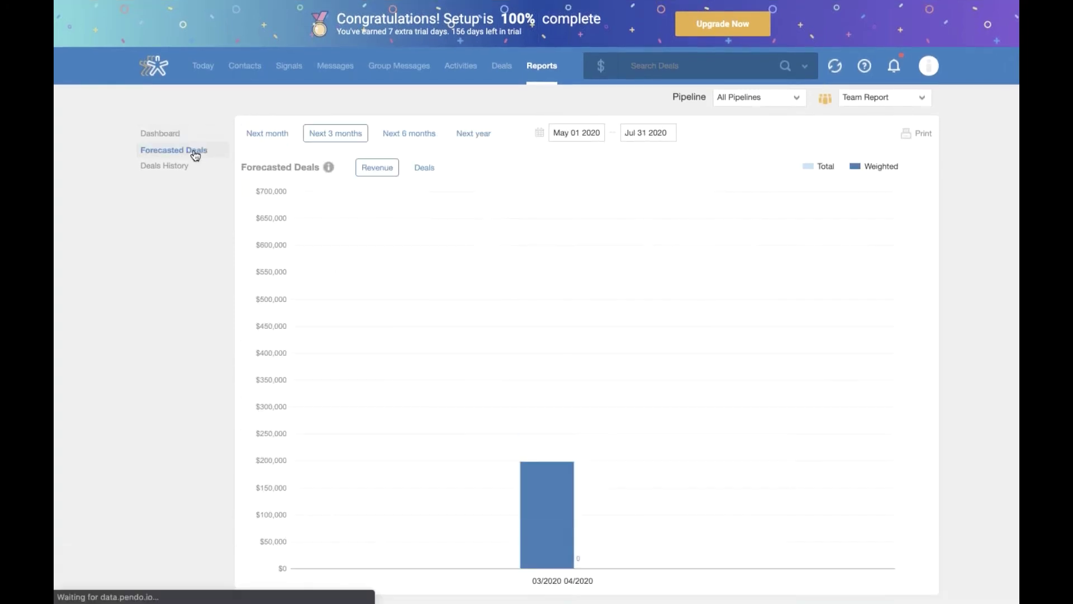
click(190, 169)
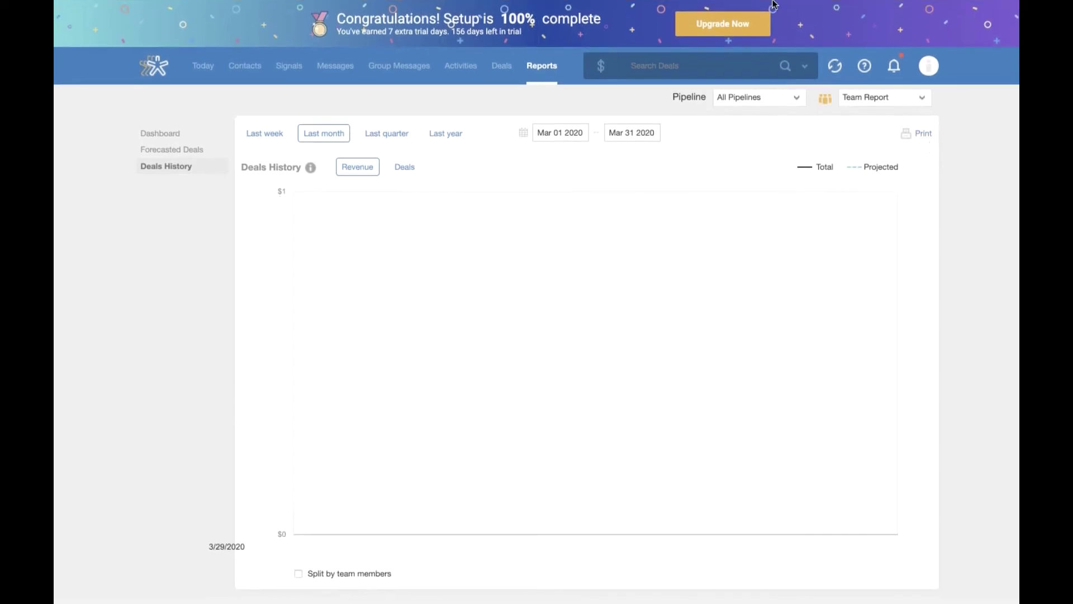
Step: Leave the browser's full-screen mode and switch to the QuickTime Player window mirroring the Nimble mobile app
mouse_move(775, 5)
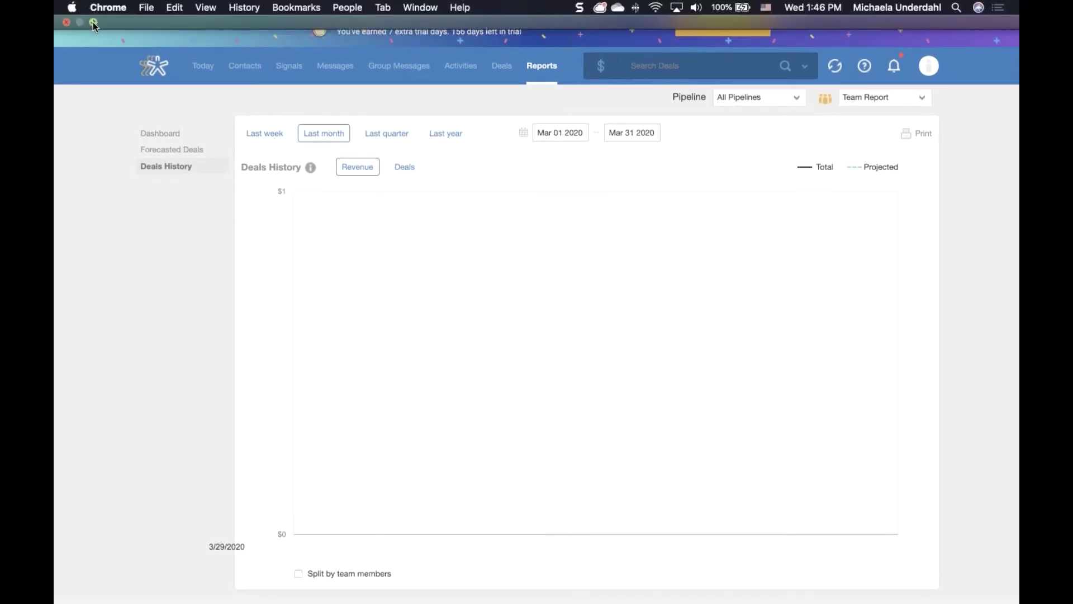
click(94, 23)
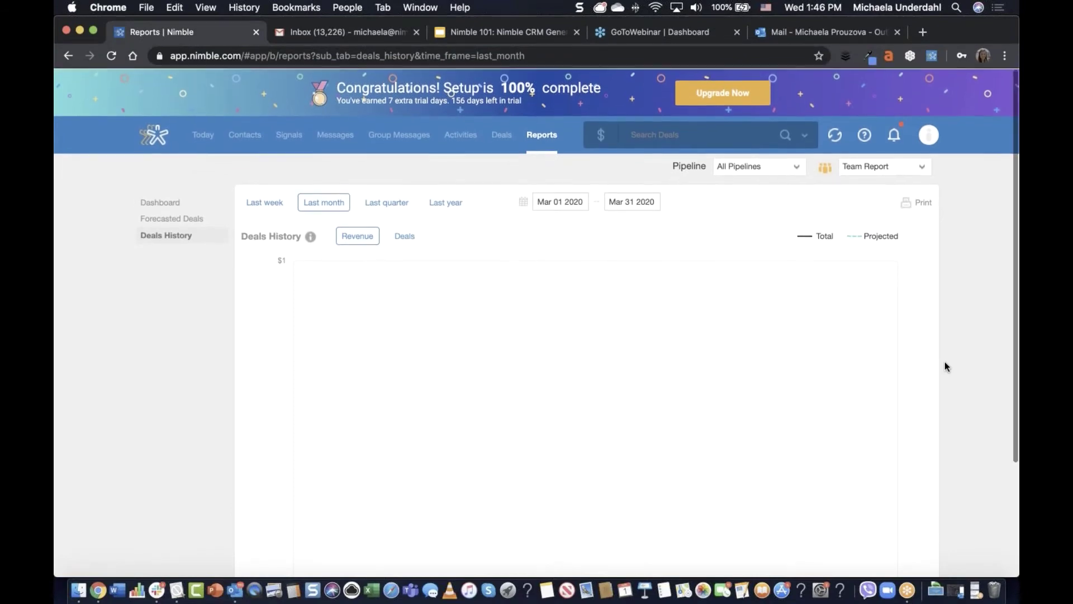
click(908, 591)
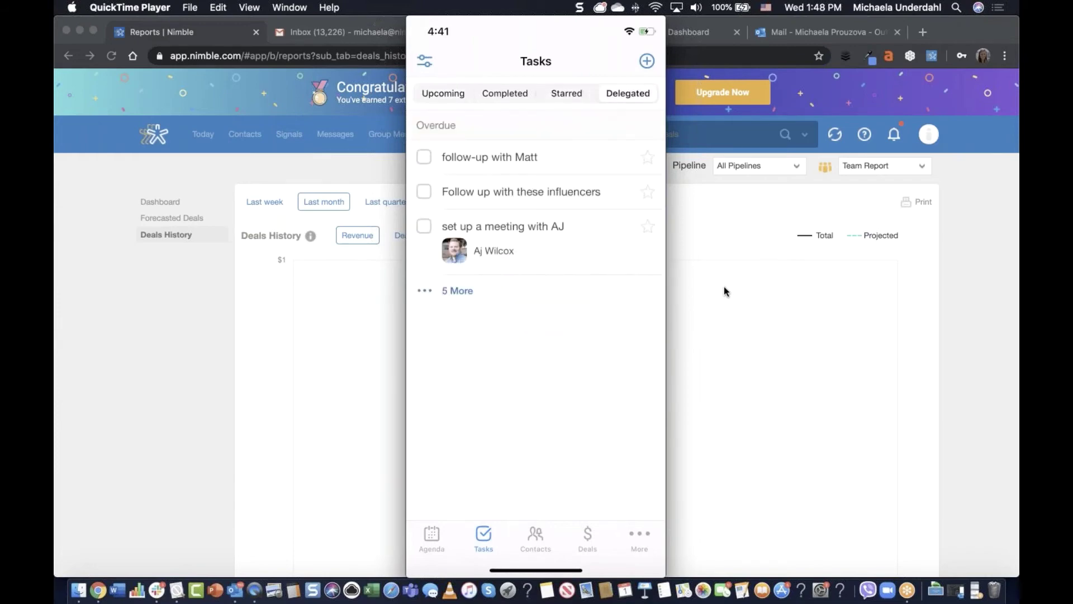
Step: Move the recording controls down to the lower edge of the mirrored phone screen and close the Movie Recording window
mouse_move(641, 63)
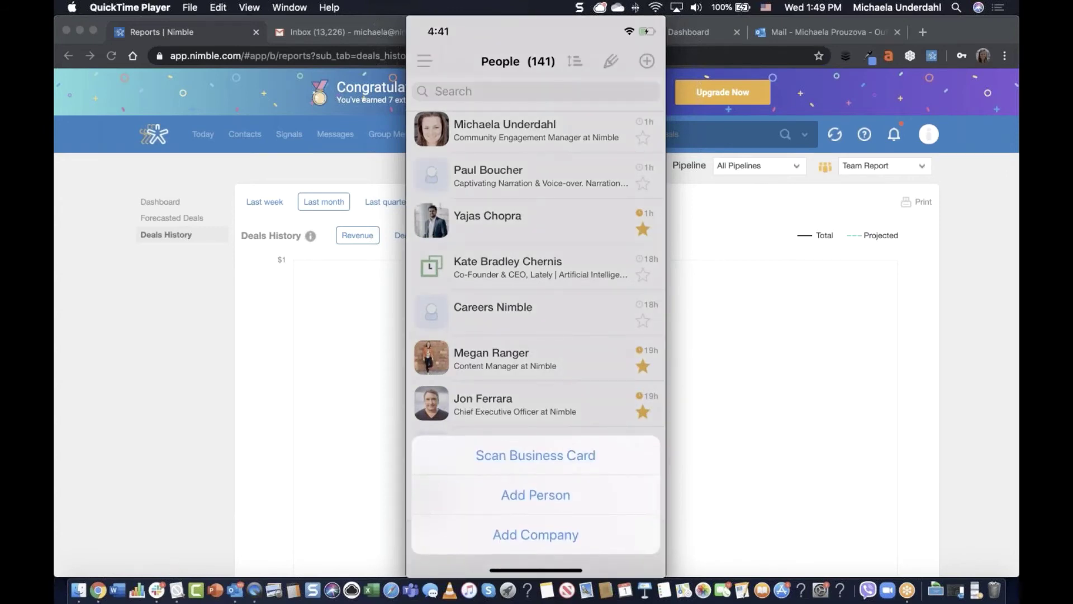
mouse_move(592, 397)
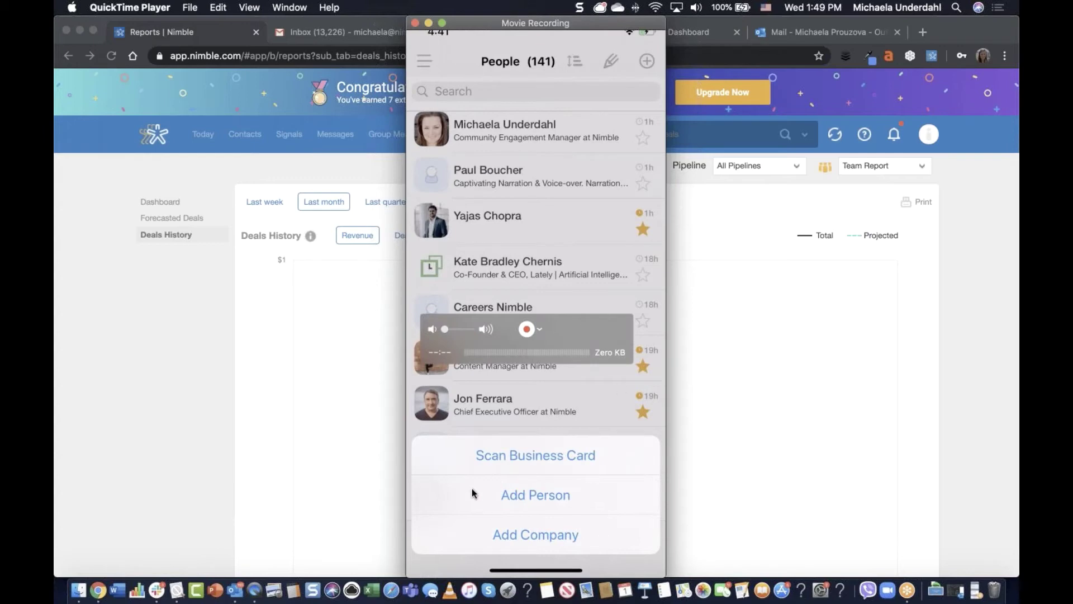
drag(589, 320, 601, 526)
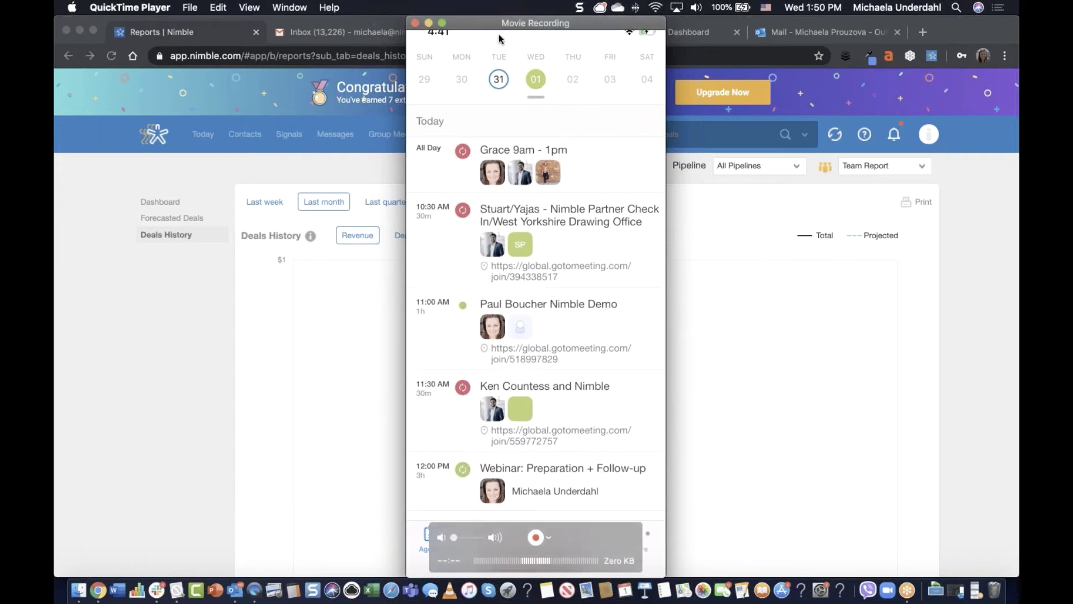
click(415, 25)
Step: Open linkedin.com/feed/ in a new browser tab and bring up the Nimble Prospector extension on it
click(923, 33)
text(linkedin.com/feed/)
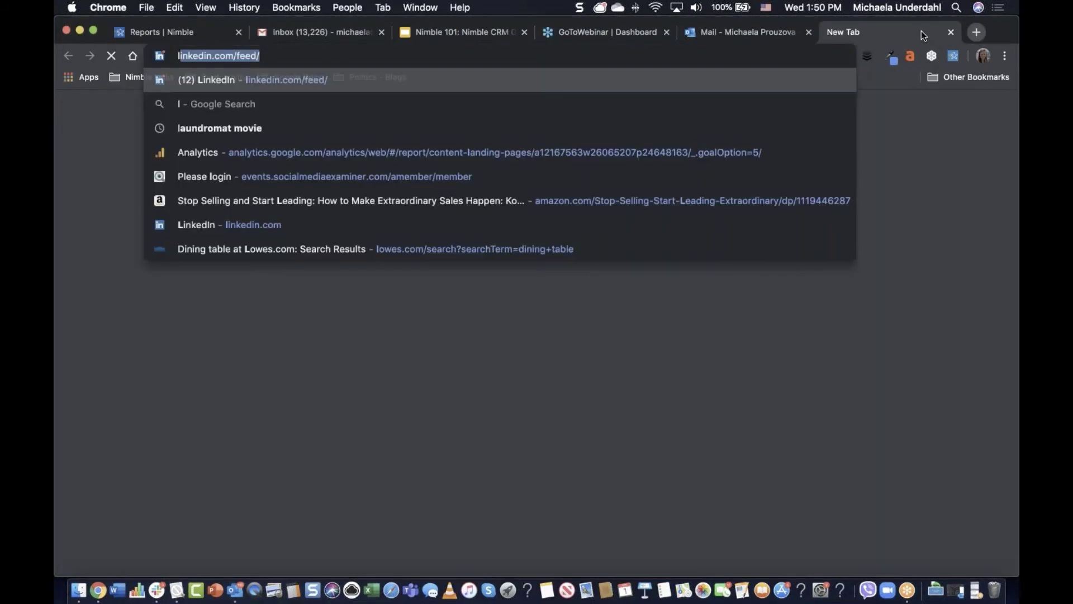
key(Return)
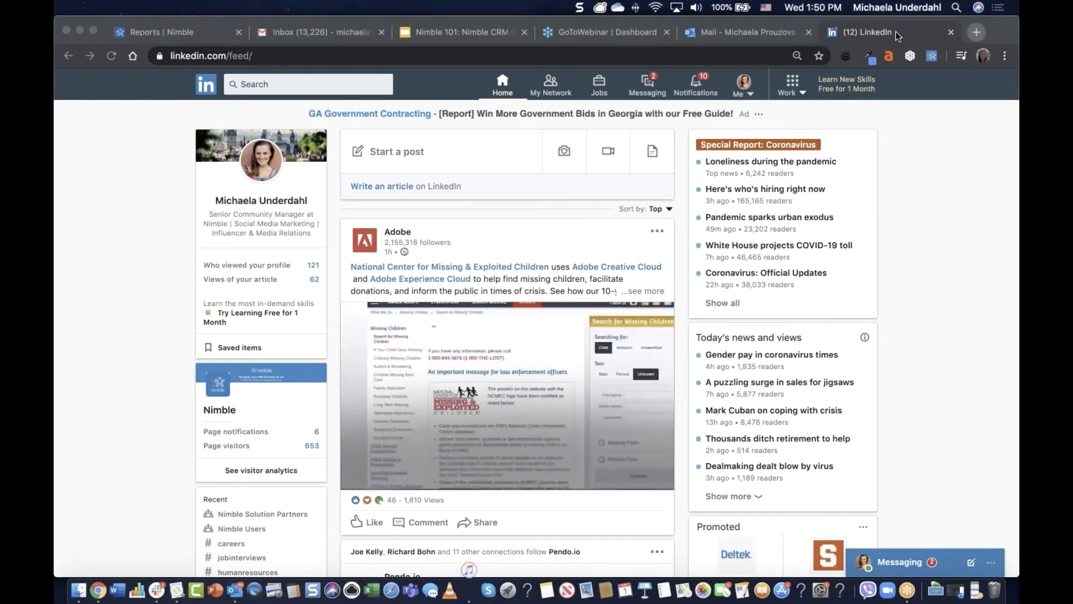
click(931, 58)
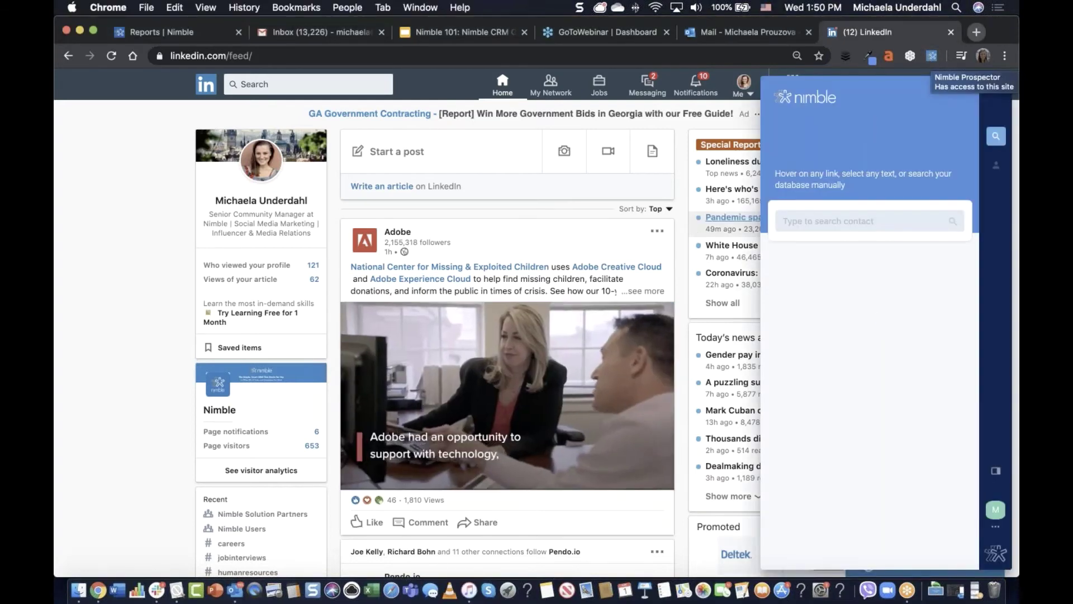
click(830, 221)
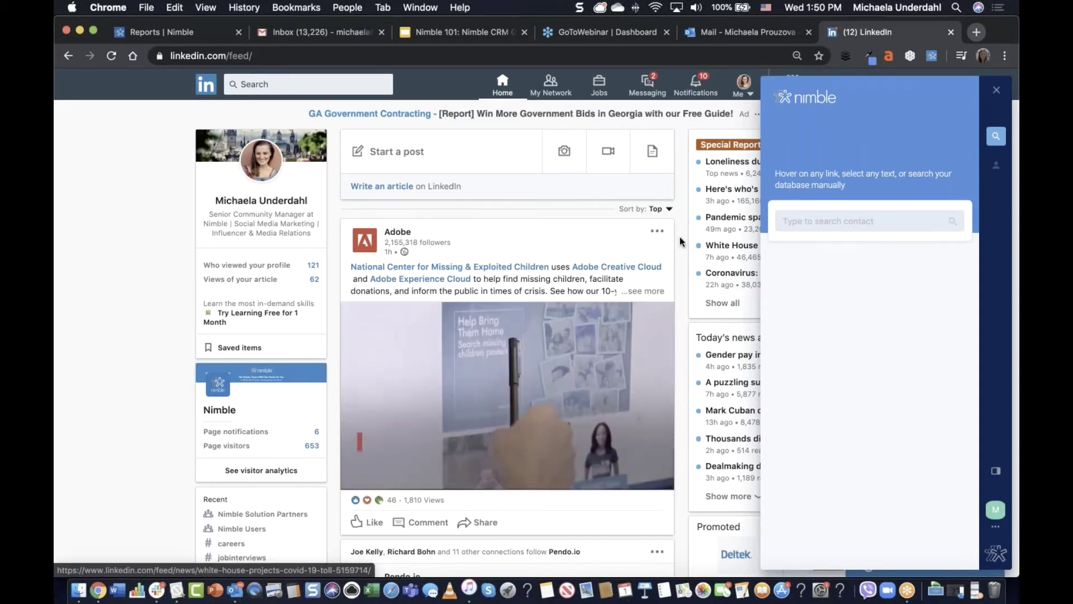
Step: Look up the first person named above the Pendo.io post with Nimble Prospector and add them as a contact
scroll(367, 414, down, 3)
mouse_move(366, 414)
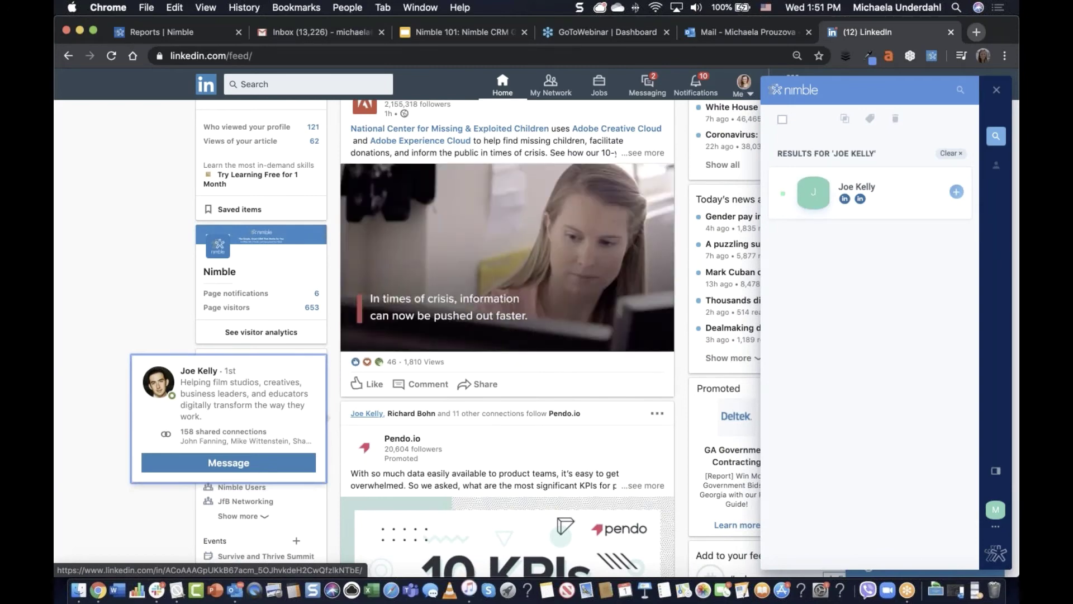
click(871, 197)
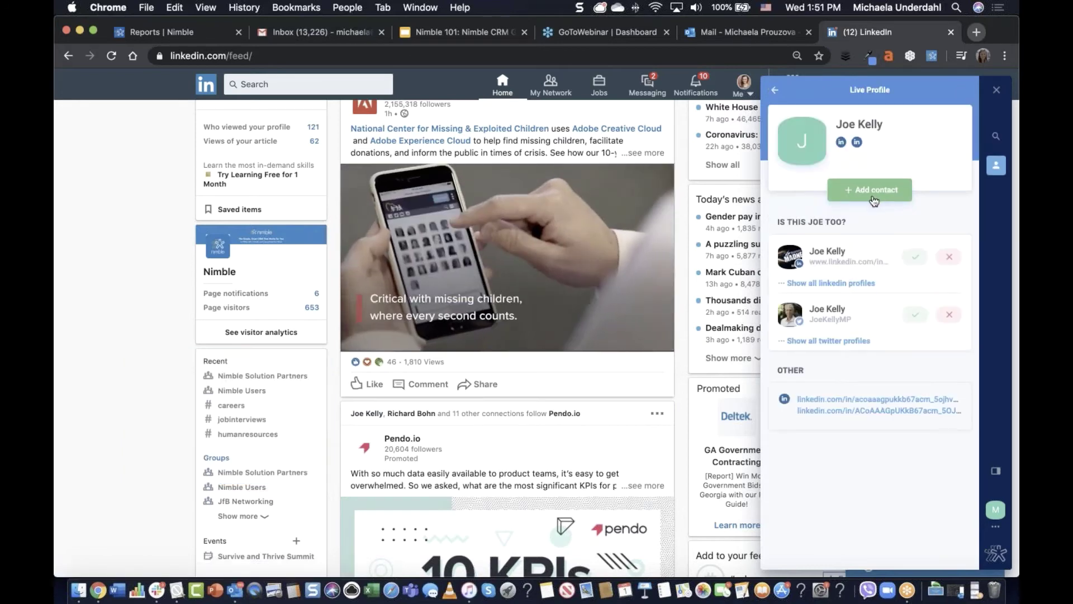
click(874, 191)
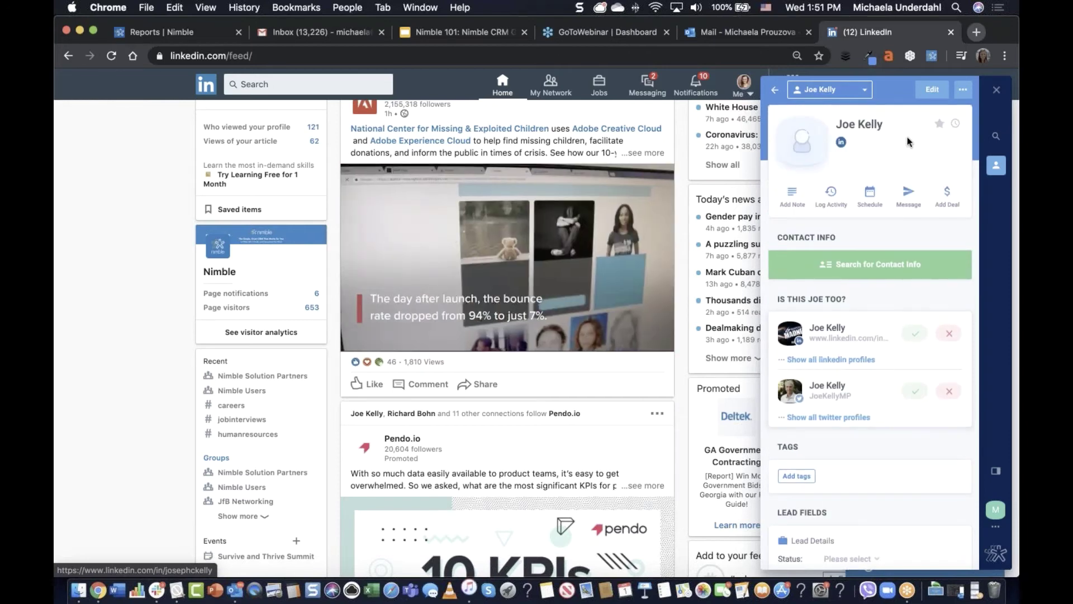
Step: Open a new email message from the added contact's record, then return to the record without sending
scroll(894, 156, up, 1)
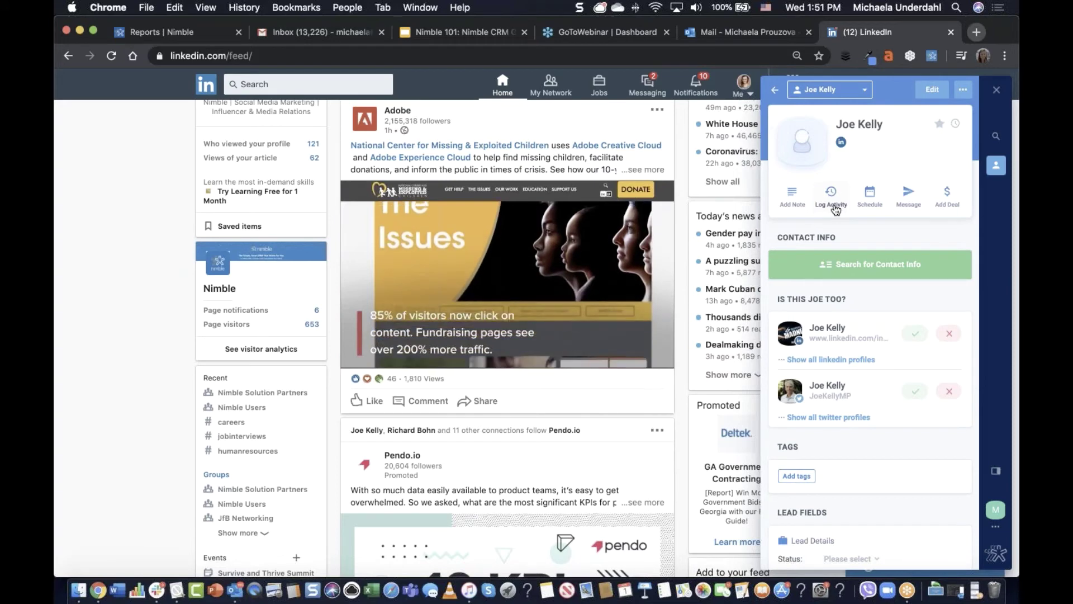
click(909, 195)
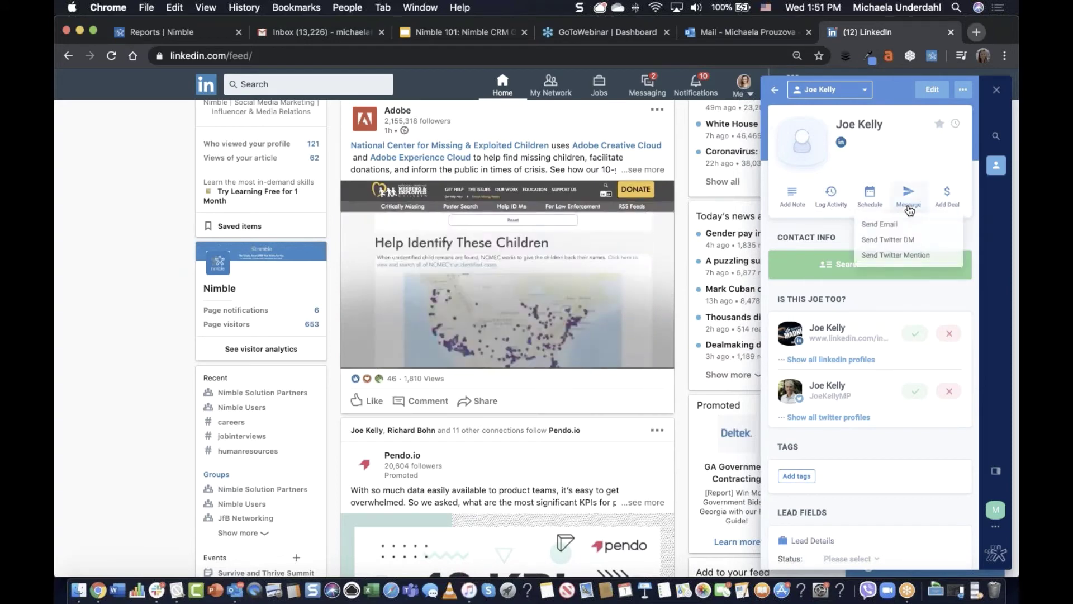
click(876, 225)
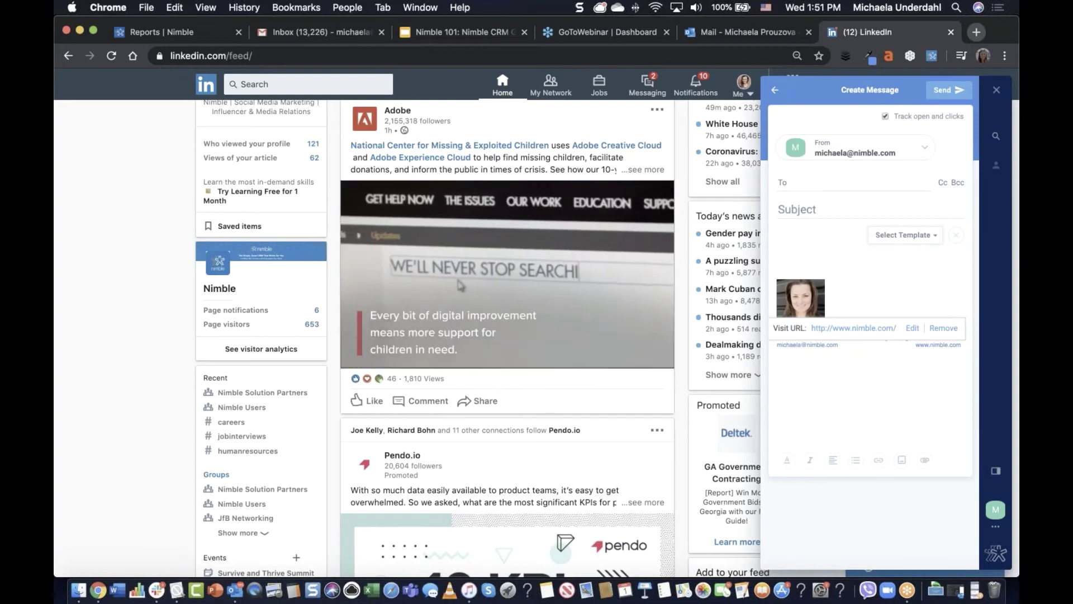
click(776, 91)
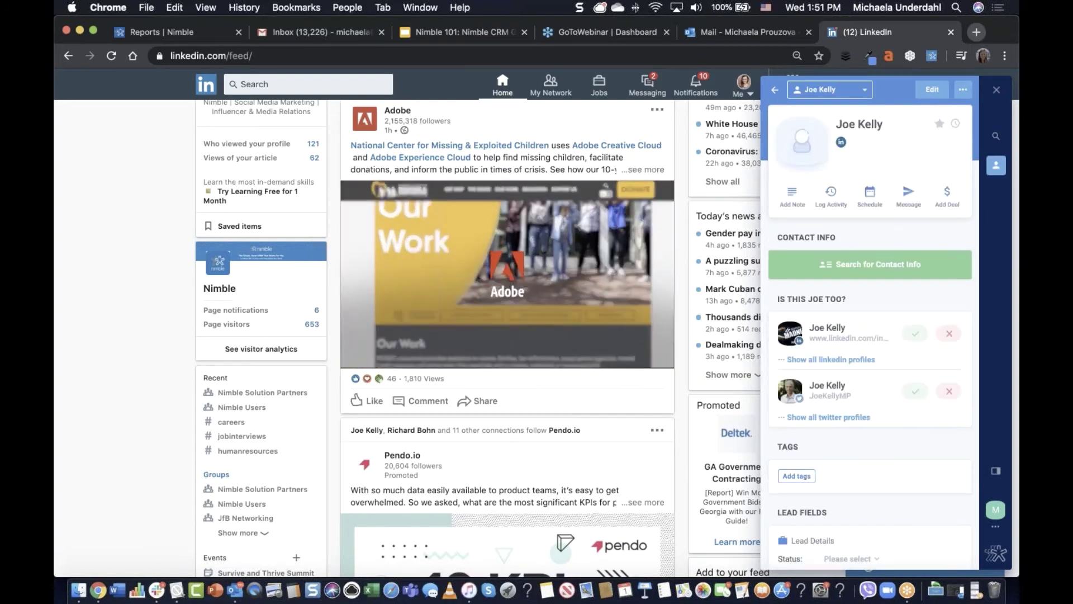
Step: Open the contact's Files section, view the cloud sources for adding files, and return to the lookup results
click(856, 91)
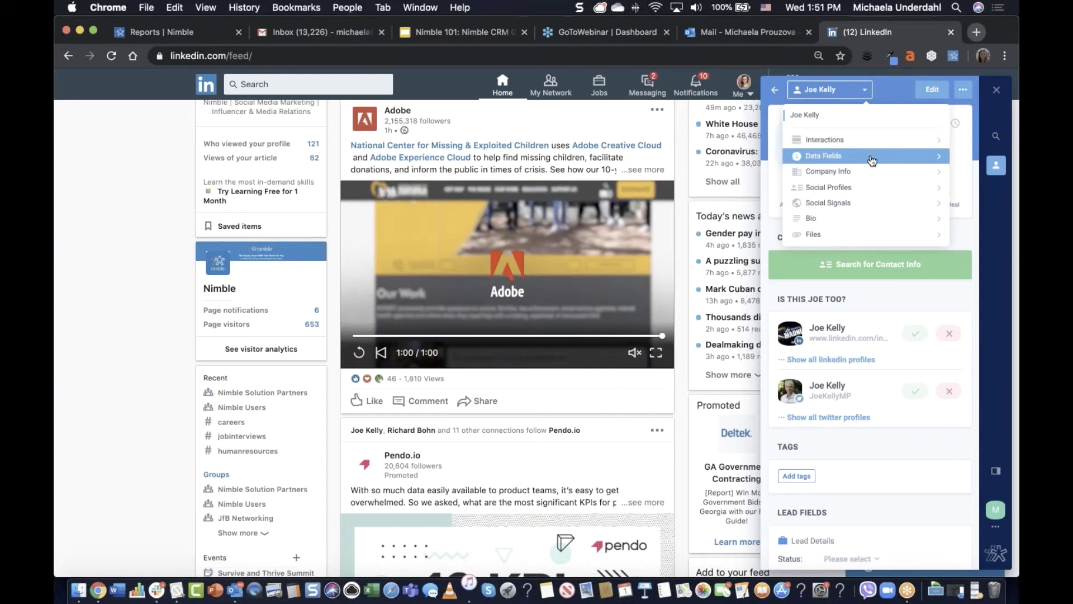
click(819, 236)
click(962, 91)
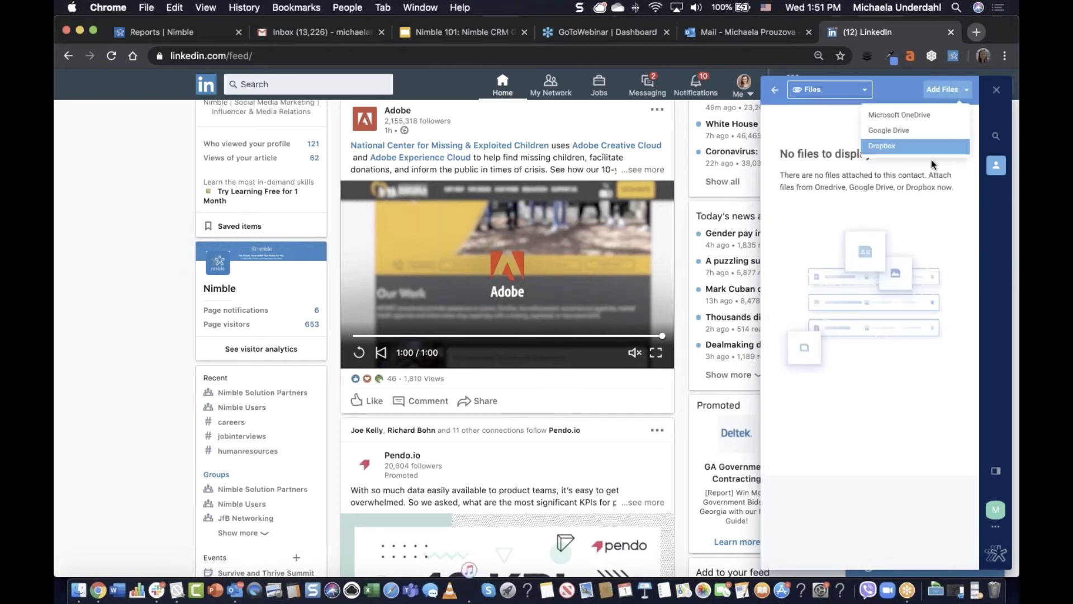
click(774, 88)
click(773, 88)
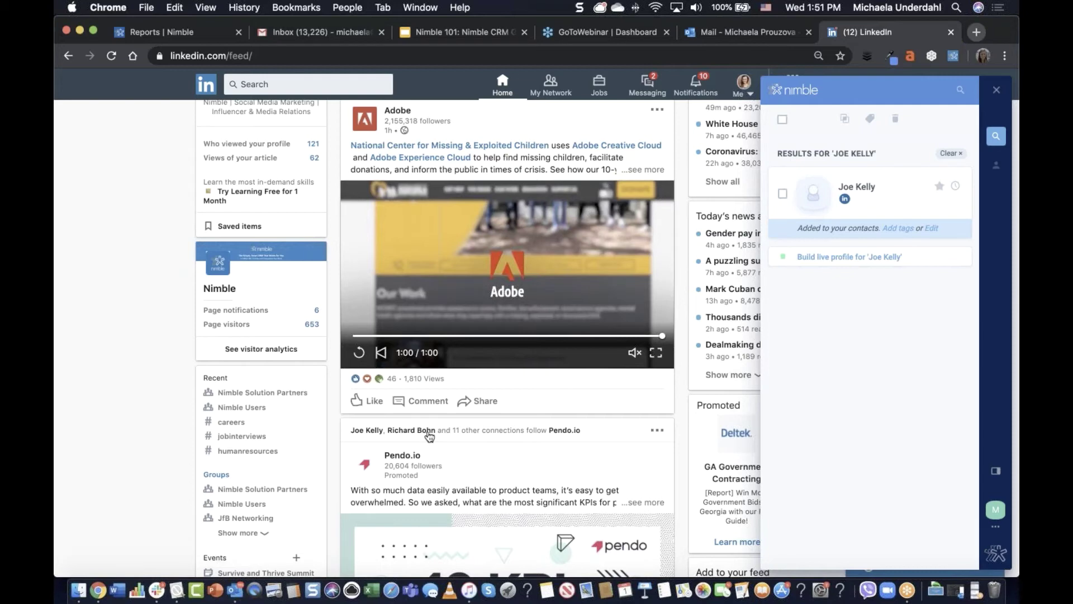
Step: Look up the second person named above the Pendo.io post and select all selectable contacts in the results
mouse_move(430, 436)
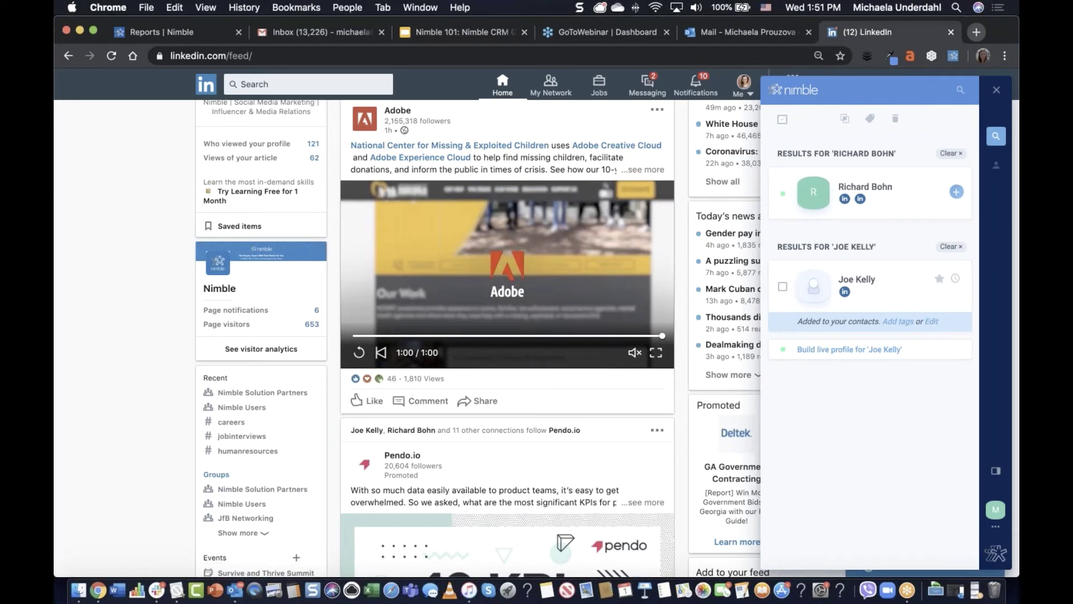
click(783, 121)
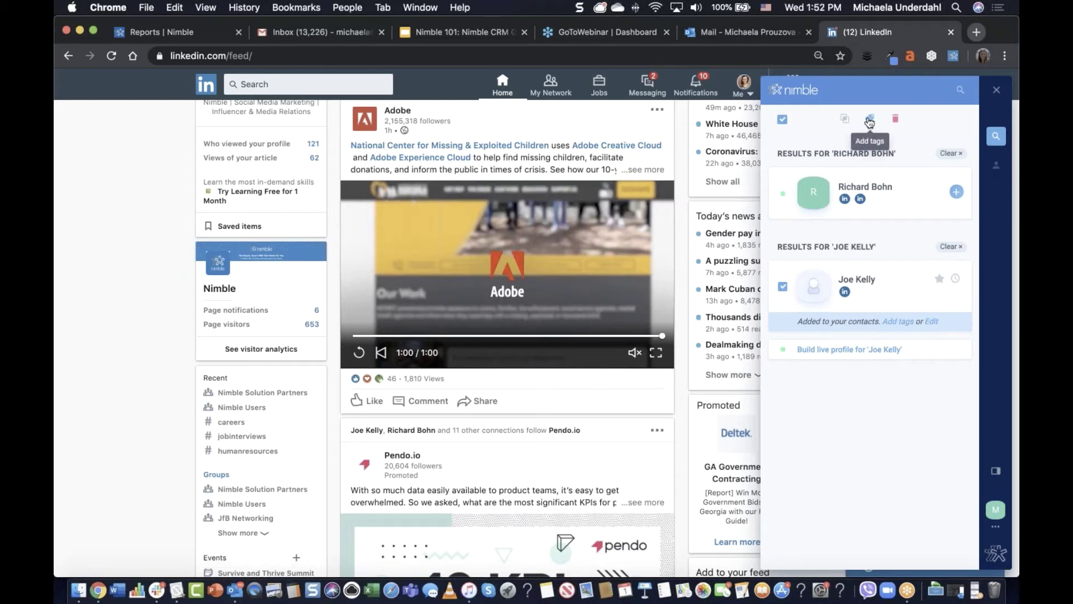
Step: Move the Nimble Prospector sidebar to the opposite side of the page and back again
click(1003, 470)
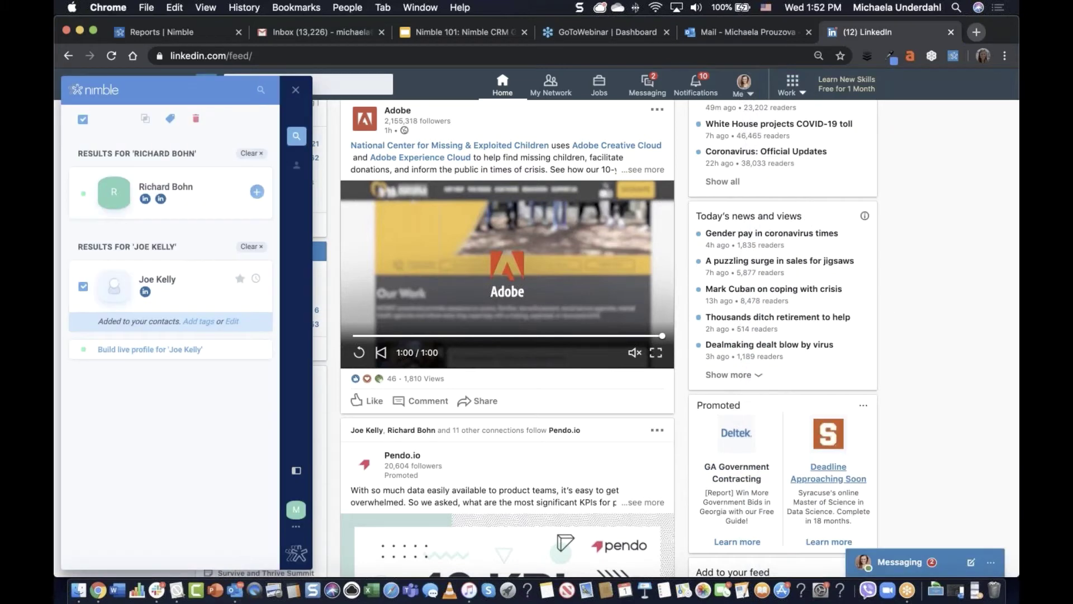
click(297, 473)
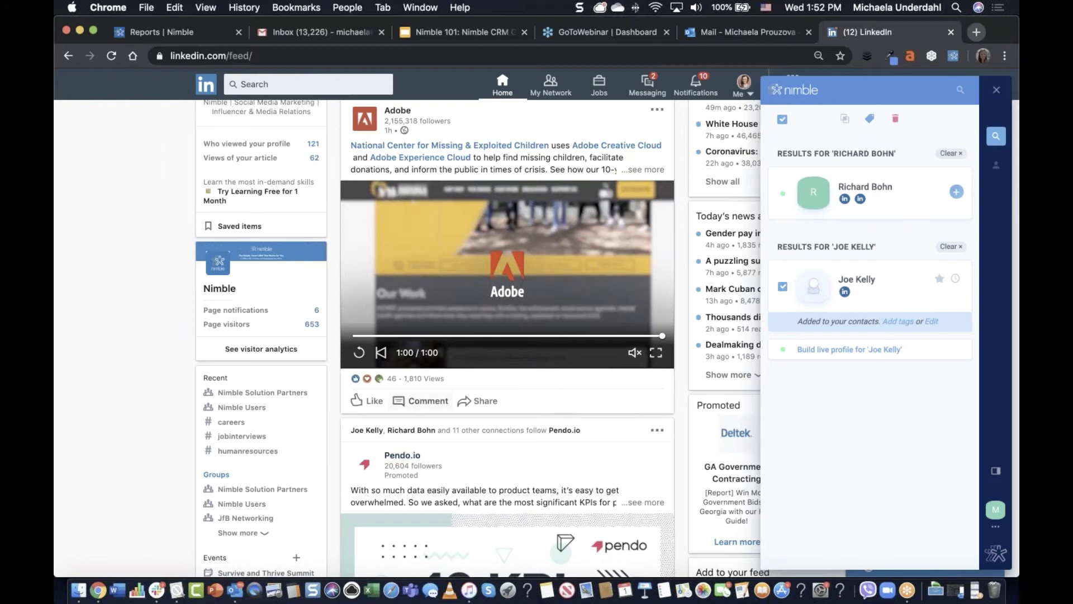
Step: Open the Adobe post's reactions list and look up the first two people listed with Nimble Prospector
click(392, 379)
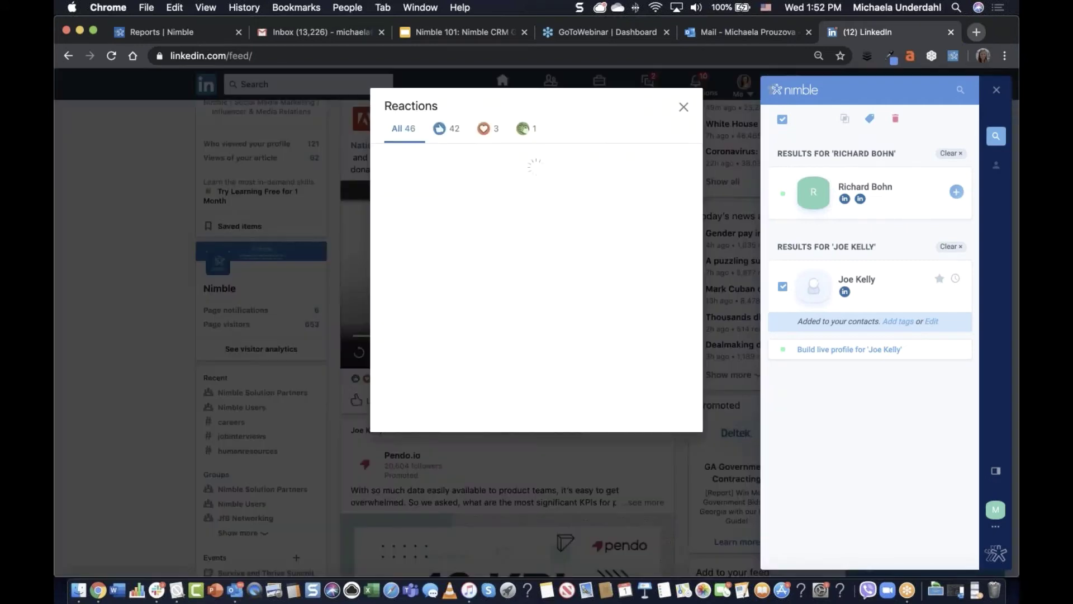
mouse_move(599, 225)
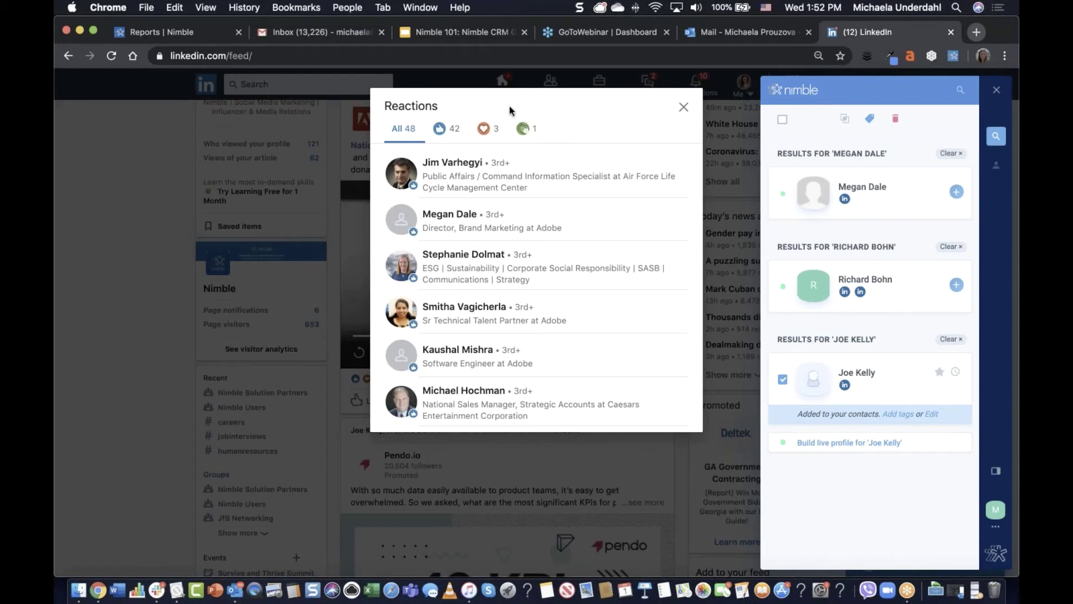
mouse_move(458, 164)
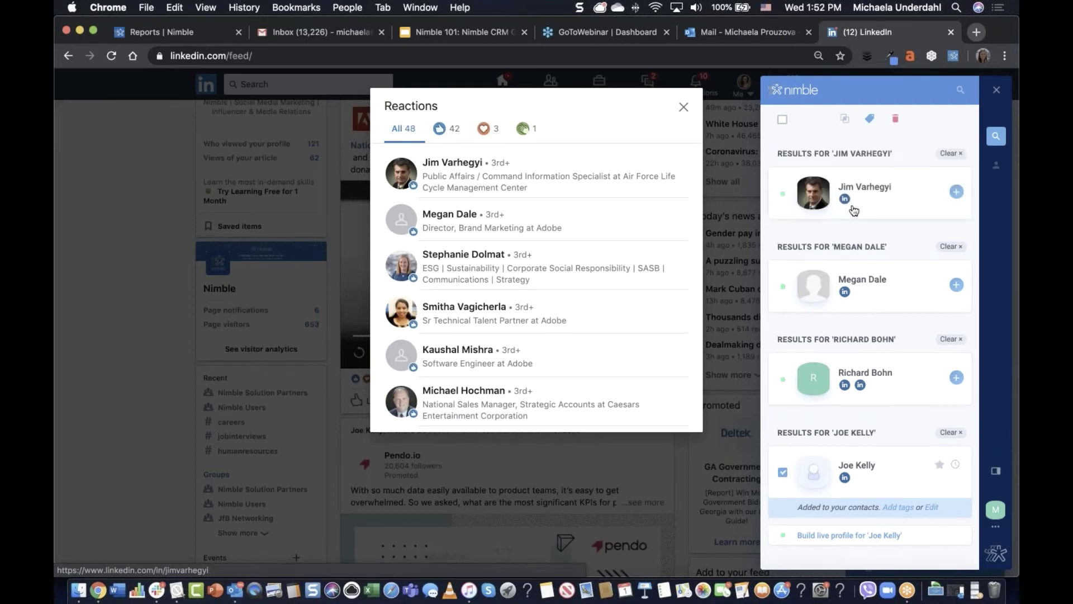
Step: Open the first listed person's live profile, accept the suggested Facebook and Twitter matches, and return to the results
click(872, 188)
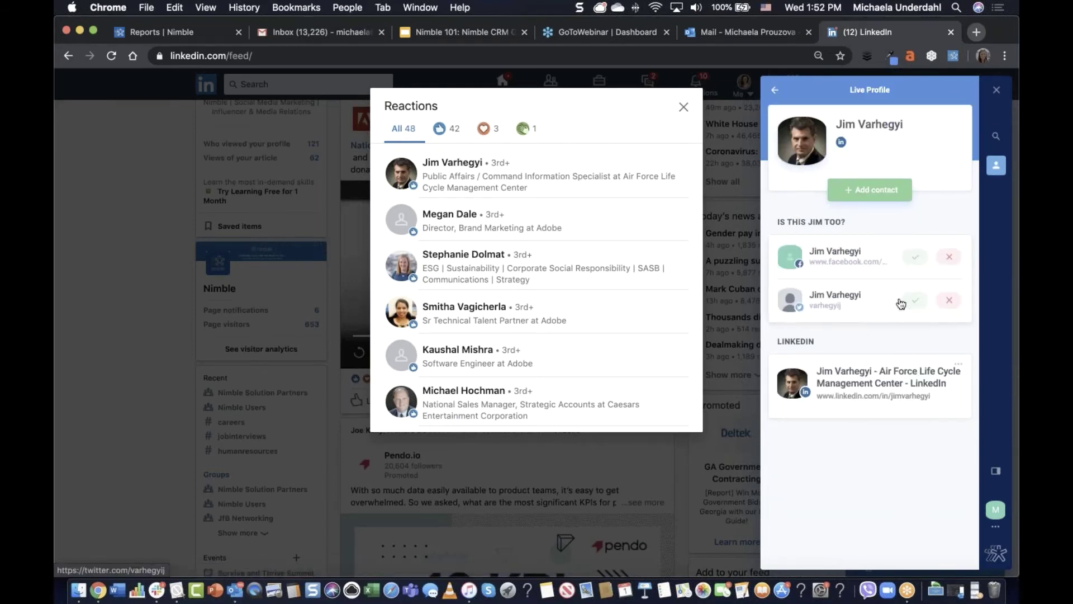
click(917, 255)
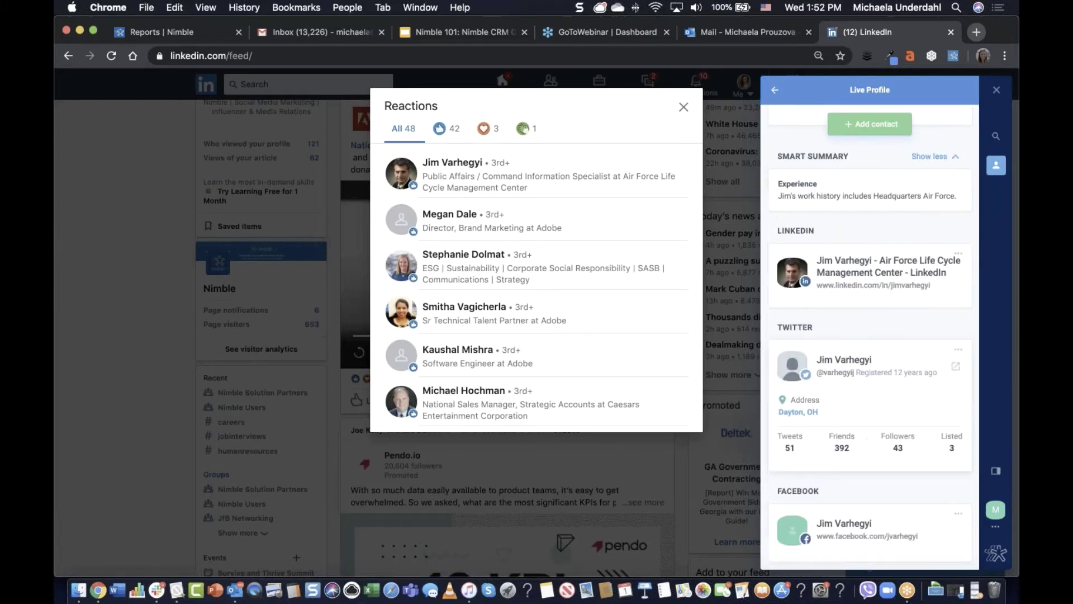
click(777, 91)
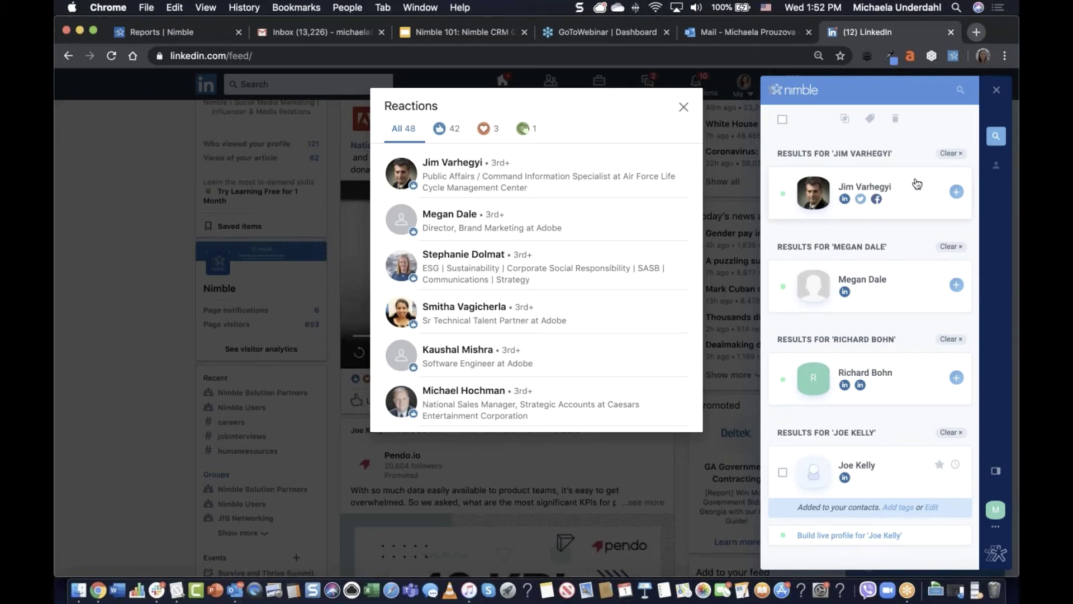
Step: Clear all the lookup results from Nimble Prospector
click(953, 154)
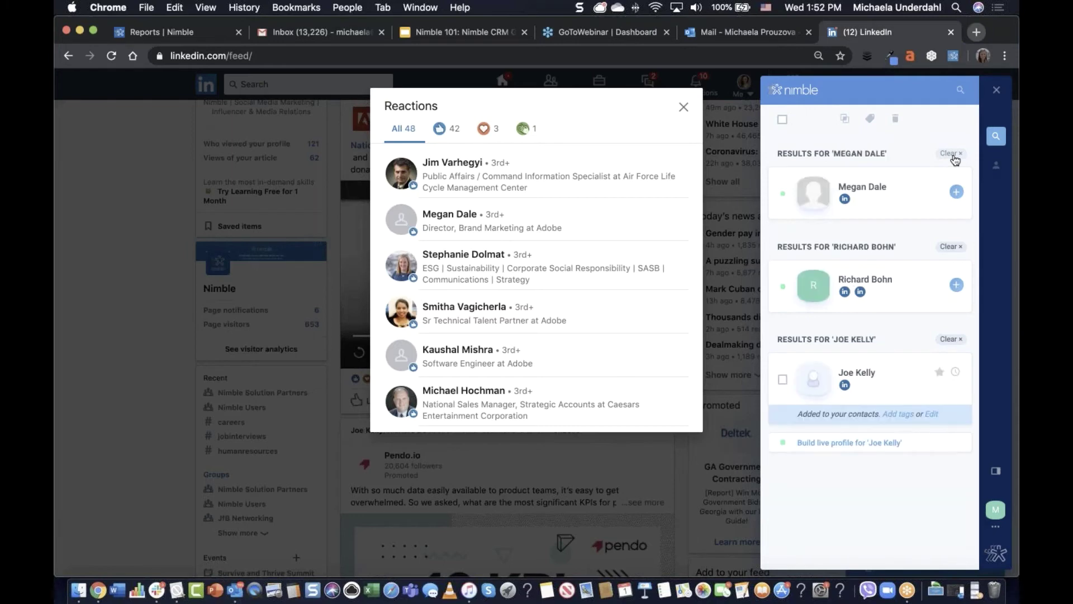
click(952, 154)
click(952, 154)
click(952, 154)
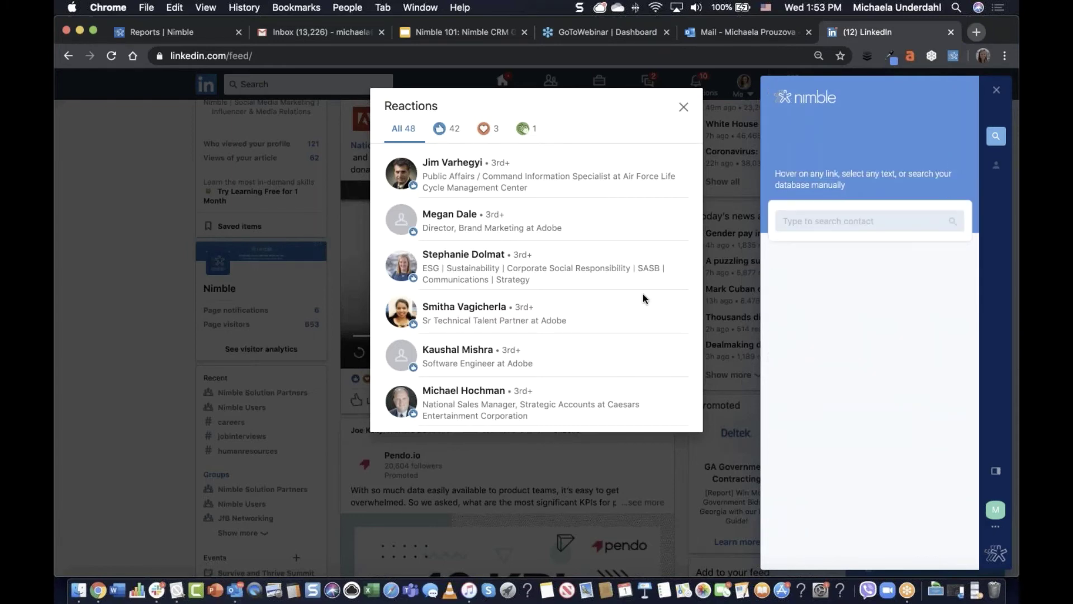
Step: Look up the Adobe software engineer in the reactions list with Nimble Prospector and close the list
scroll(537, 285, down, 3)
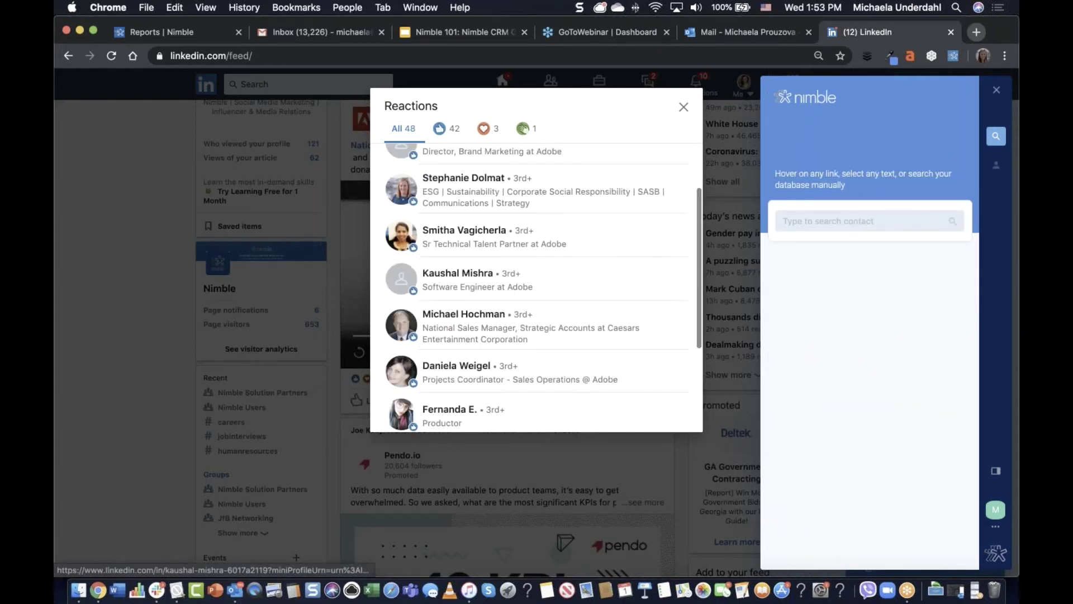
mouse_move(457, 273)
key(Escape)
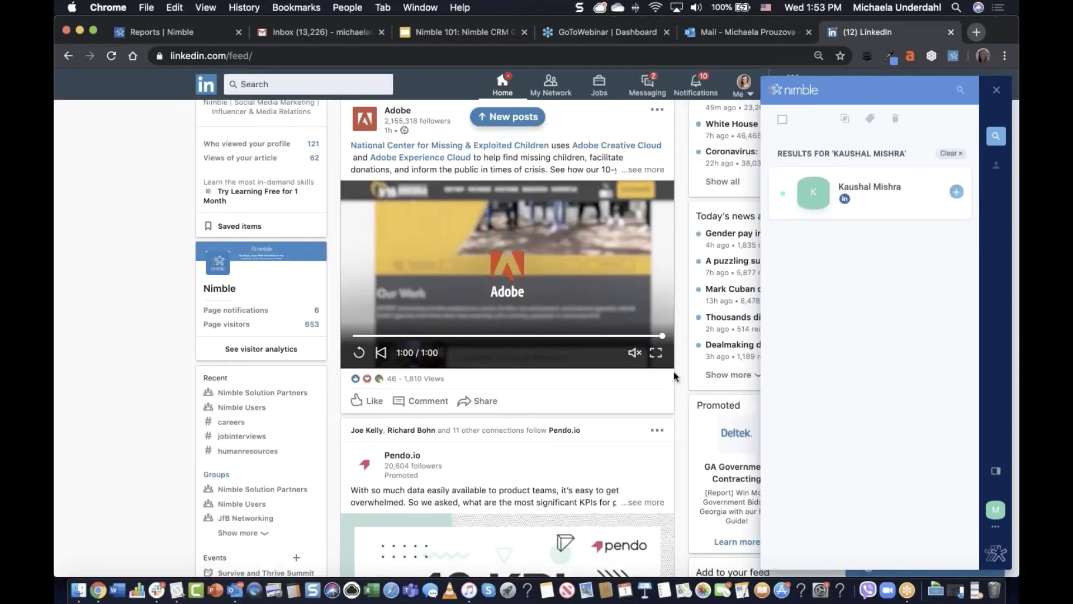
Step: Look up the second and third people under the Pendo.io post's third reaction type, then close the reactions list and the Nimble sidebar
scroll(674, 376, down, 8)
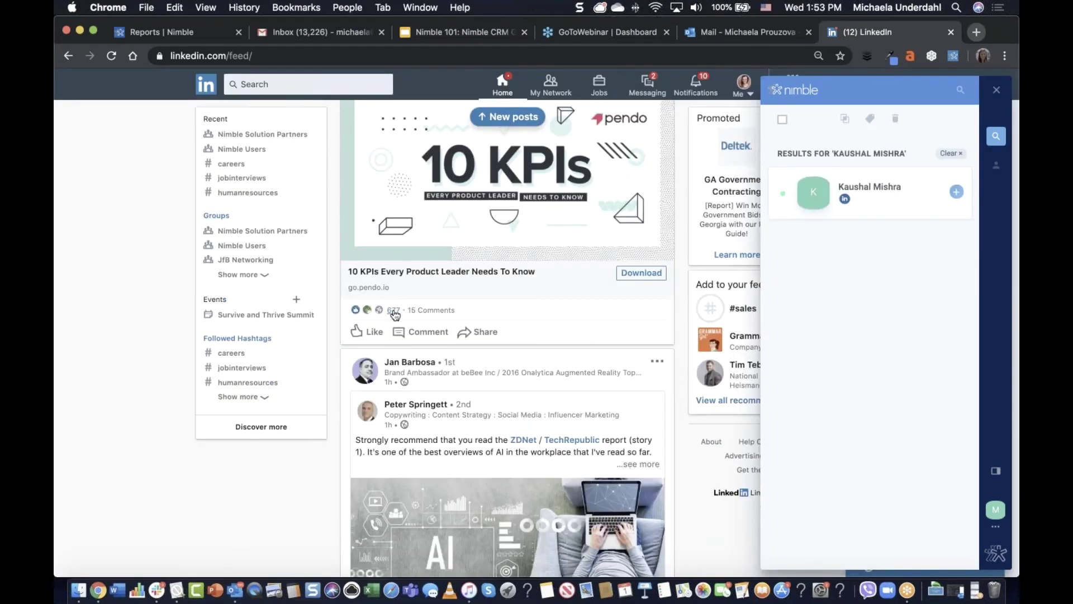
click(394, 315)
click(546, 134)
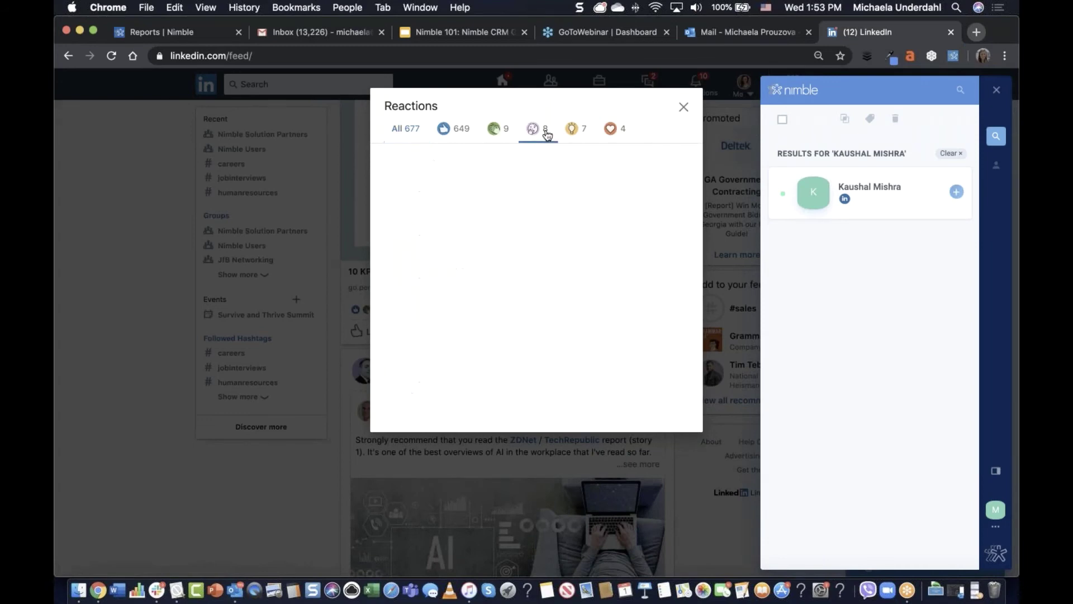
mouse_move(574, 247)
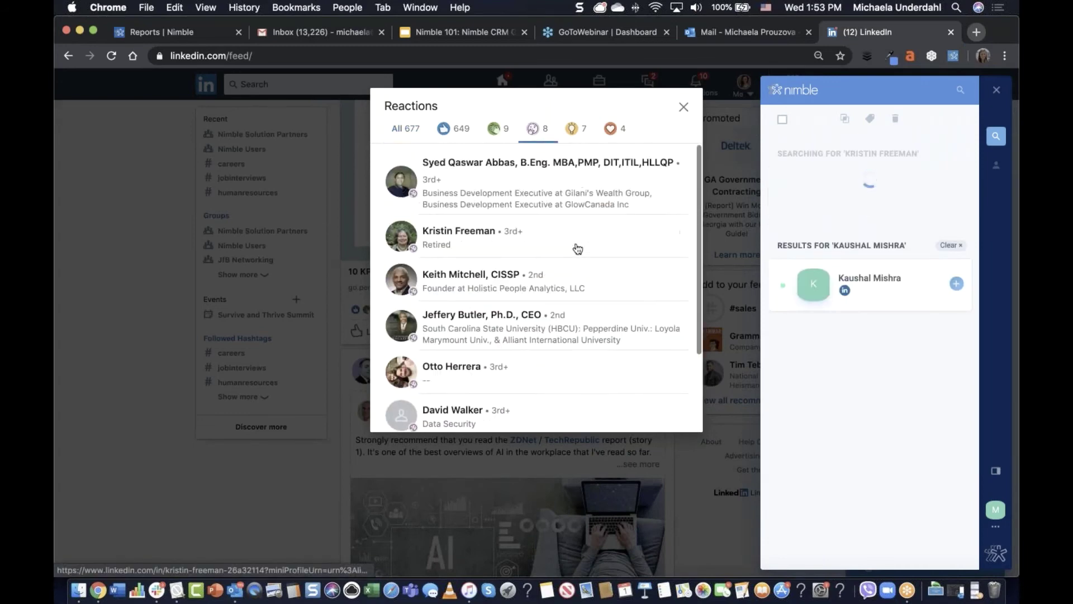
mouse_move(474, 278)
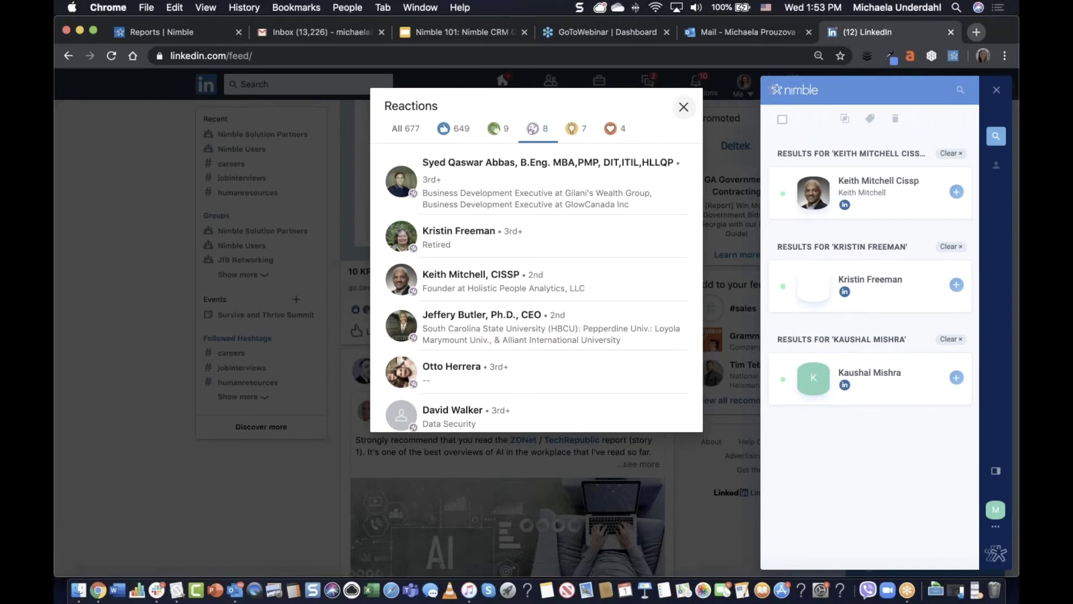
click(683, 107)
click(998, 92)
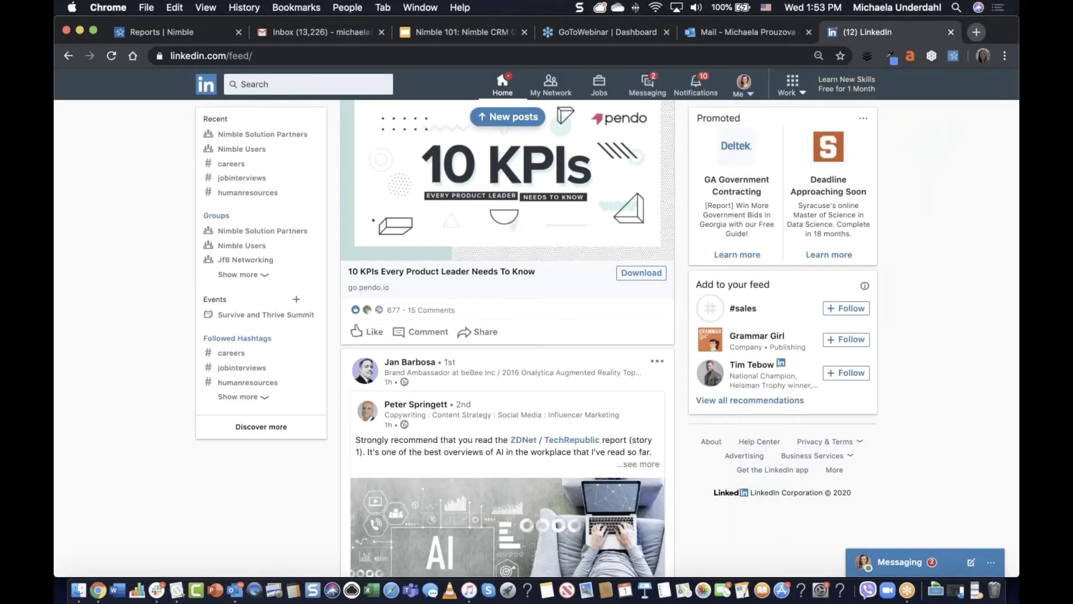
Step: Switch to Outlook, close the Nimble pane beside the webinar message, and reopen it with the Nimble Contacts add-in
click(237, 593)
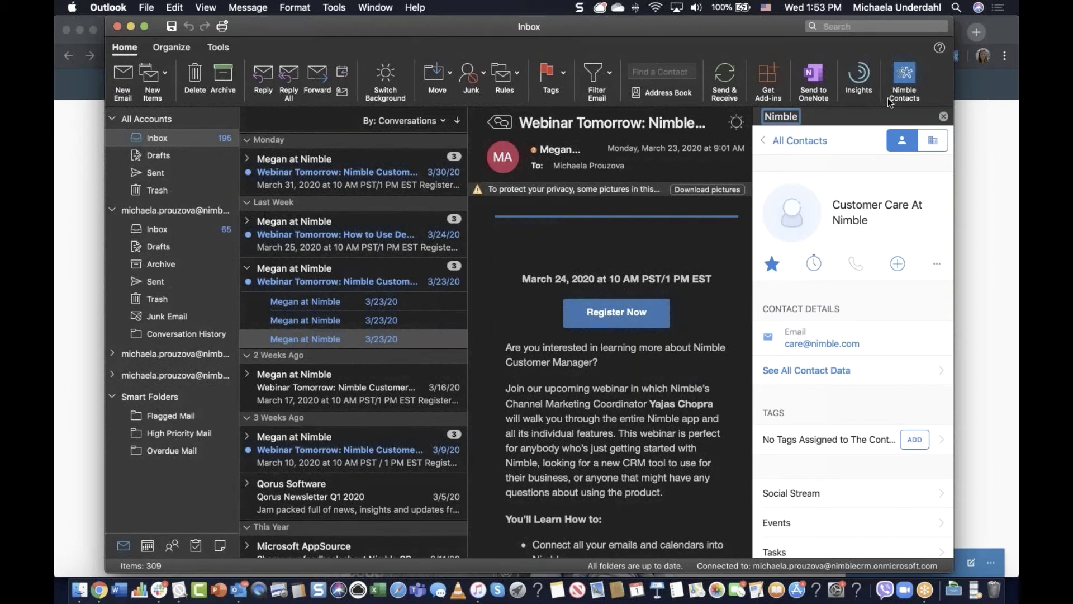
click(905, 78)
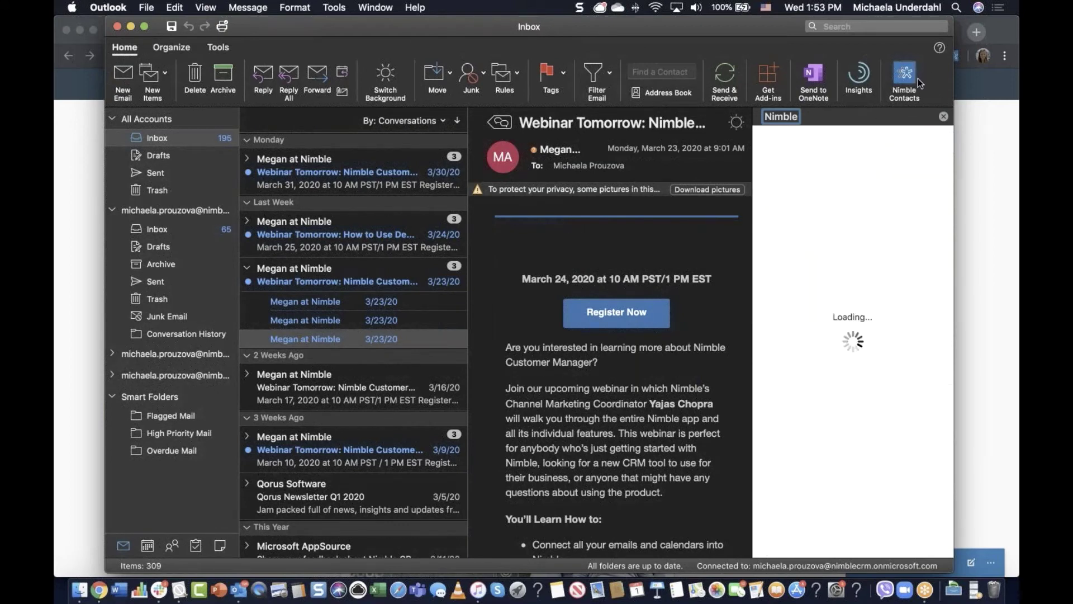
click(943, 117)
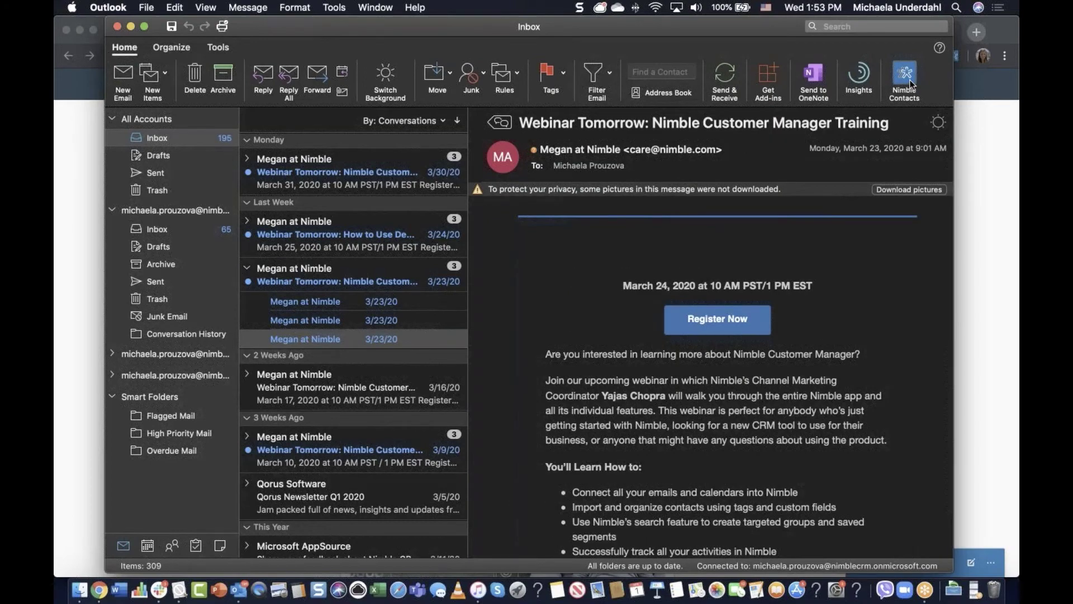
click(910, 81)
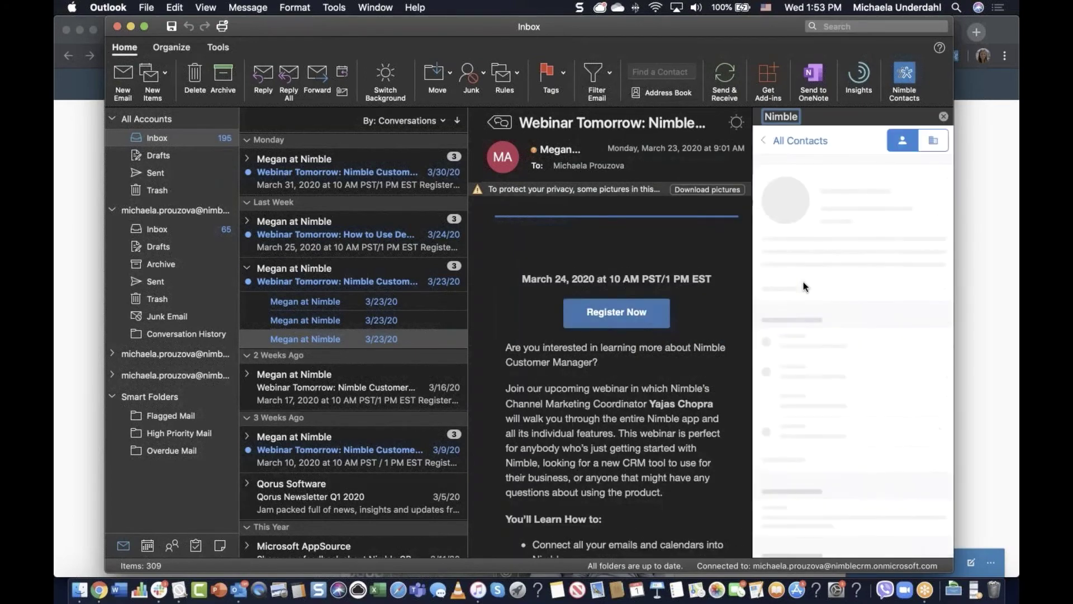
Step: Examine the stay-in-touch reminder intervals, the options for adding related items, and the sender's contact details in the Nimble add-in
click(776, 268)
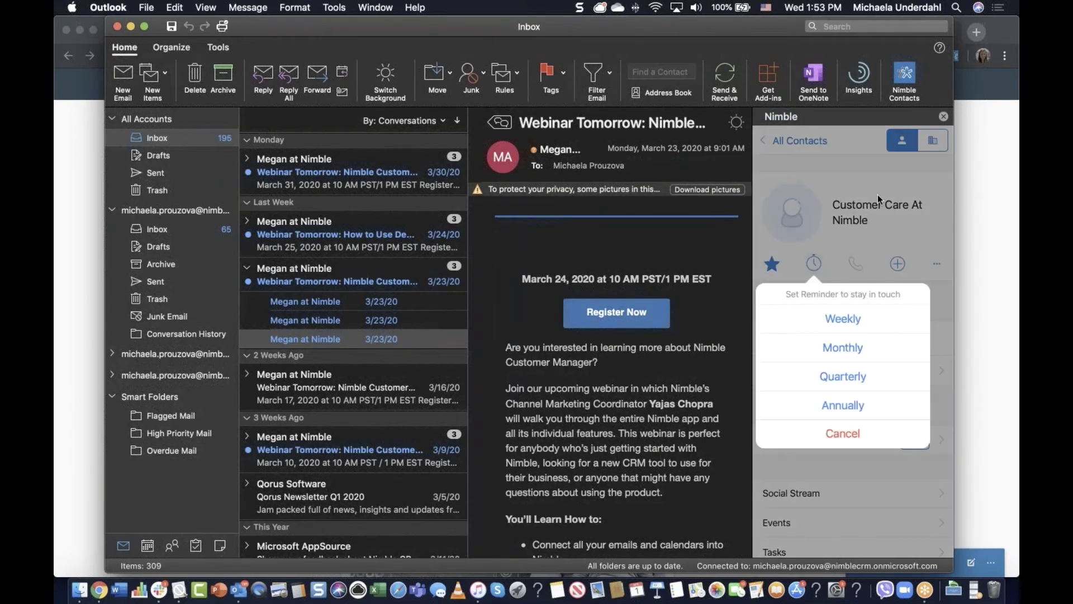
click(877, 195)
click(898, 264)
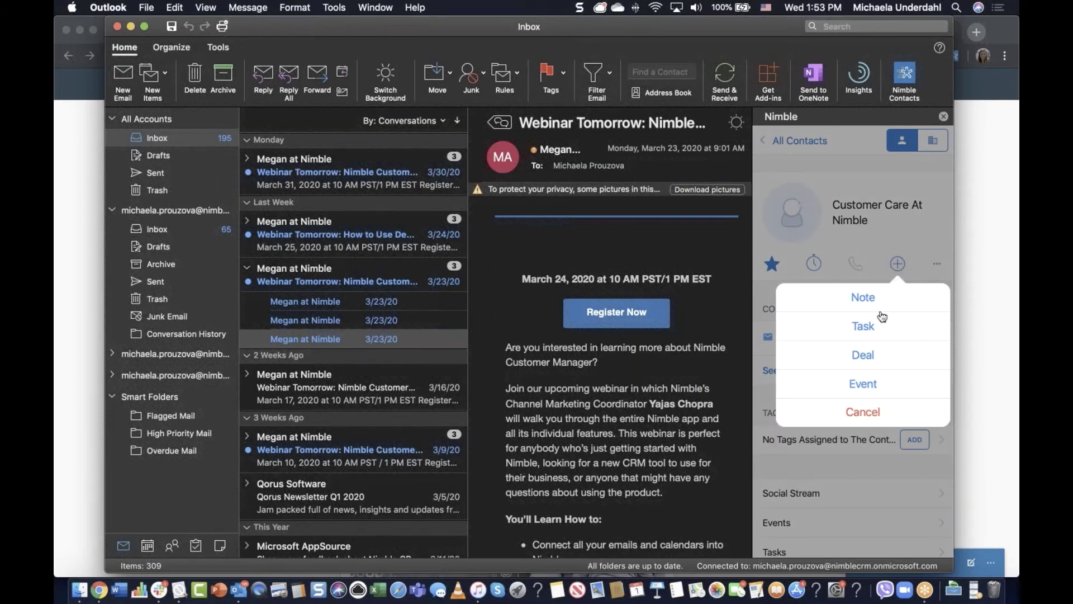
click(867, 183)
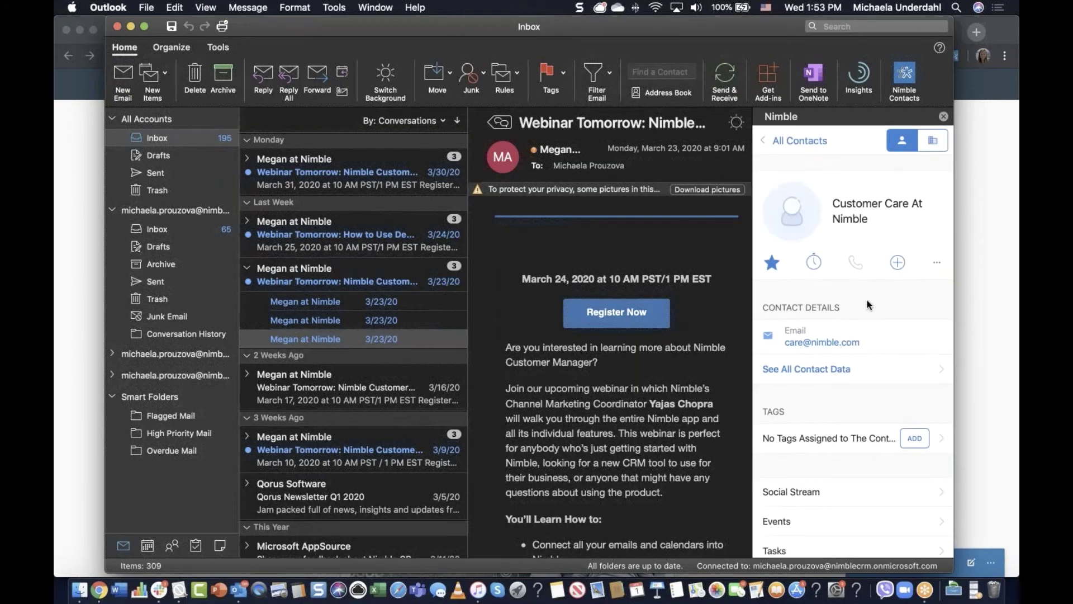
scroll(867, 301, down, 1)
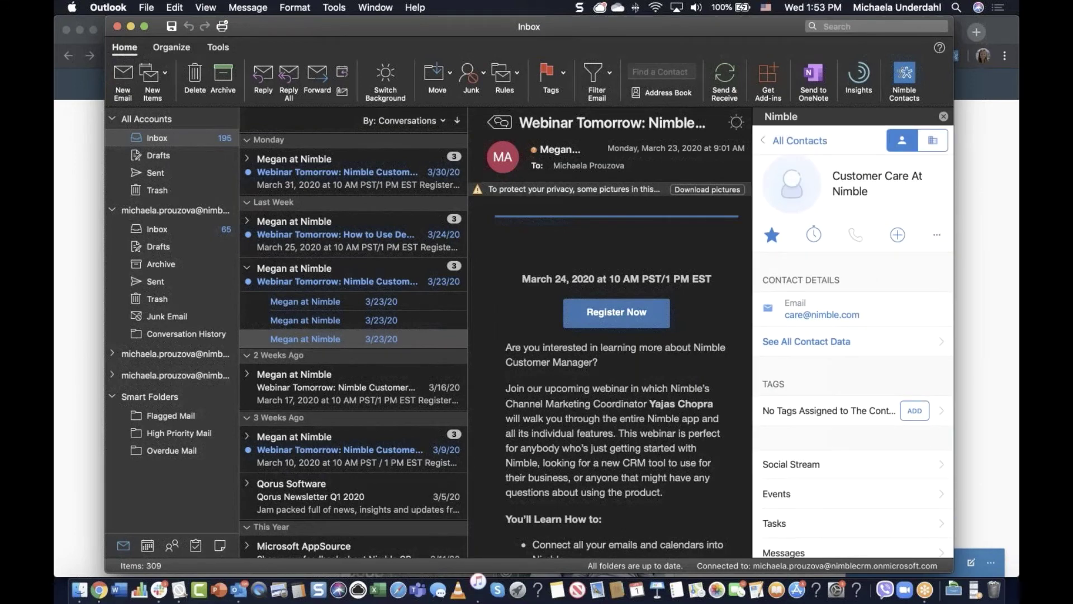
scroll(852, 335, up, 1)
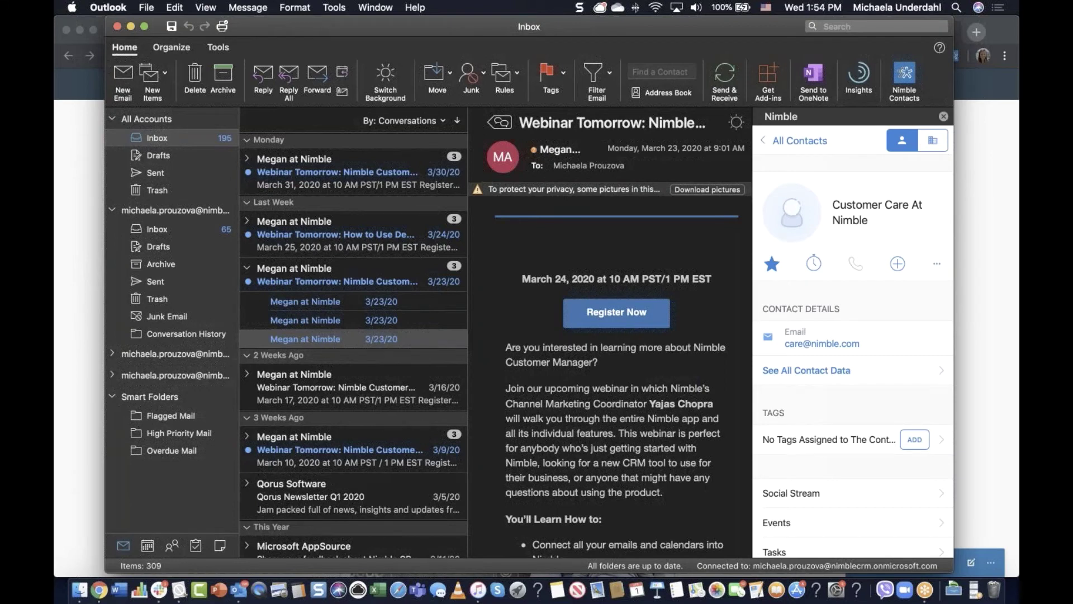
Step: Examine the contact's tags, activity sections and additional contact actions in the Nimble add-in
scroll(831, 343, down, 5)
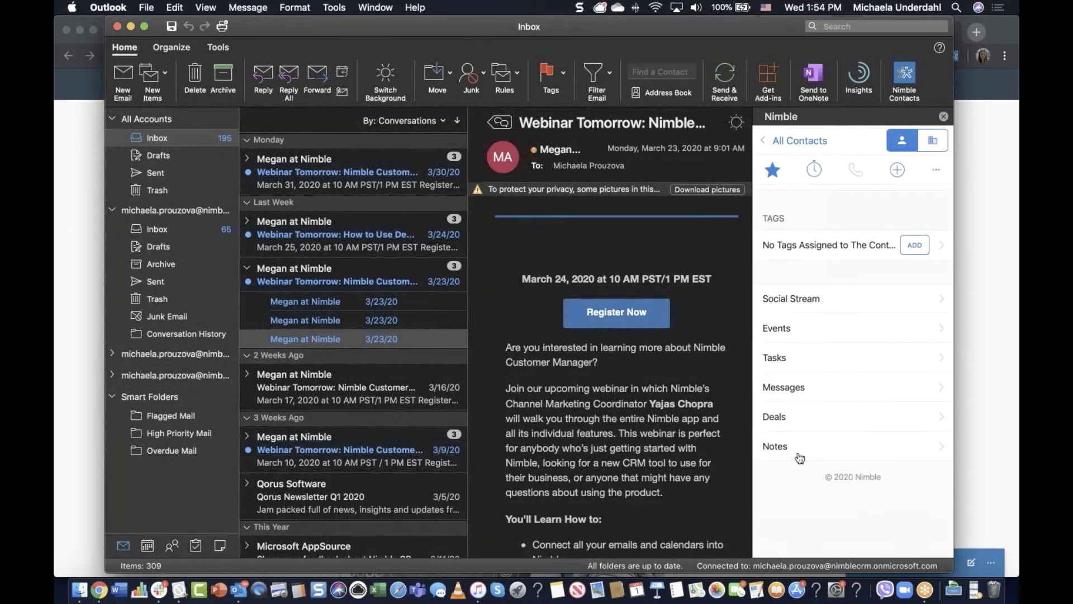
scroll(831, 306, up, 5)
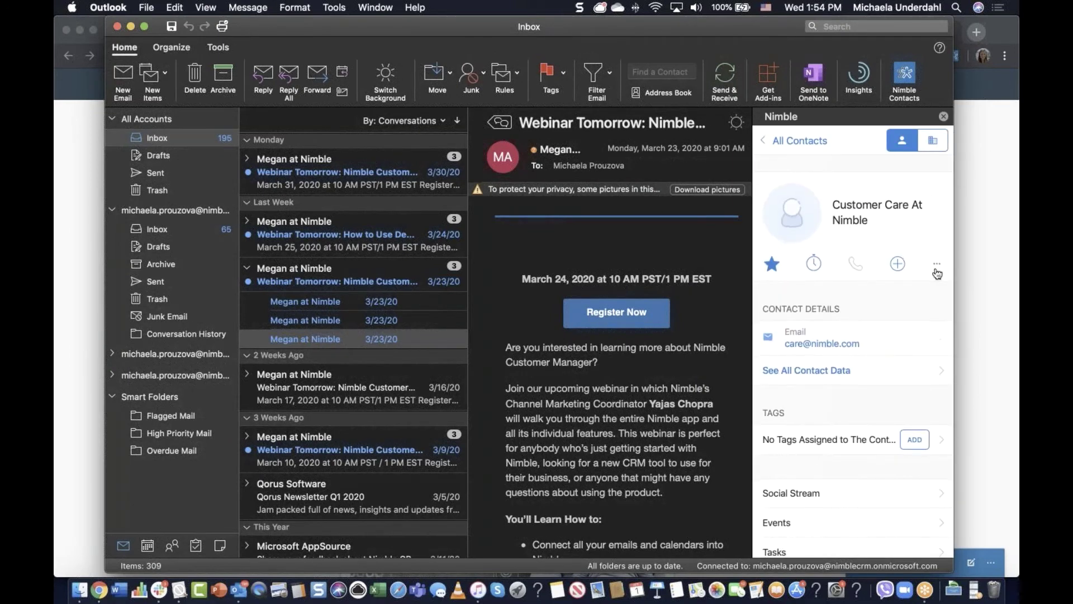
click(937, 264)
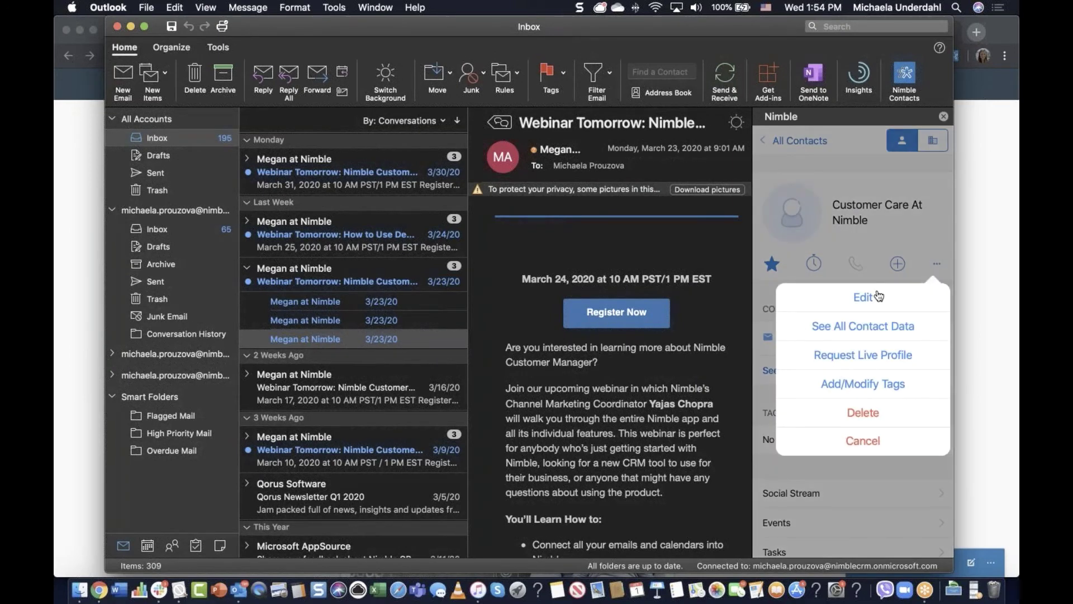
click(938, 182)
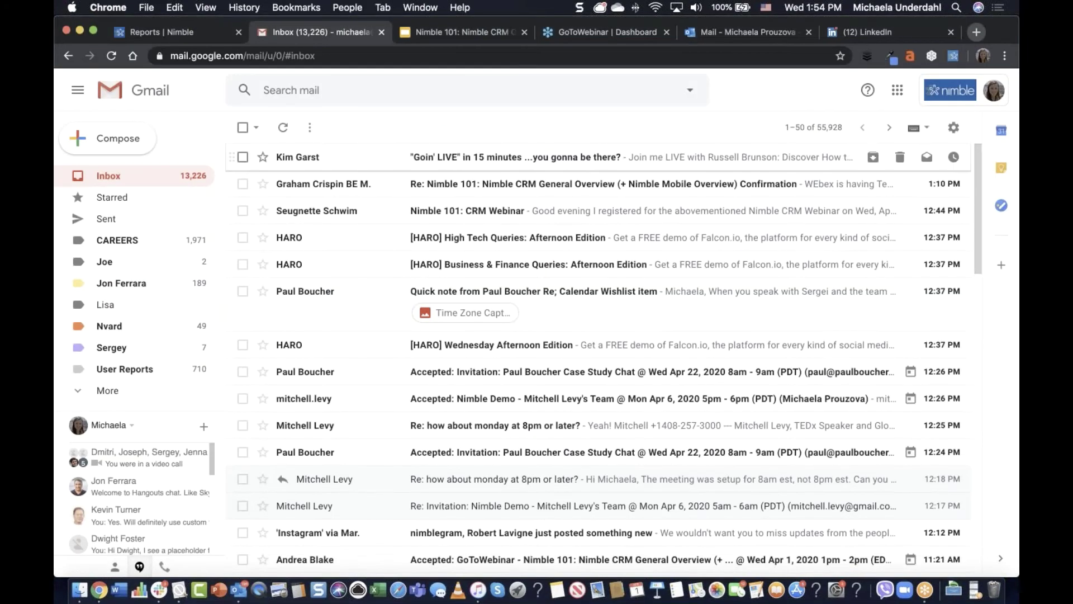
Step: From the "Goin' LIVE" message in Gmail, confirm the sender's suggested social profiles in Nimble and add the sender as a contact
click(834, 157)
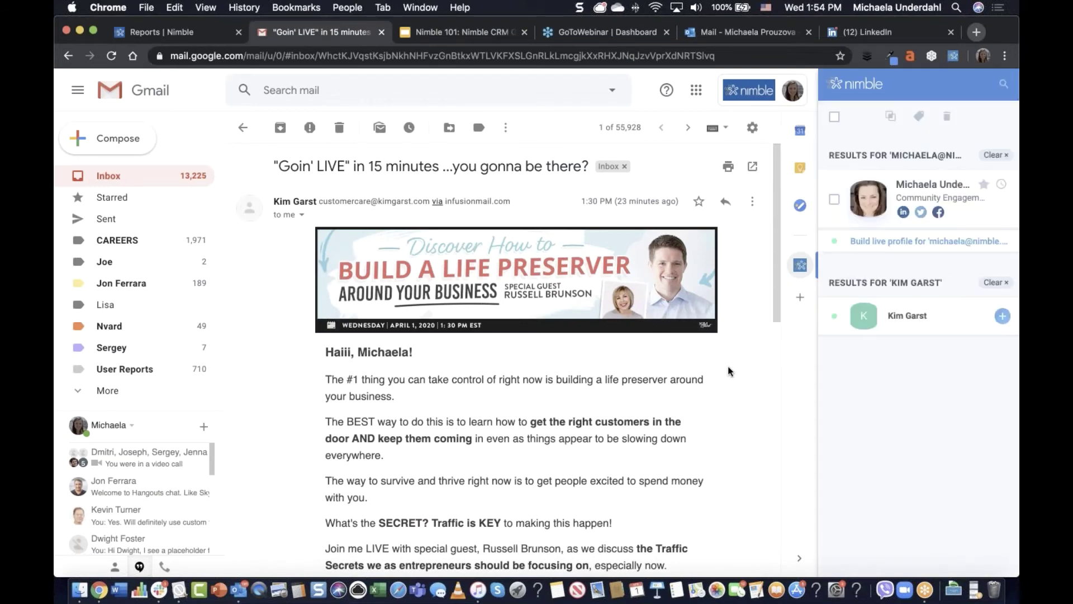
click(937, 318)
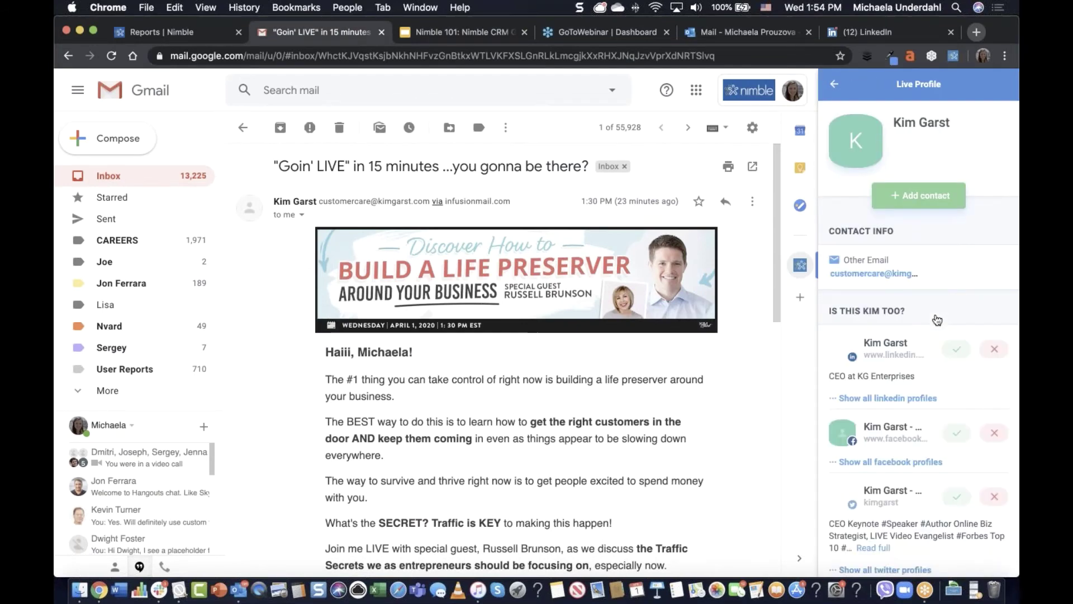
click(957, 349)
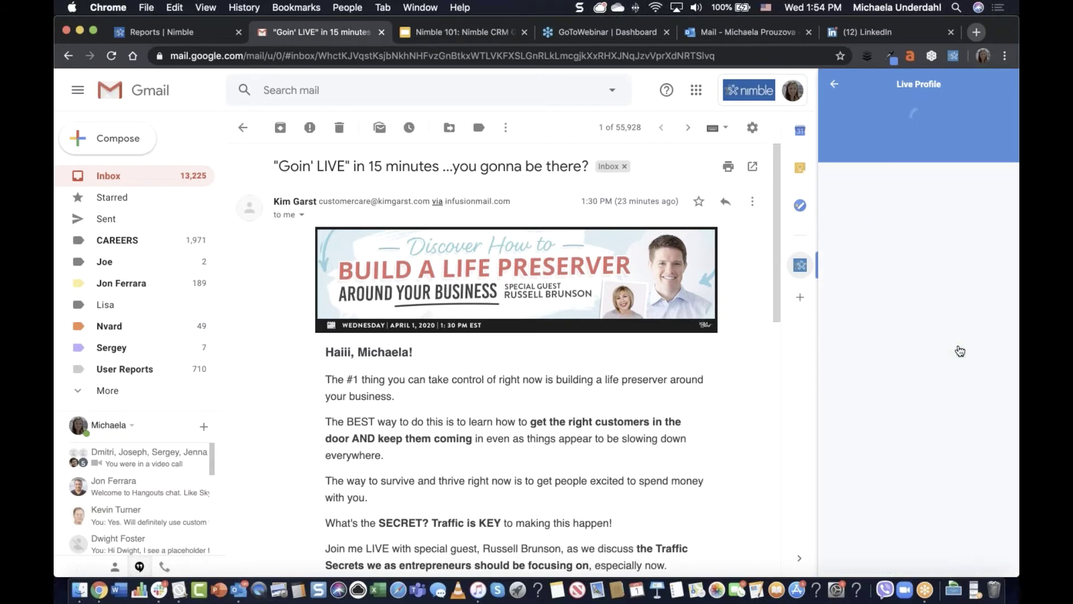
click(960, 350)
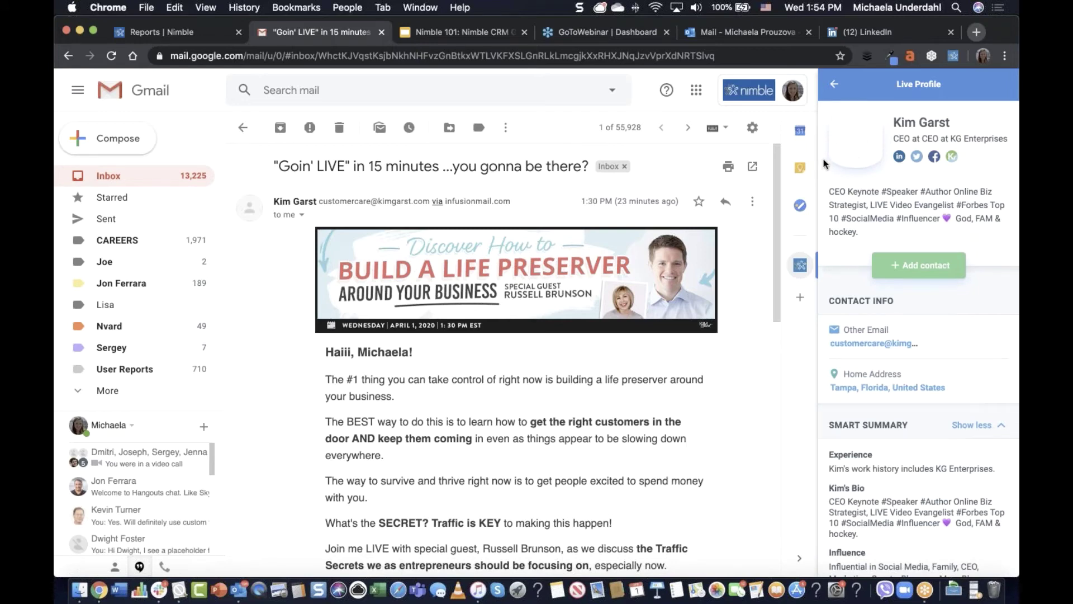
click(917, 267)
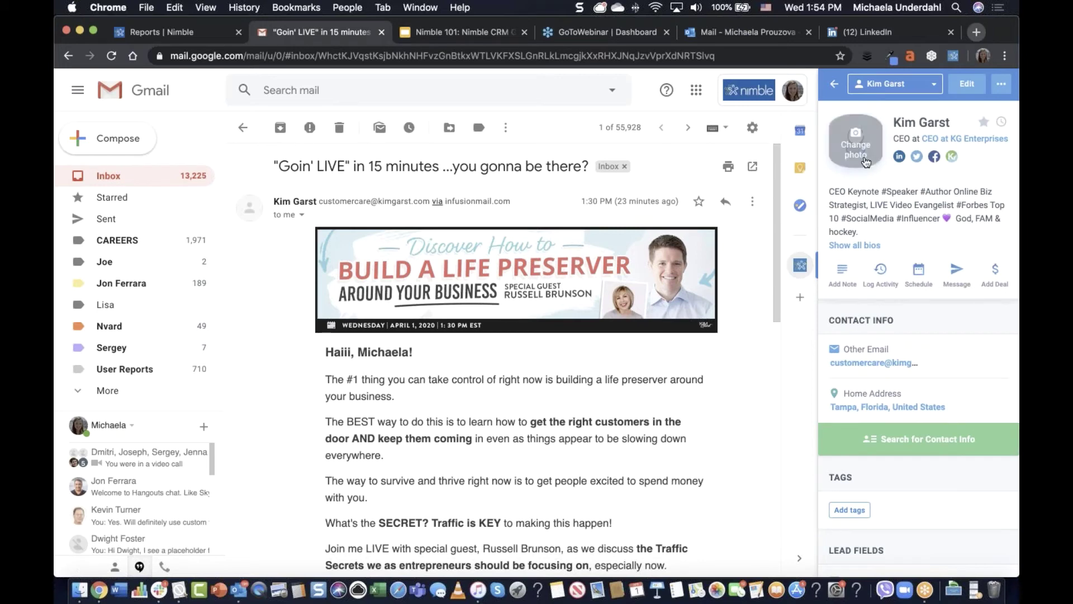
Step: Set the new contact's photo to the Twitter picture and review the contact info, tags and lead fields
click(855, 142)
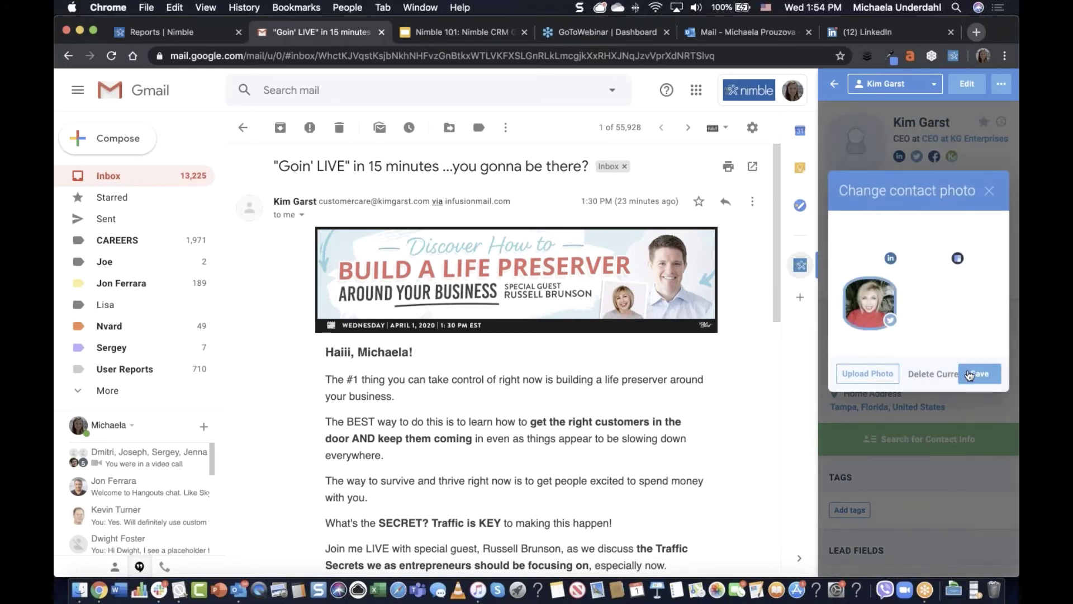
click(972, 375)
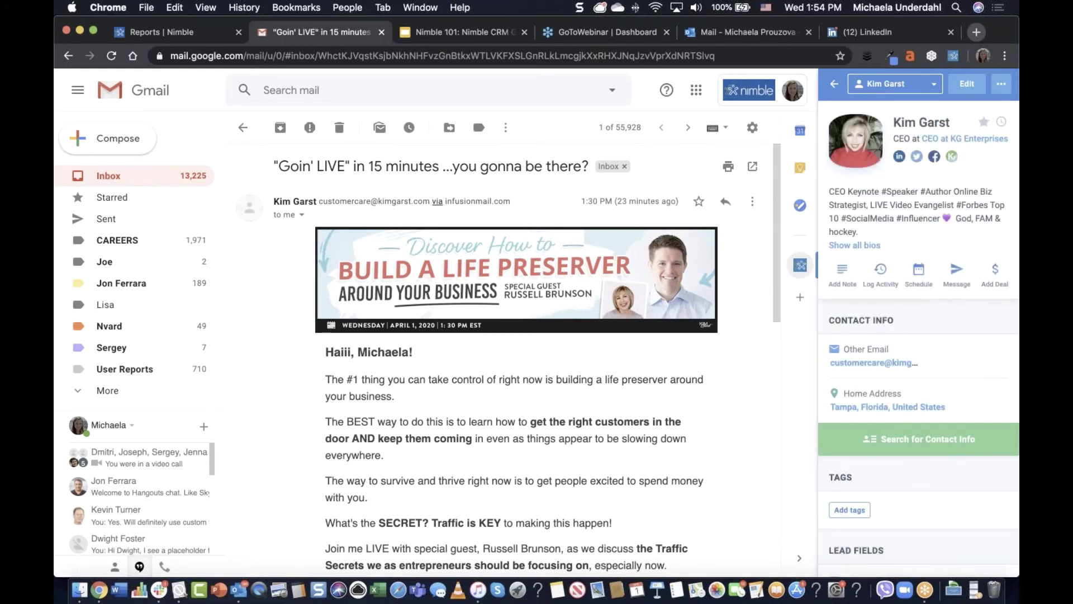
scroll(902, 448, down, 3)
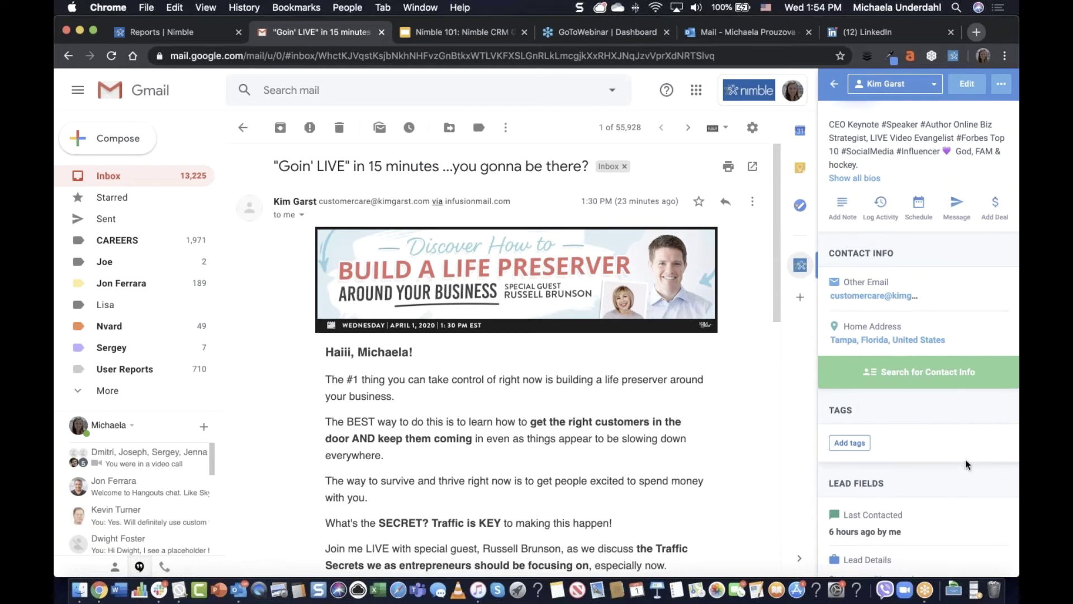
scroll(965, 459, down, 5)
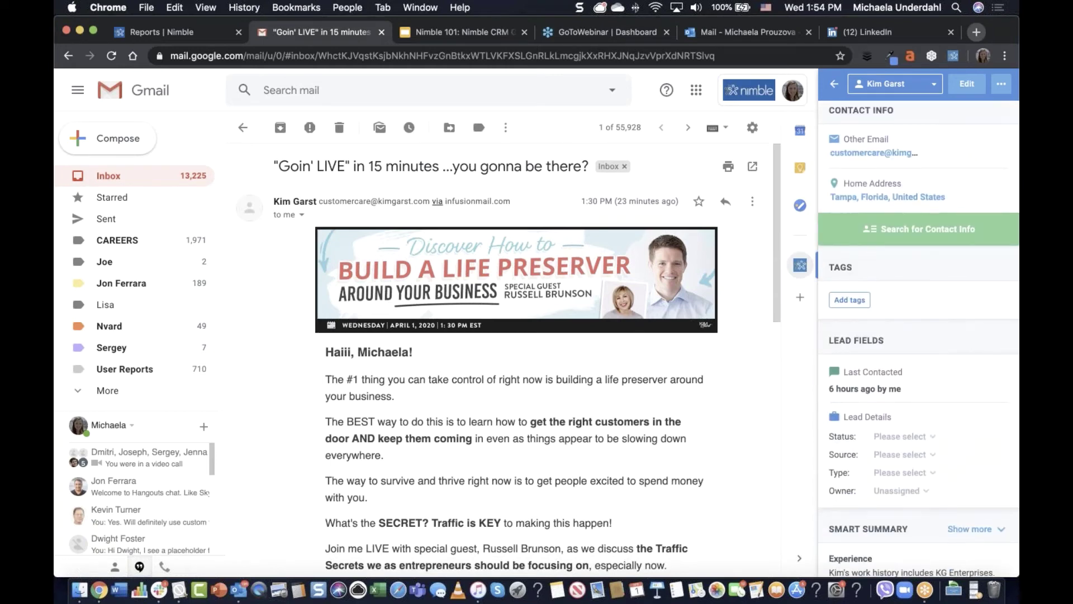
Step: Mark the new contact with a star and set a Weekly stay-in-touch reminder
scroll(943, 431, up, 8)
click(984, 122)
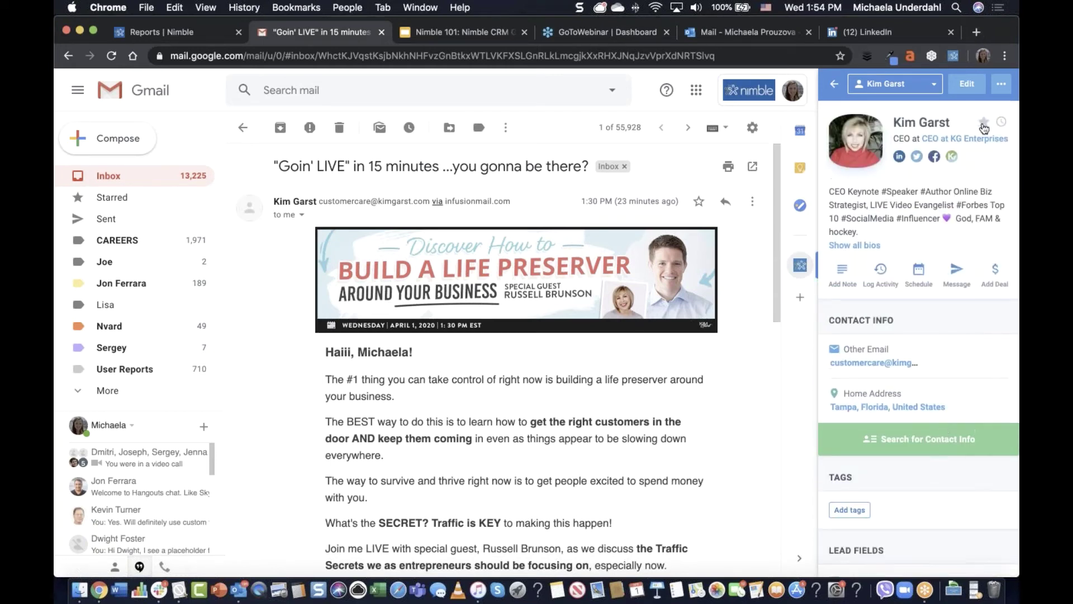
click(1002, 123)
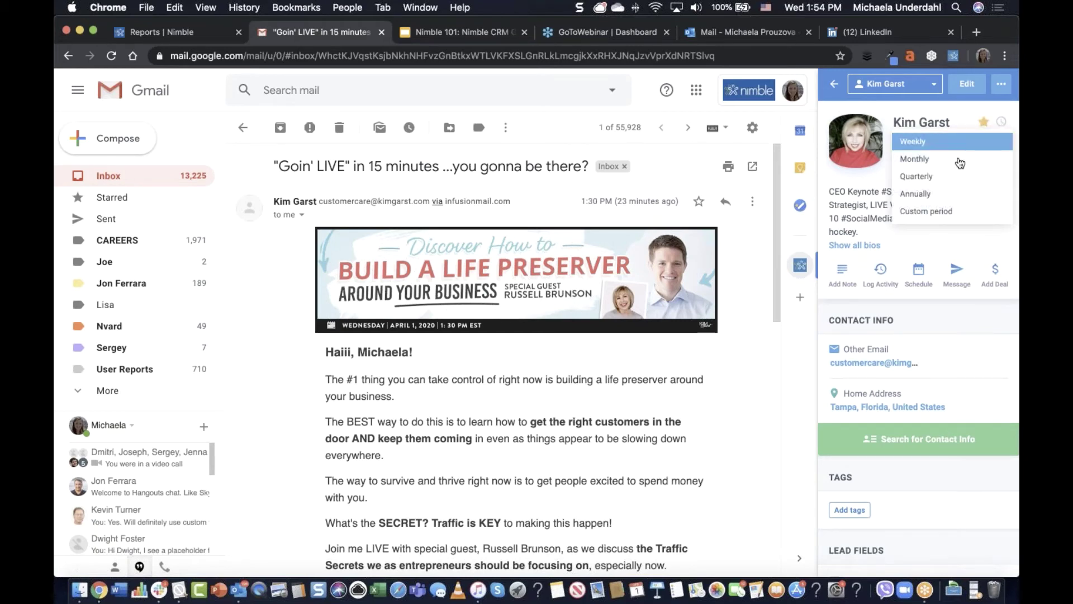
click(950, 141)
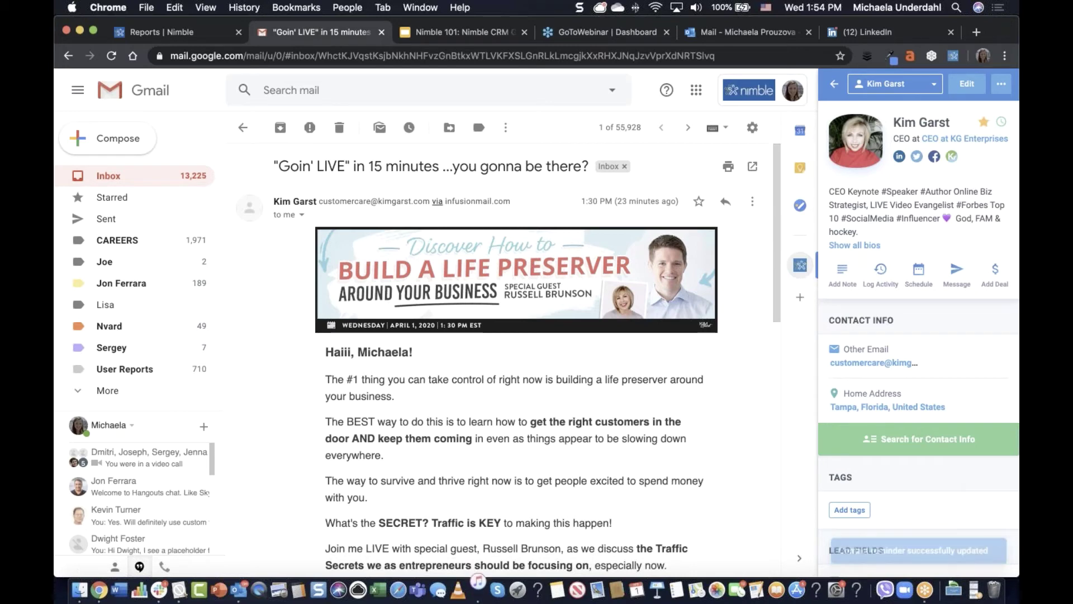
Step: Switch to Outlook on the web and open the Nimble add-in for the Nimble Customer Manager Training webinar message
click(767, 32)
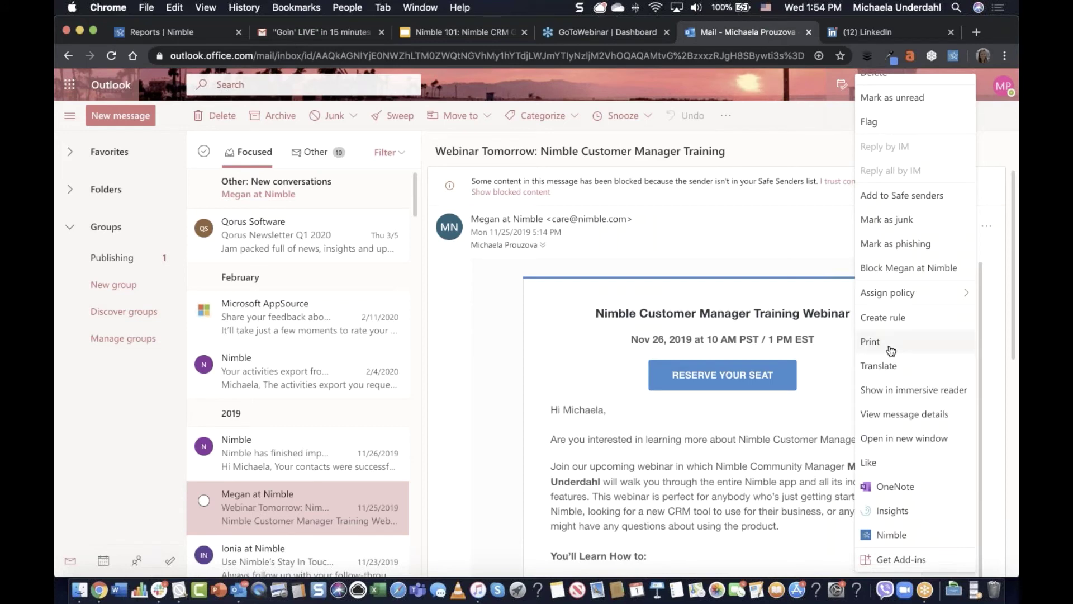
click(795, 274)
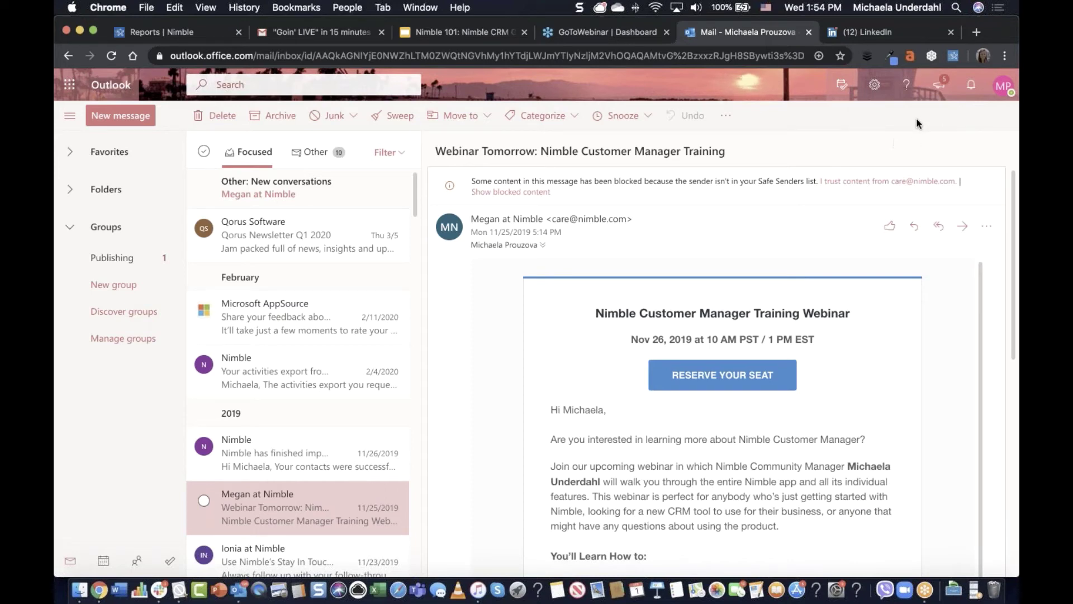
click(987, 227)
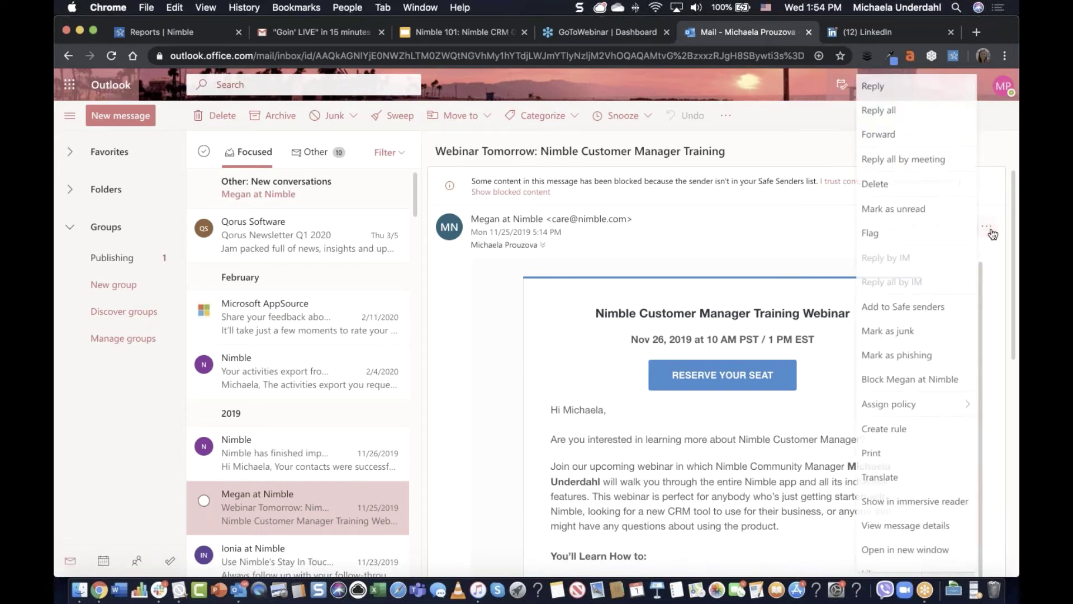
scroll(908, 435, down, 2)
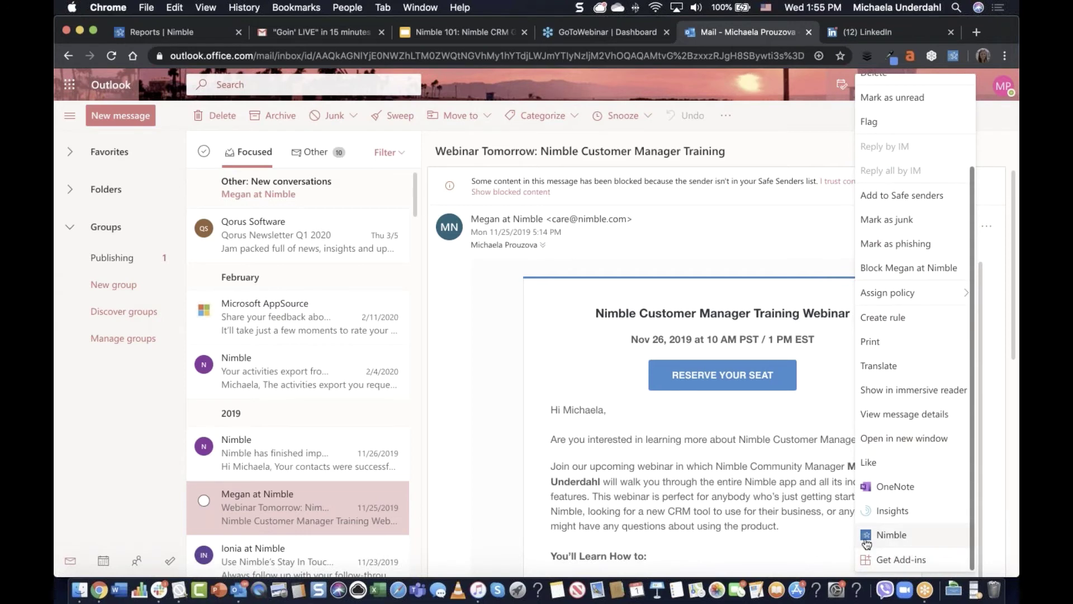
click(983, 231)
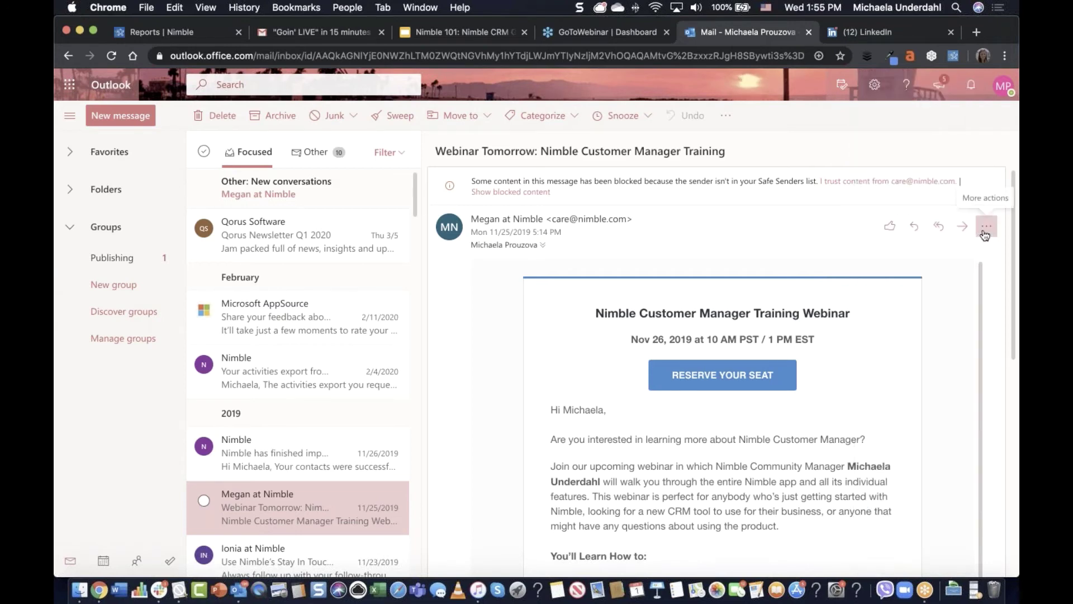
click(984, 230)
scroll(914, 431, down, 2)
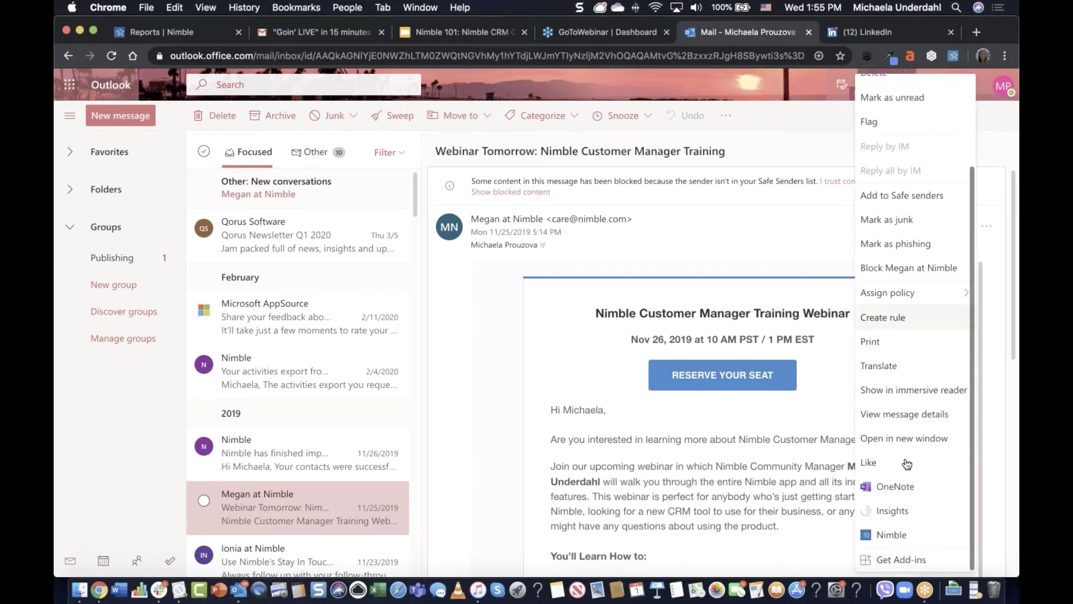
click(897, 535)
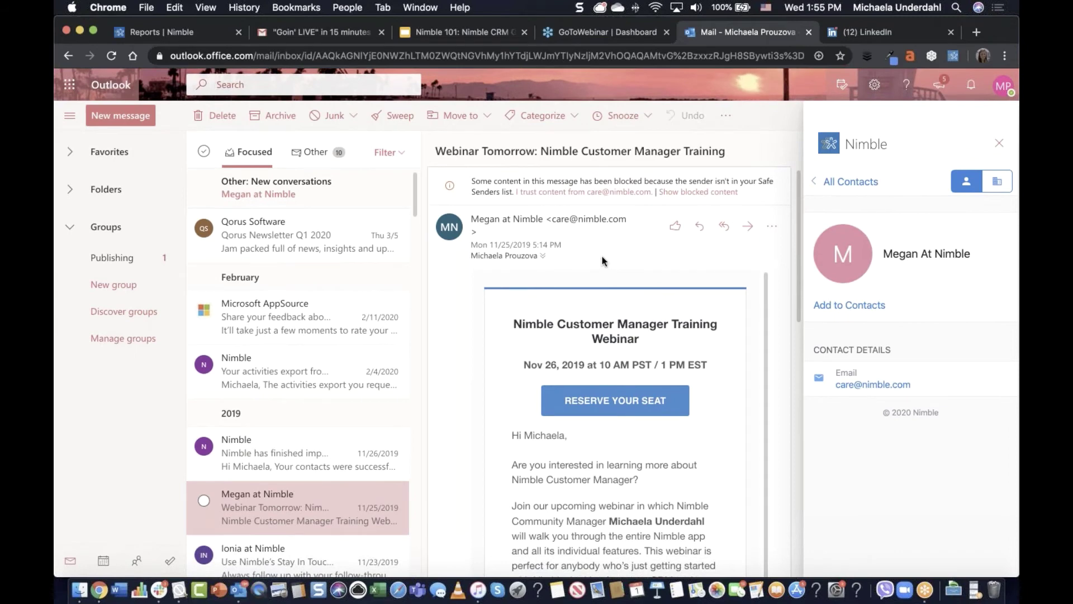
Step: Switch to the Nimble 101 presentation in Google Slides and show the "Special Offer for New Users!" slide
click(461, 33)
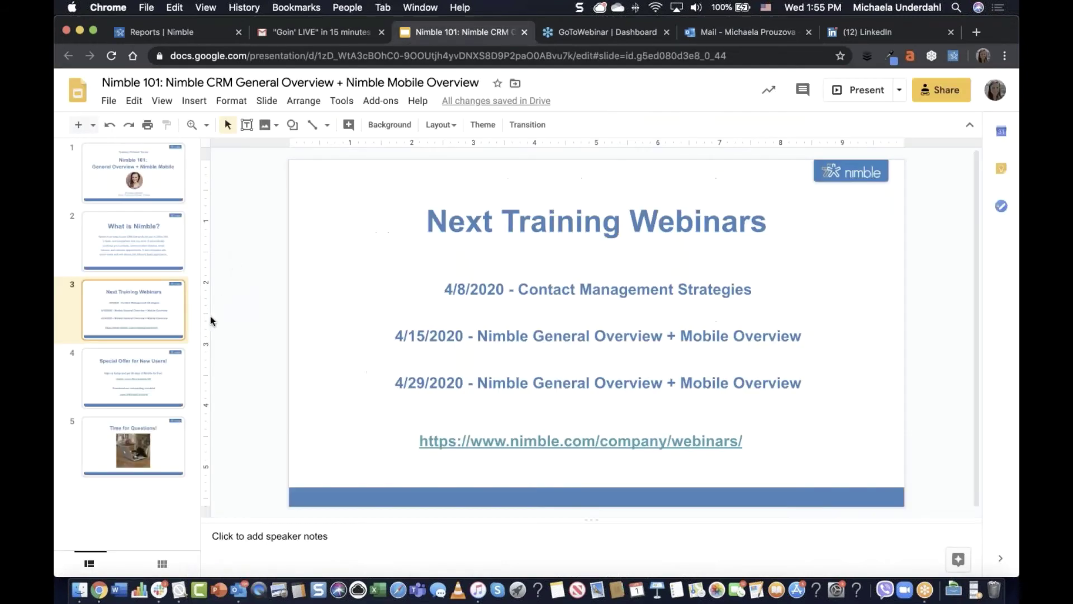
click(177, 366)
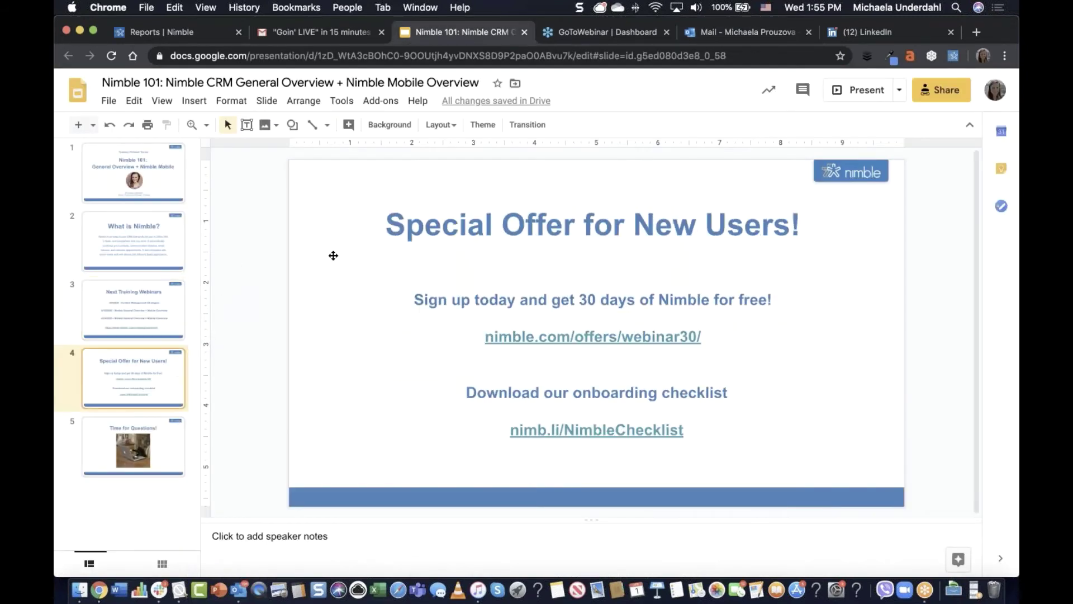
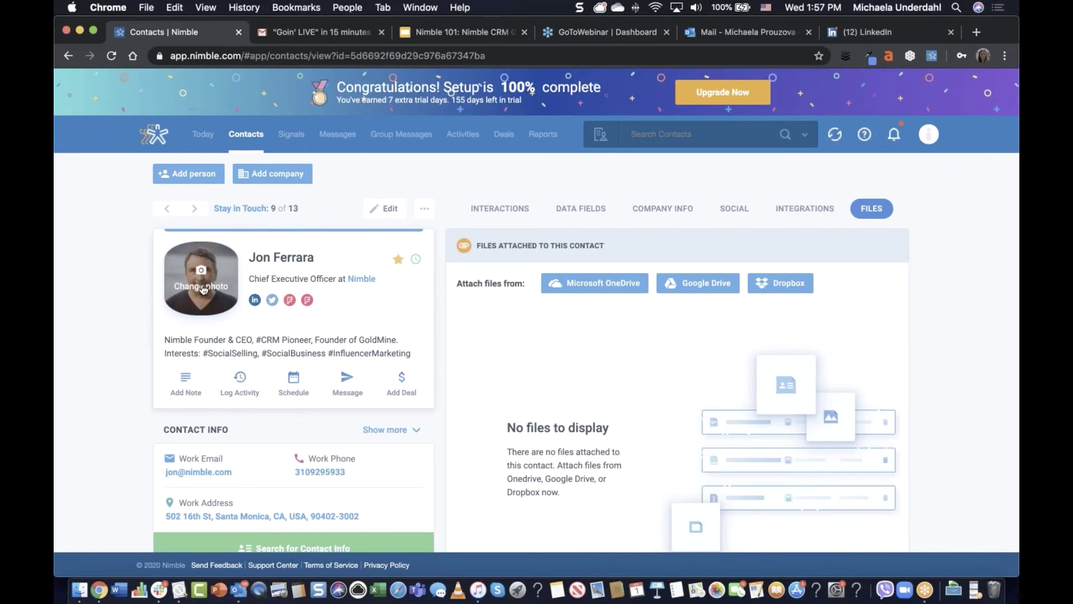
Step: Change the Nimble CEO's contact photo to the Twitter picture and display the contact's interactions
click(204, 289)
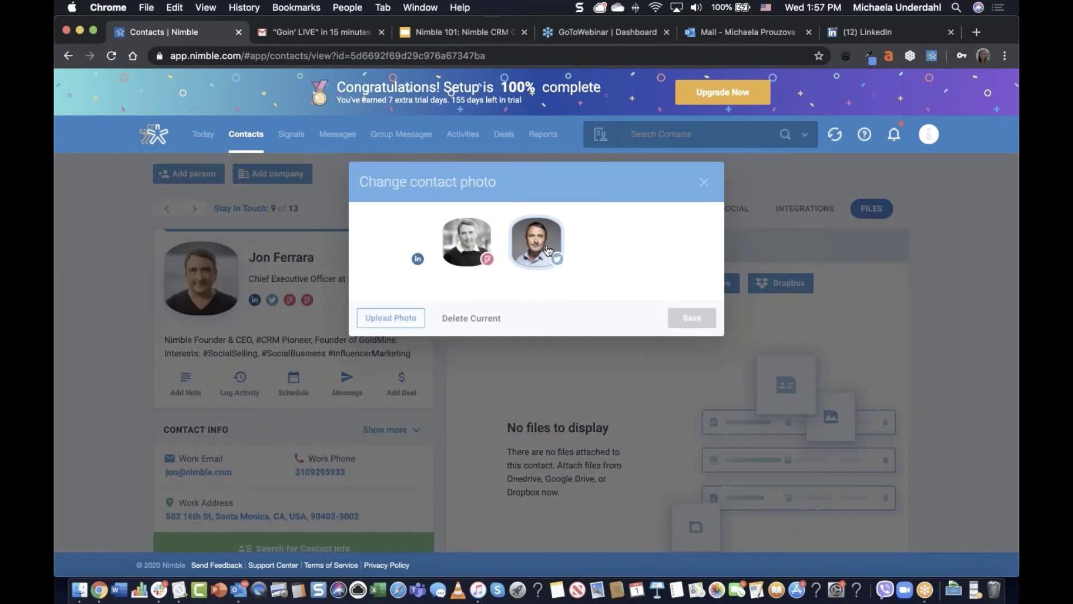
click(548, 251)
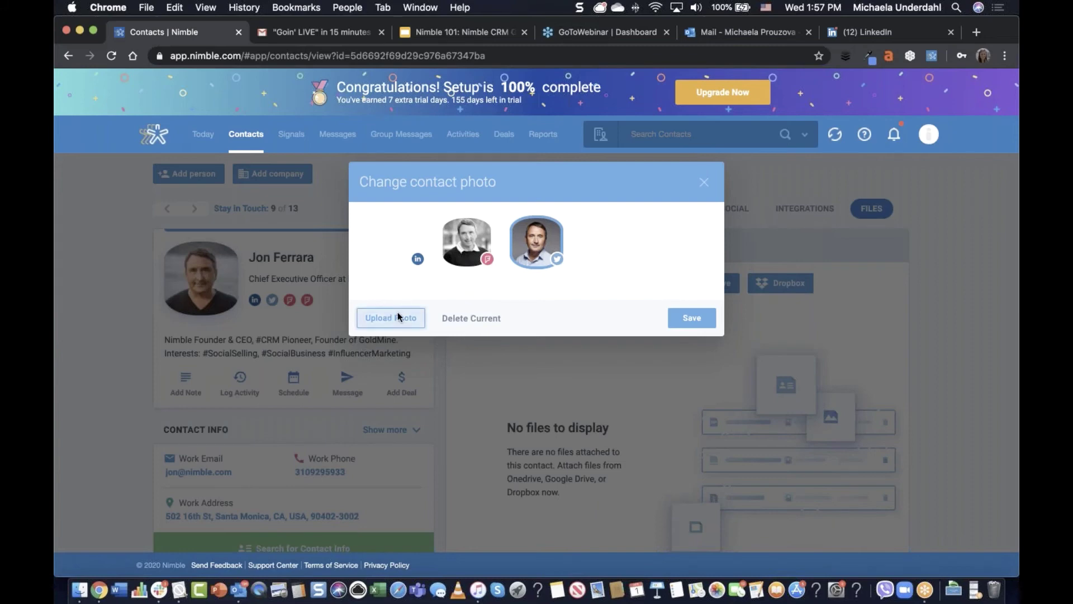
click(700, 317)
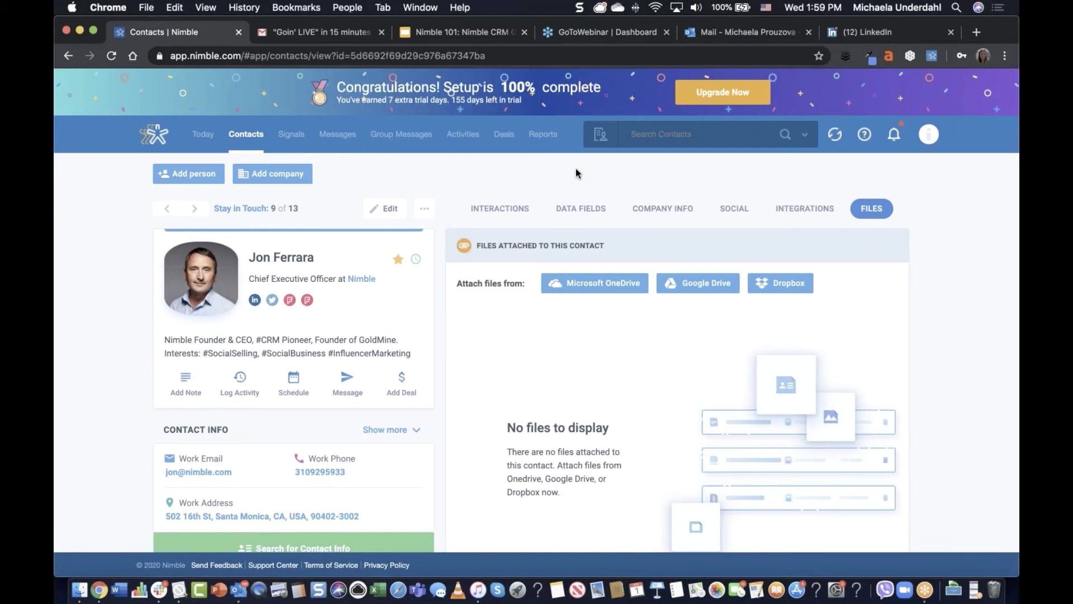
click(497, 218)
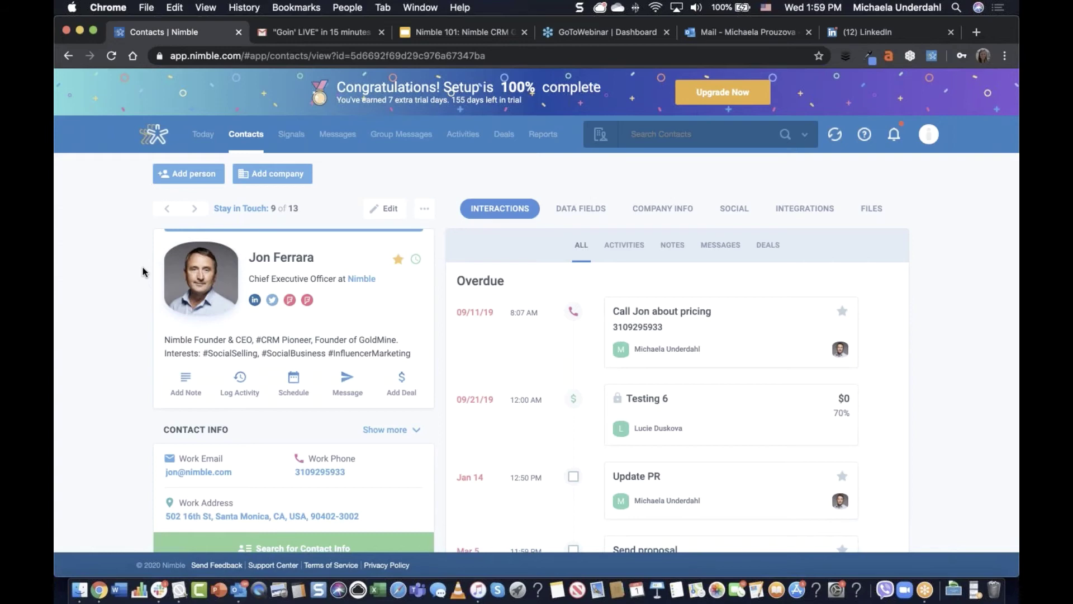
Step: Start a new group message, keeping its current content, and insert two line breaks after the greeting
click(419, 136)
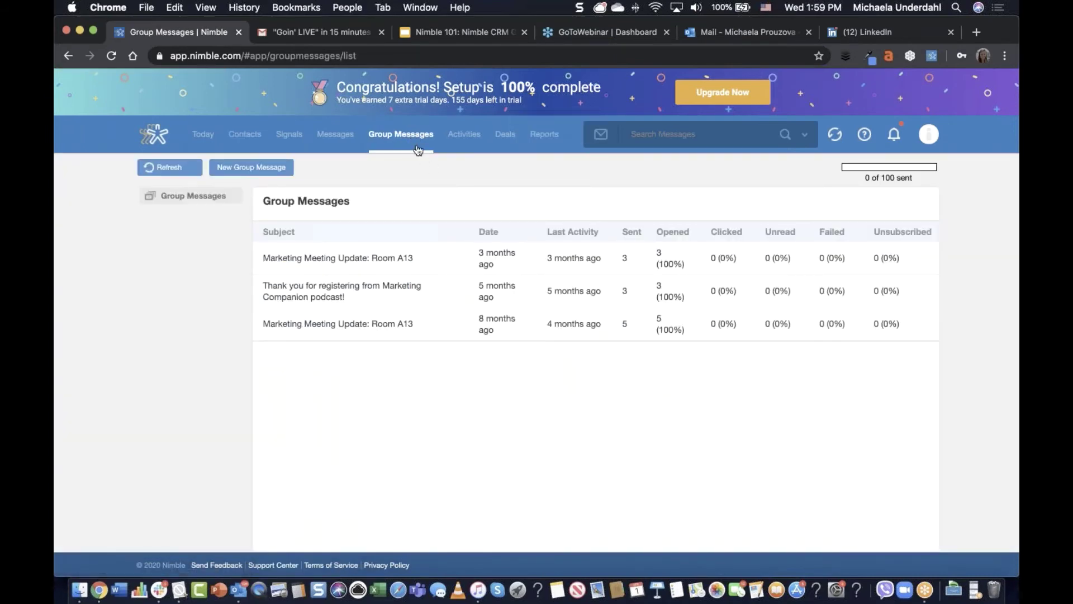
click(279, 167)
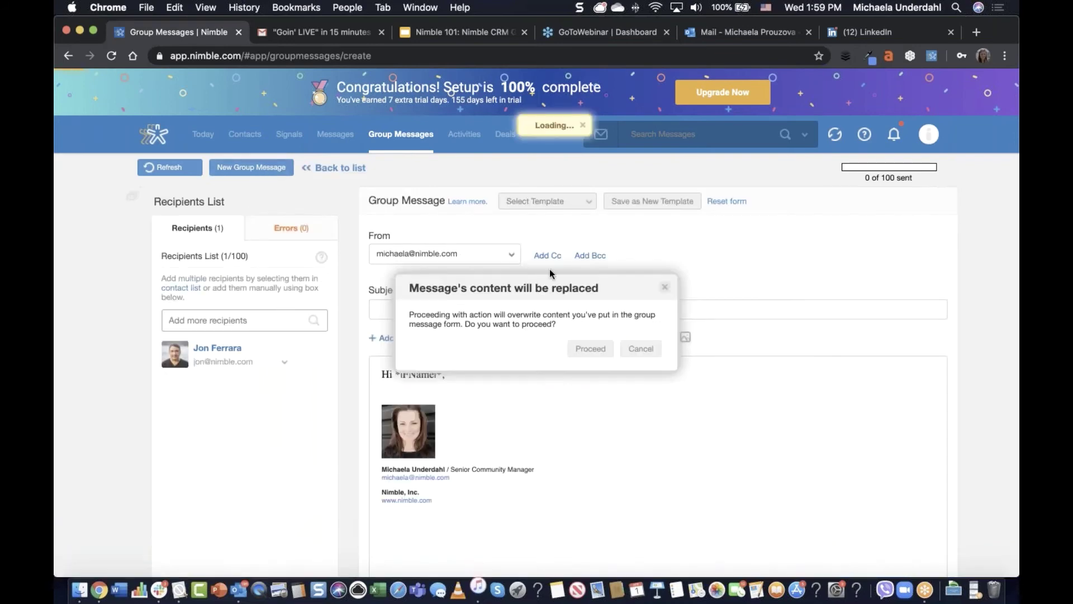
click(665, 286)
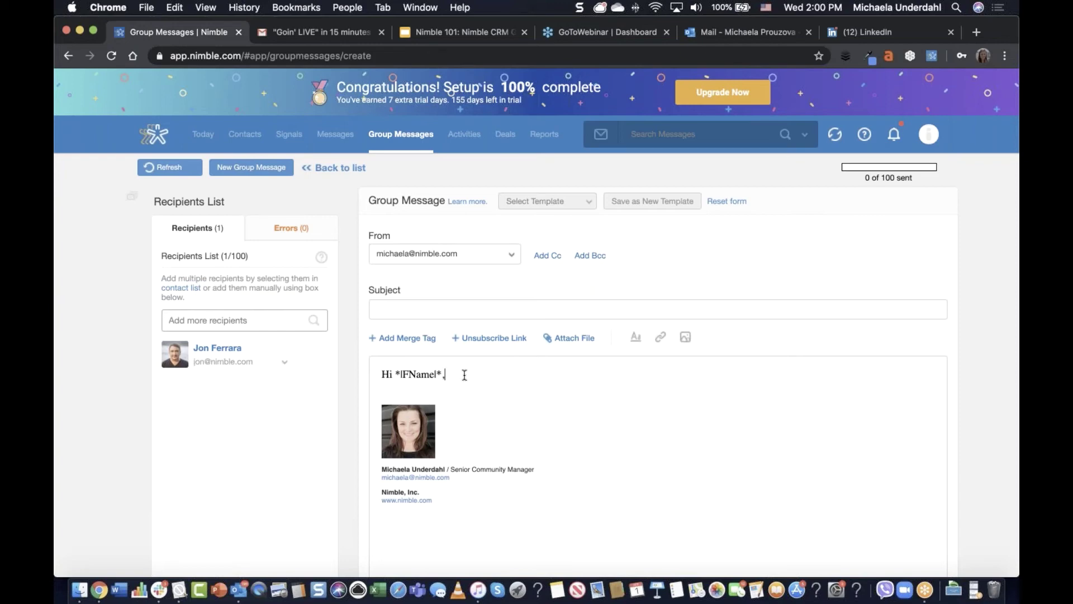
click(465, 375)
key(Return)
key(Return)
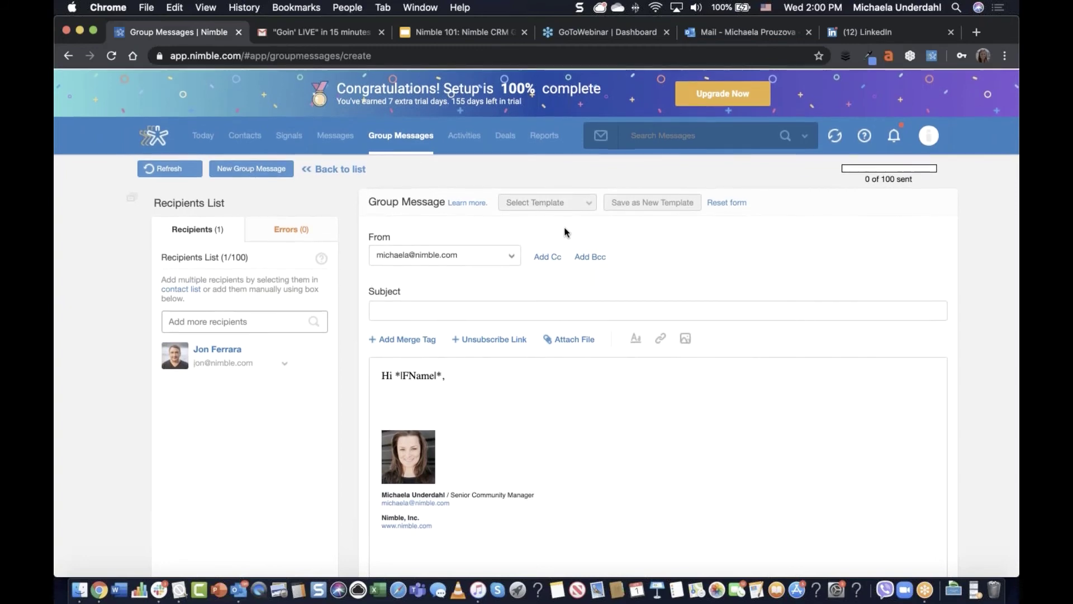
scroll(648, 236, down, 1)
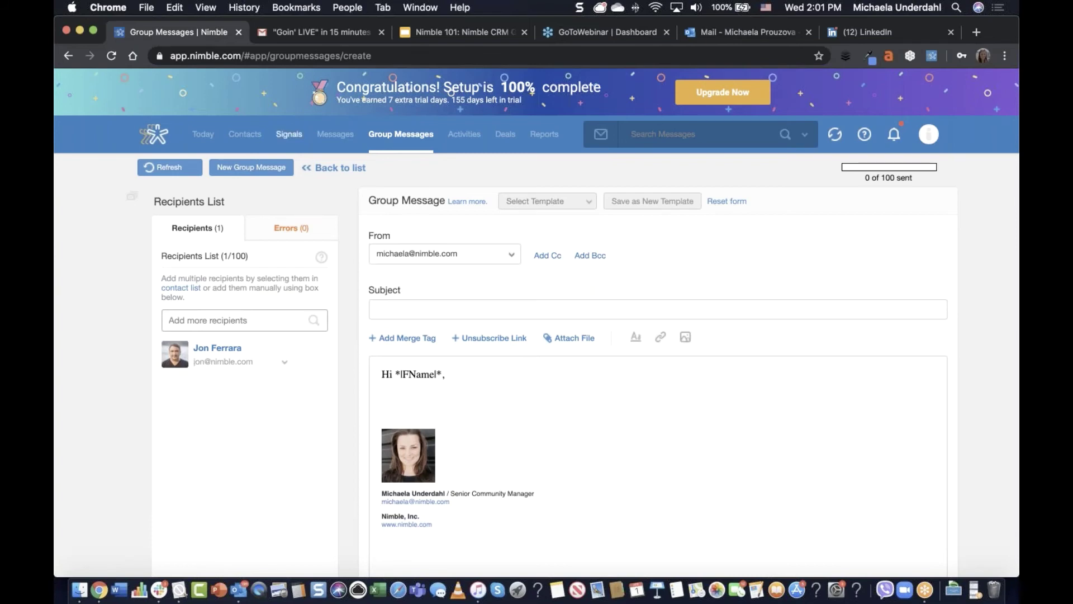
Step: Return to the Nimble CEO's contact record, show its data fields and integrations, and open the web page settings
click(245, 134)
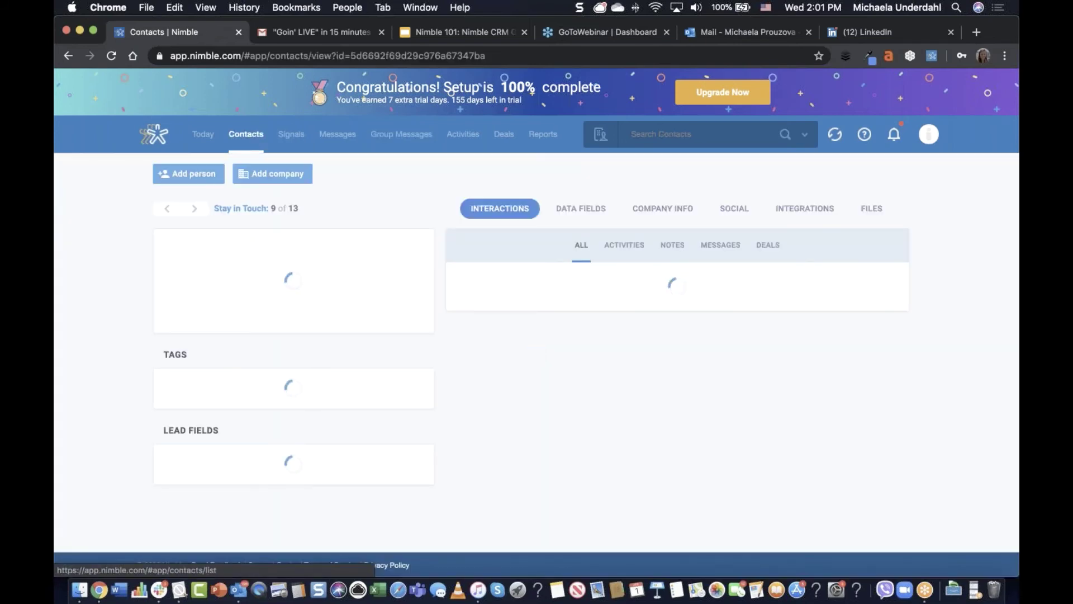
click(588, 209)
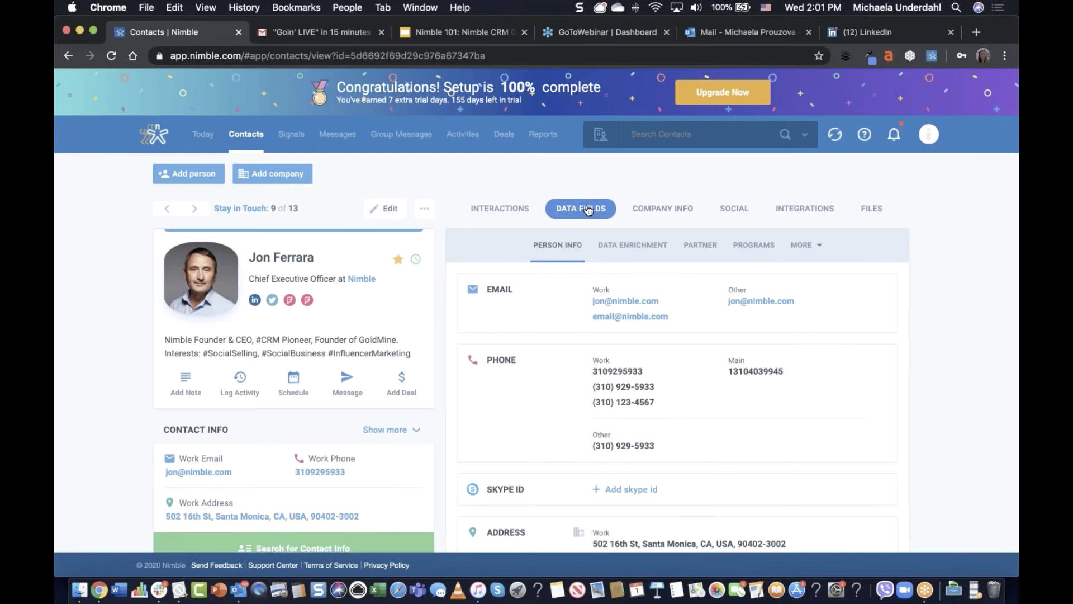
click(805, 211)
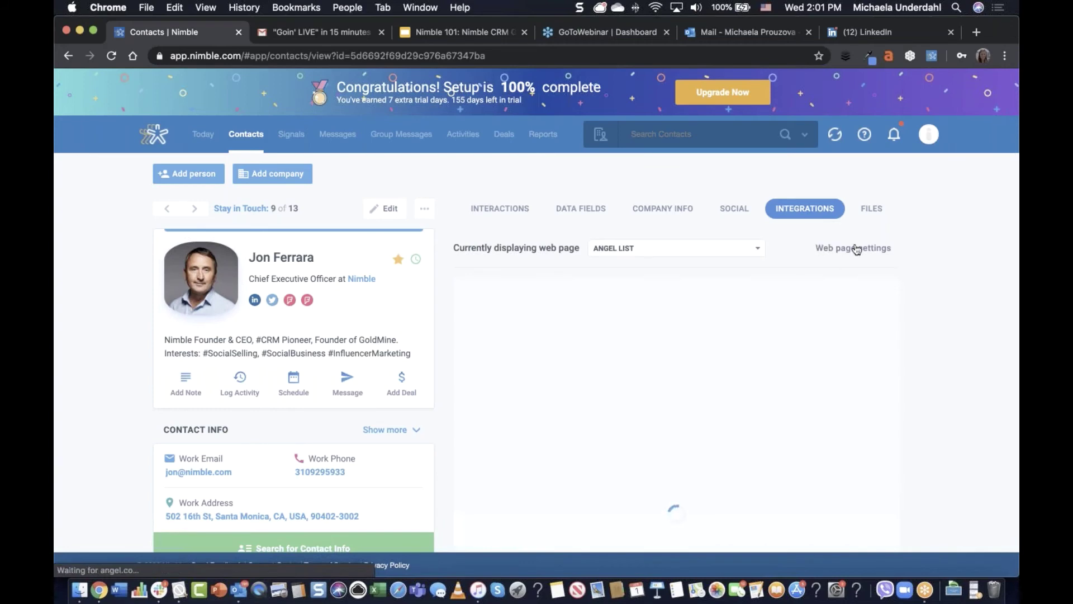
click(758, 249)
click(798, 243)
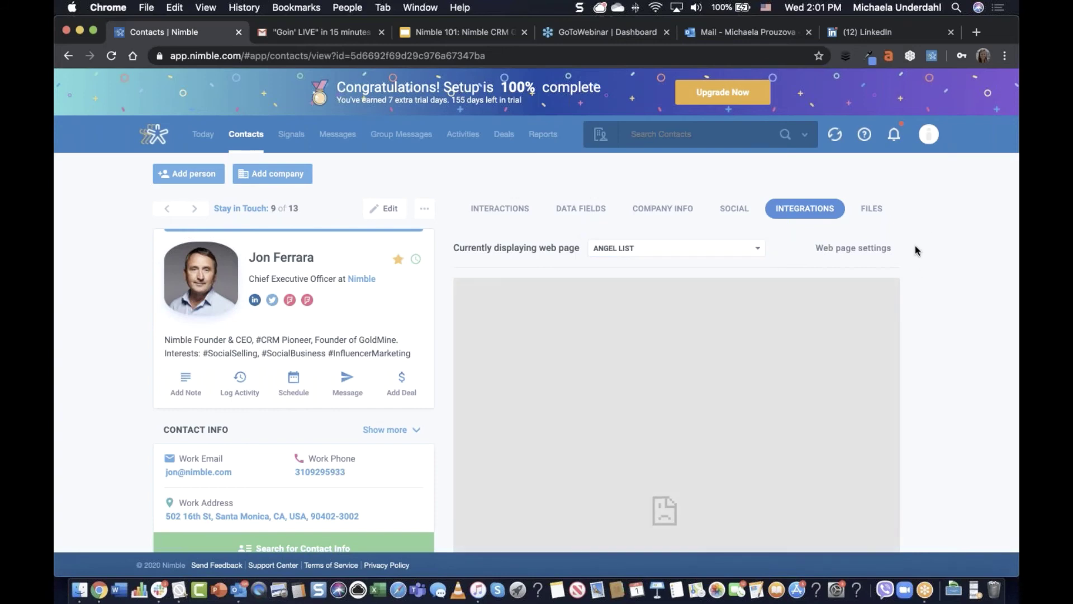
click(860, 255)
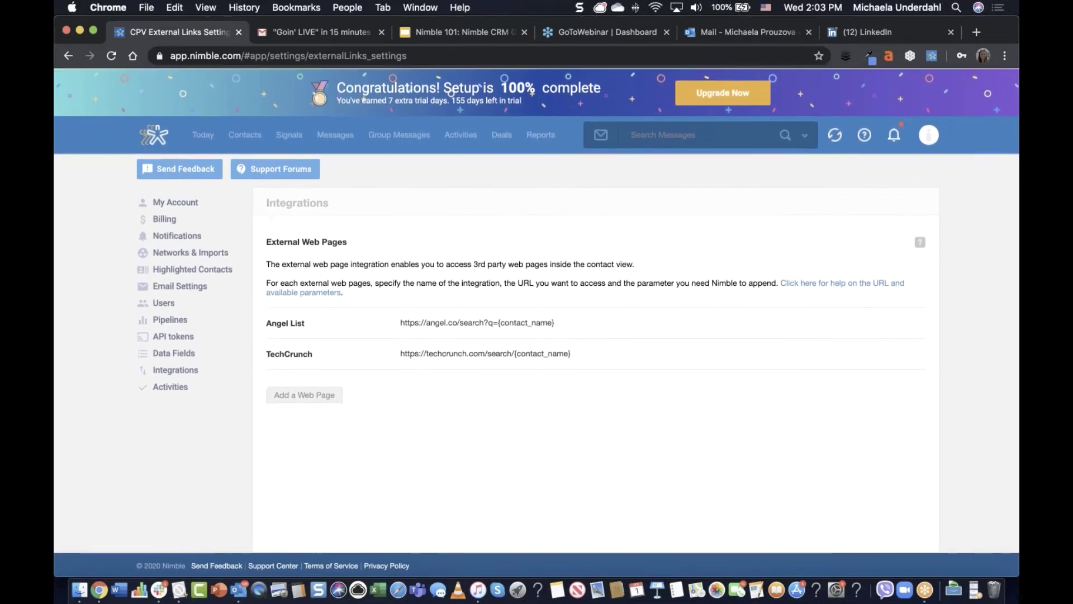
Step: Show the Nimble add-in on the LinkedIn feed, and return to Nimble's Integrations settings
click(873, 31)
click(953, 56)
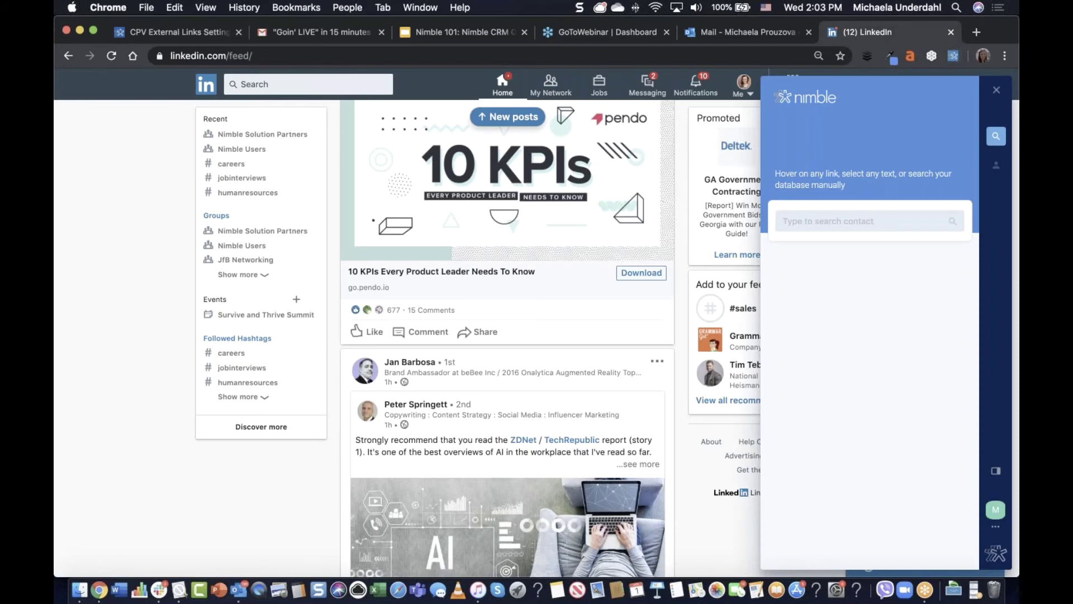
click(183, 38)
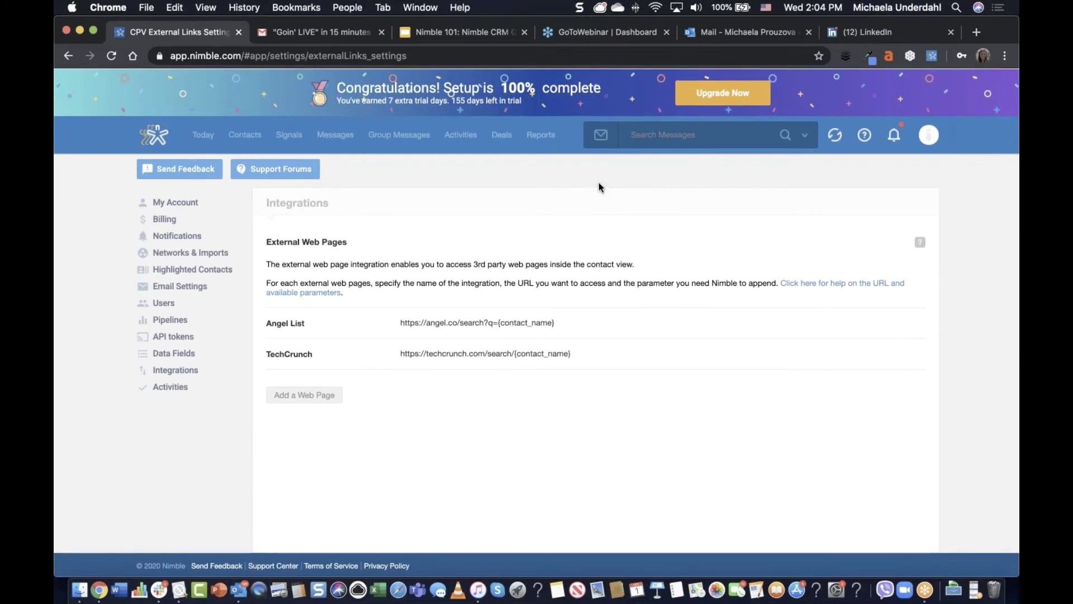
Step: Open the Nimble CEO's record from the recently viewed contacts, check it for duplicates, and close the merge dialog without merging
click(248, 139)
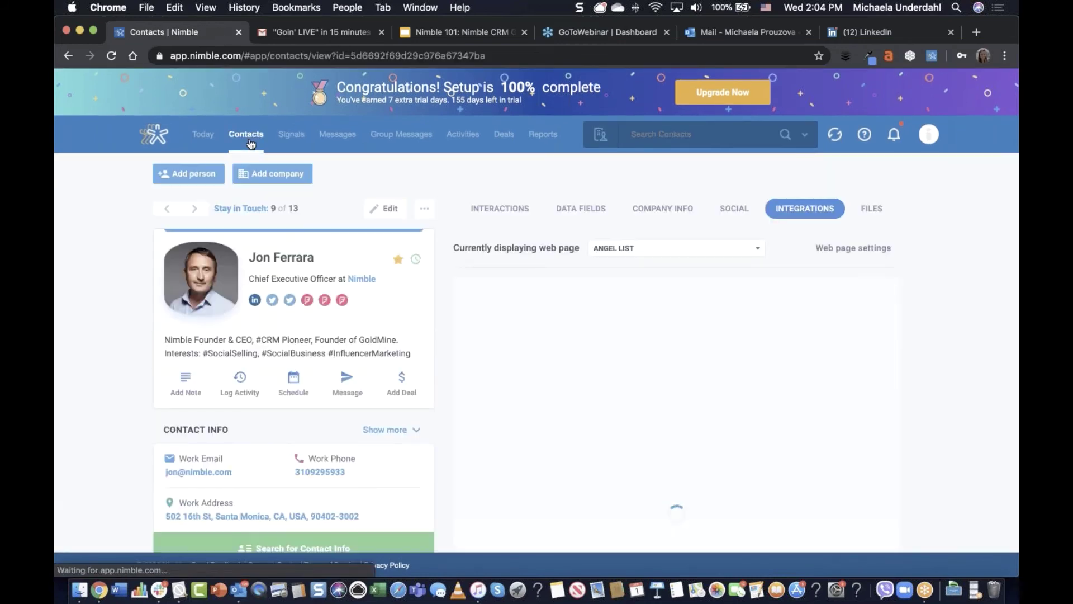
click(251, 145)
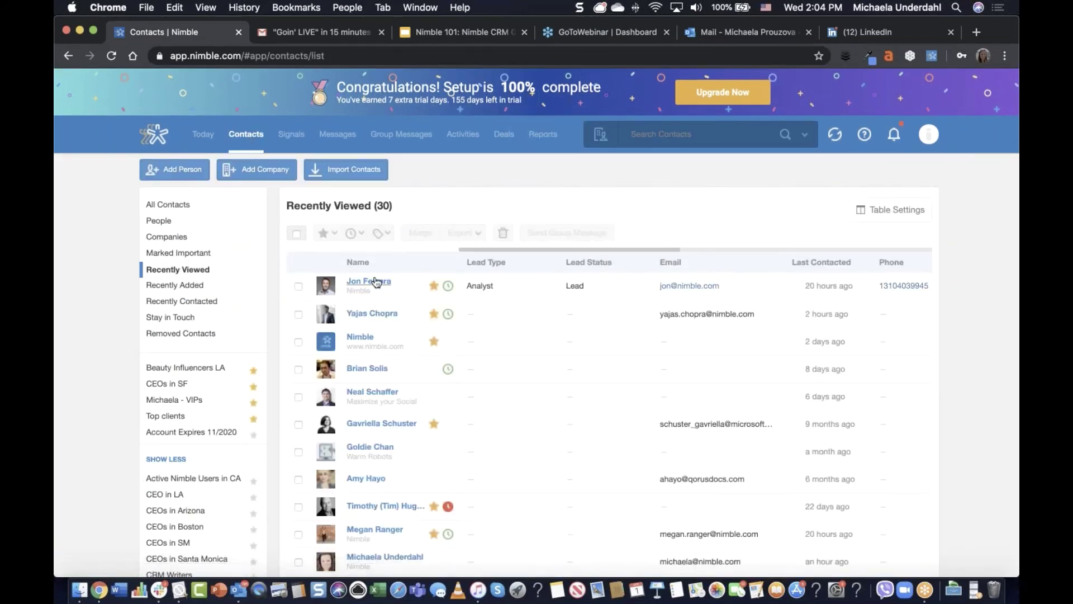
click(372, 282)
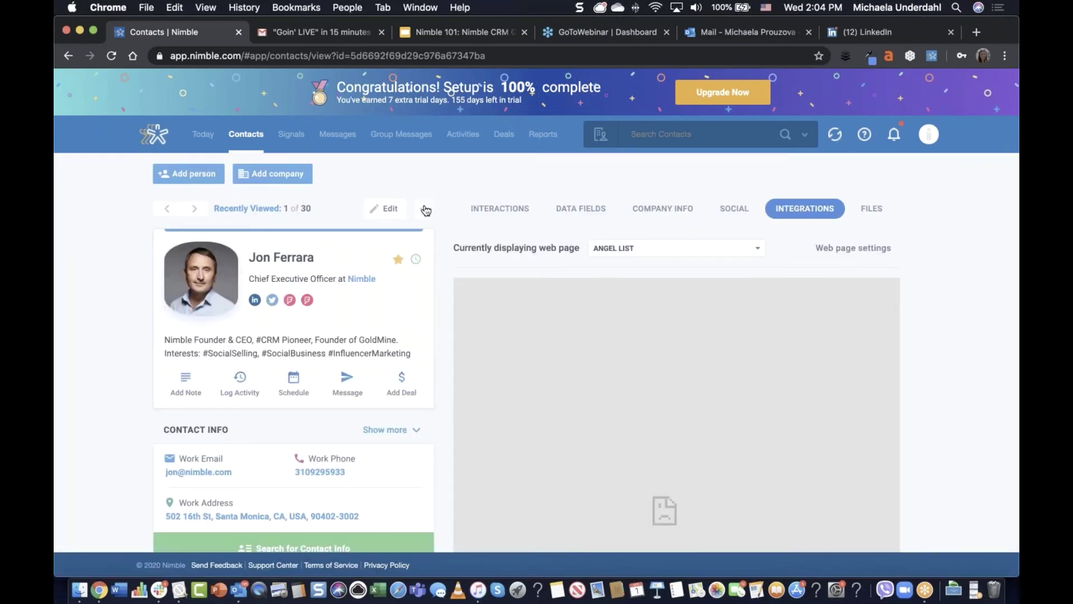
click(426, 210)
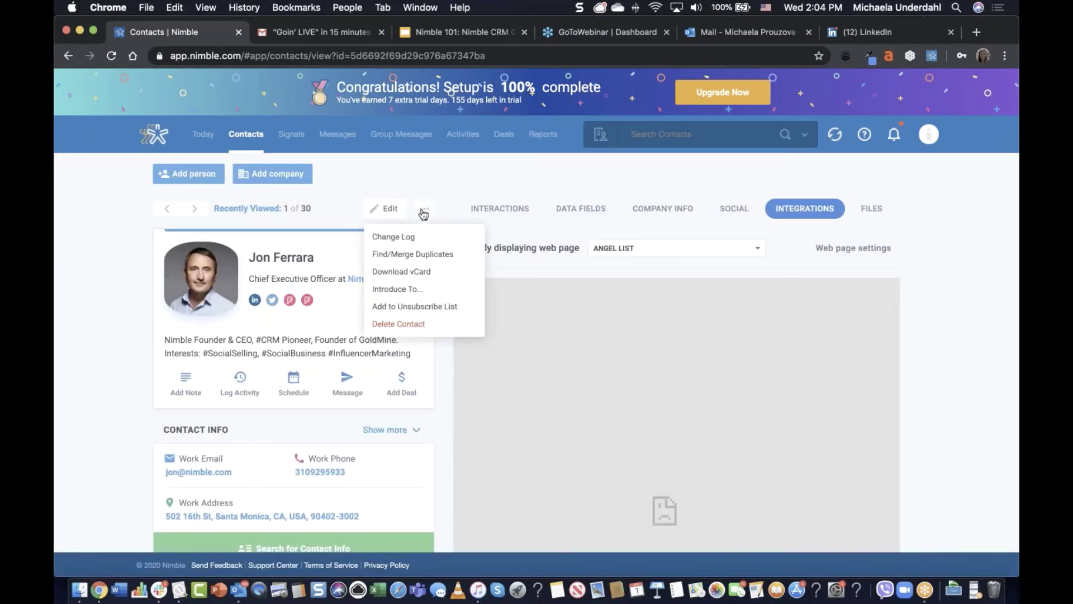
click(404, 256)
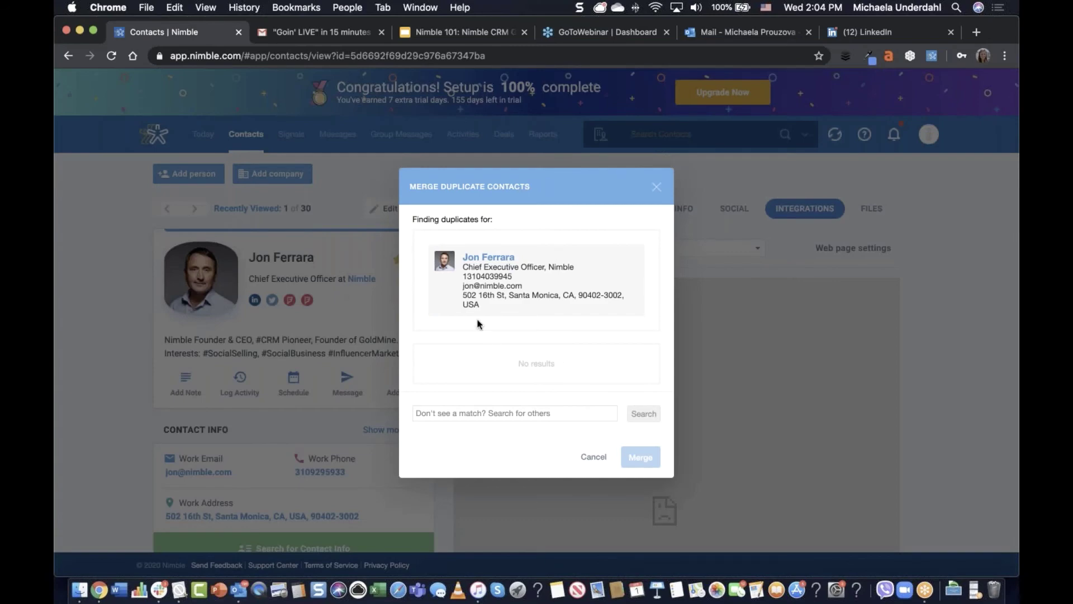
click(656, 187)
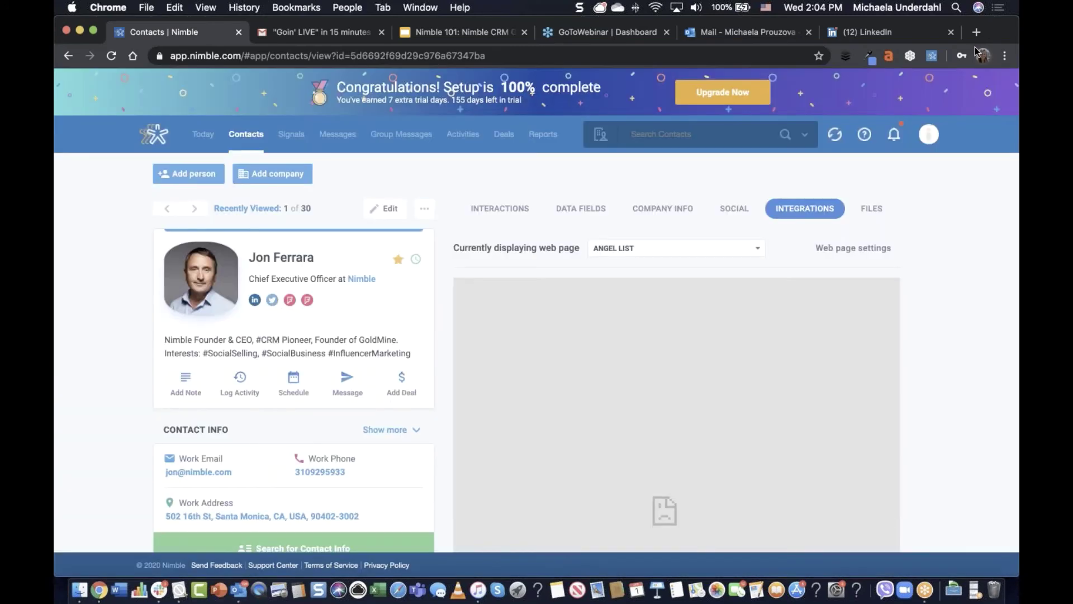
Step: Open the Nimble add-in, clear its page results, and search for the Nimble CEO's name
click(932, 55)
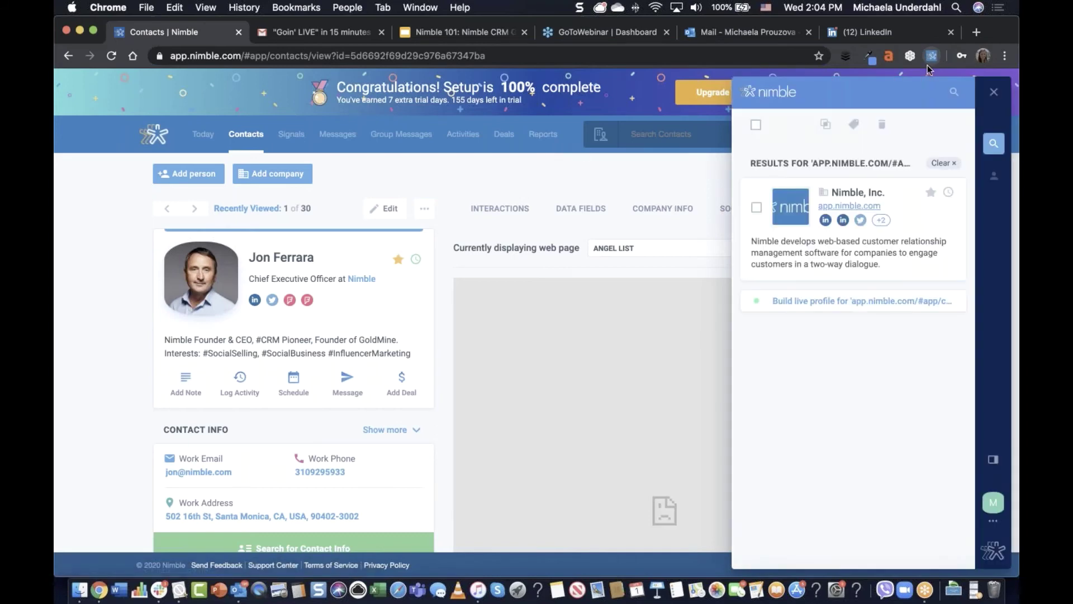
click(954, 163)
triple_click(275, 261)
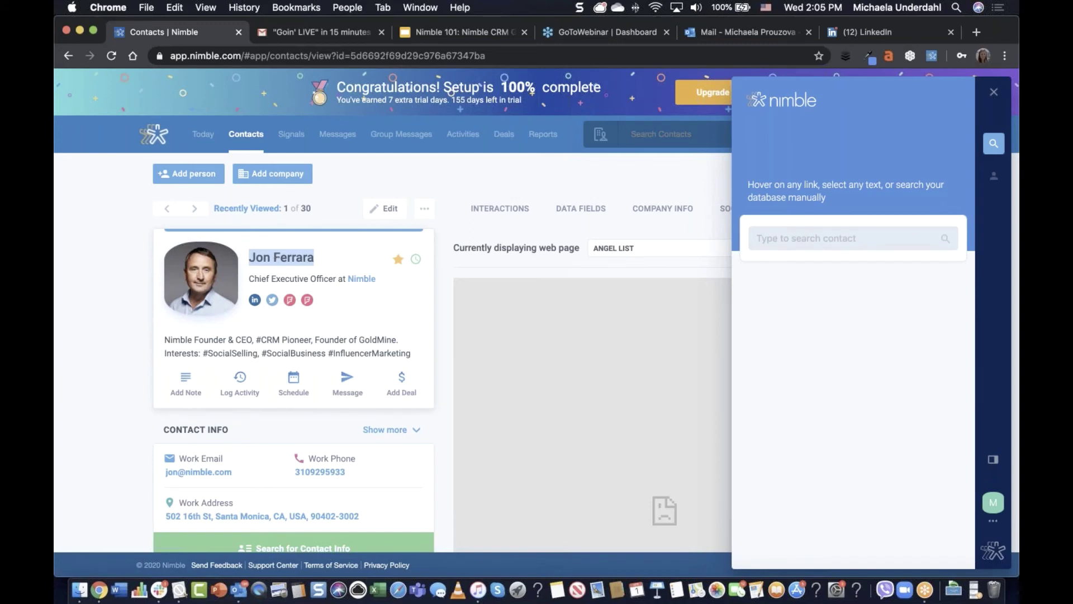
click(839, 238)
text(jon ferrara)
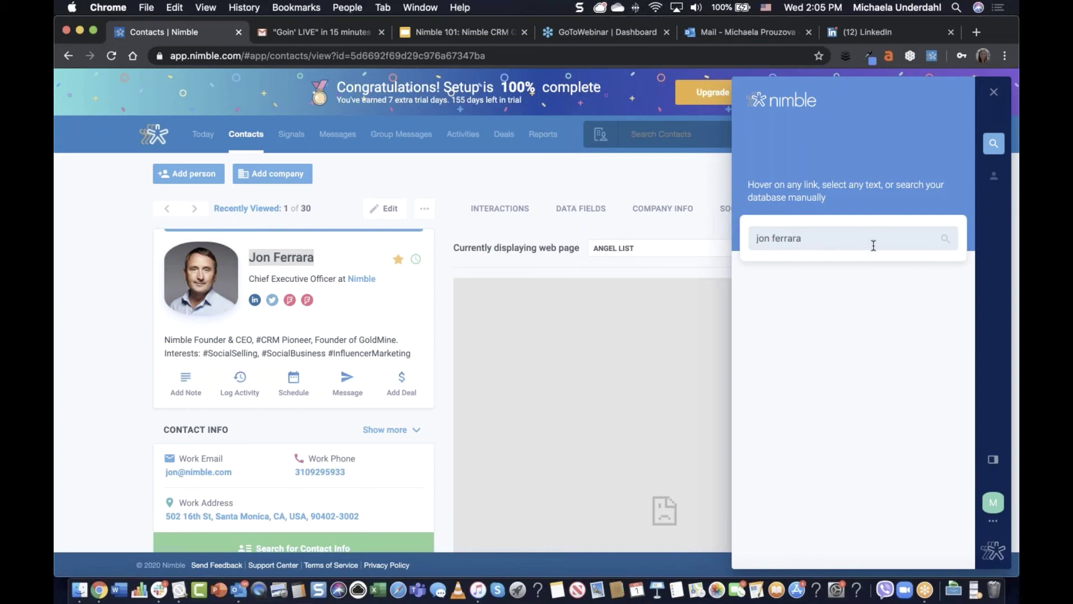
key(Return)
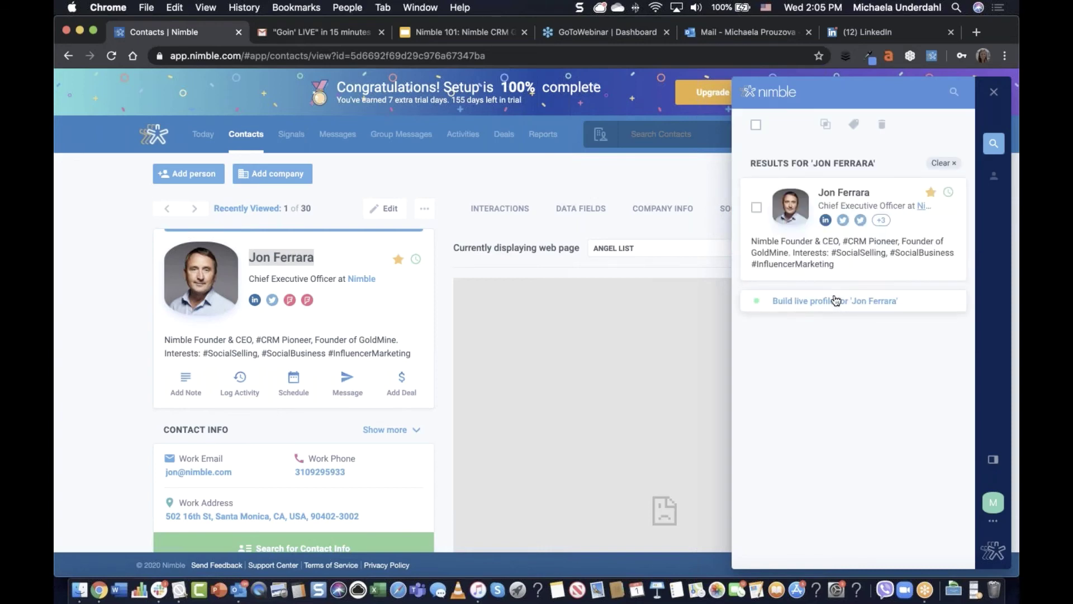
Step: Build a live profile for the CEO's name, return to the add-in's results, and clear them
click(835, 301)
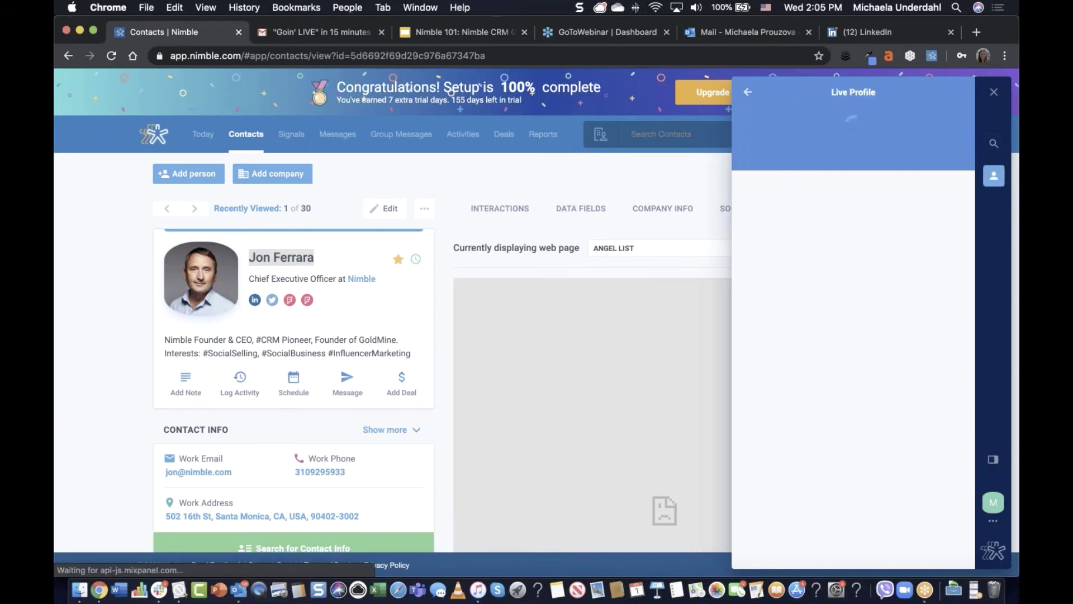
click(748, 95)
click(956, 166)
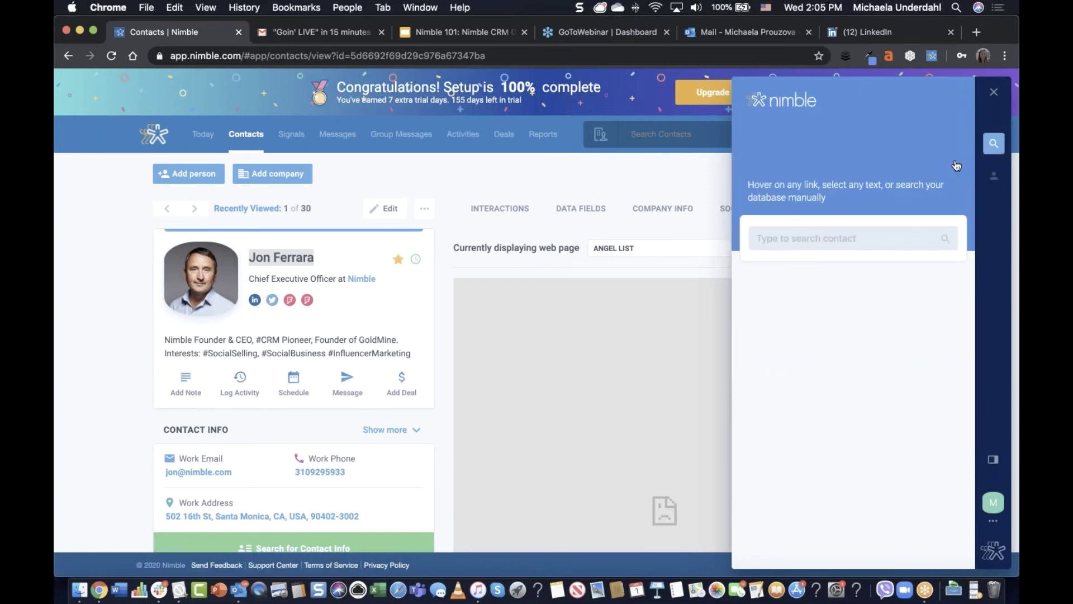
Step: Search the add-in for the CEO's name again and add a second contact under that name
click(810, 236)
text(jon )
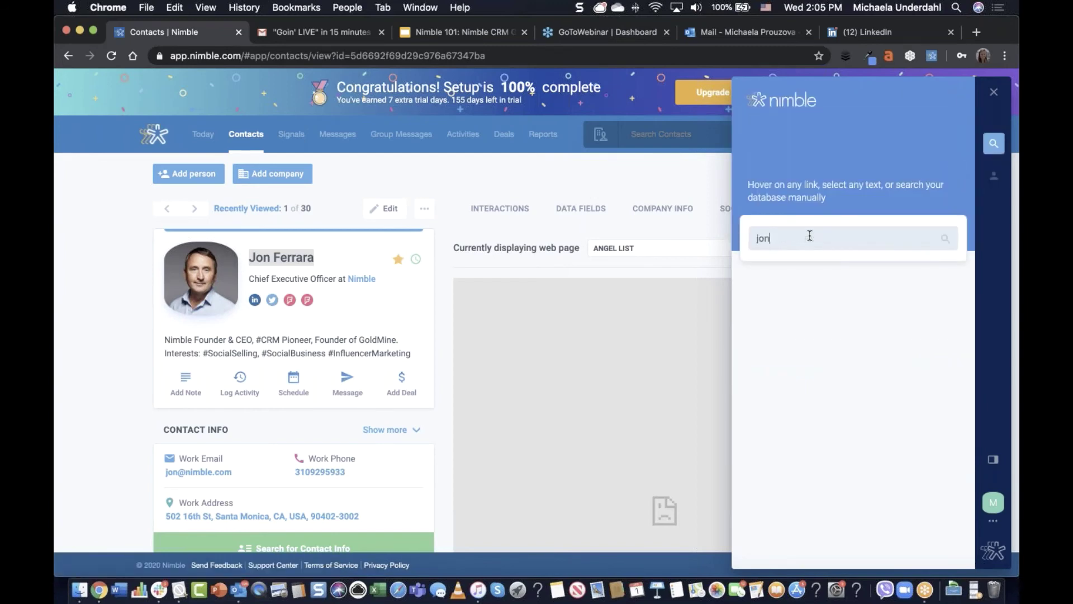
text(ferrara)
key(Return)
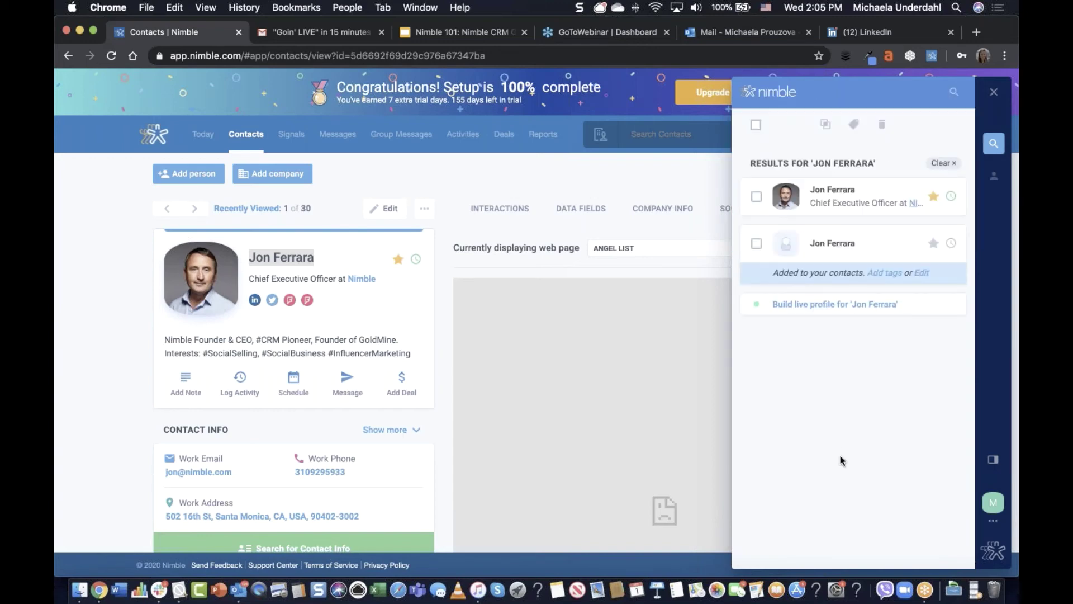
Step: Merge the two contacts sharing the CEO's name, keeping the Chief Executive Officer record as the primary contact
click(756, 125)
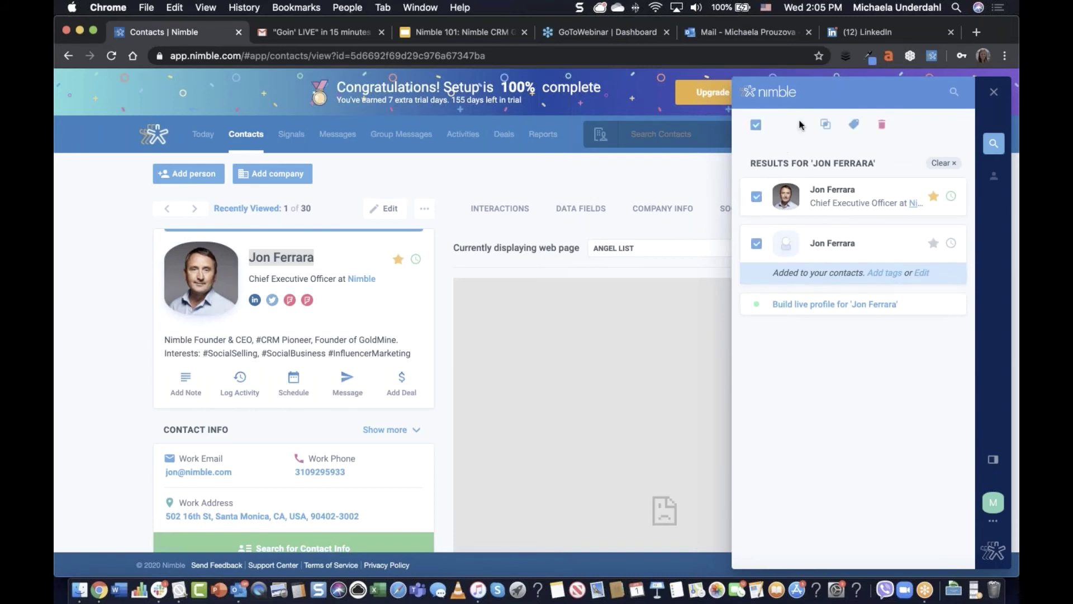
click(830, 128)
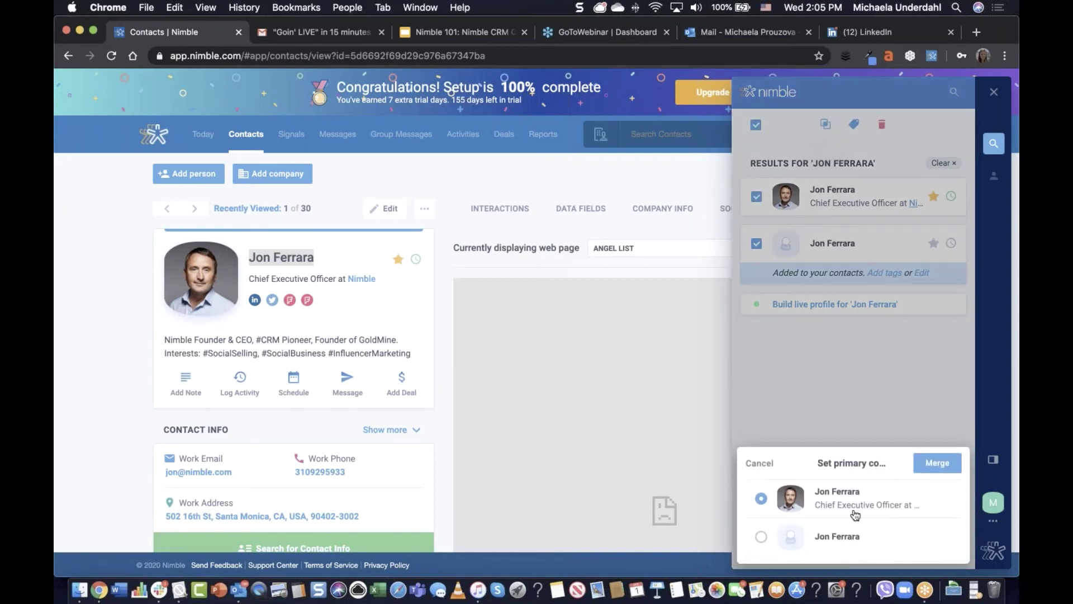
click(943, 469)
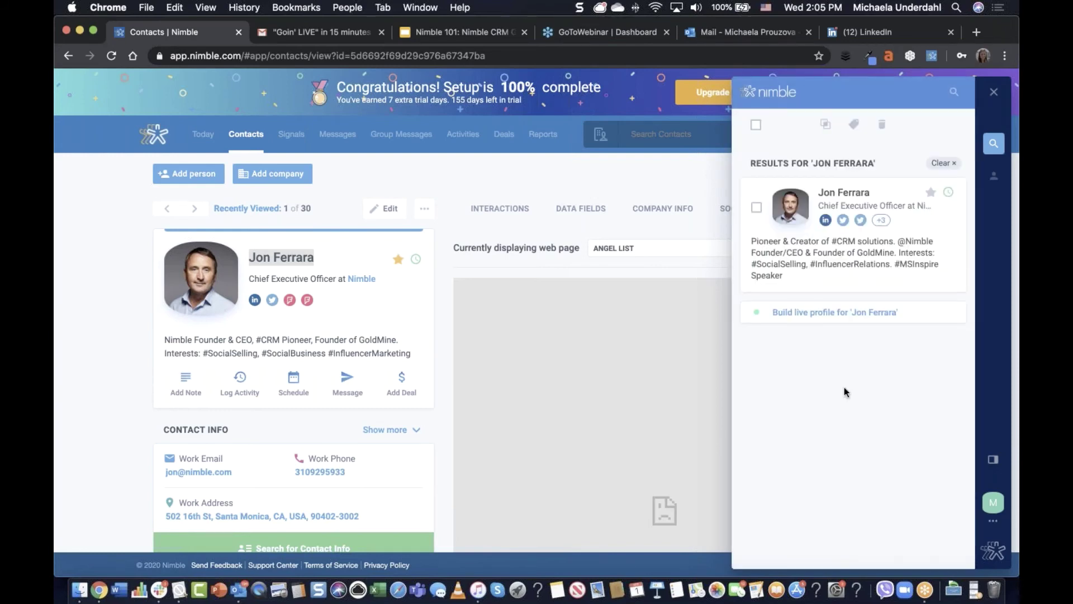
Step: Return to the contacts list and start a new contact segment
click(238, 140)
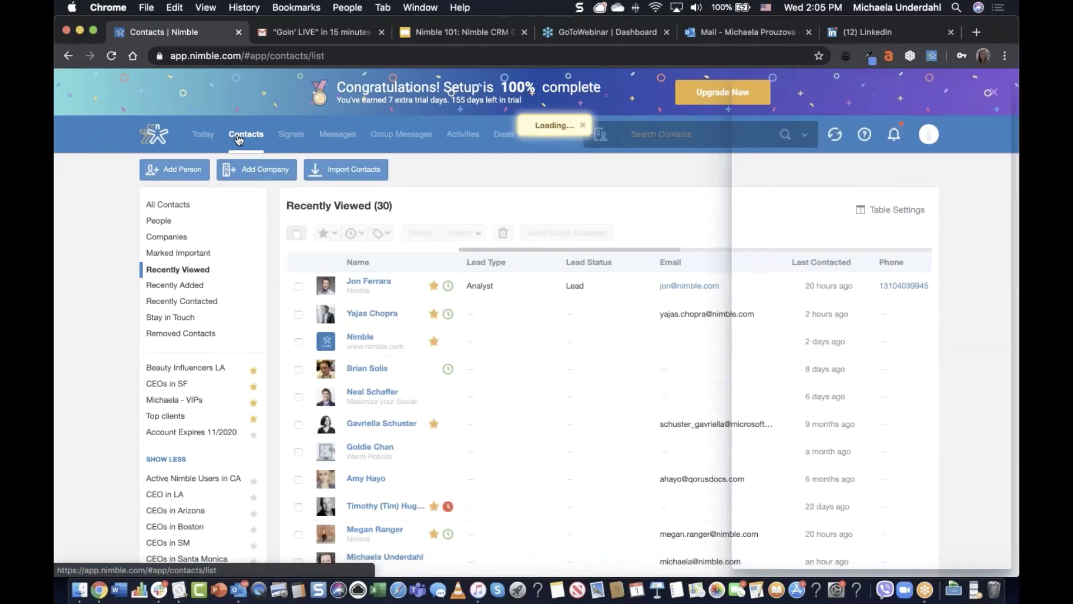
scroll(238, 140, down, 3)
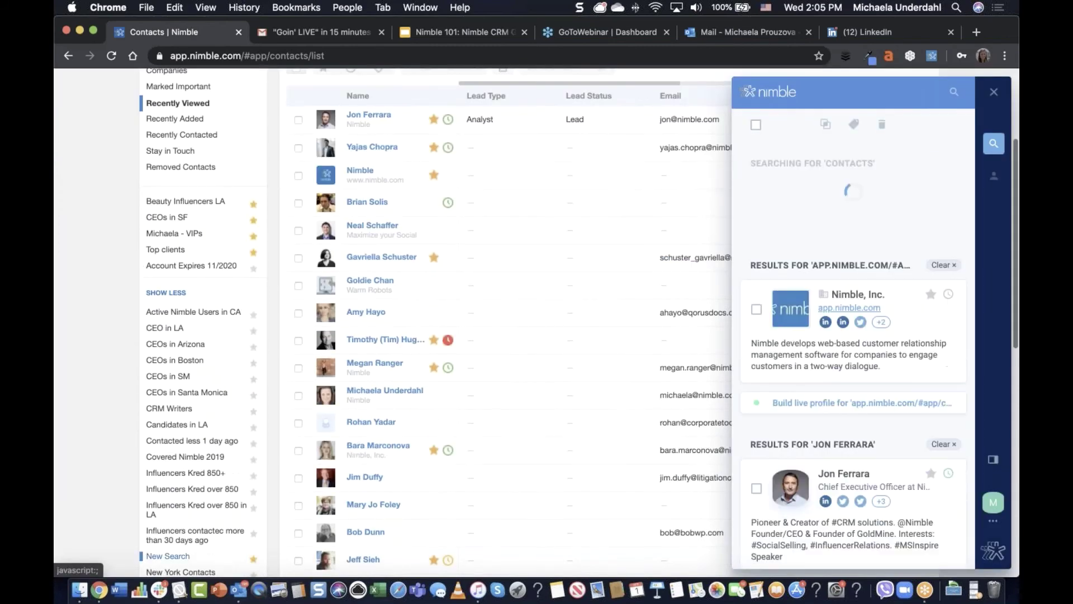
scroll(239, 140, down, 5)
scroll(203, 328, down, 3)
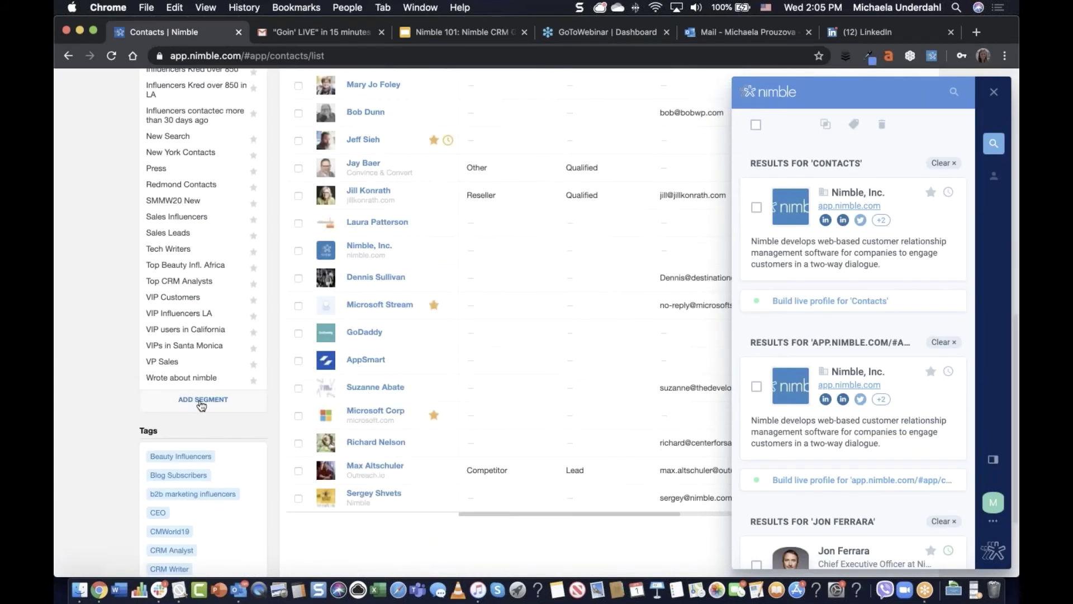
click(203, 328)
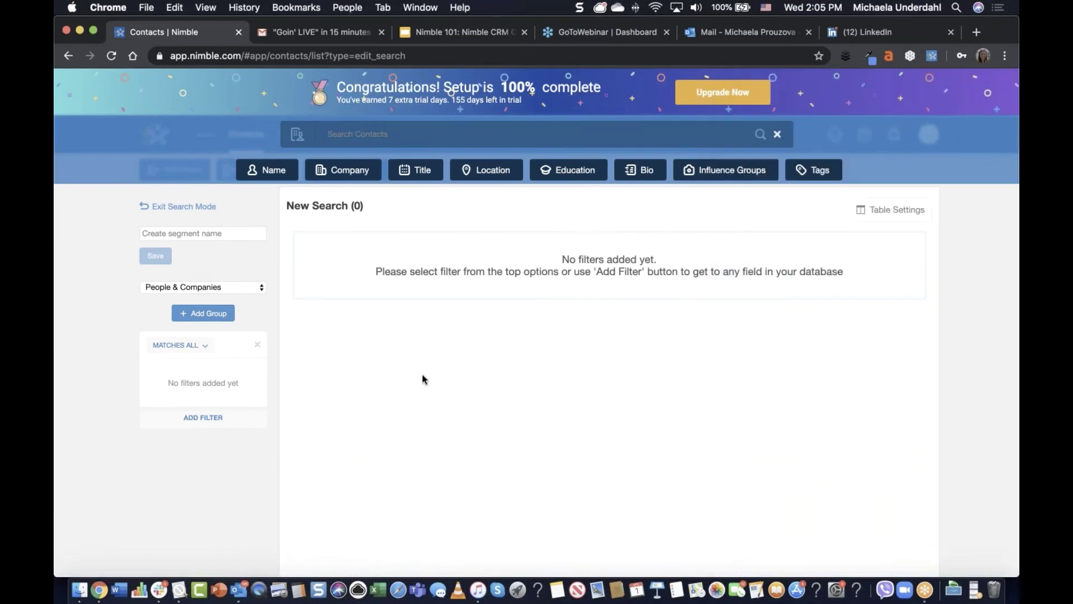
Step: Browse the available filters for the new segment and search them for "last con"
click(216, 419)
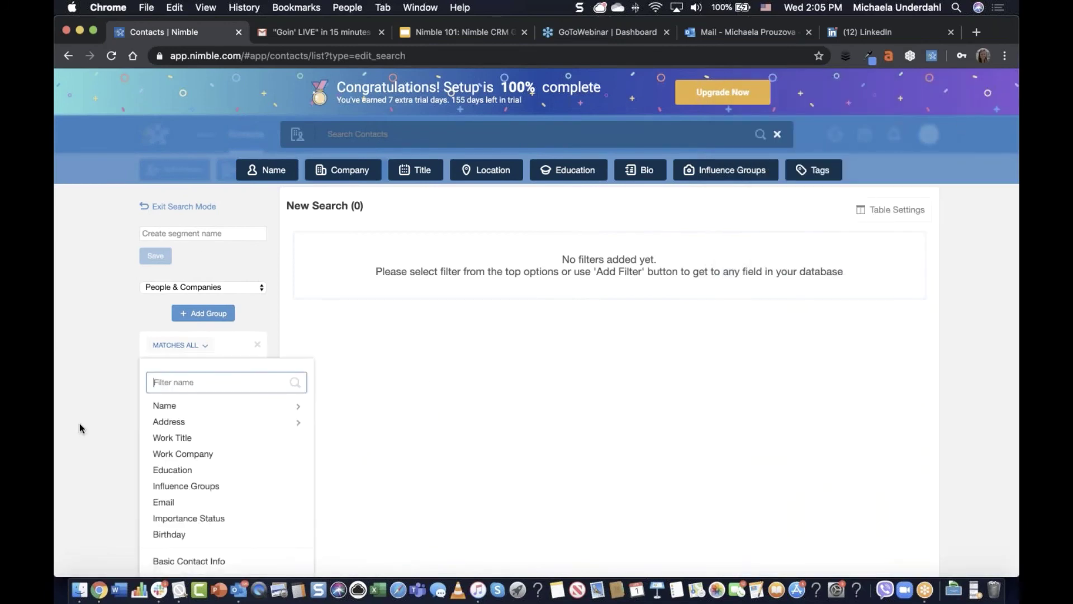
scroll(80, 424, down, 1)
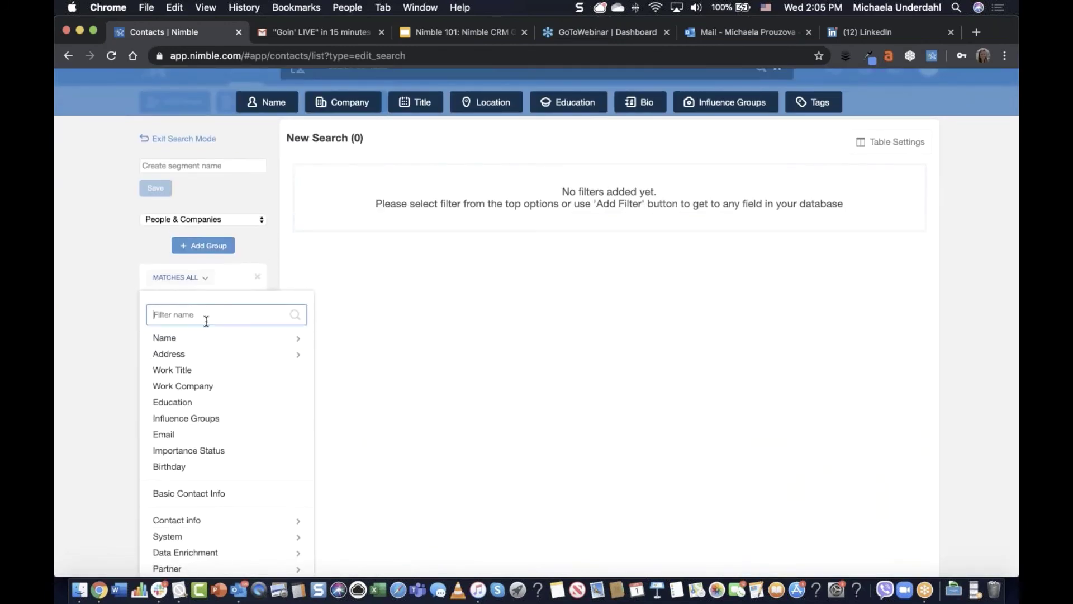
click(104, 368)
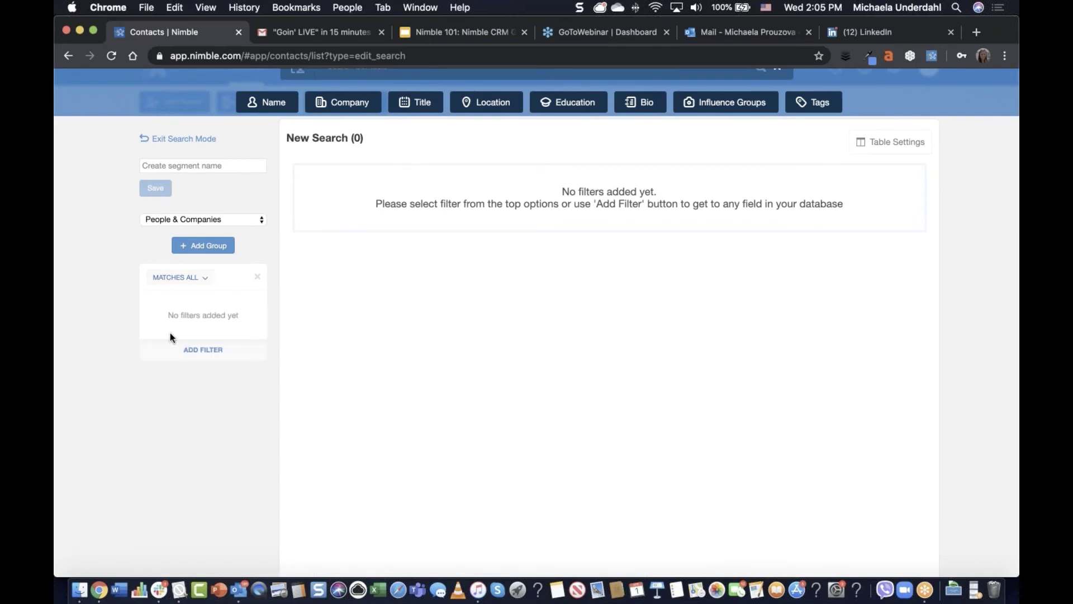
click(205, 352)
scroll(221, 455, down, 1)
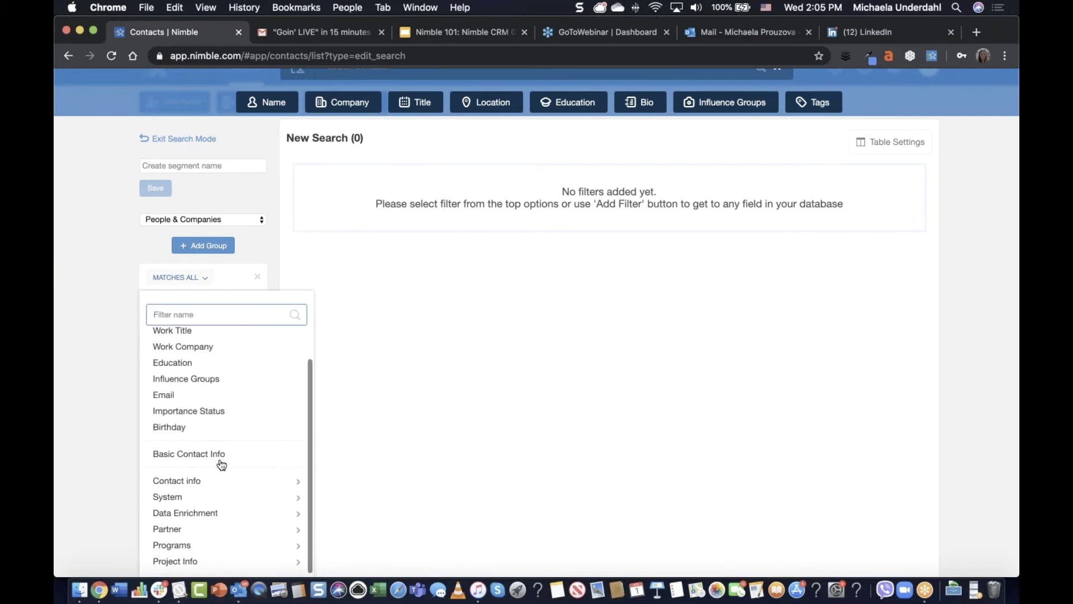
scroll(222, 465, down, 1)
scroll(221, 465, down, 1)
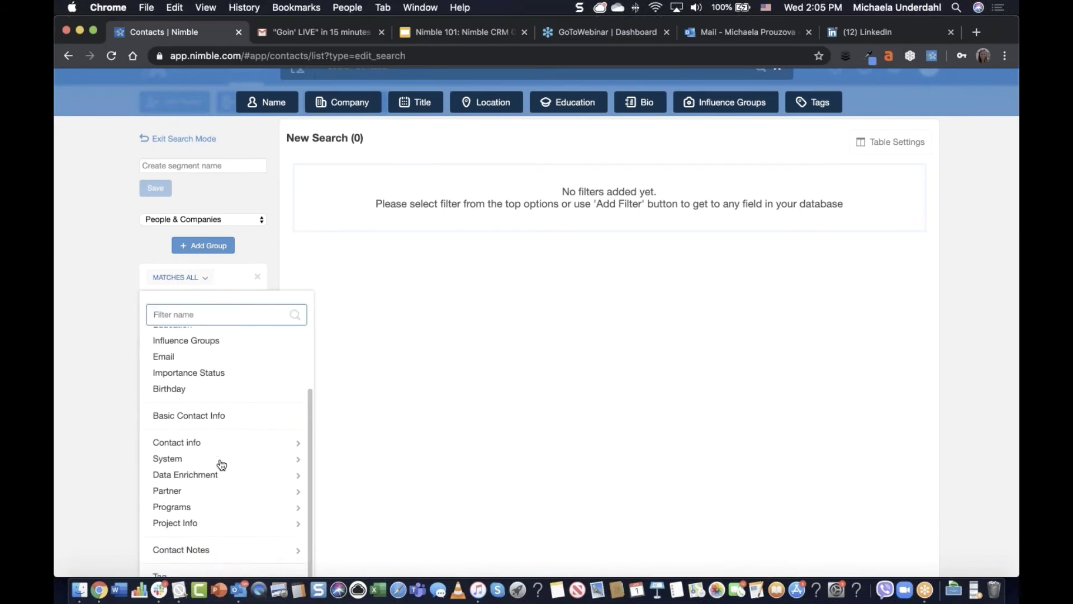
scroll(219, 463, up, 3)
text(l)
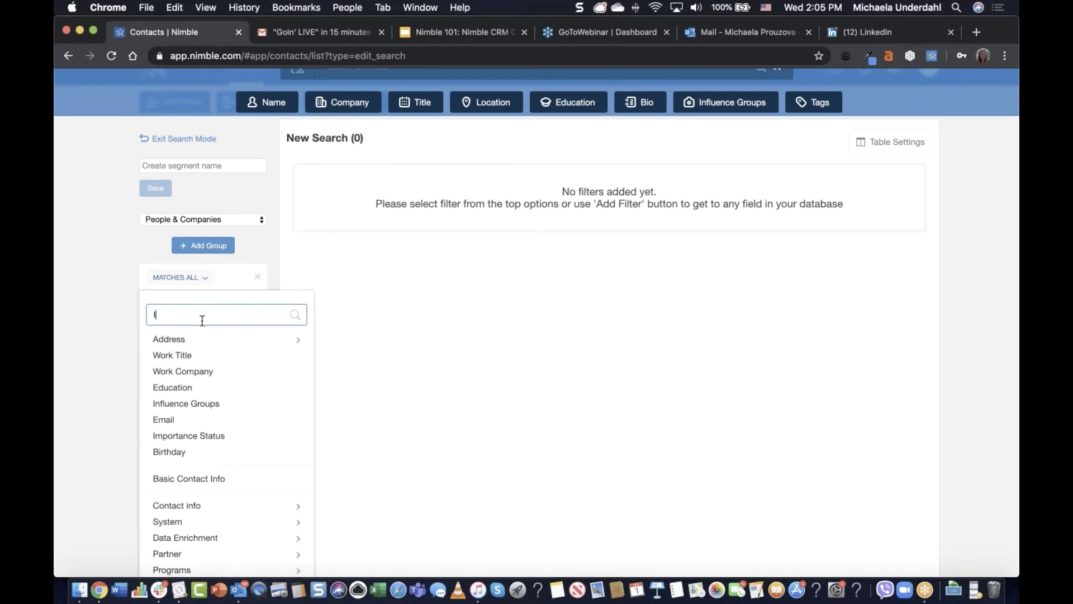
text(ast con)
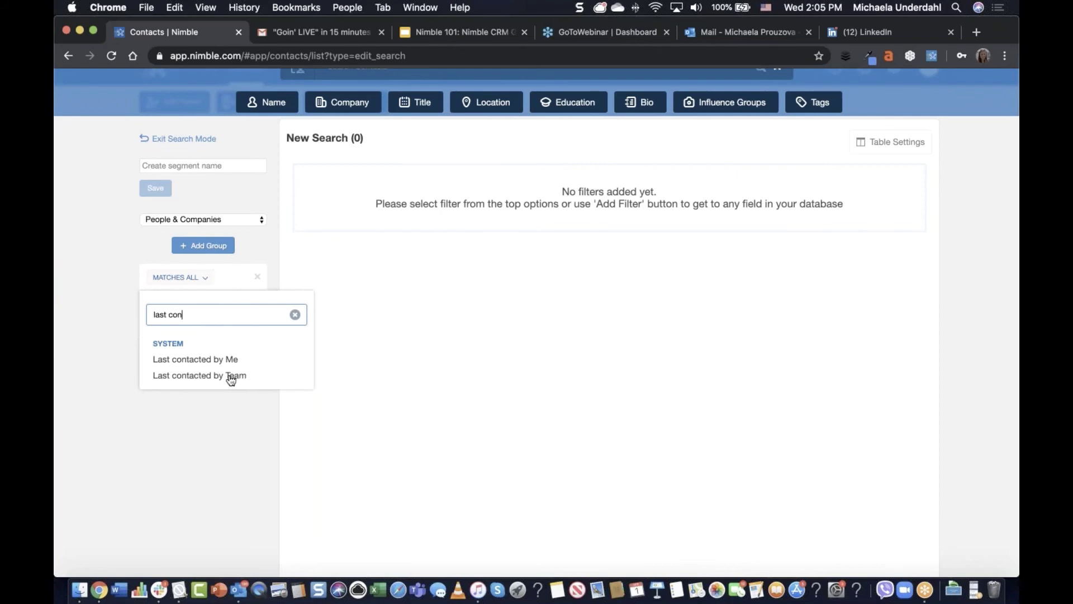
Step: Filter for contacts last contacted by the team more than 180 days ago, and exit search mode after viewing the result
click(230, 375)
click(232, 345)
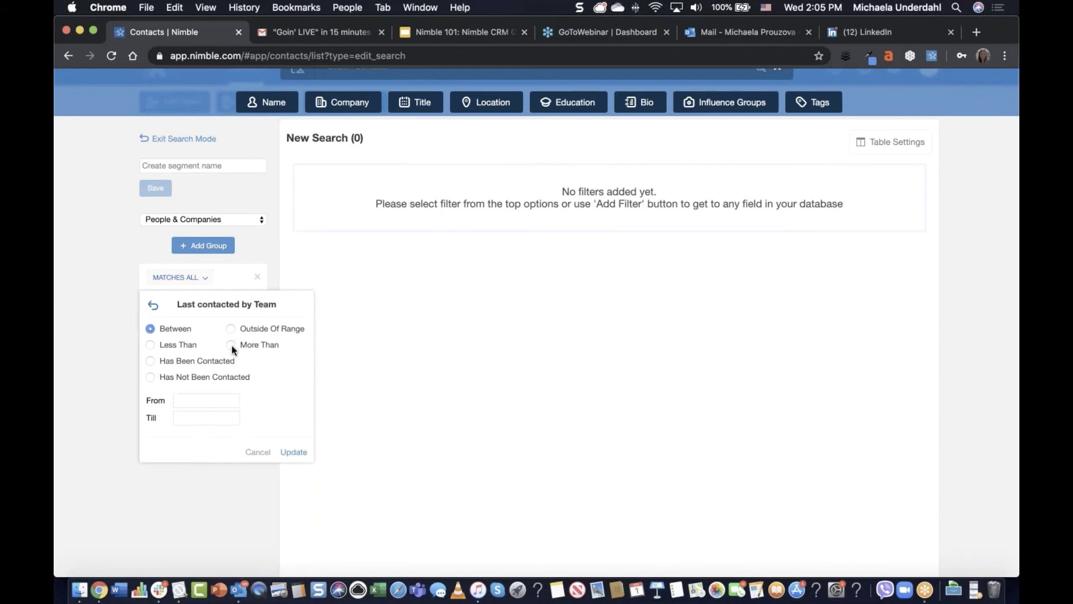
text(180)
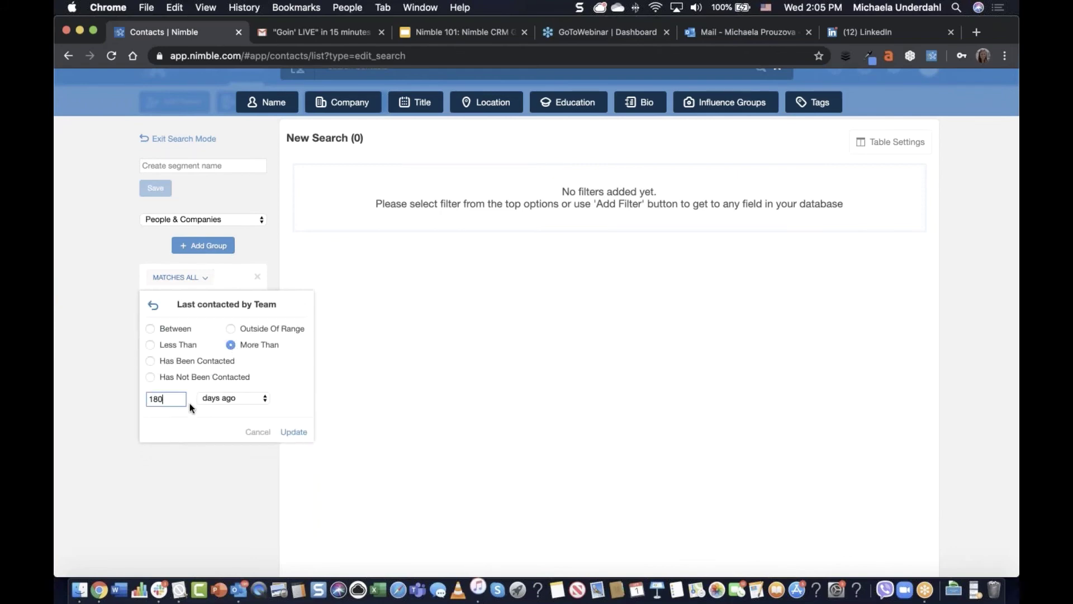
click(299, 433)
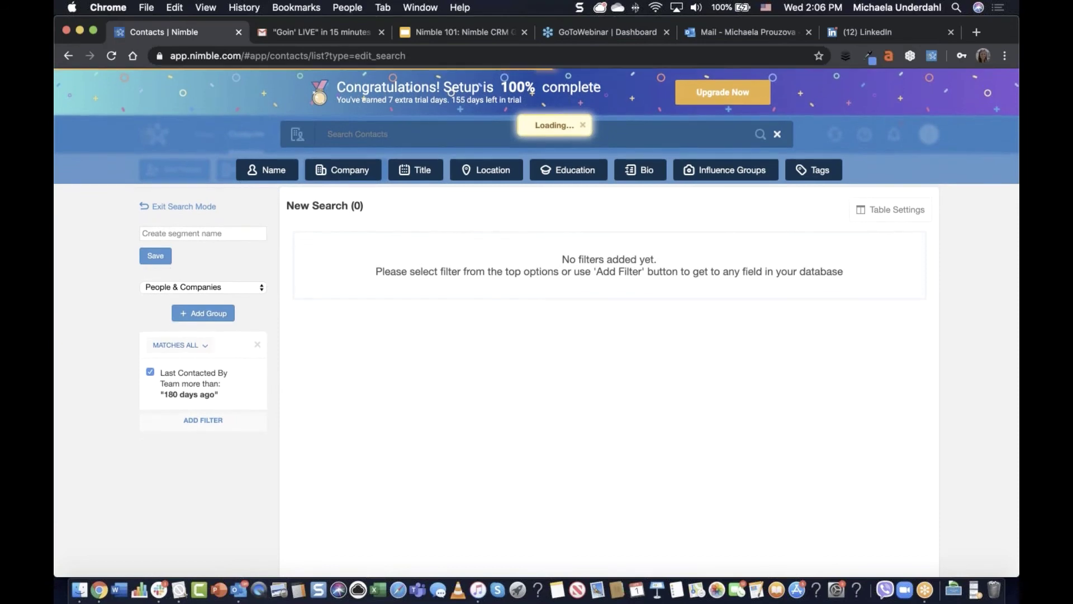
click(186, 208)
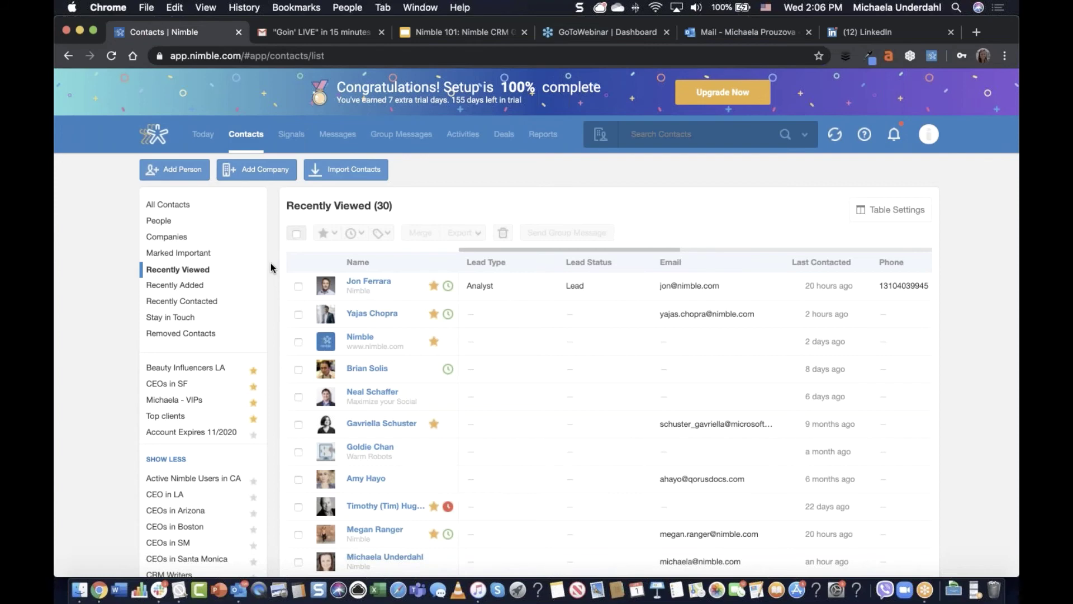
Step: View the Nimble add-in over the contacts list, close it, and switch to the LinkedIn feed with the add-in closed
click(932, 56)
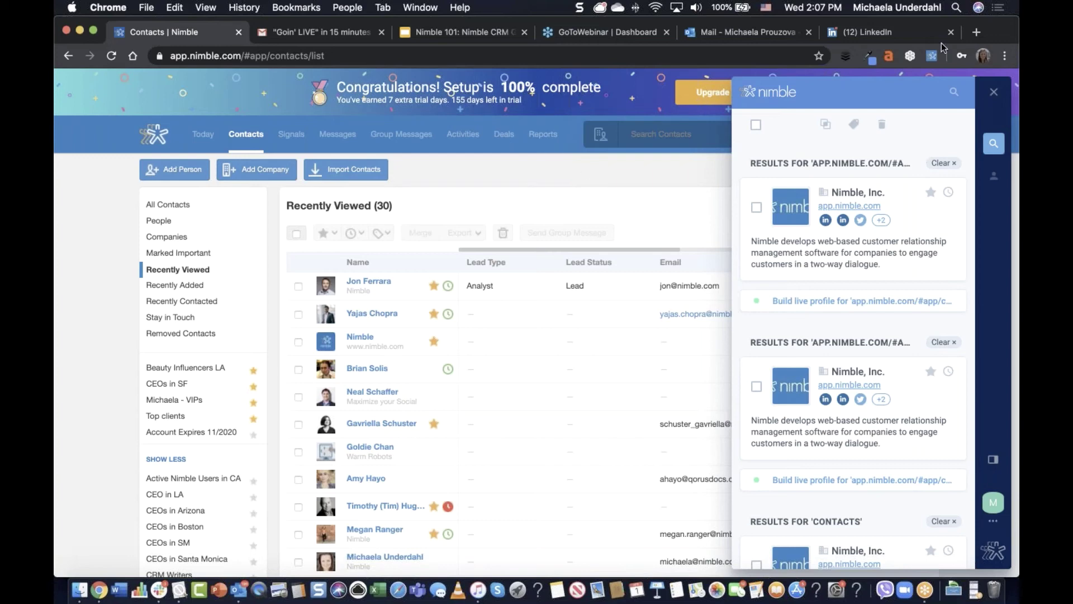
click(994, 92)
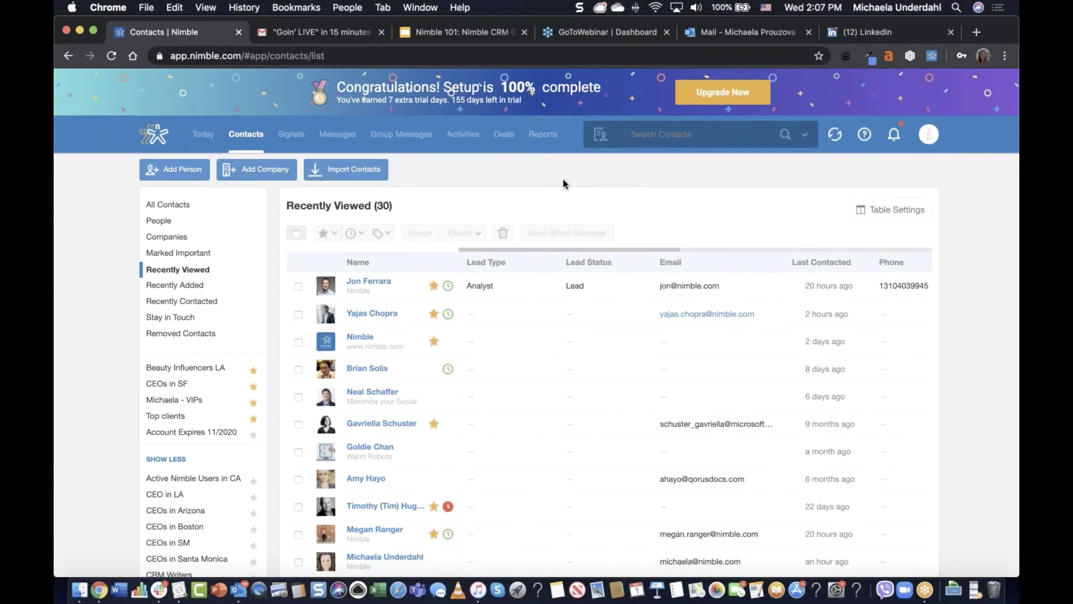
click(881, 31)
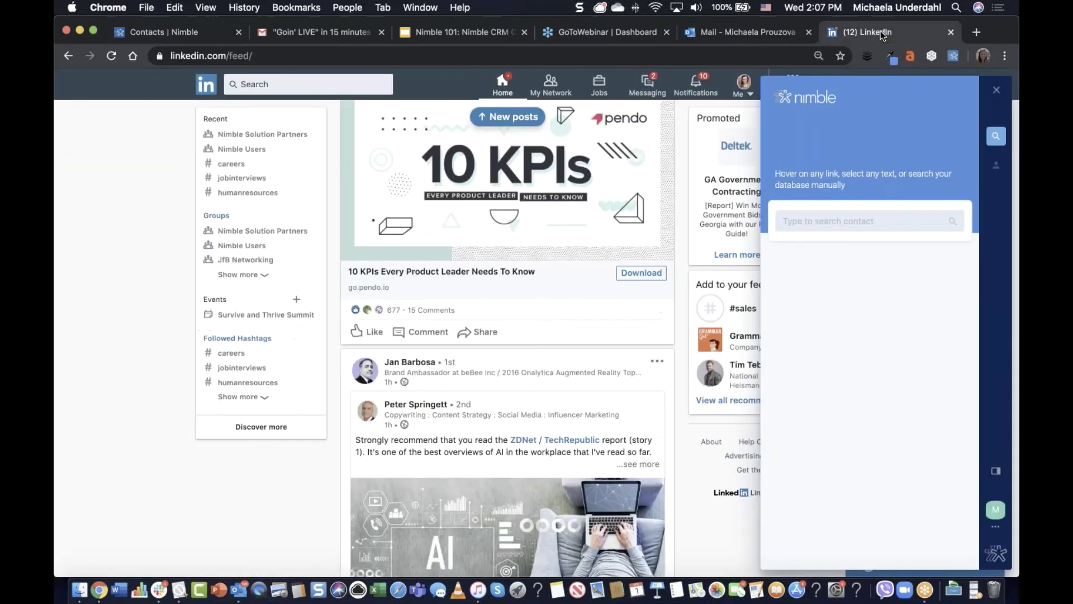
click(996, 89)
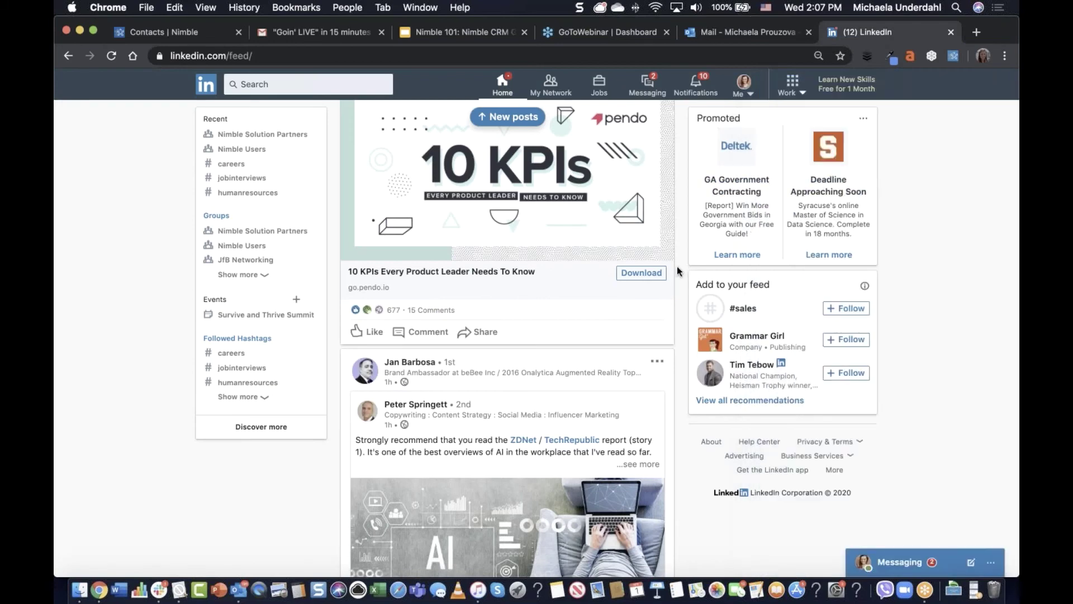
Step: Open the LinkedIn profile of the AI report post's original author and look up the profile name in the Nimble add-in
scroll(676, 266, down, 2)
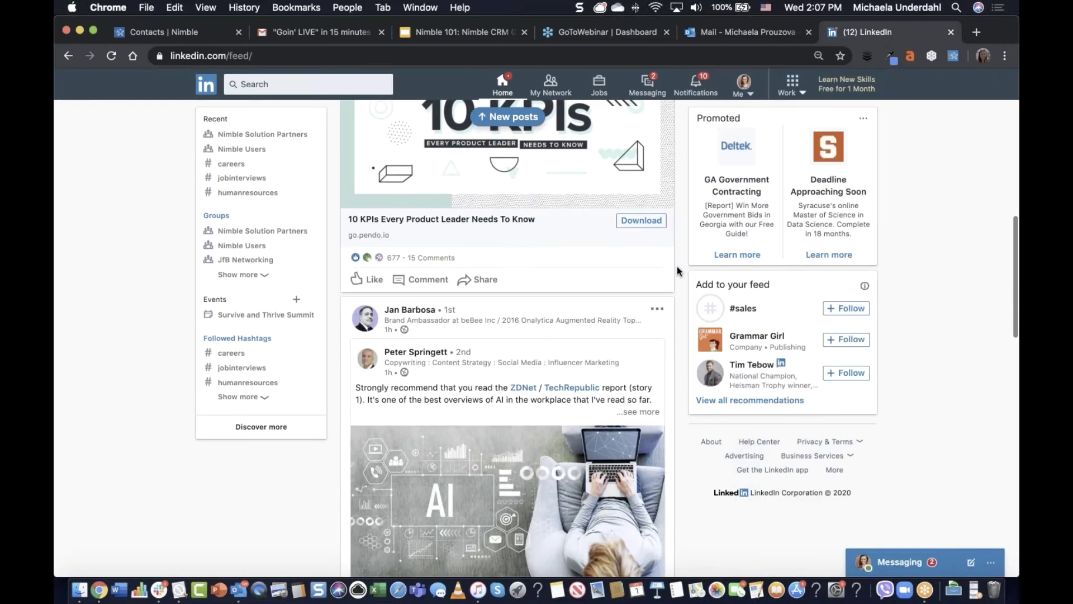
click(414, 353)
click(954, 56)
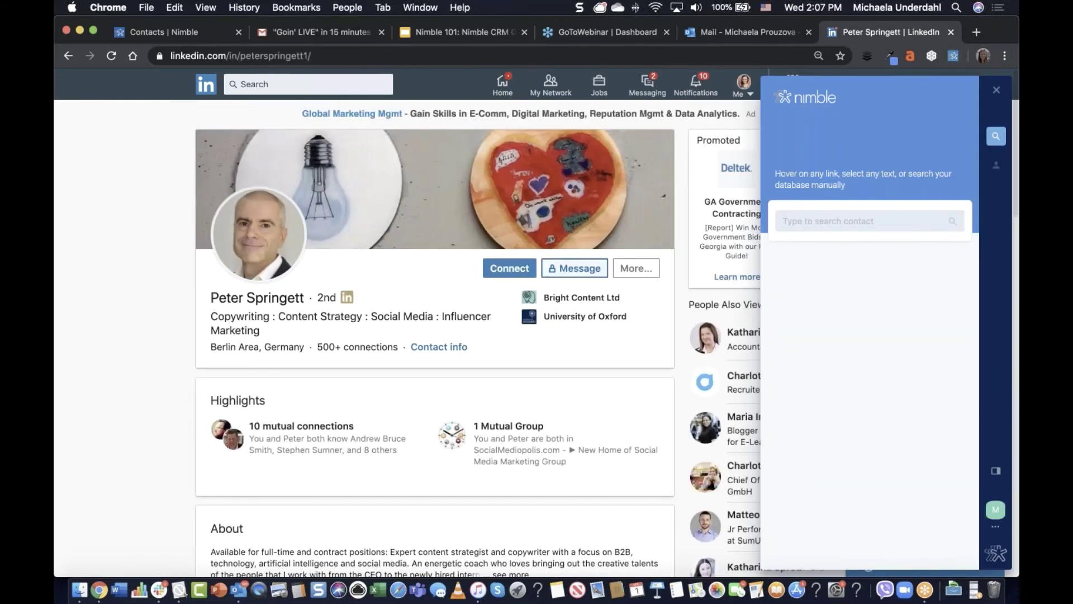
drag(306, 297, 212, 294)
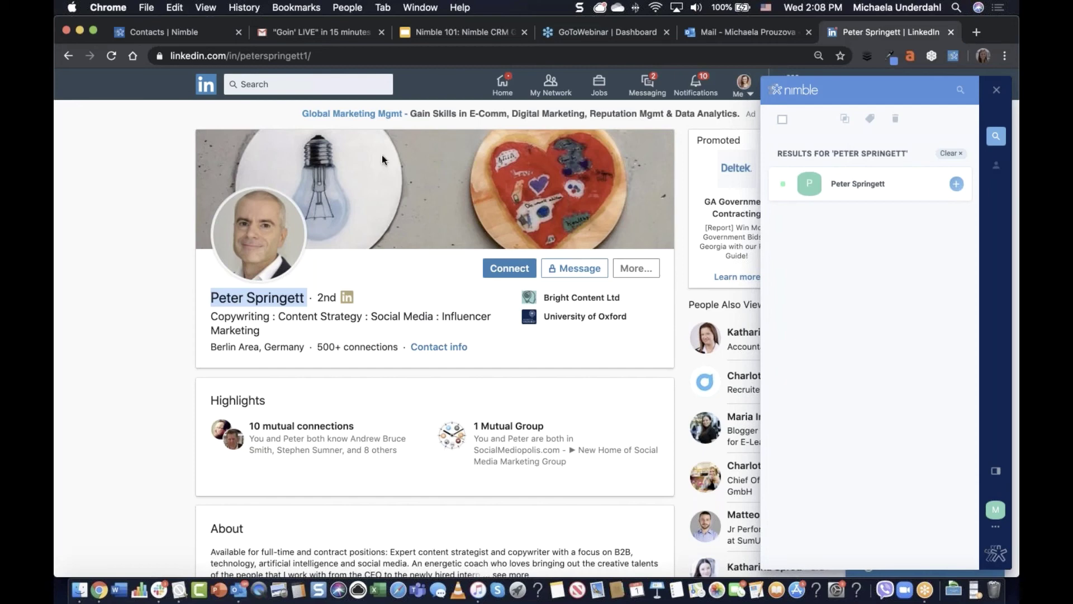
Step: Switch to Outlook and view the Meeting request sender's contact record in the Nimble Contacts add-in
click(176, 34)
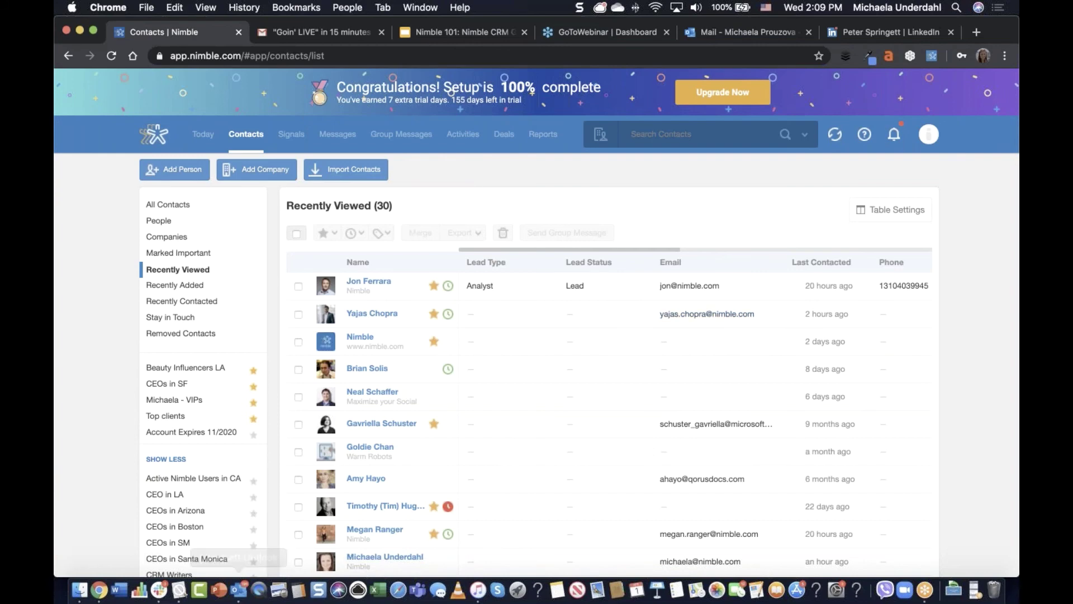
click(239, 596)
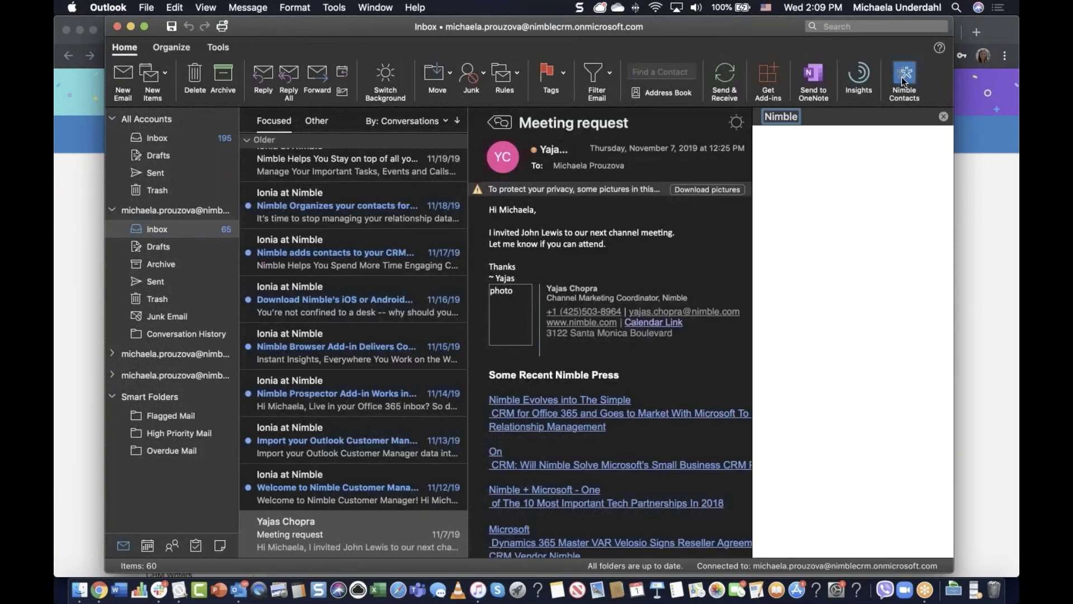
click(904, 81)
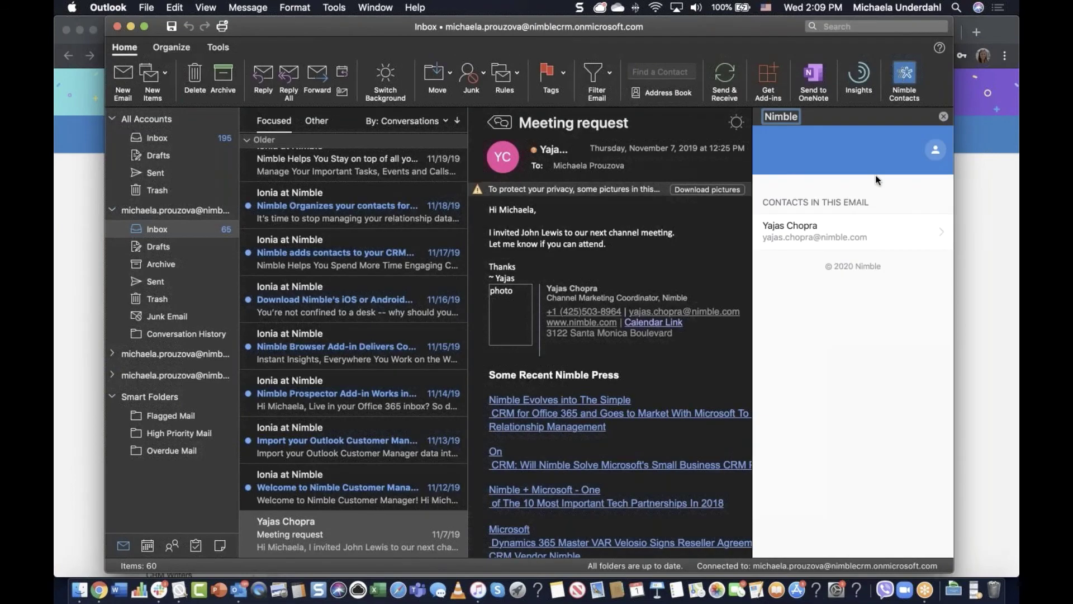
click(888, 186)
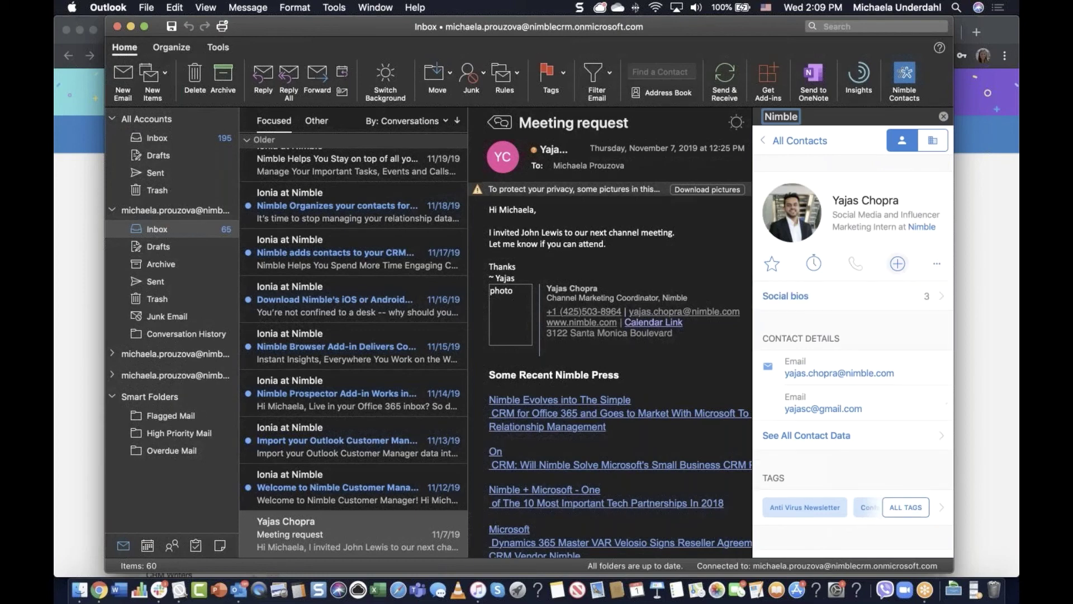
Step: Examine which items can be added to the sender's contact record from the Outlook add-in, and dismiss the choices
click(900, 266)
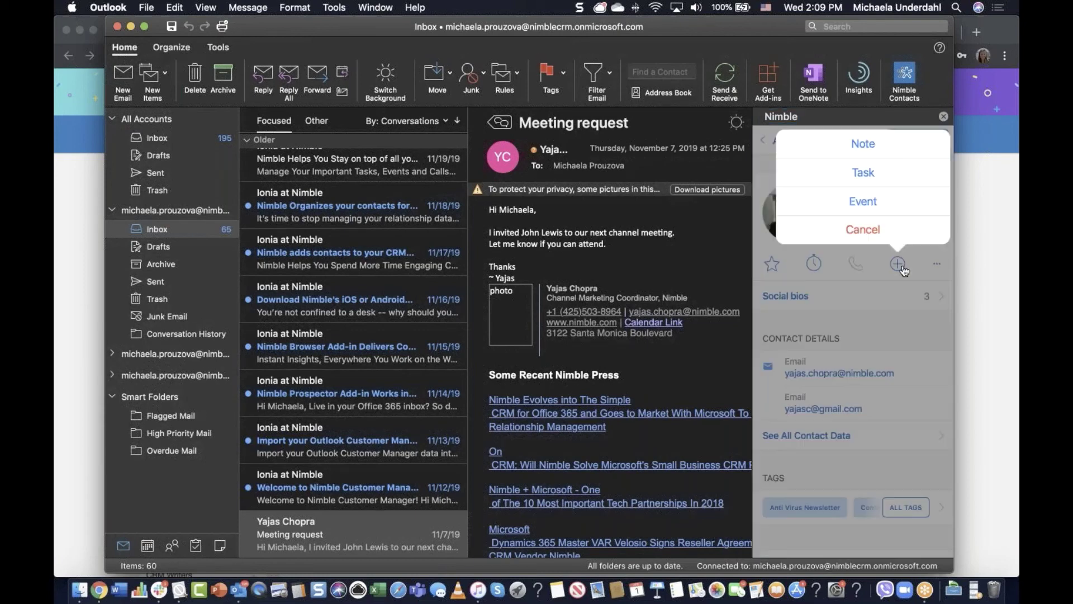
click(867, 253)
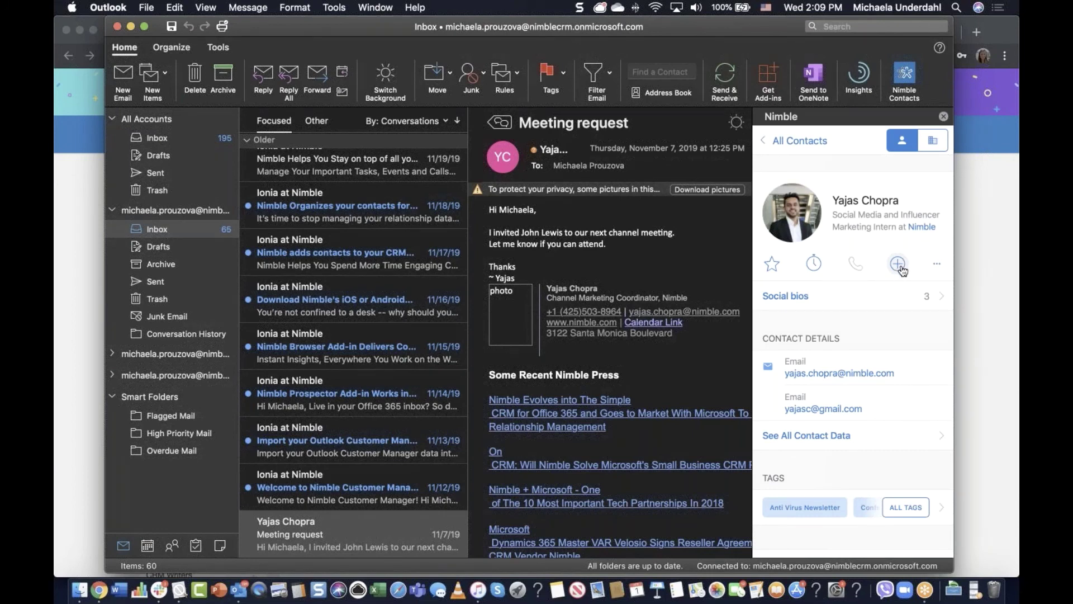
click(898, 264)
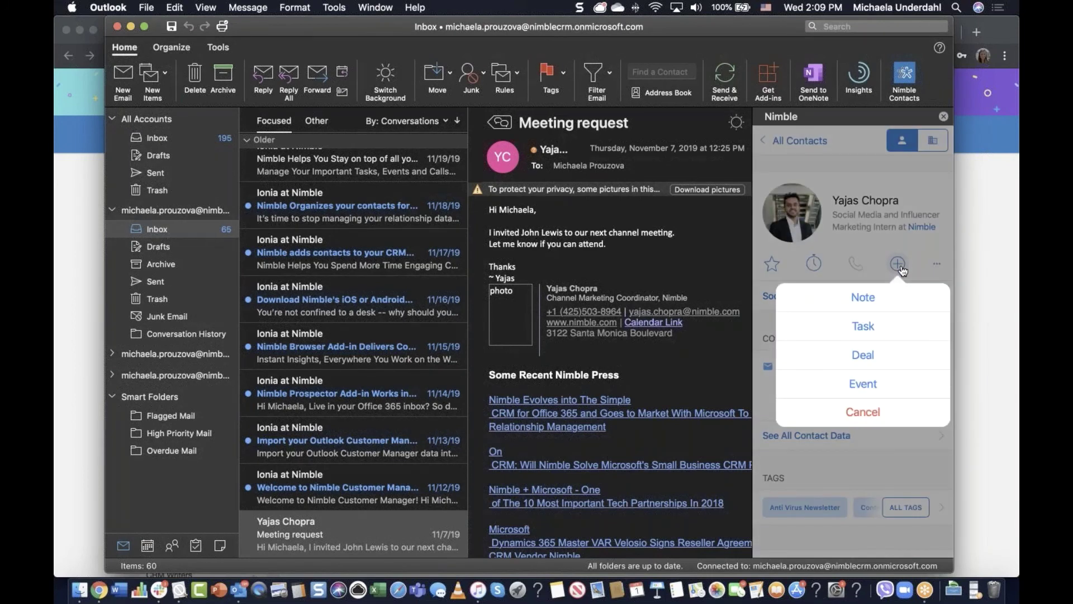
click(915, 249)
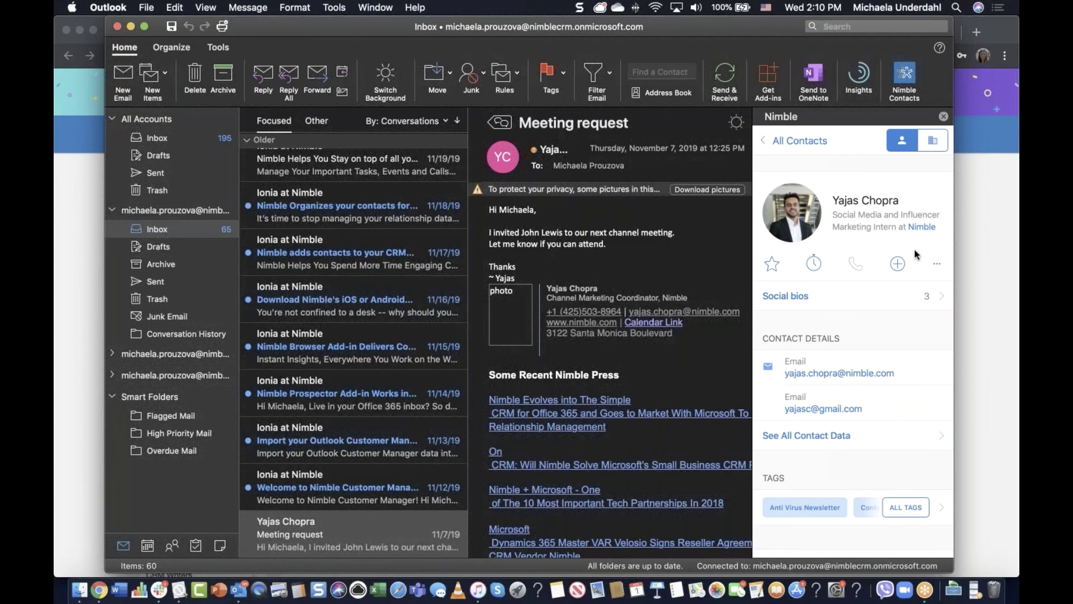
Step: Return to Nimble in Chrome, examine the CEO's lead details and active deals, and reopen the record from the contacts list
click(72, 203)
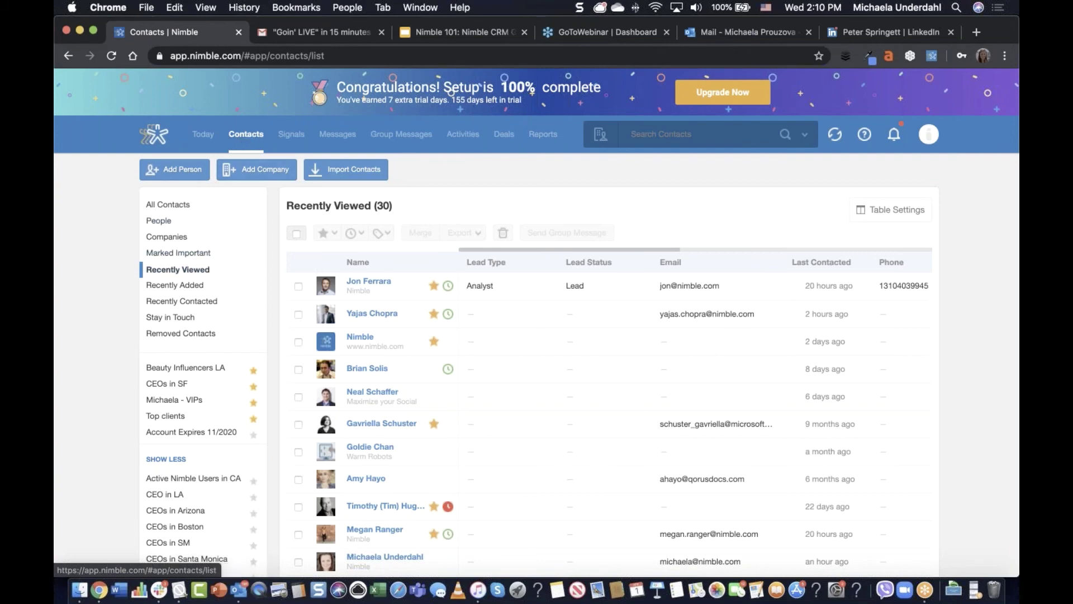
click(380, 282)
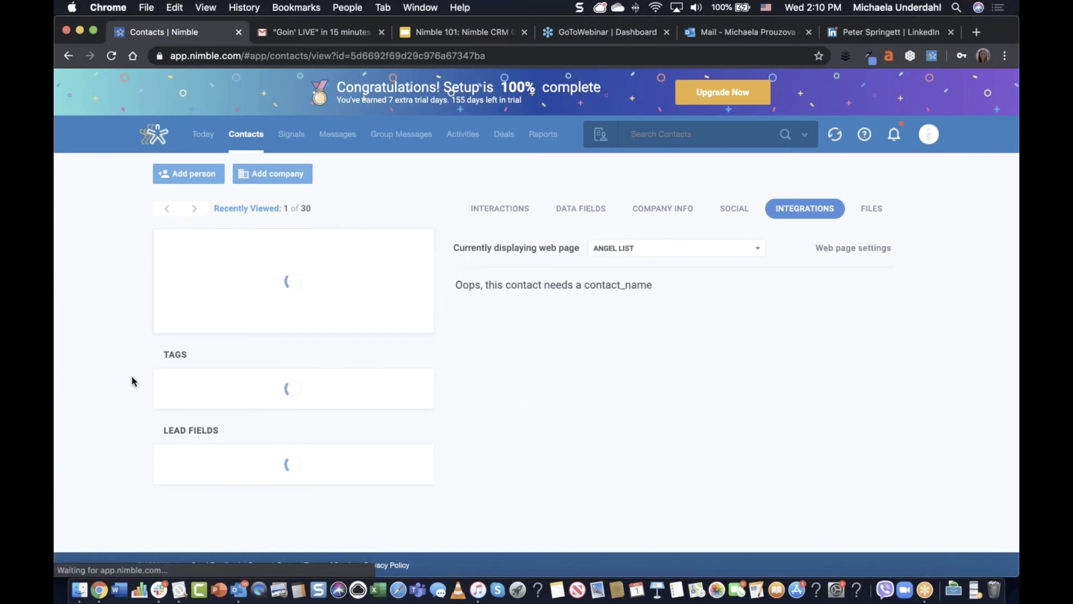
scroll(134, 376, down, 5)
scroll(134, 376, down, 5)
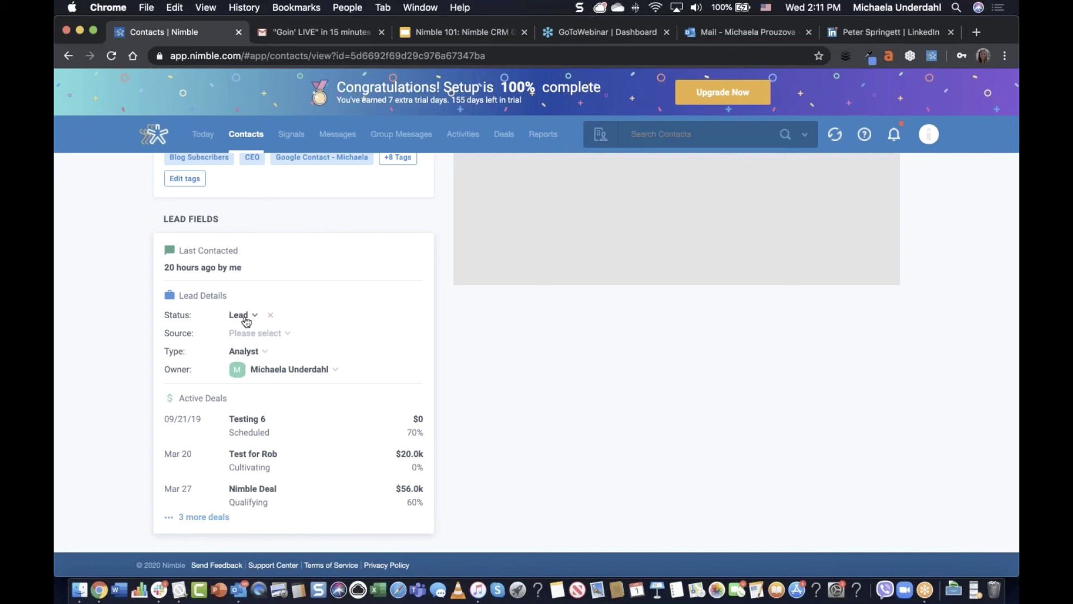
click(255, 141)
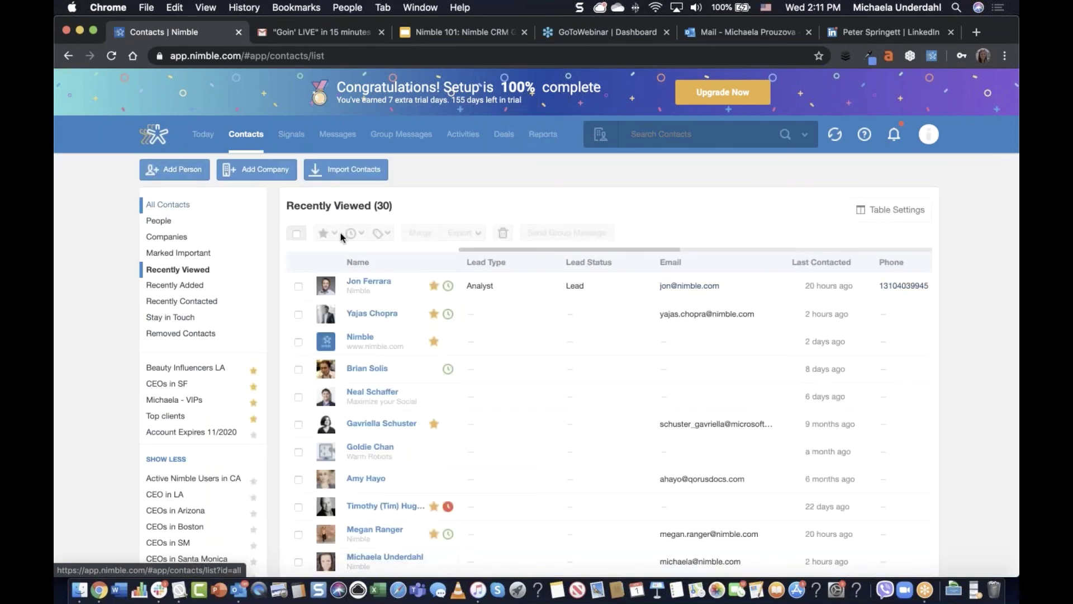
click(374, 281)
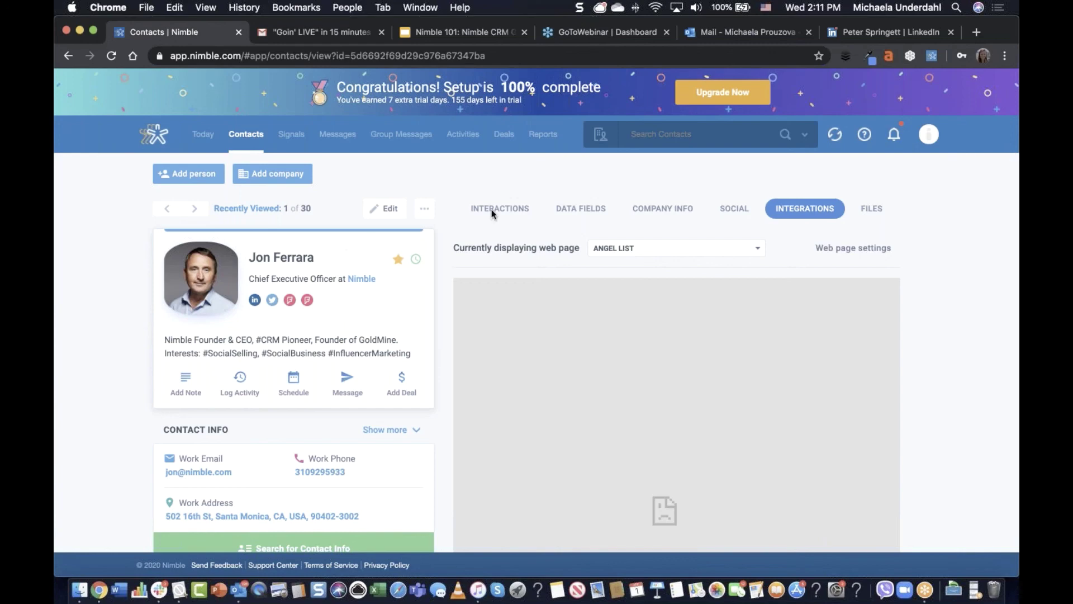
Step: Open a new deal form in the deals section, examine its amount and other fields, and close it without saving
click(504, 134)
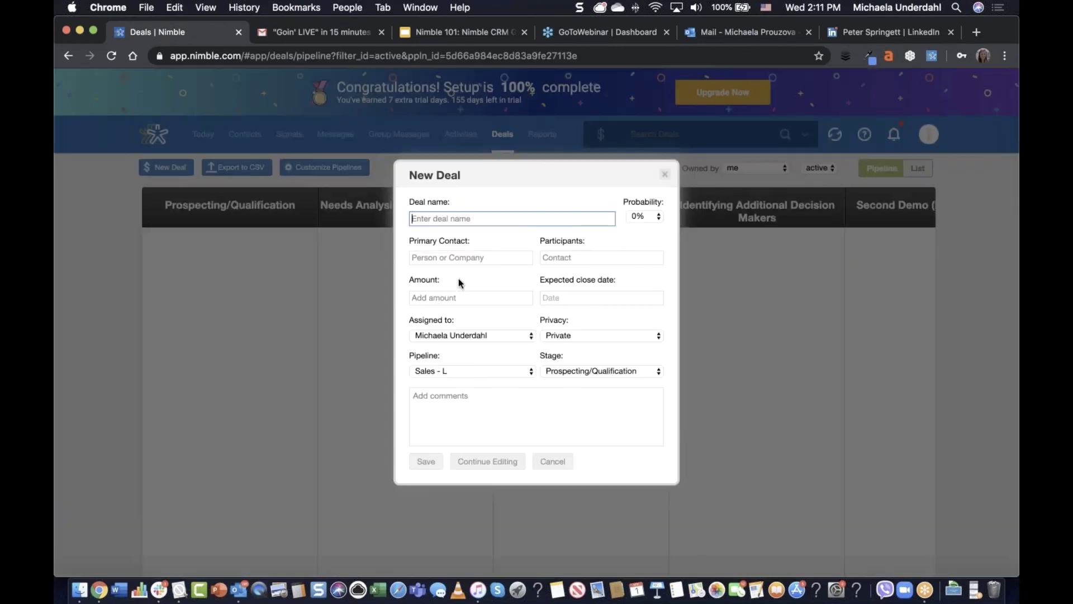
click(456, 296)
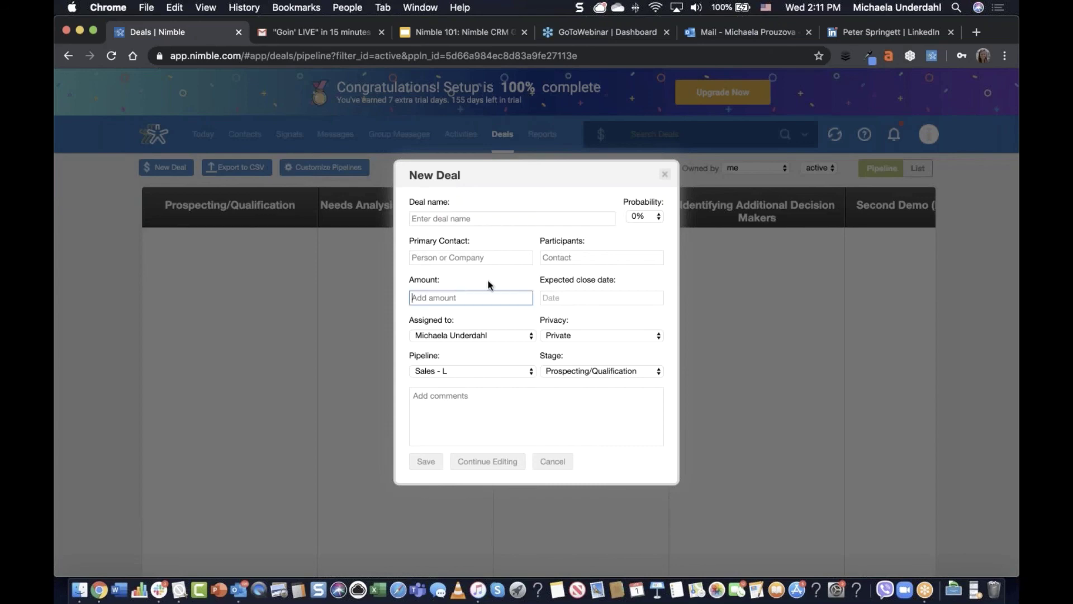
click(468, 282)
drag(526, 176, 513, 171)
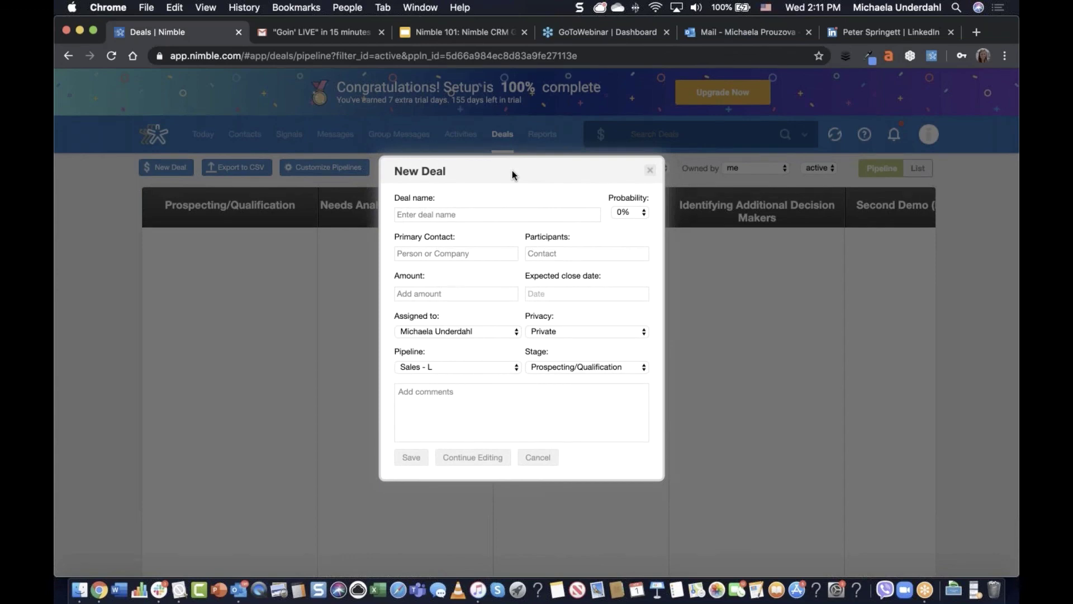
click(651, 171)
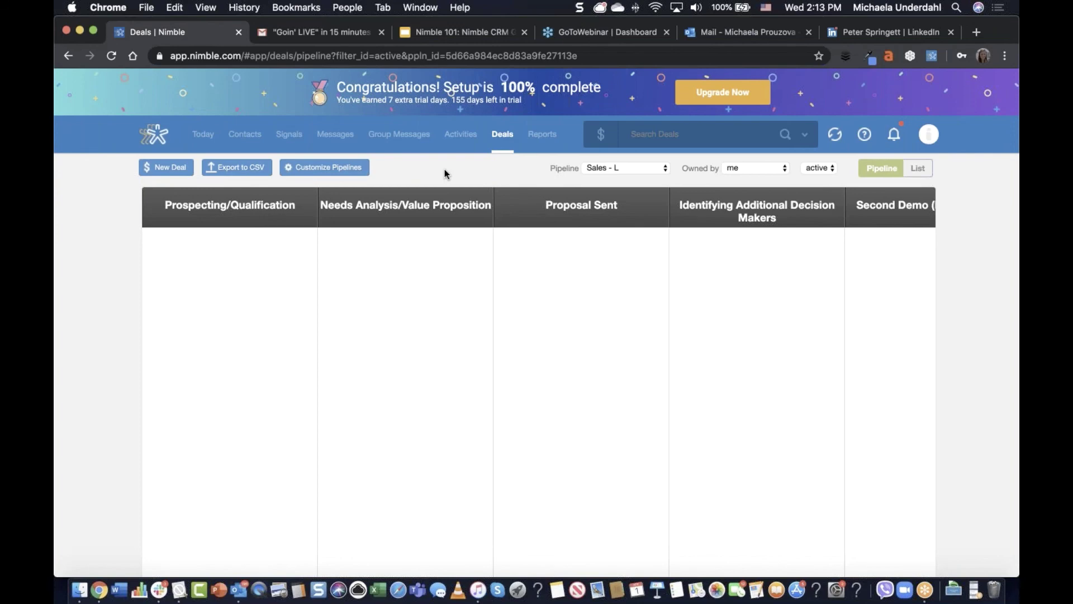
Step: Open the Nimble CEO's record from the contacts list, view the work address on Google Maps, and close the map
click(261, 136)
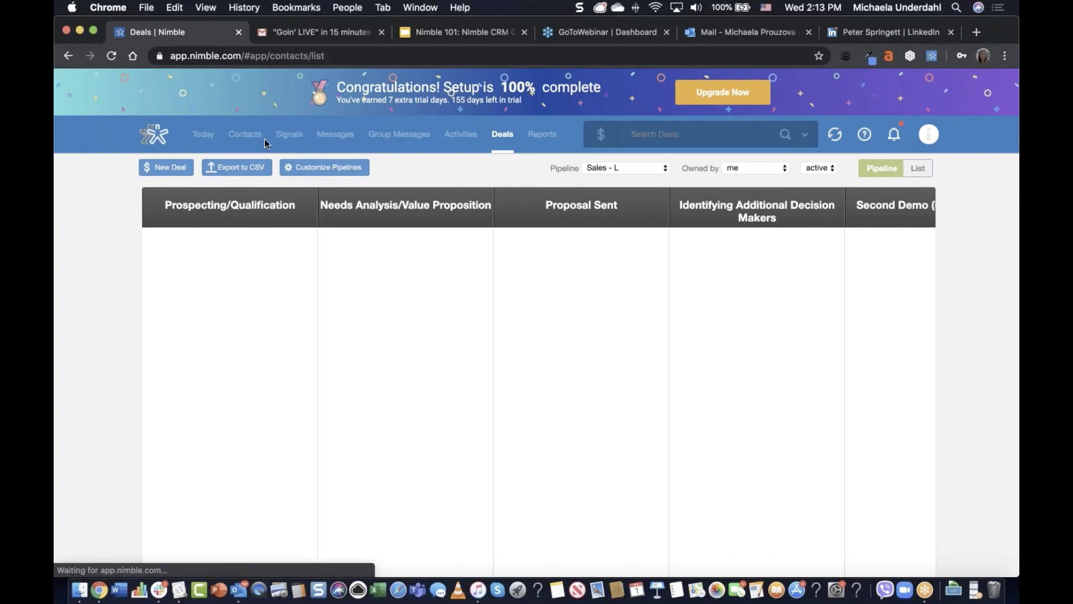
click(385, 281)
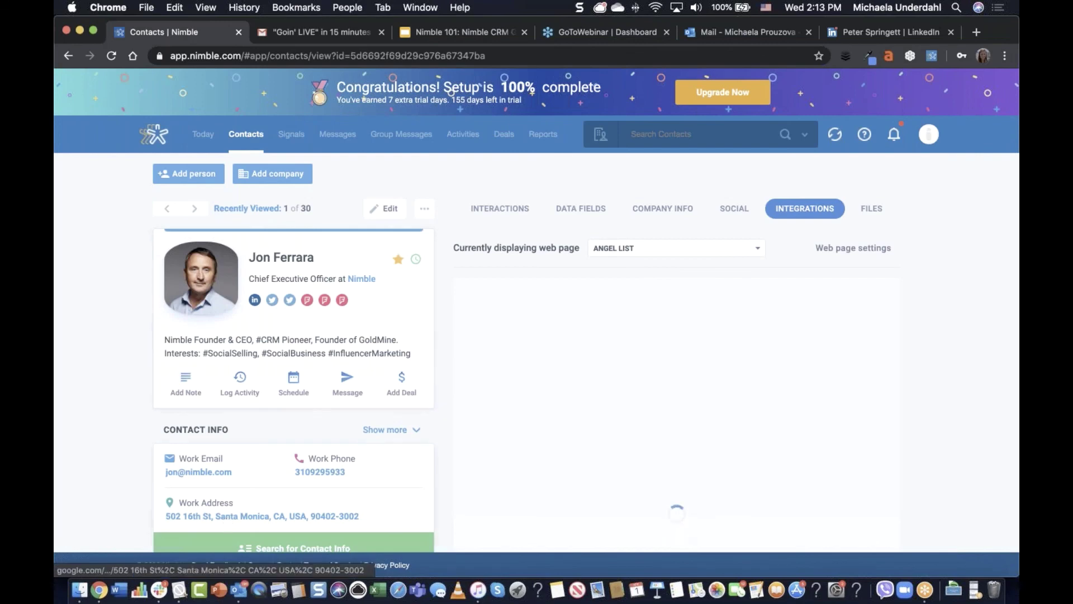
click(226, 518)
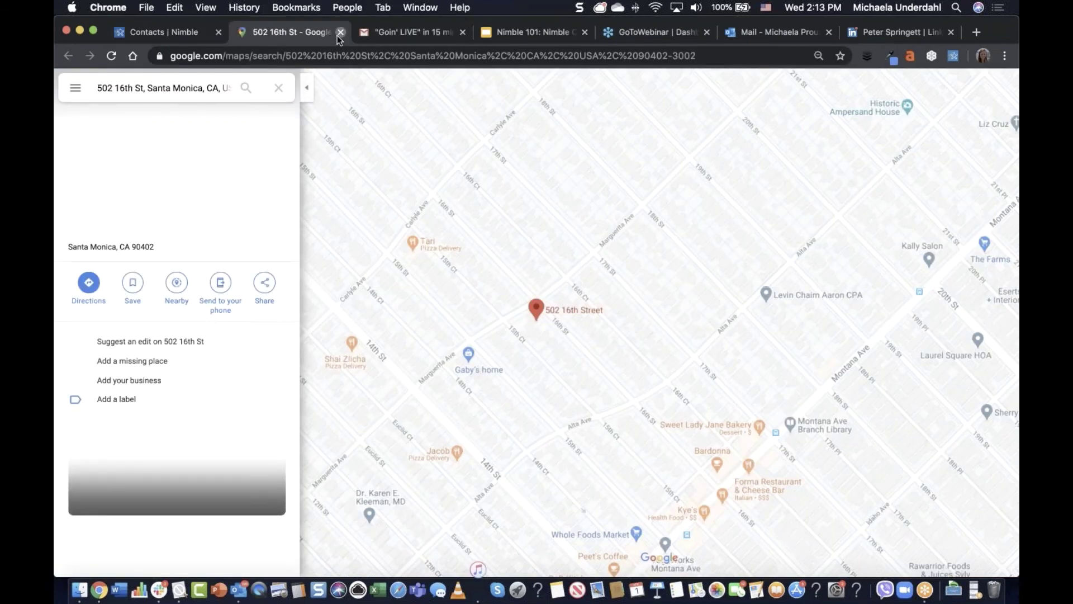
click(339, 34)
scroll(272, 475, down, 1)
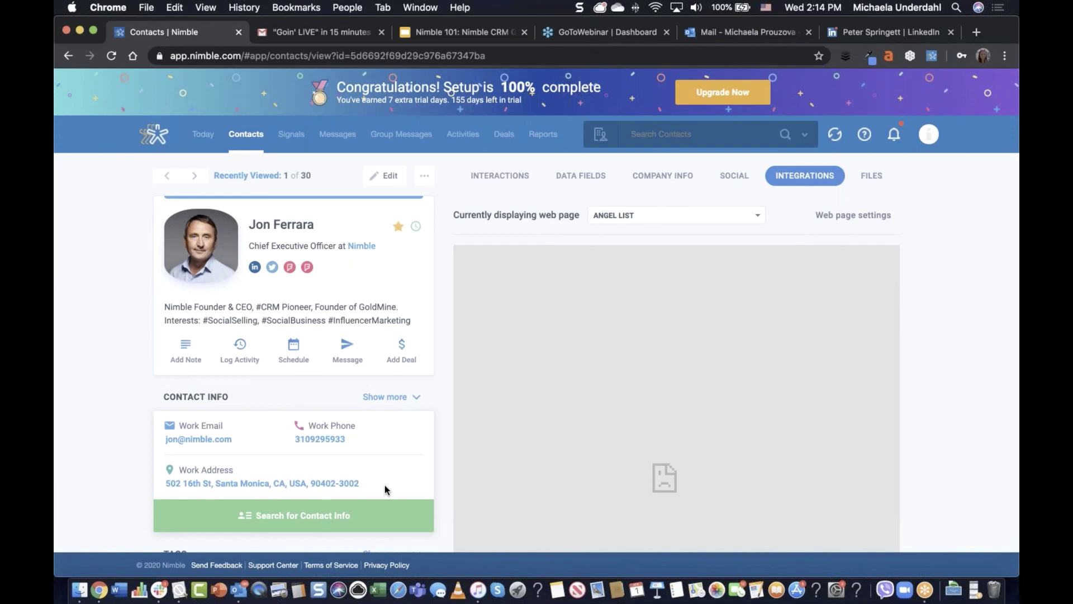
Step: Return to the recently viewed contacts, reopen the Nimble CEO's record, and view its interactions
click(246, 135)
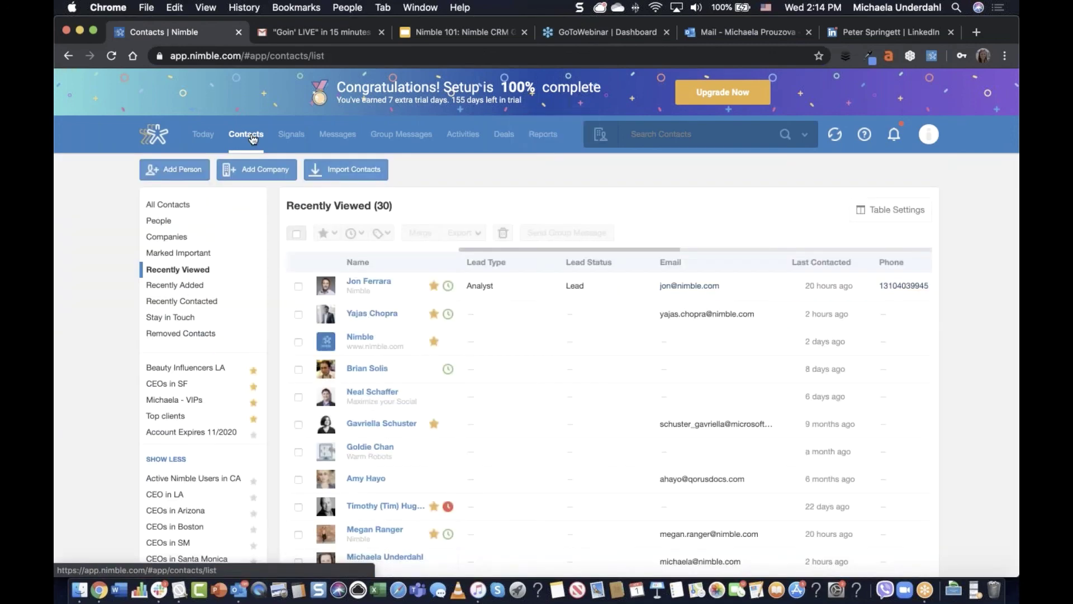
scroll(518, 163, down, 1)
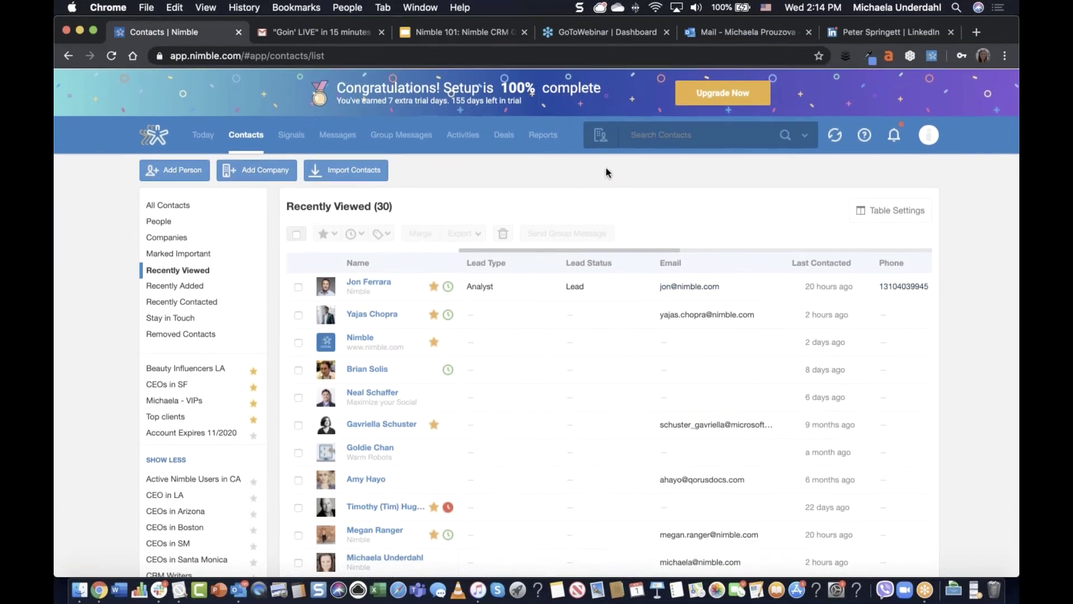
click(370, 281)
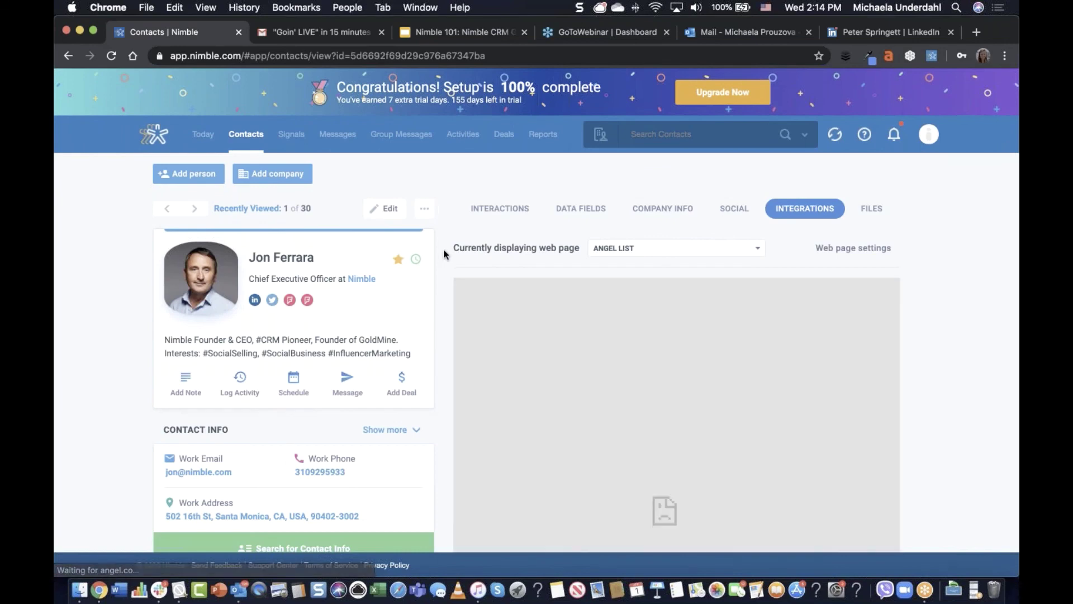
click(499, 208)
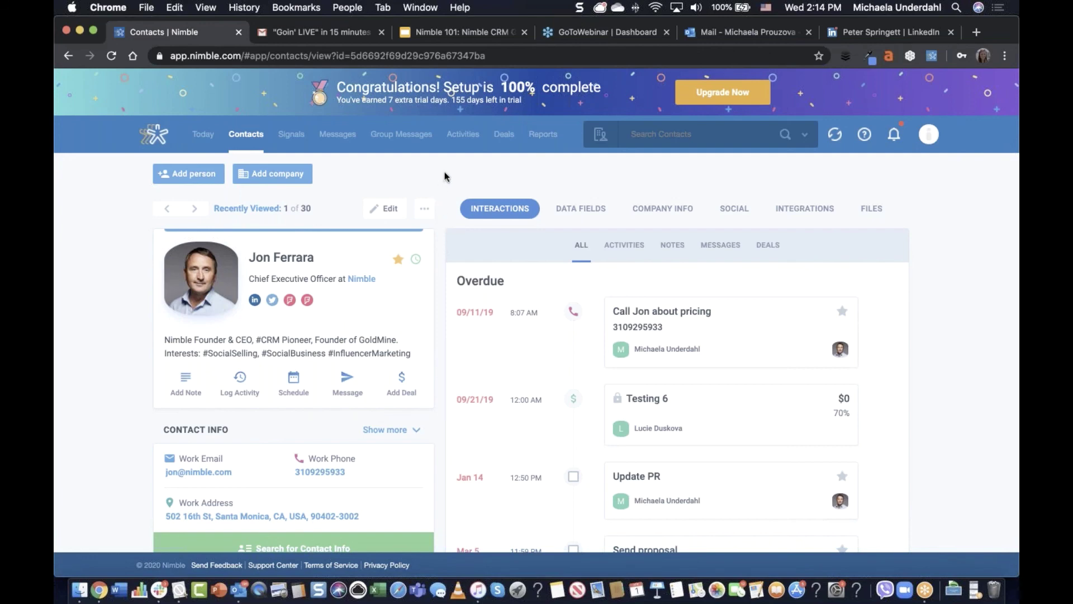
Step: Open the account settings and examine the templates, unsubscribe list and signature in Email Settings
click(936, 146)
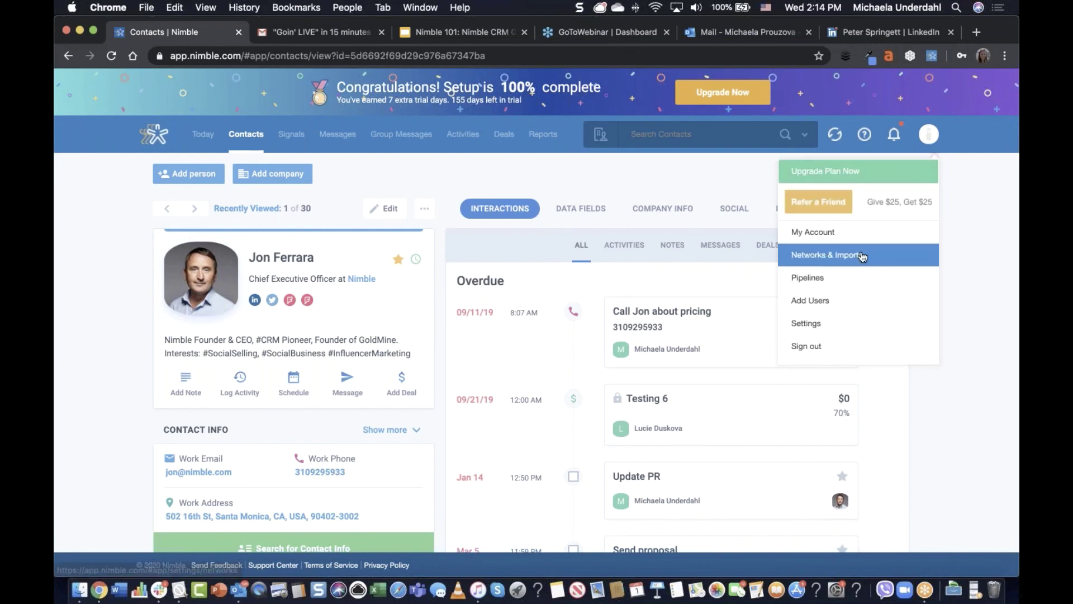
click(862, 324)
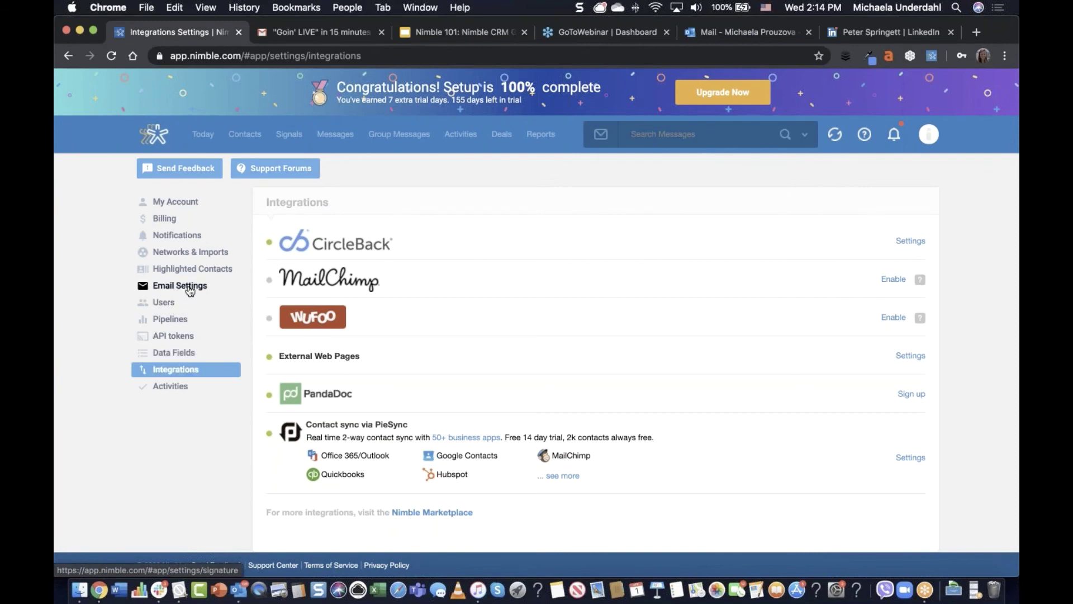
click(190, 288)
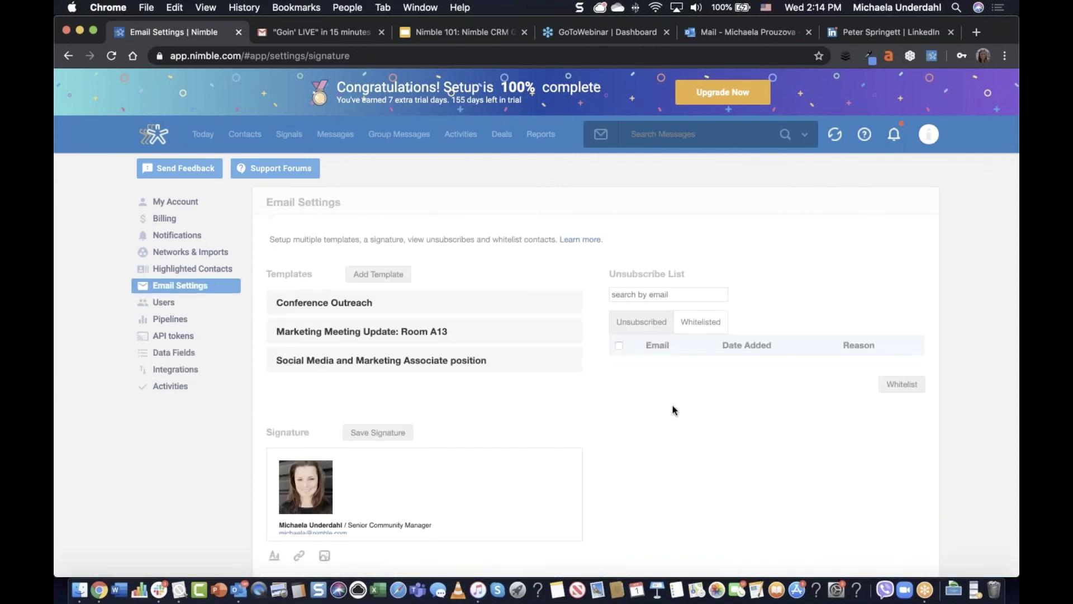
scroll(667, 410, down, 2)
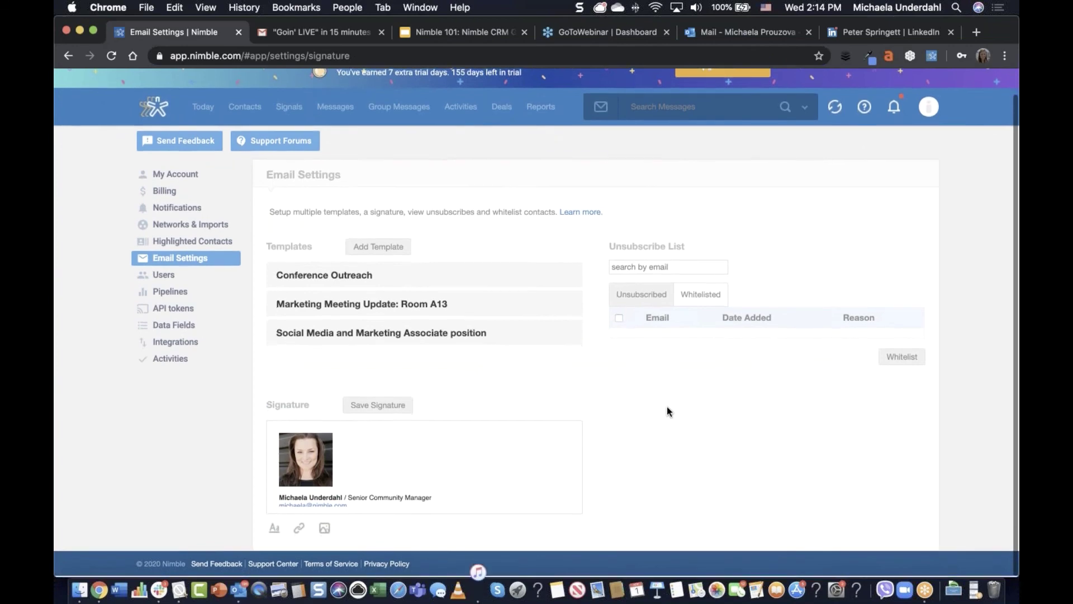
scroll(514, 287, up, 2)
scroll(459, 224, down, 1)
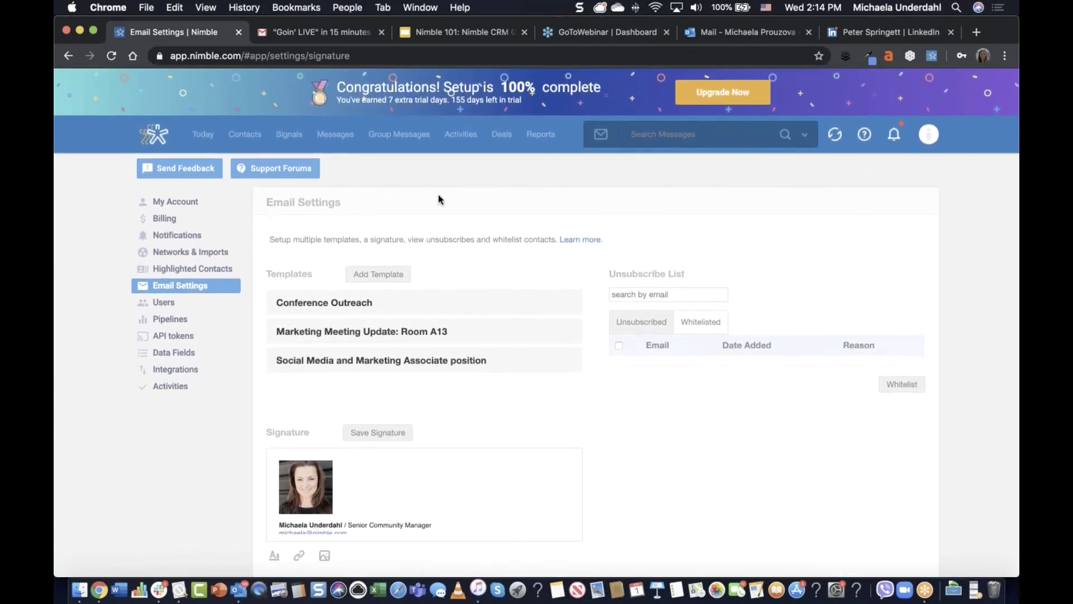
scroll(438, 199, up, 1)
scroll(440, 193, down, 1)
Step: Return to the CEO's contact record and examine the Influencer Program fields under the Programs data fields
click(236, 142)
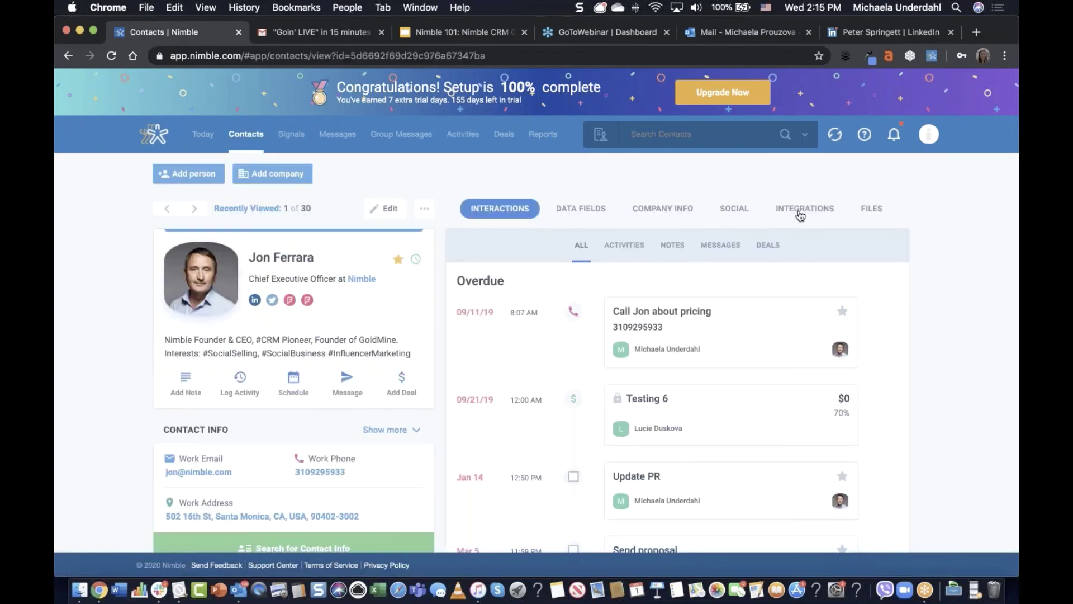
click(581, 213)
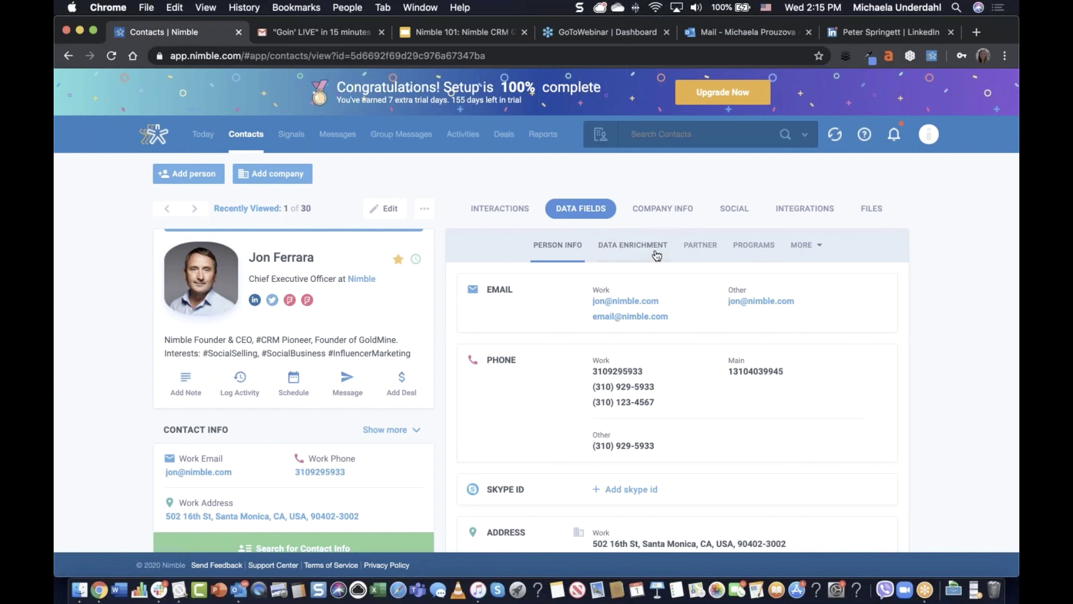
click(754, 245)
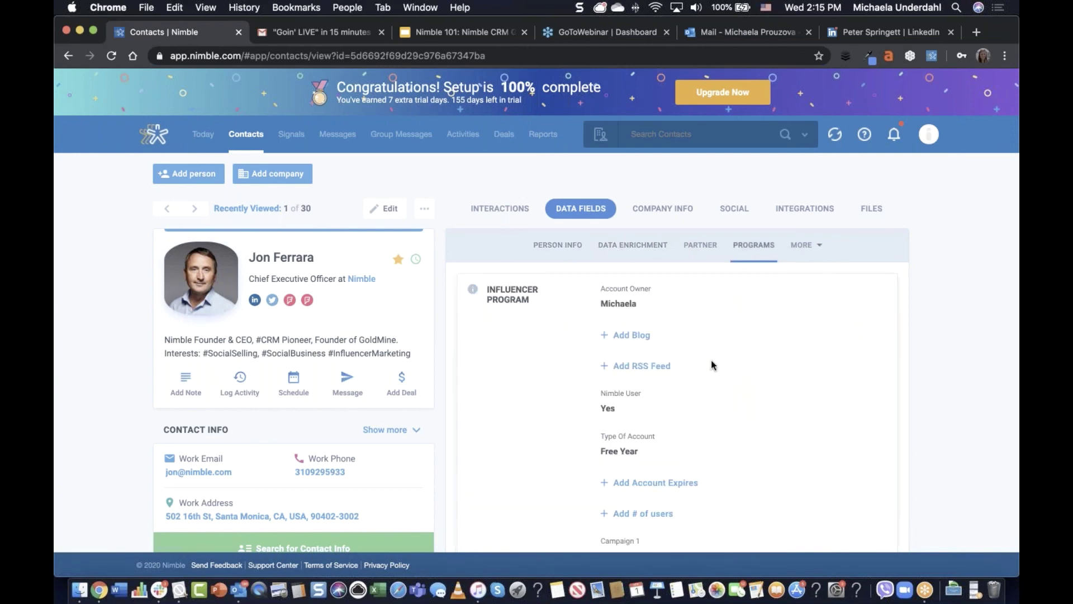
scroll(712, 364, down, 2)
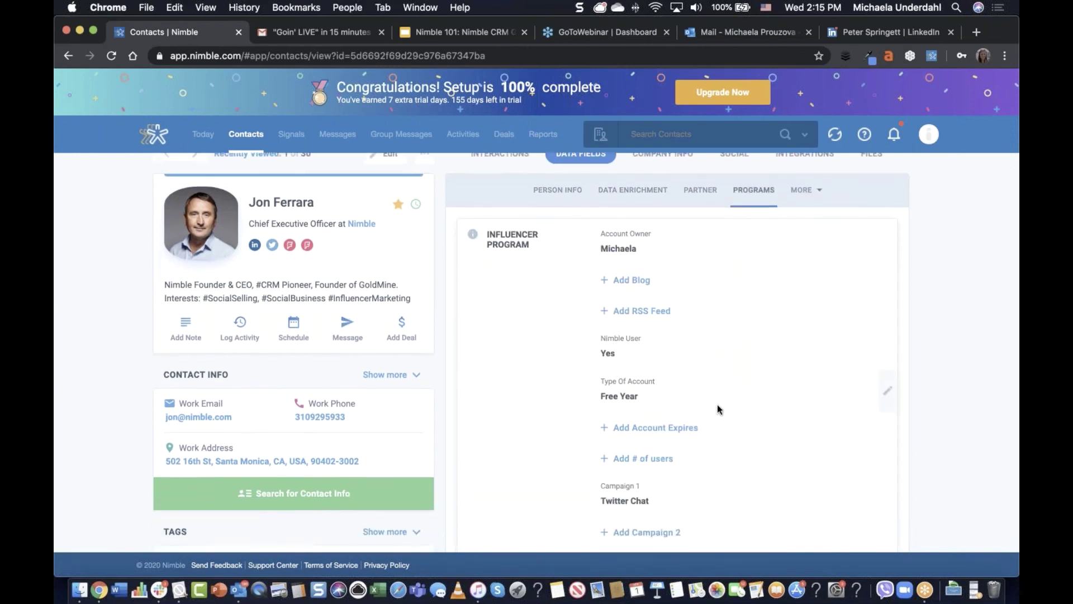
scroll(717, 404, down, 2)
scroll(673, 226, up, 1)
scroll(673, 226, down, 1)
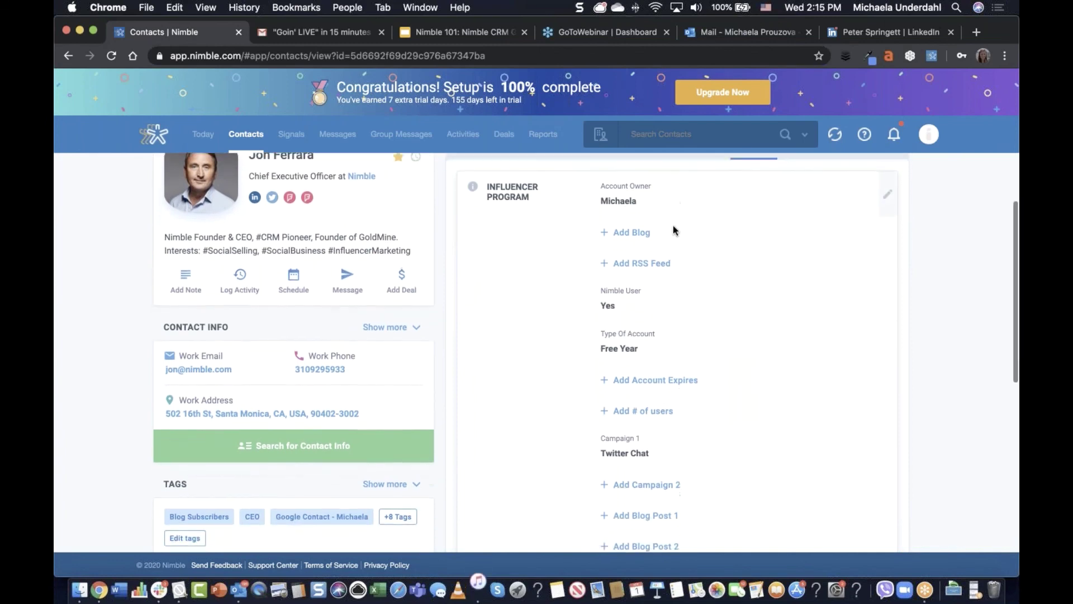
scroll(673, 226, down, 1)
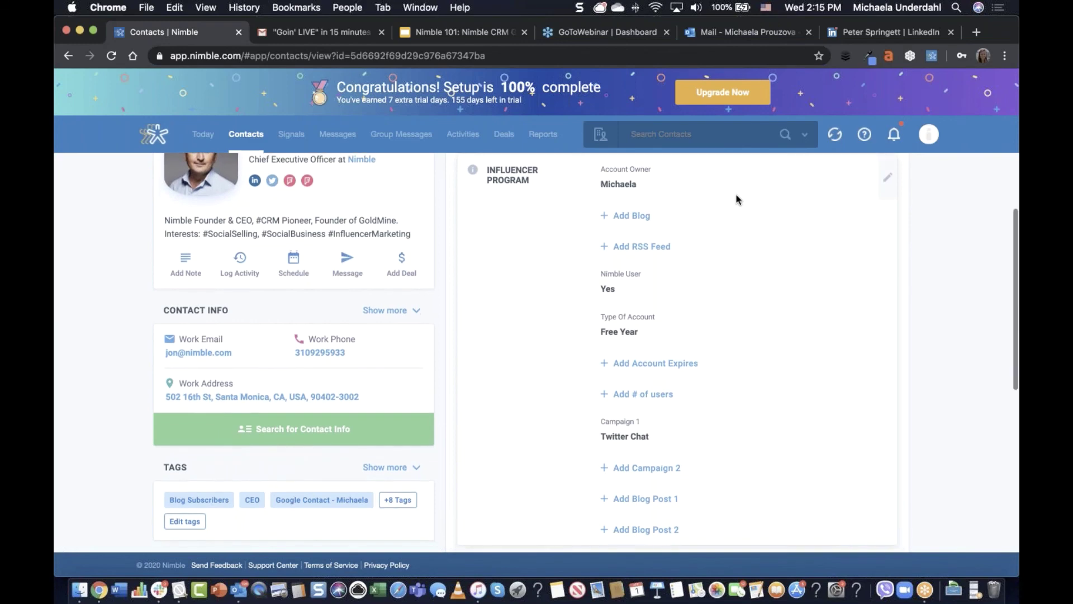
scroll(764, 359, down, 1)
scroll(763, 360, down, 2)
scroll(764, 360, up, 3)
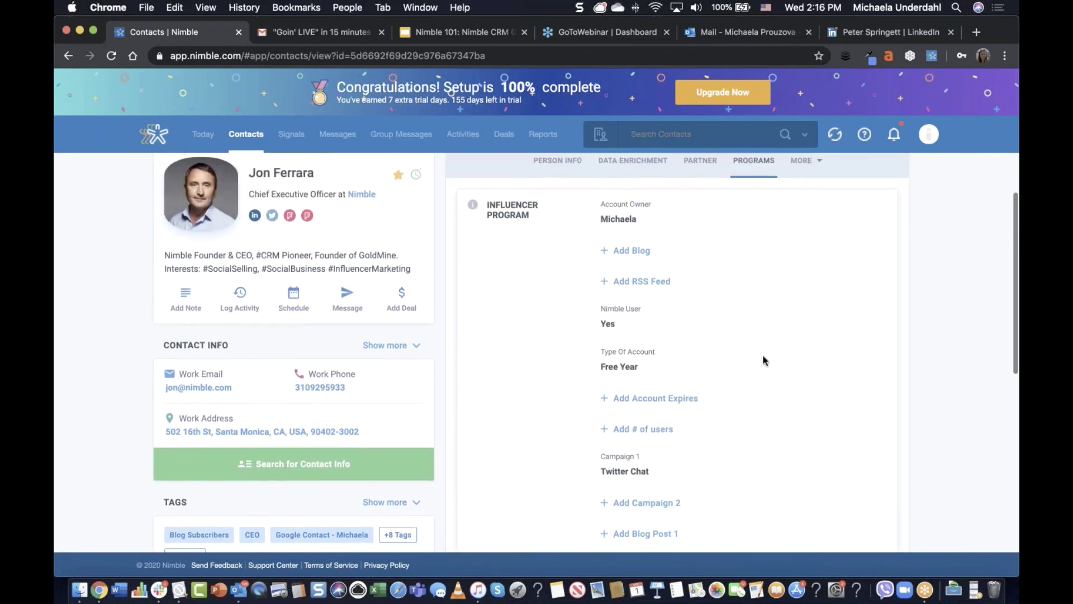
scroll(763, 359, down, 2)
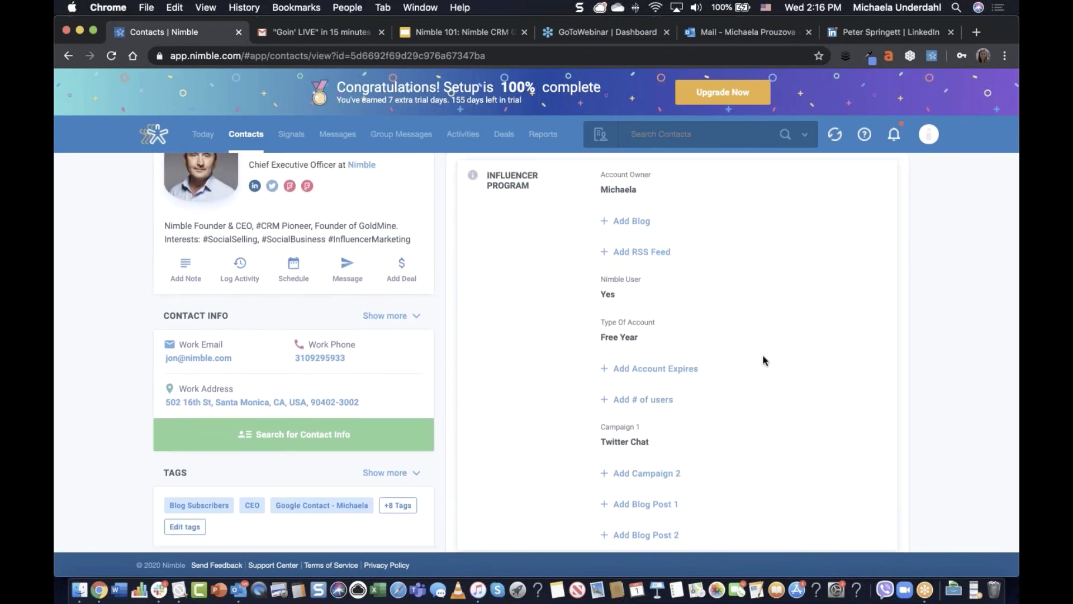
scroll(758, 251, up, 3)
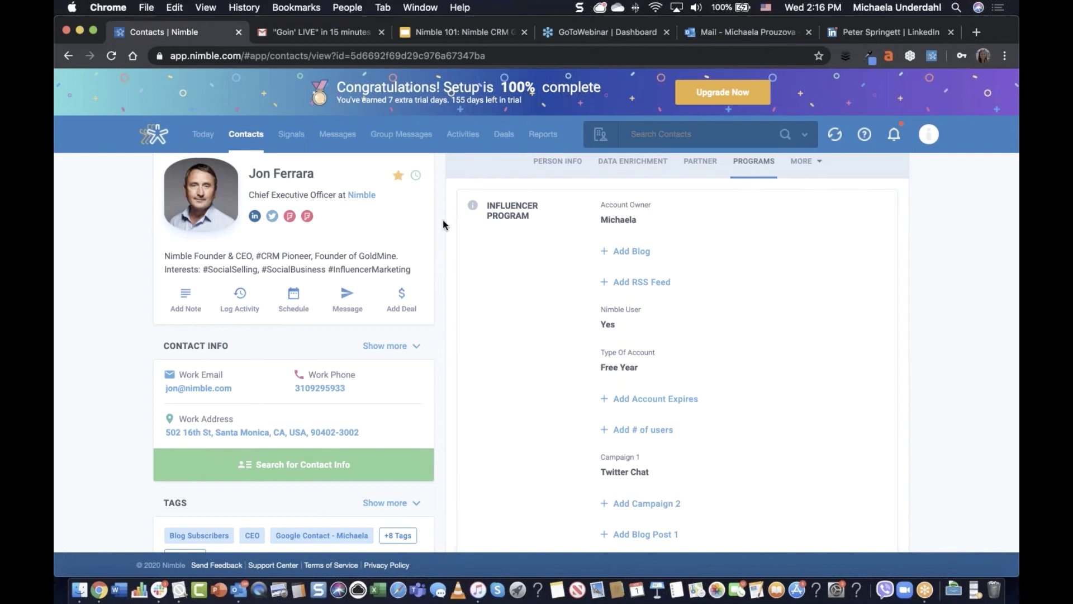
Step: Go back to the contacts list and reopen the CEO's record to view the Person Info data fields
click(250, 136)
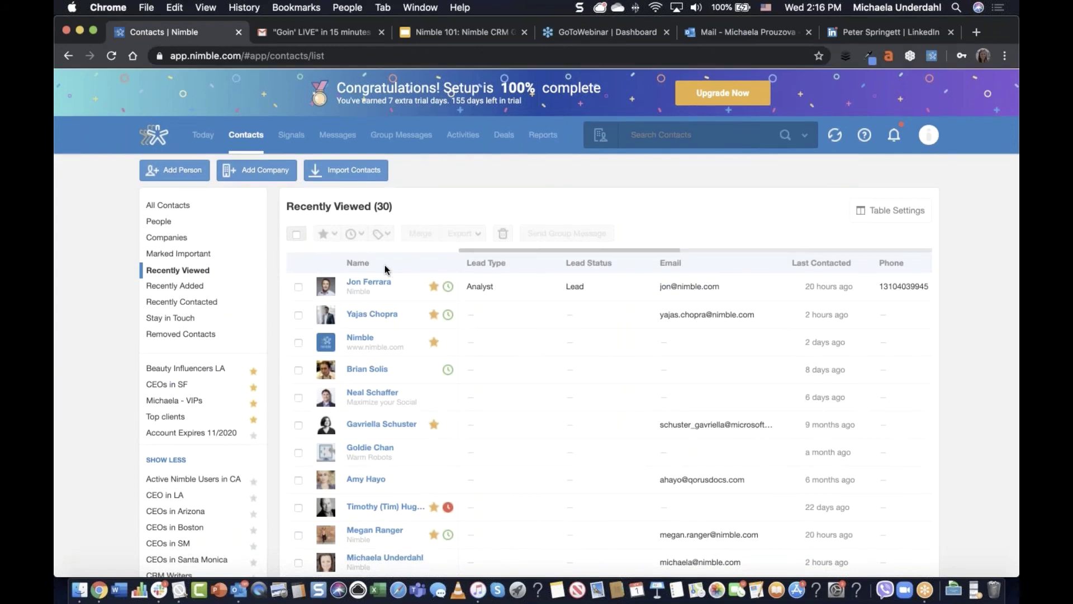
click(377, 279)
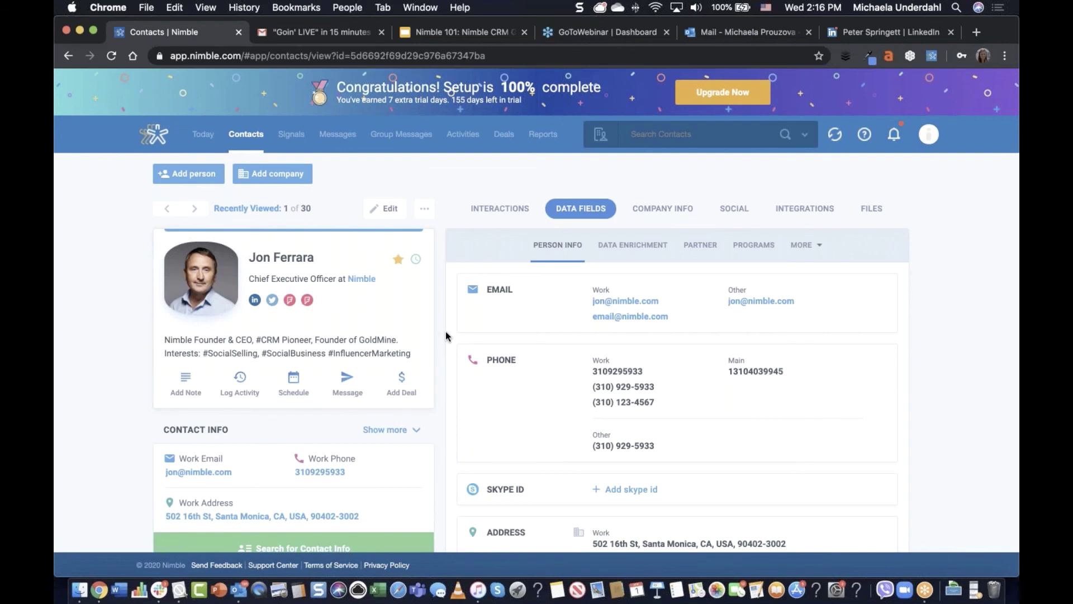
scroll(446, 335, down, 1)
scroll(446, 335, up, 1)
Step: Reopen the CEO's record from the contacts list, examine the Discover Contact Info form, and close it without running a search
click(250, 137)
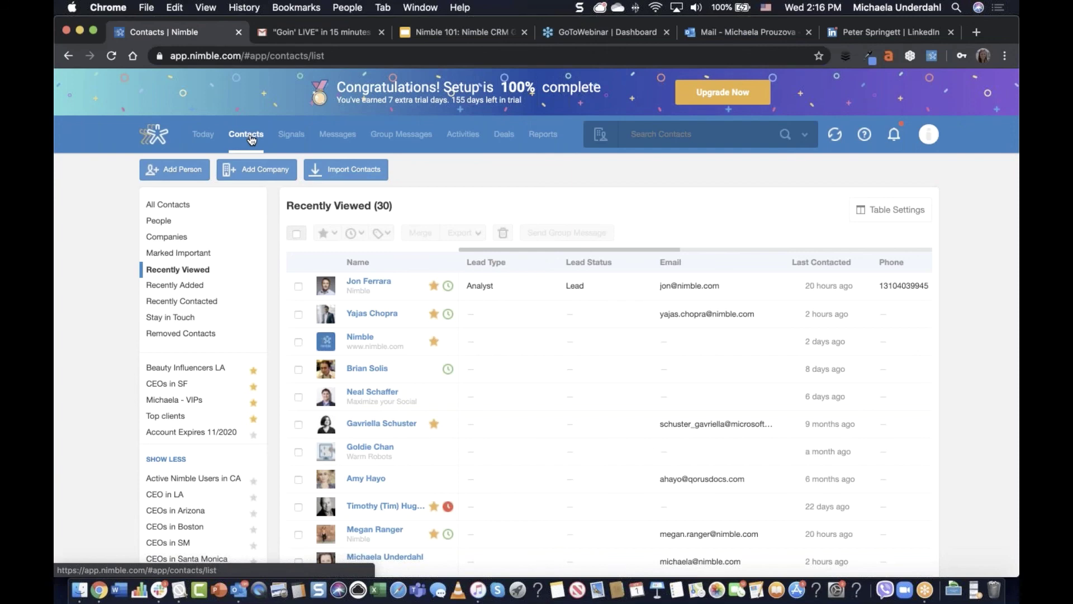
click(368, 281)
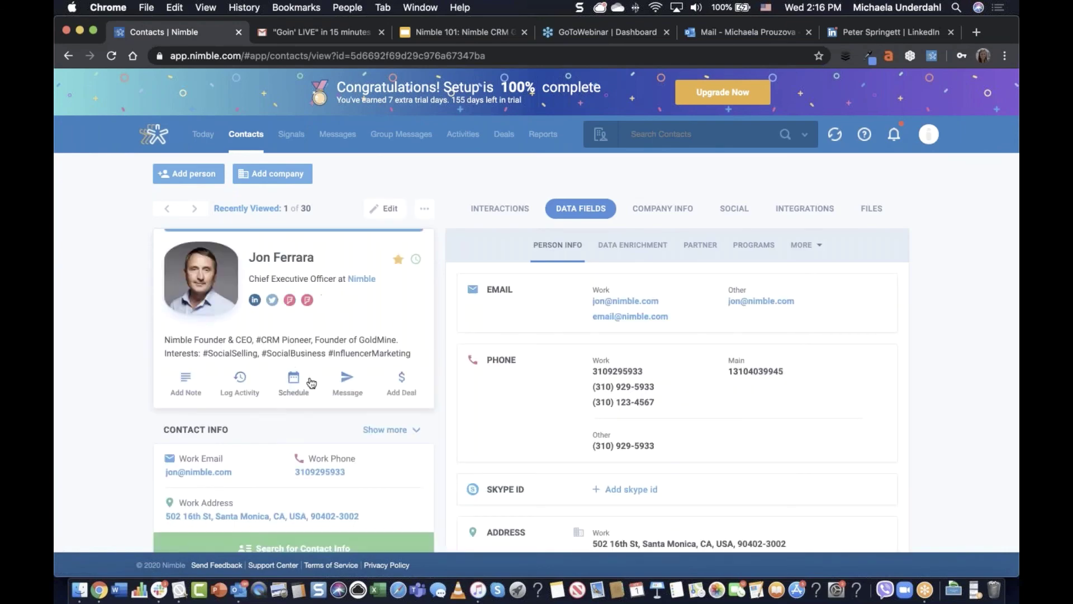
scroll(123, 431, down, 3)
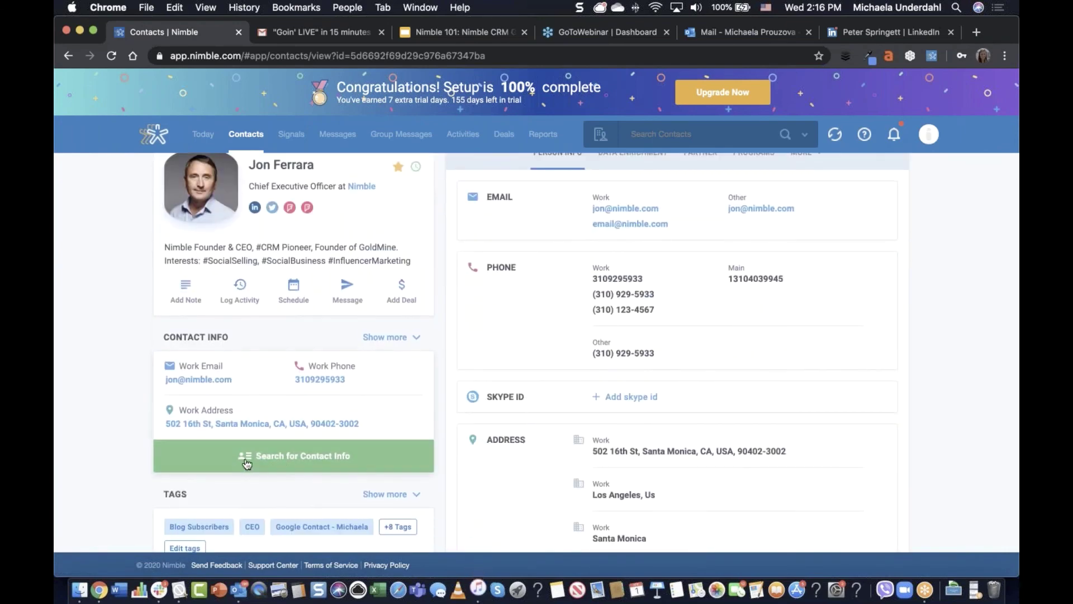
click(302, 457)
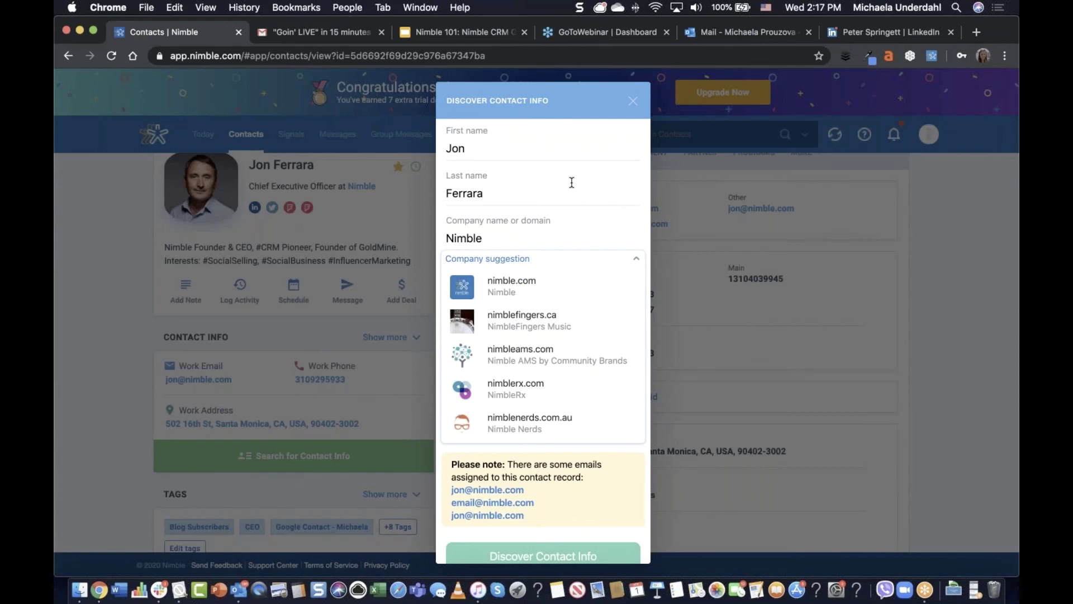
click(556, 239)
key(shift+Tab)
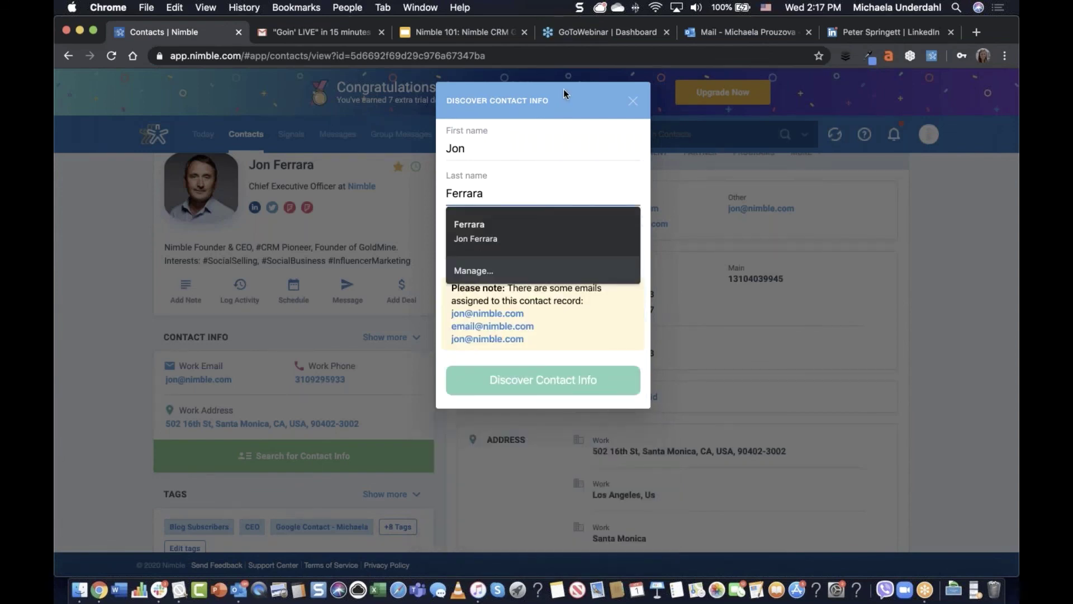
click(576, 130)
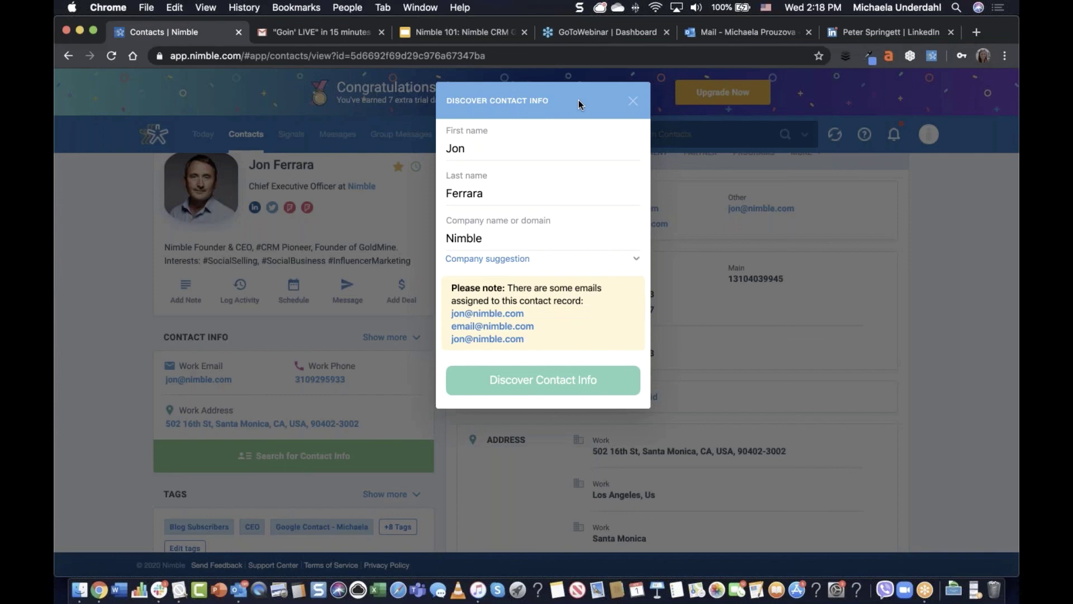
click(633, 100)
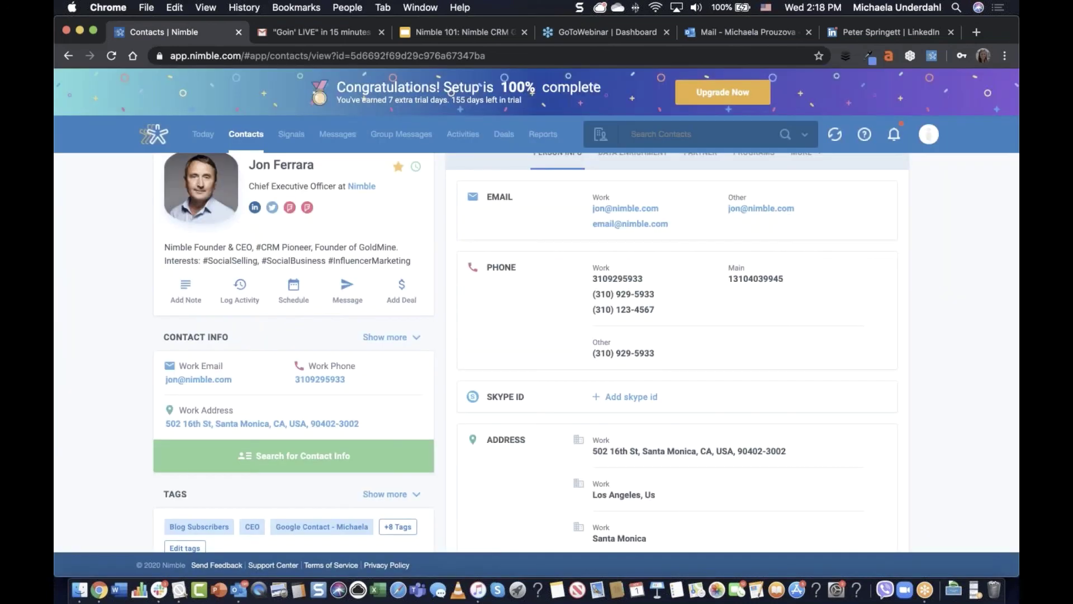
scroll(433, 184, up, 3)
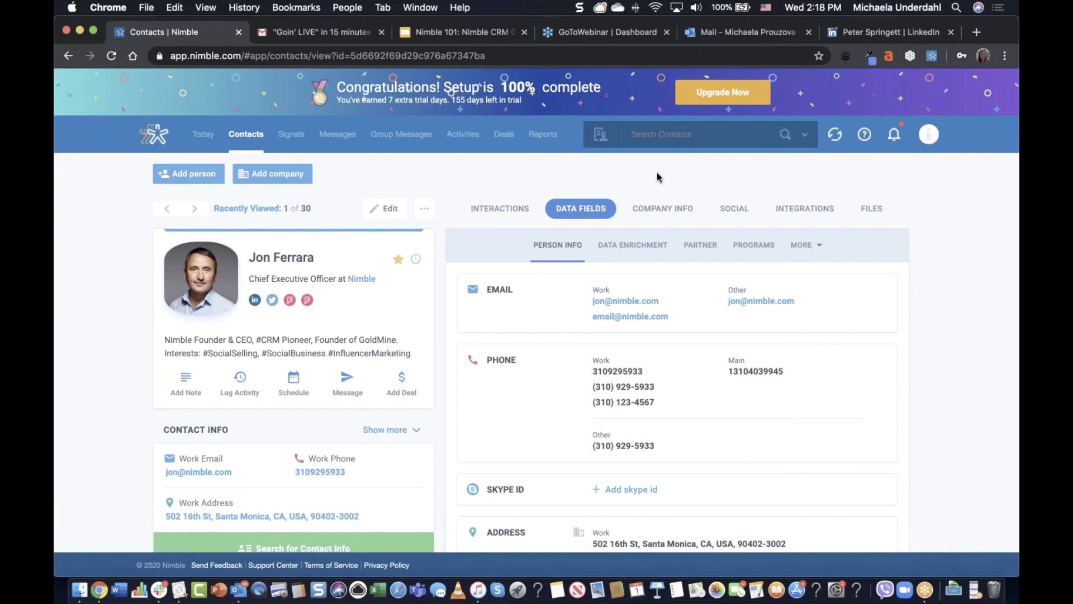
scroll(658, 174, down, 1)
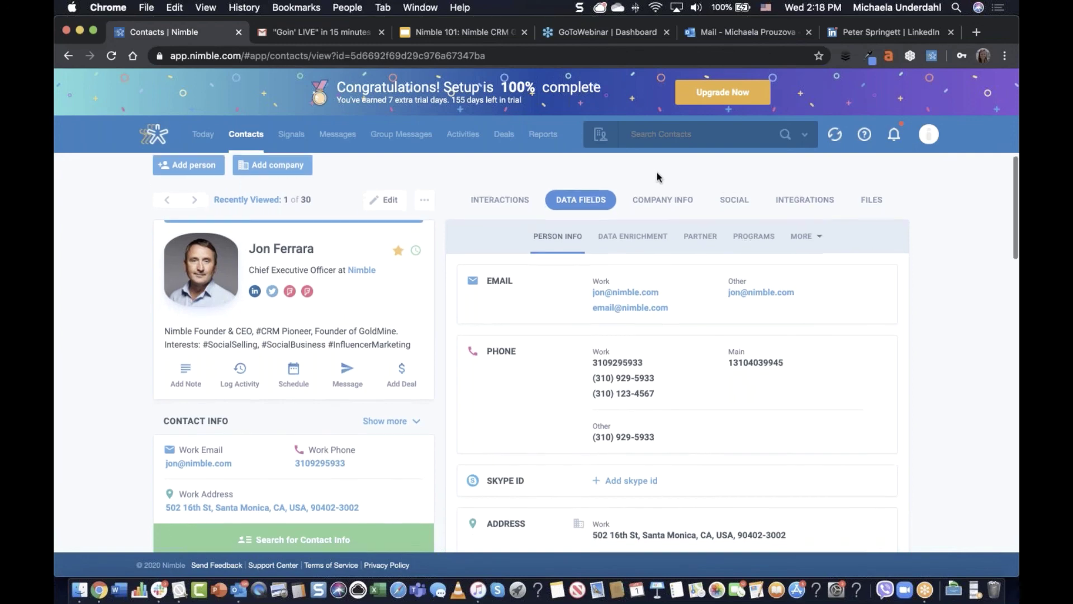